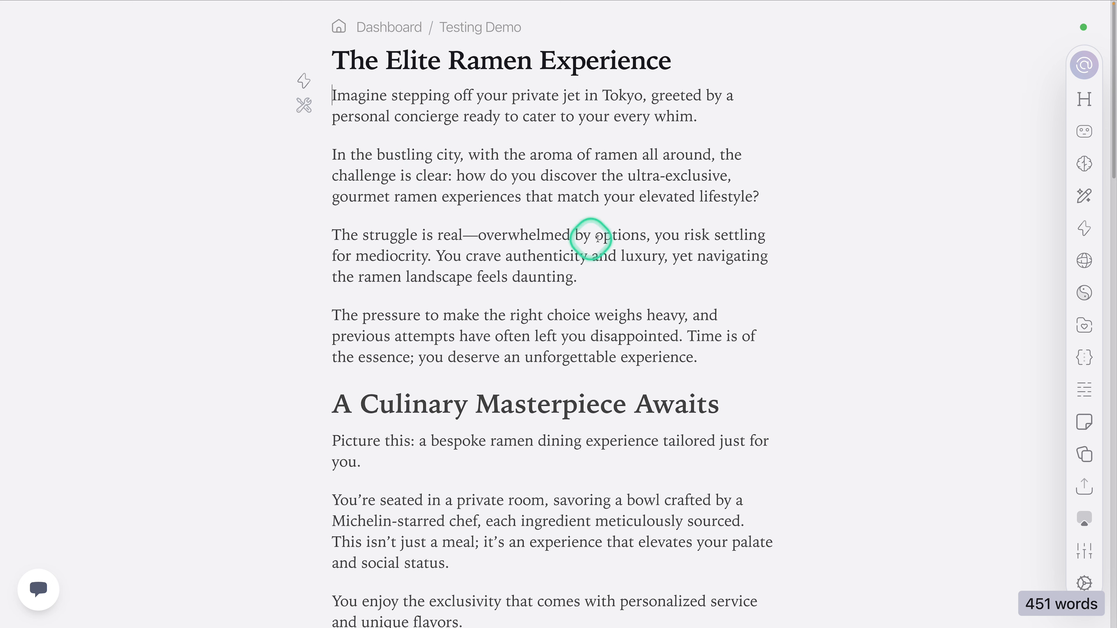
Step: Condense the "Your daily life transforms" paragraph under "A Culinary Masterpiece Awaits" with the Condense Text quick action
click(761, 196)
scroll(591, 309, down, 10)
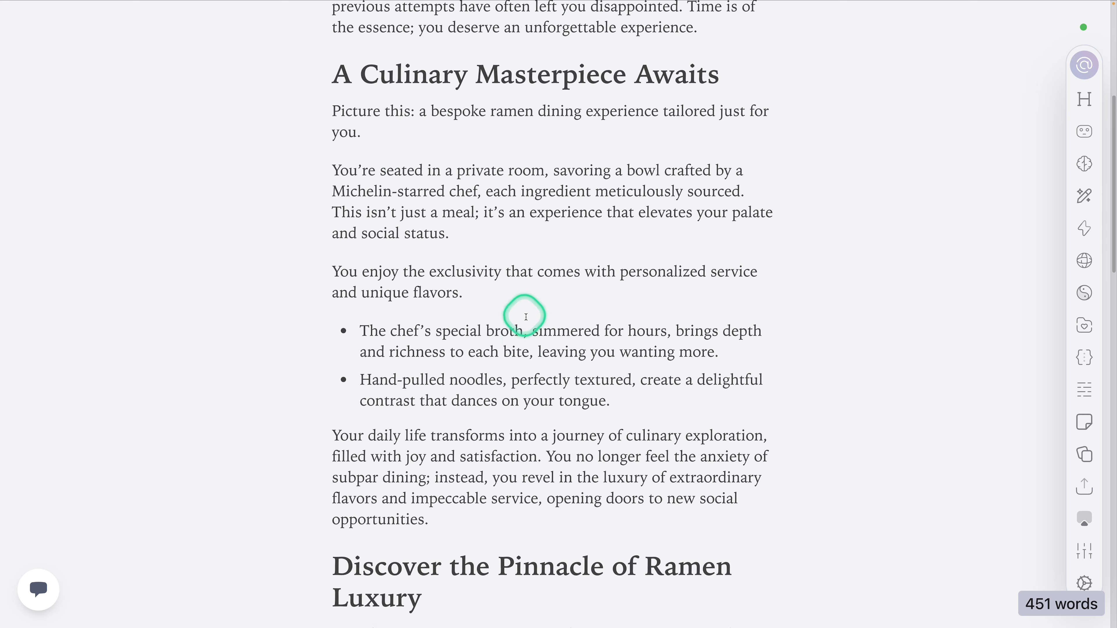
drag(451, 360, 369, 280)
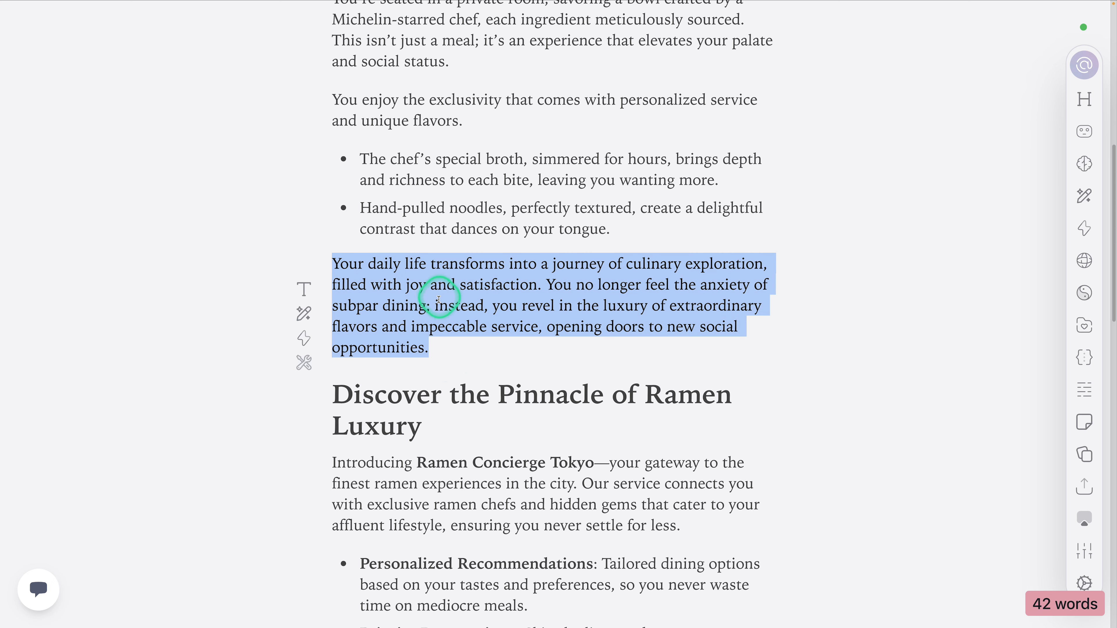
click(307, 340)
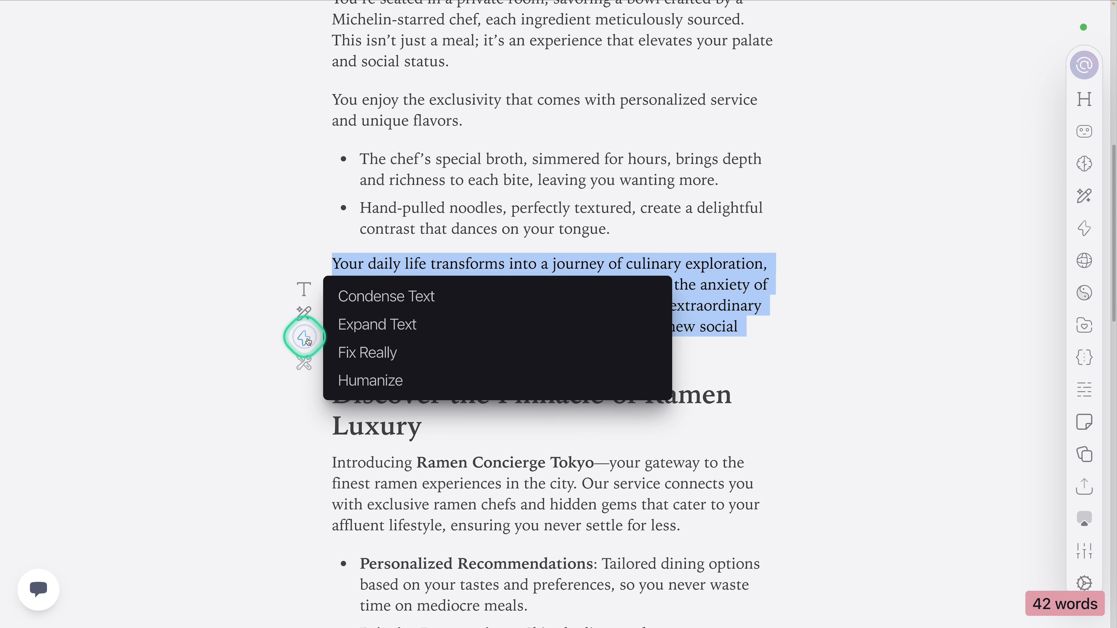
click(379, 301)
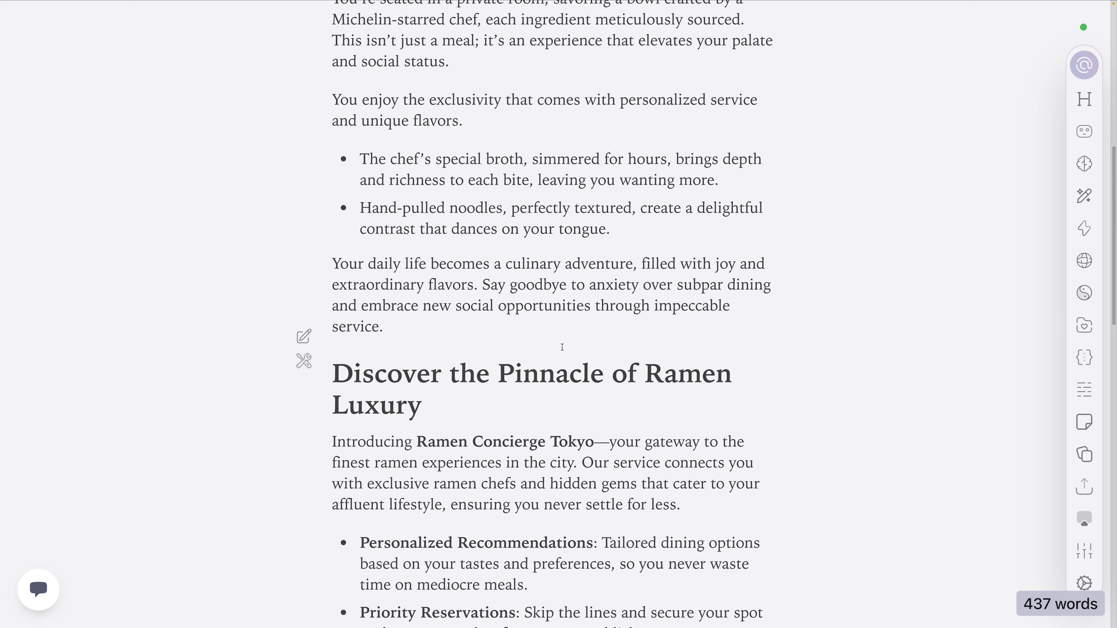
click(581, 346)
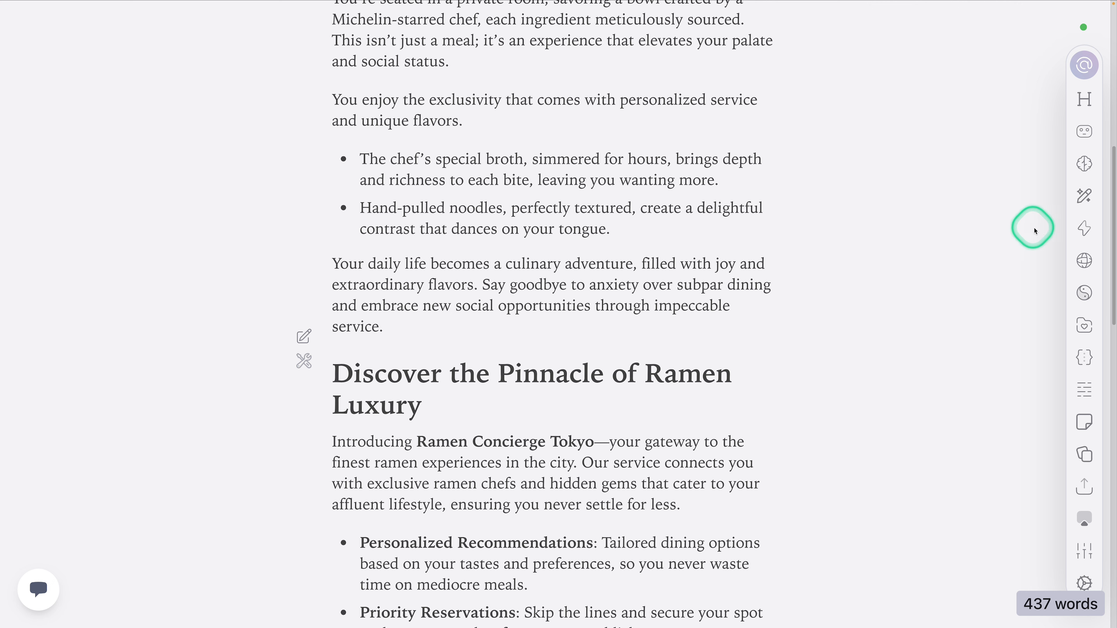
Step: Open the Condense Text action in the 3. Tools folder and expand its "Condense selected text" task
click(1090, 230)
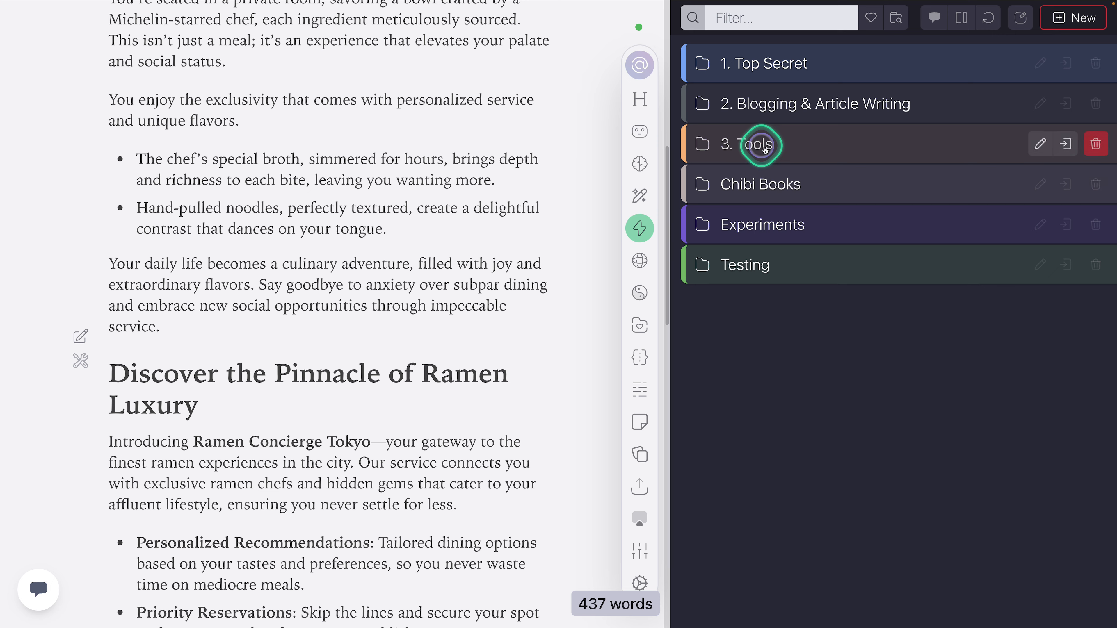
click(763, 146)
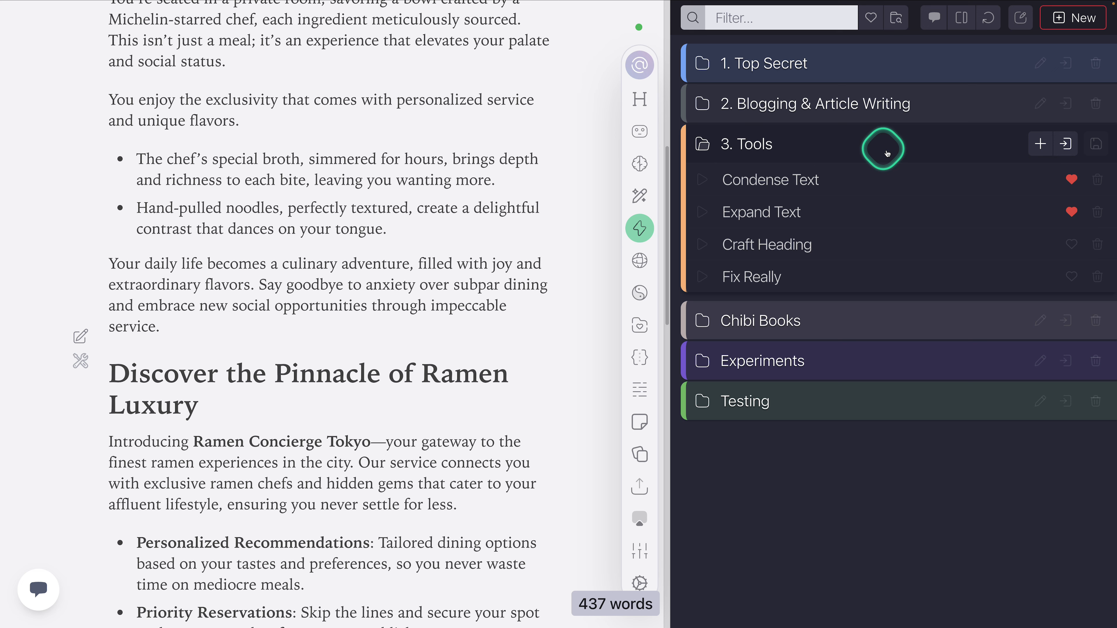
click(755, 185)
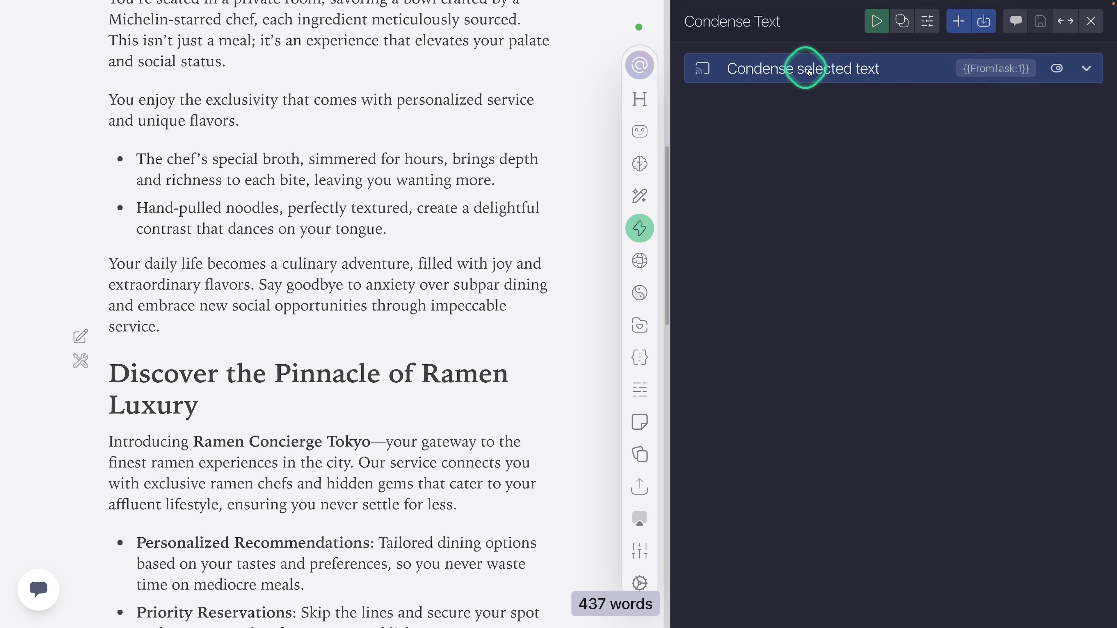
click(808, 71)
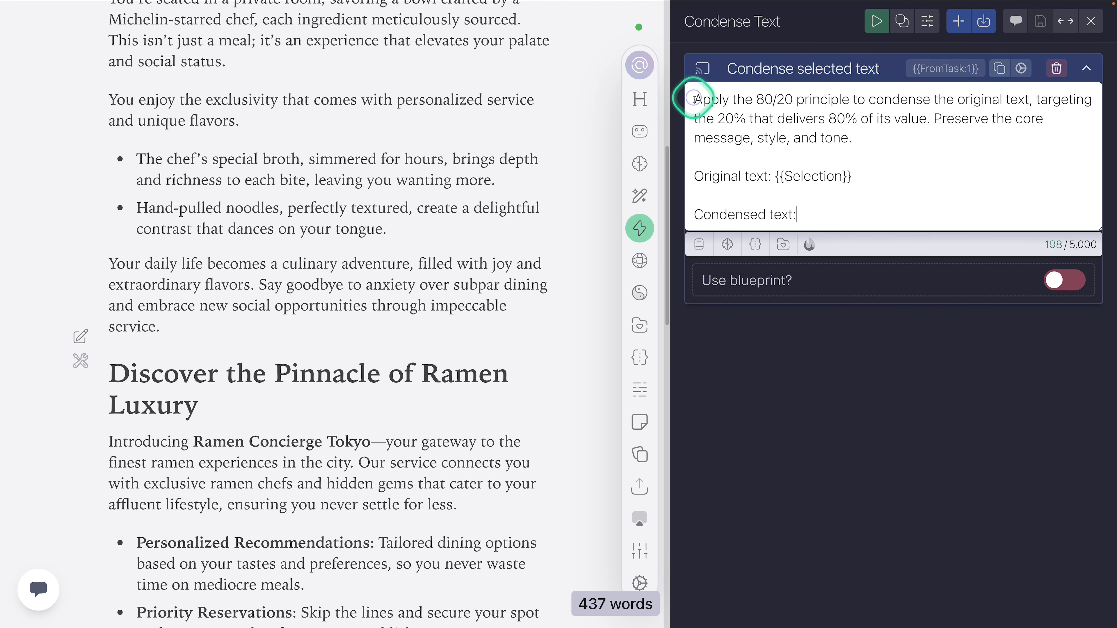
Step: Examine the task's prompt: the 80/20 condensing instruction, the {{Selection}} variable and the "Condensed text:" line
drag(696, 100, 1017, 104)
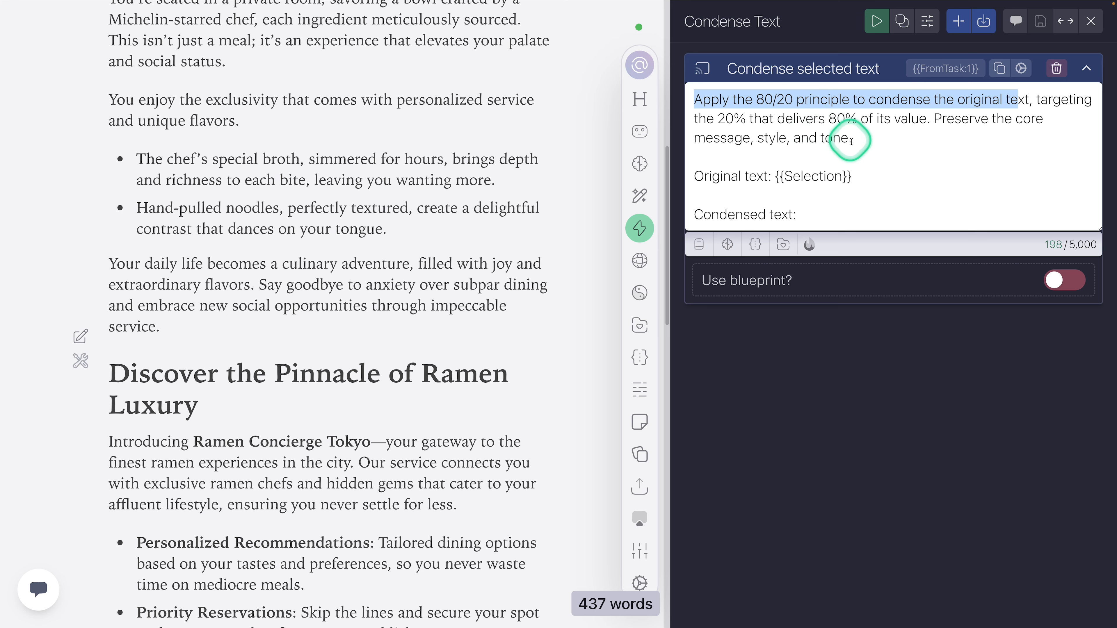
drag(855, 176, 731, 176)
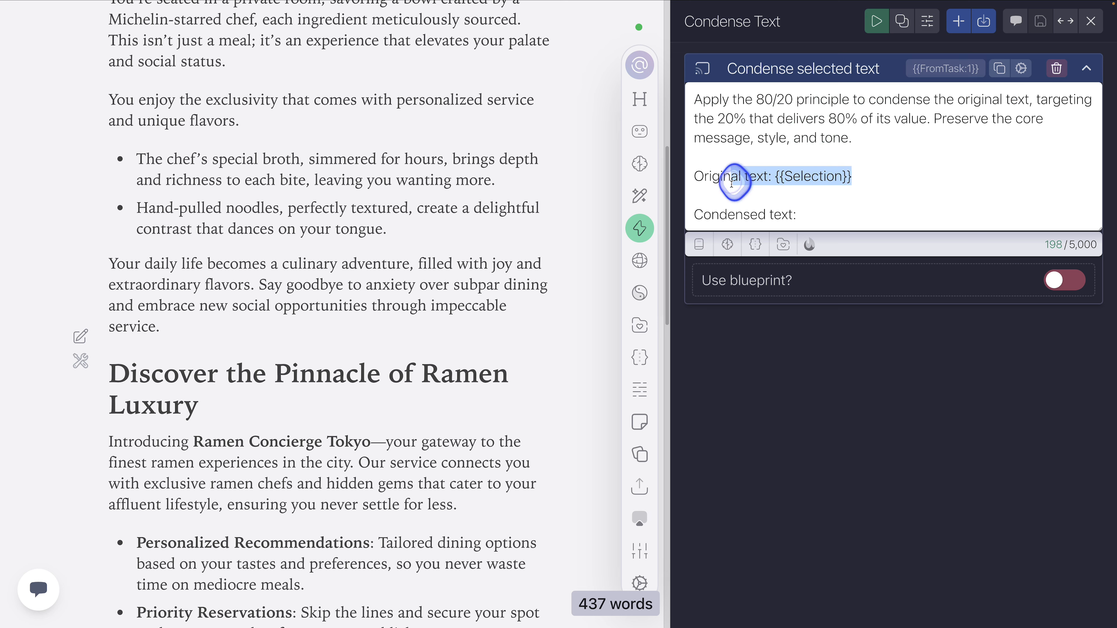
drag(835, 206, 705, 215)
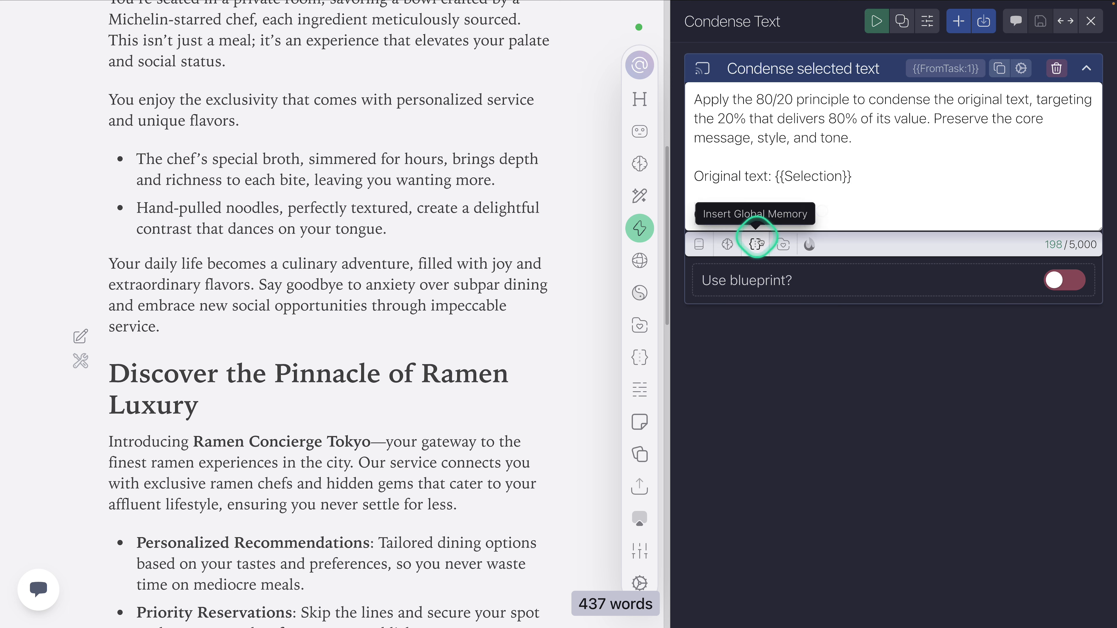
click(822, 195)
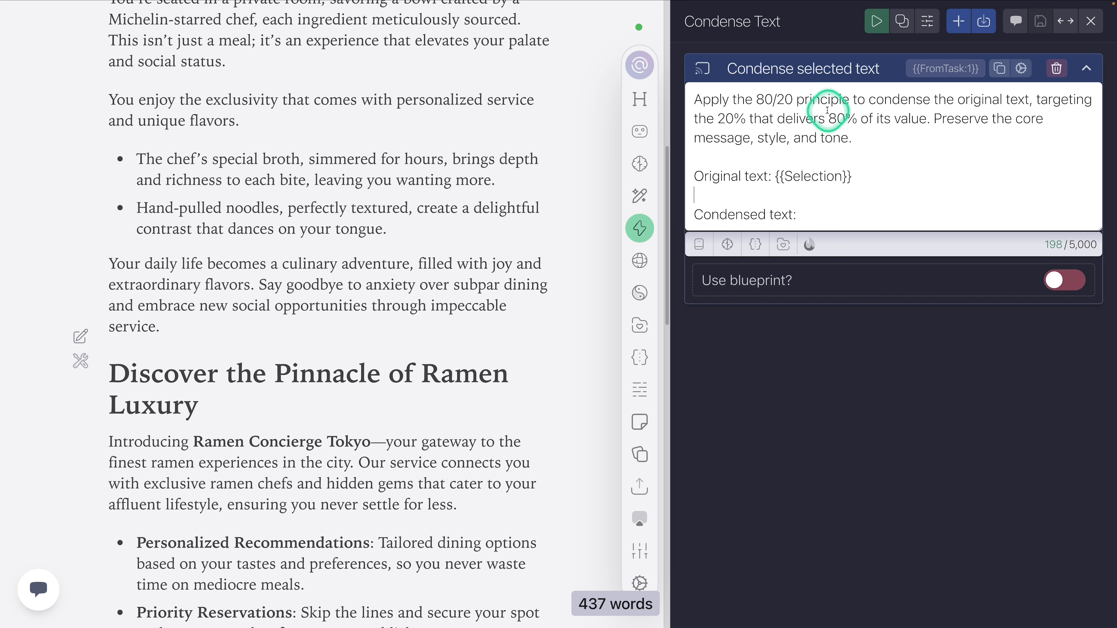
drag(853, 177, 776, 177)
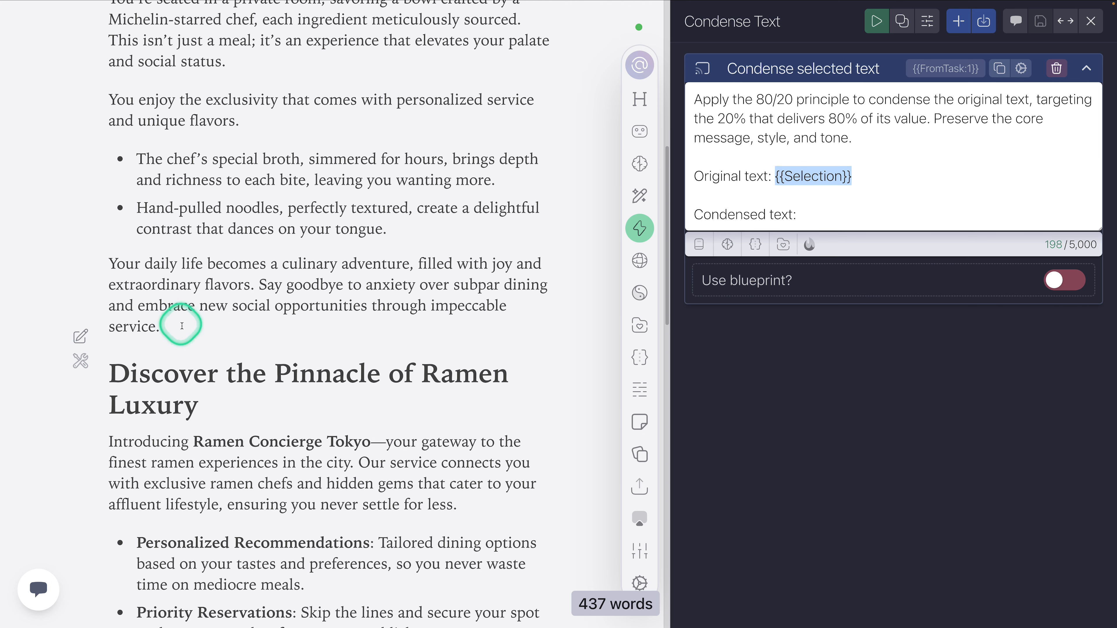
Step: Select the "Your daily life becomes" paragraph to relate it to the prompt's {{Selection}} variable, and close the Condense Text action
click(175, 320)
drag(175, 320, 106, 263)
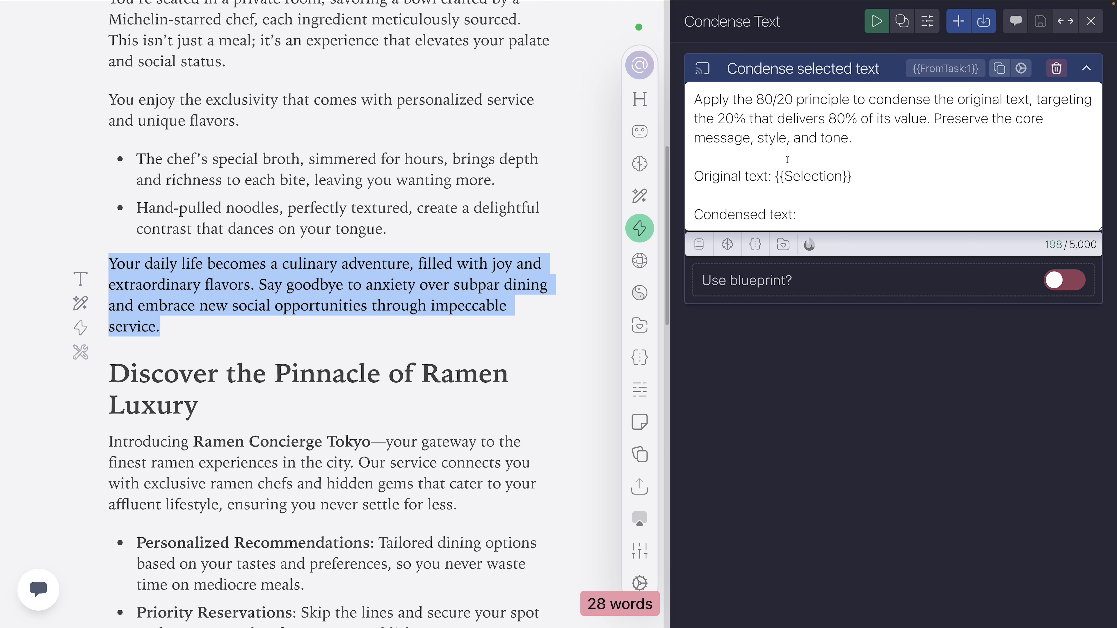
click(804, 85)
click(821, 100)
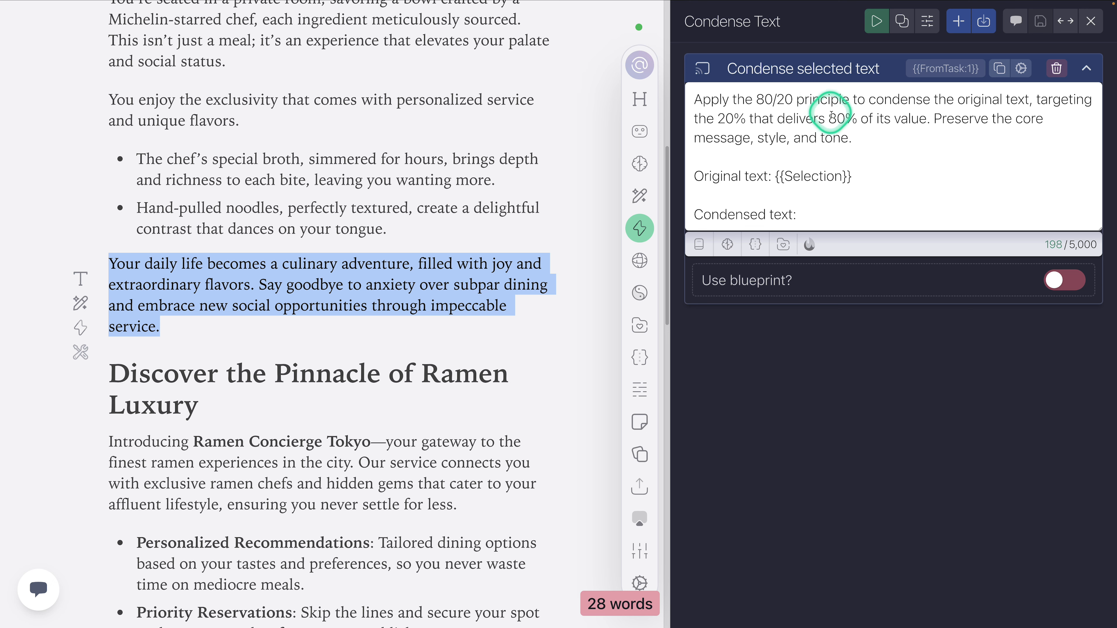
click(838, 78)
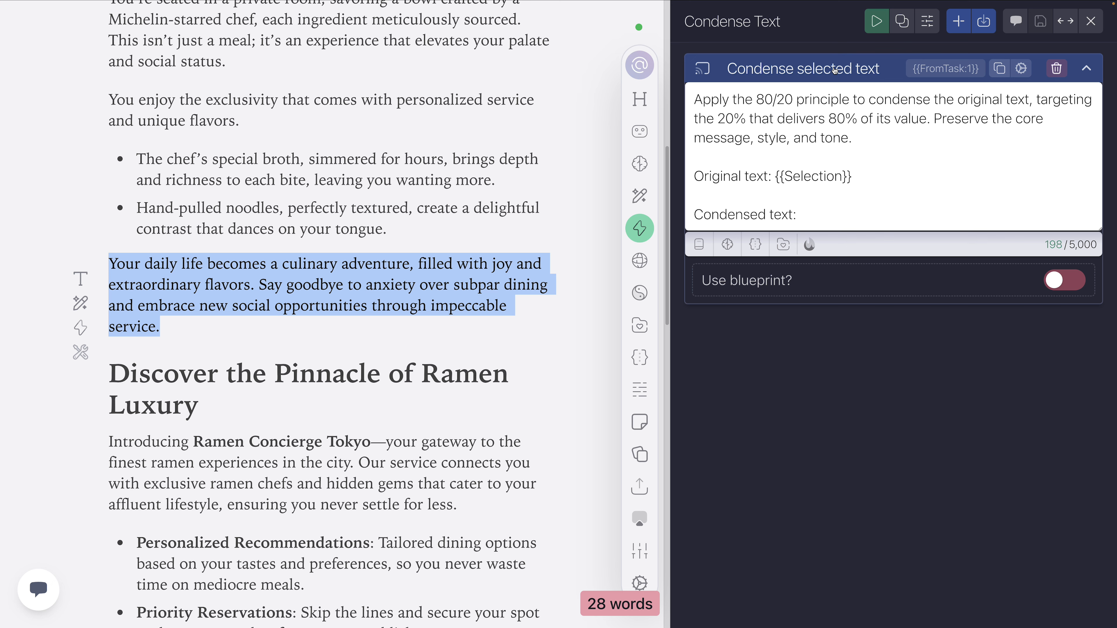
click(834, 71)
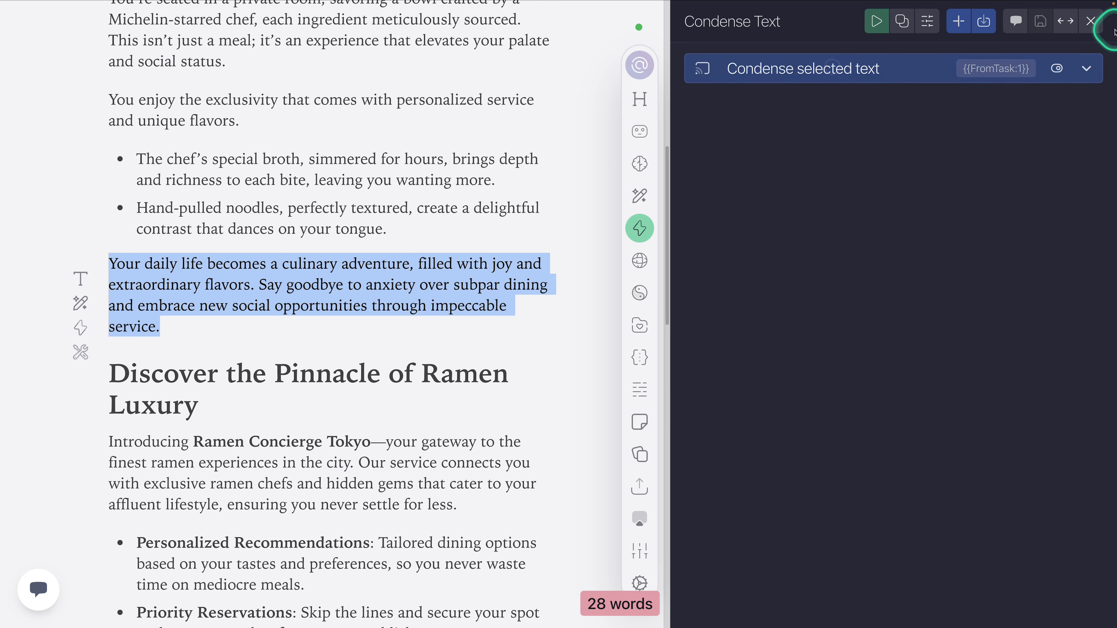
click(1095, 22)
Step: Look through the actions stored in the 2. Blogging & Article Writing and 3. Tools folders
click(805, 143)
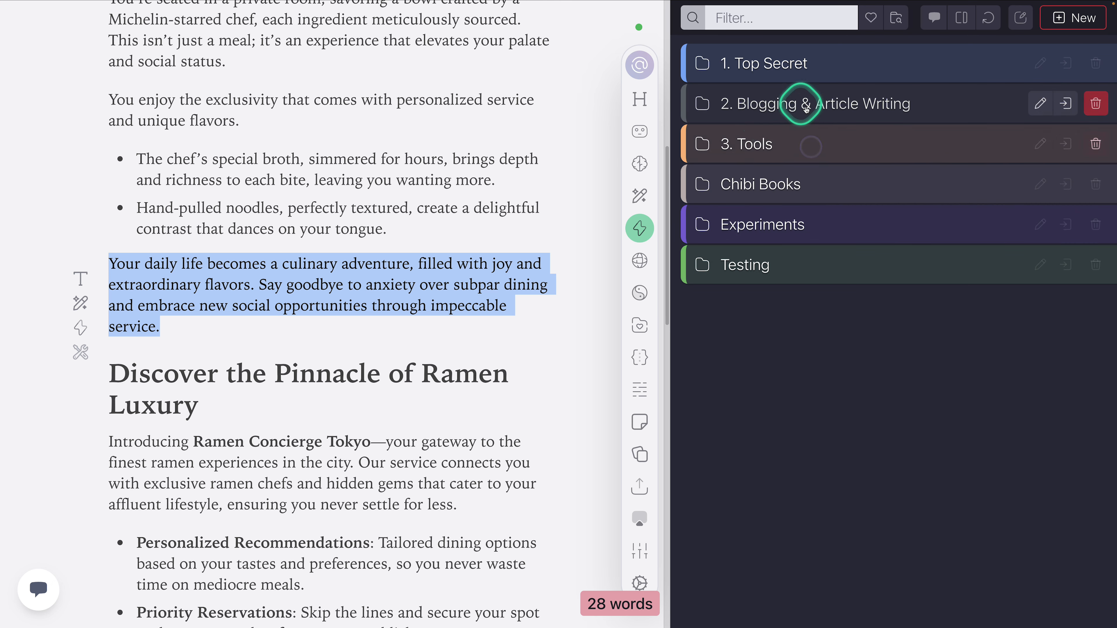
click(791, 108)
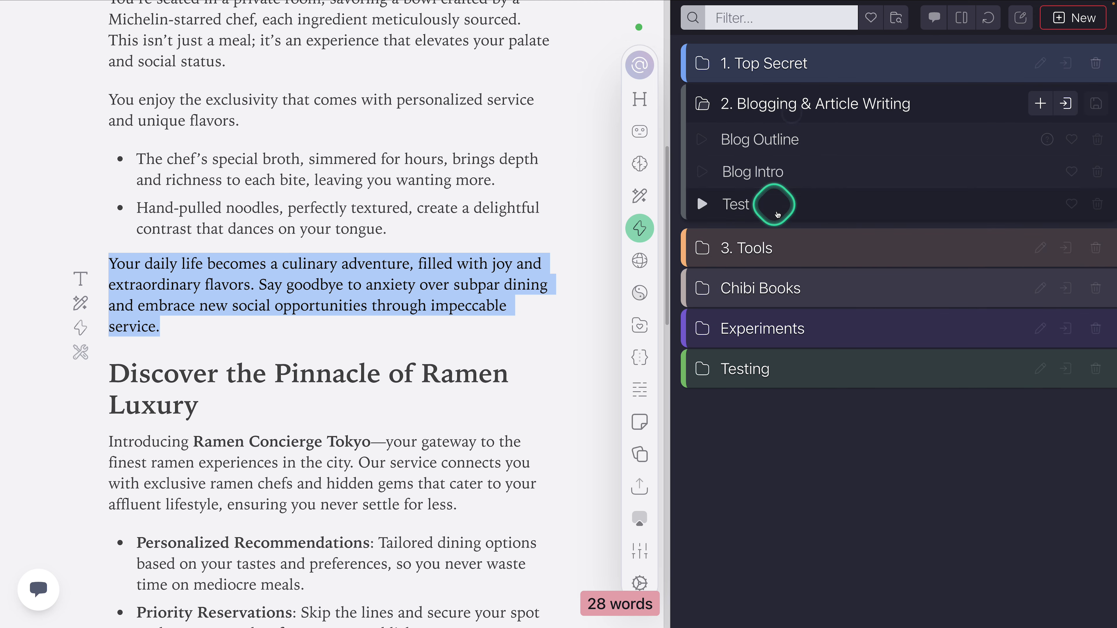
click(774, 255)
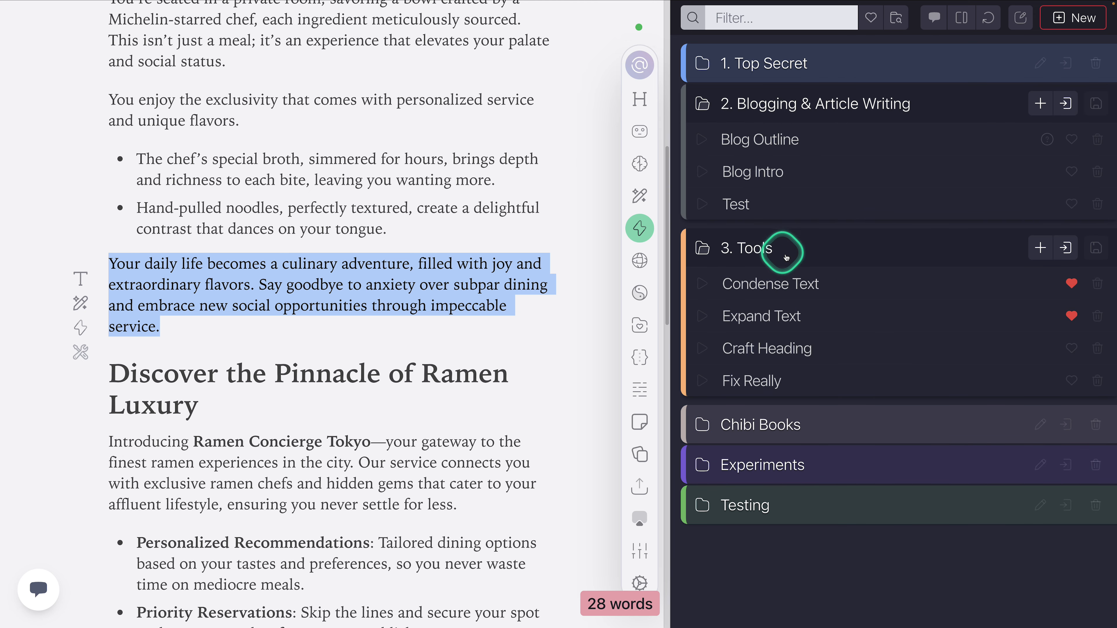
click(782, 251)
click(803, 91)
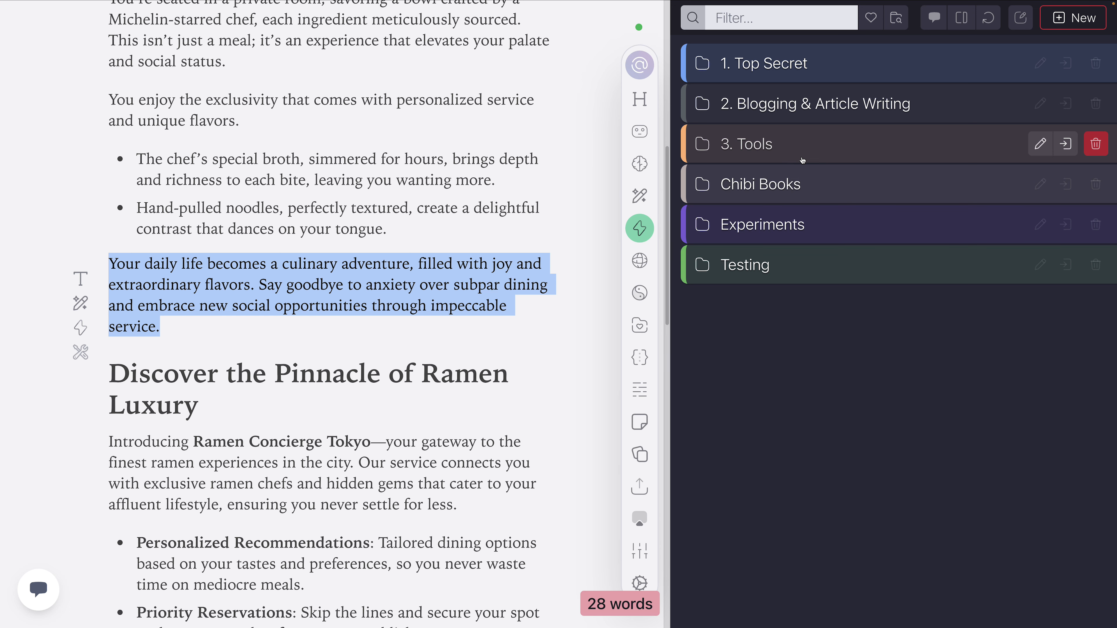
click(818, 104)
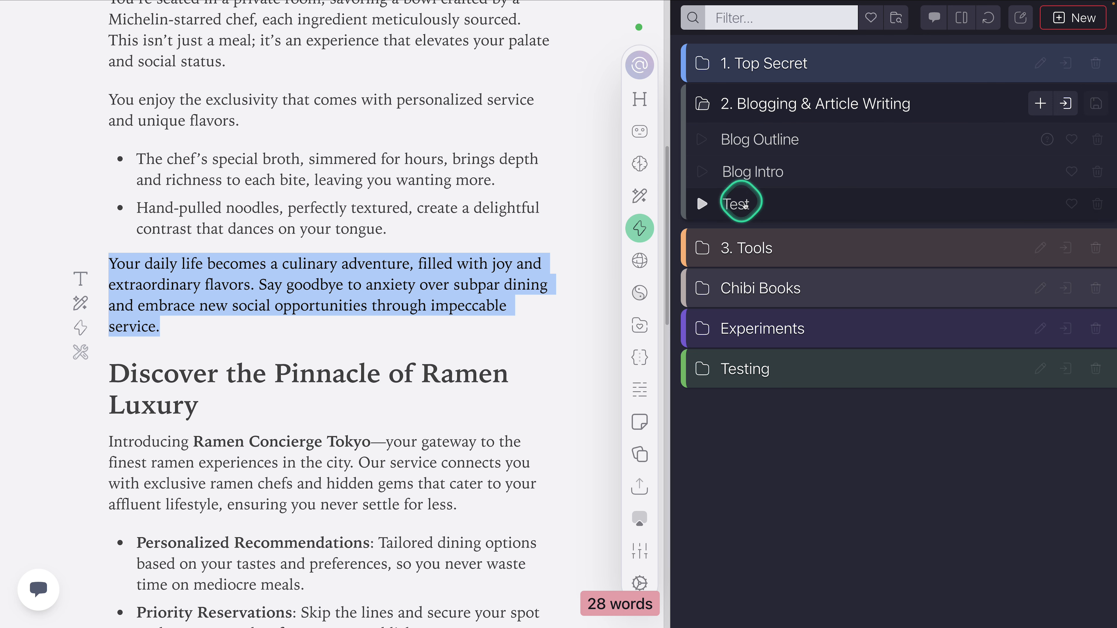
Step: Check the quick actions offered for the "Your daily life becomes" paragraph and expand the 3. Tools folder for comparison
drag(191, 324, 106, 263)
click(81, 326)
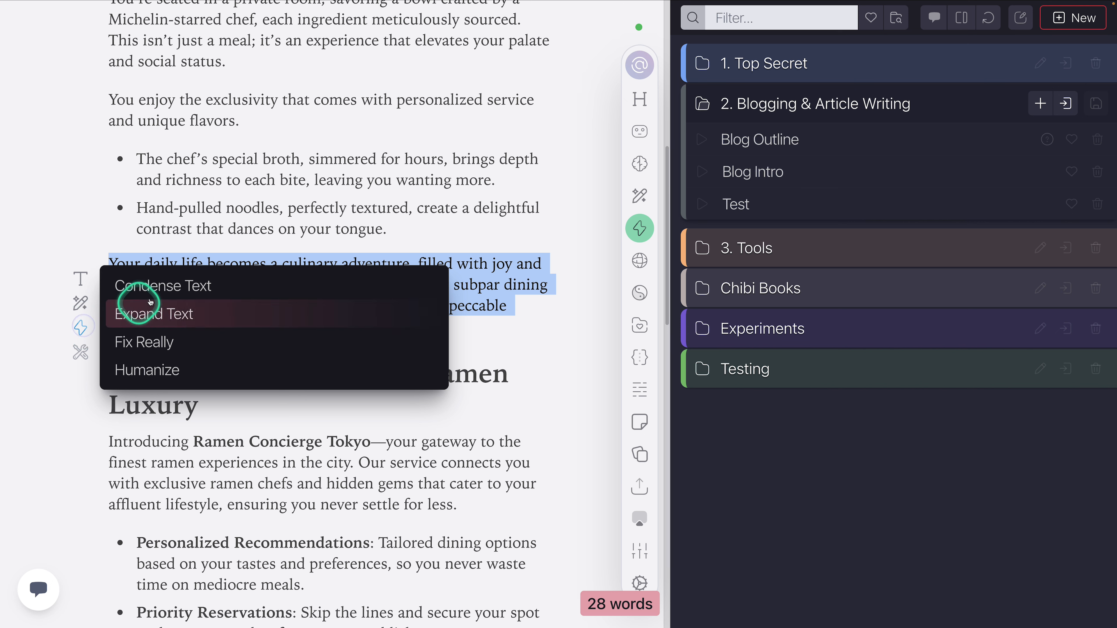
click(516, 266)
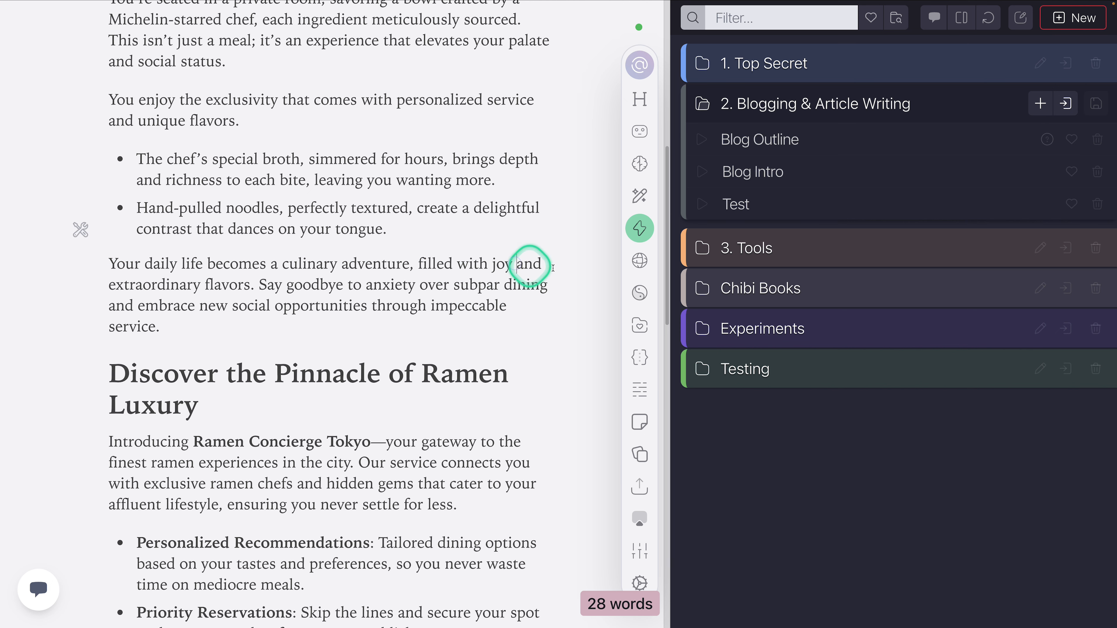
click(768, 247)
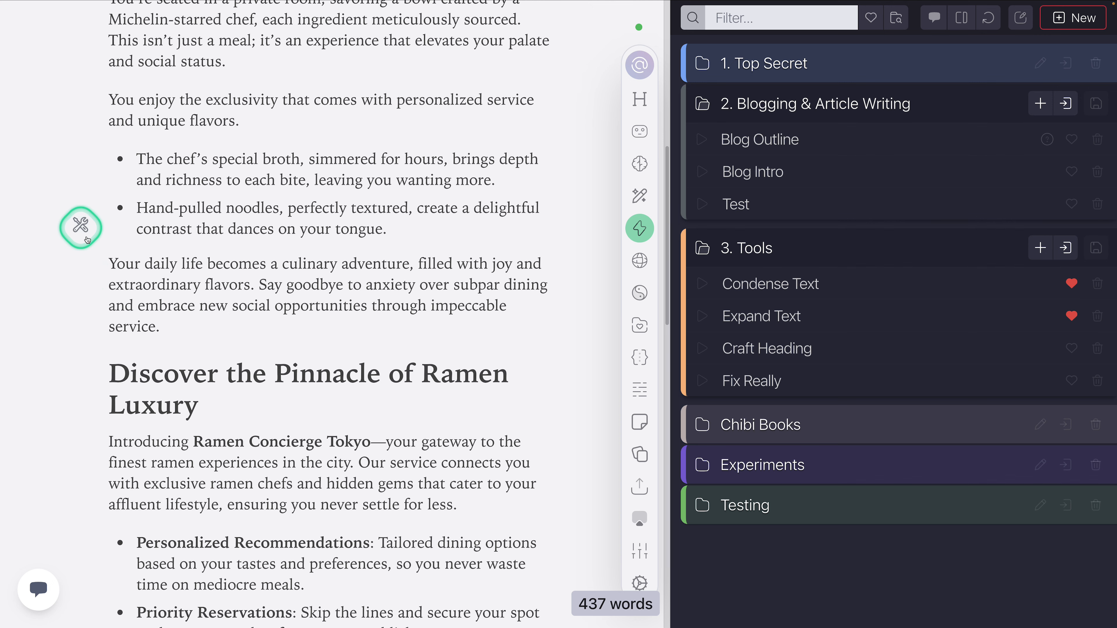
Step: Reselect the paragraph, hide the action library and review the paragraph's quick actions without running one
drag(174, 324, 95, 313)
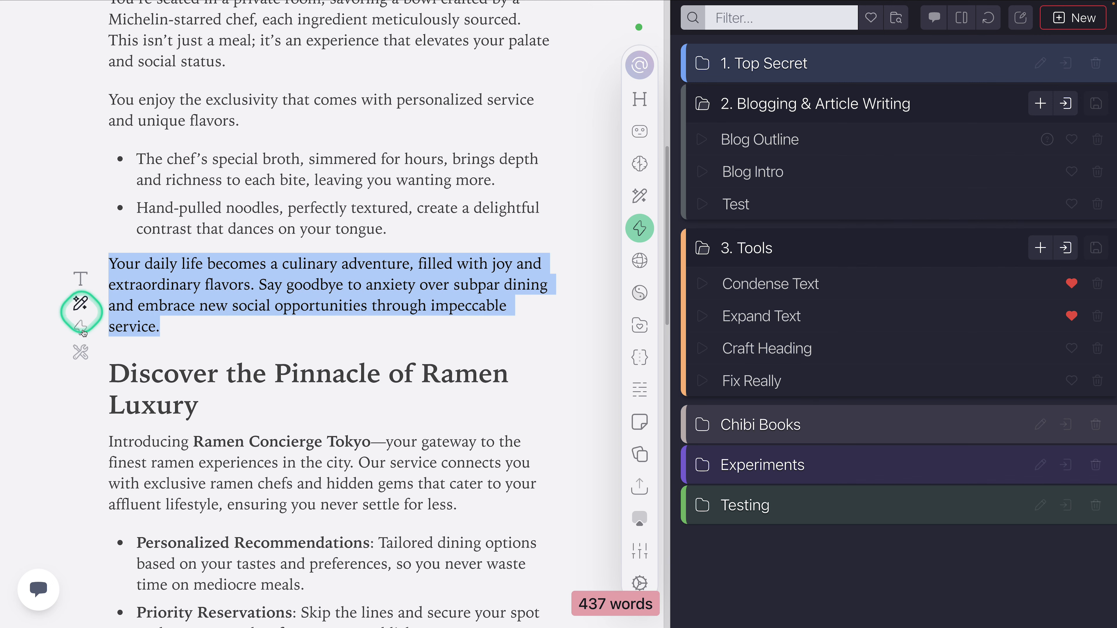
click(640, 228)
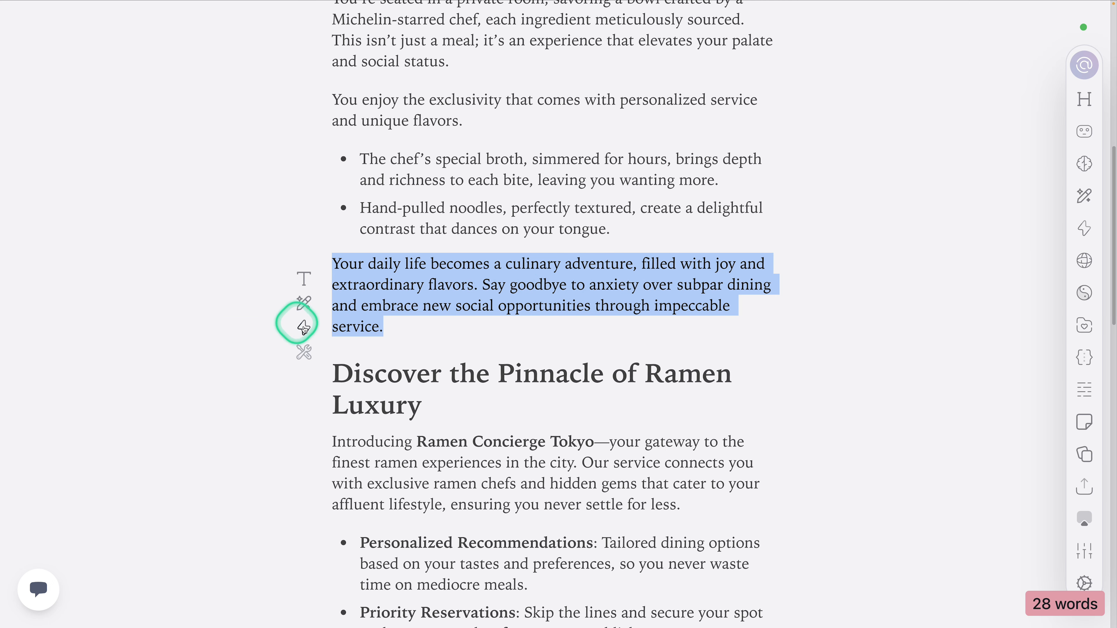
click(303, 328)
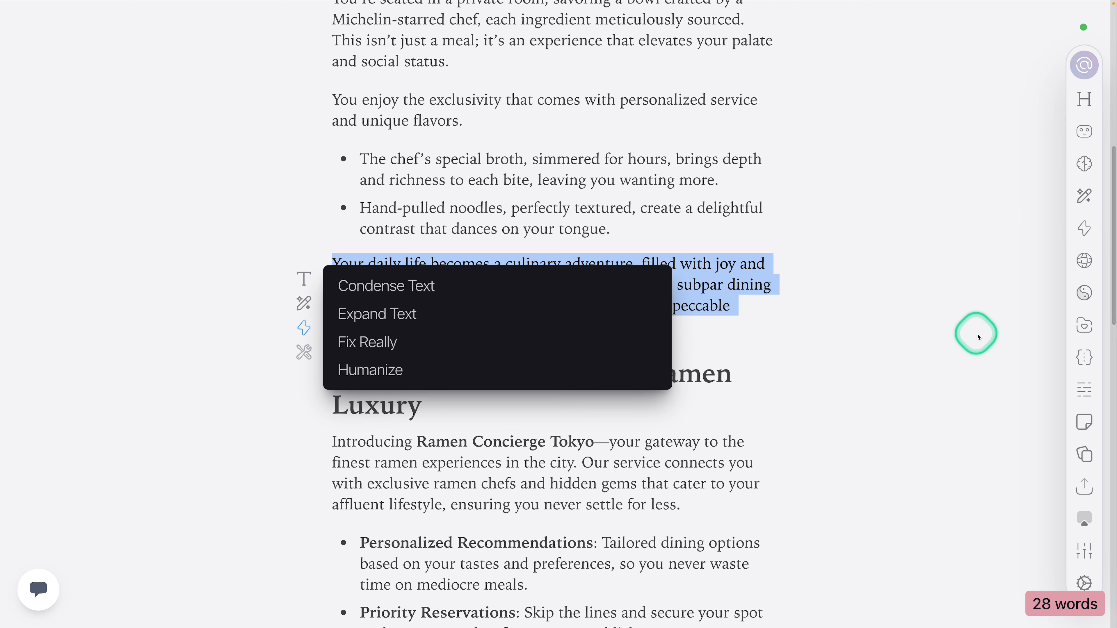
click(902, 331)
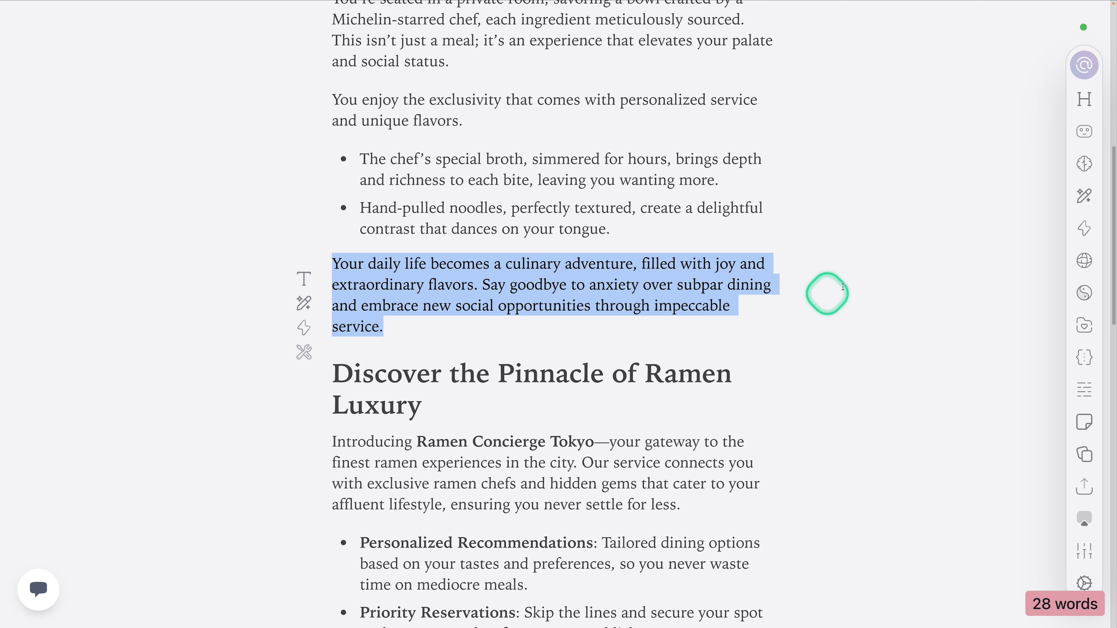
Step: Open the Condense Text action and browse its available task types by the Core, Utility, Editor, Logic and Tools categories
click(1085, 229)
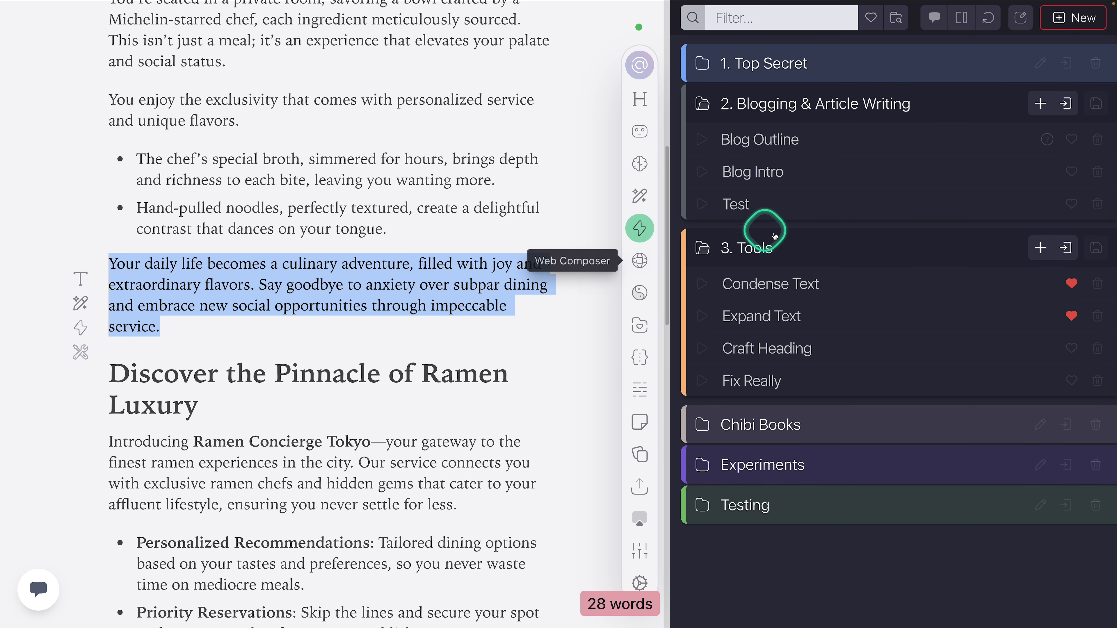
click(793, 288)
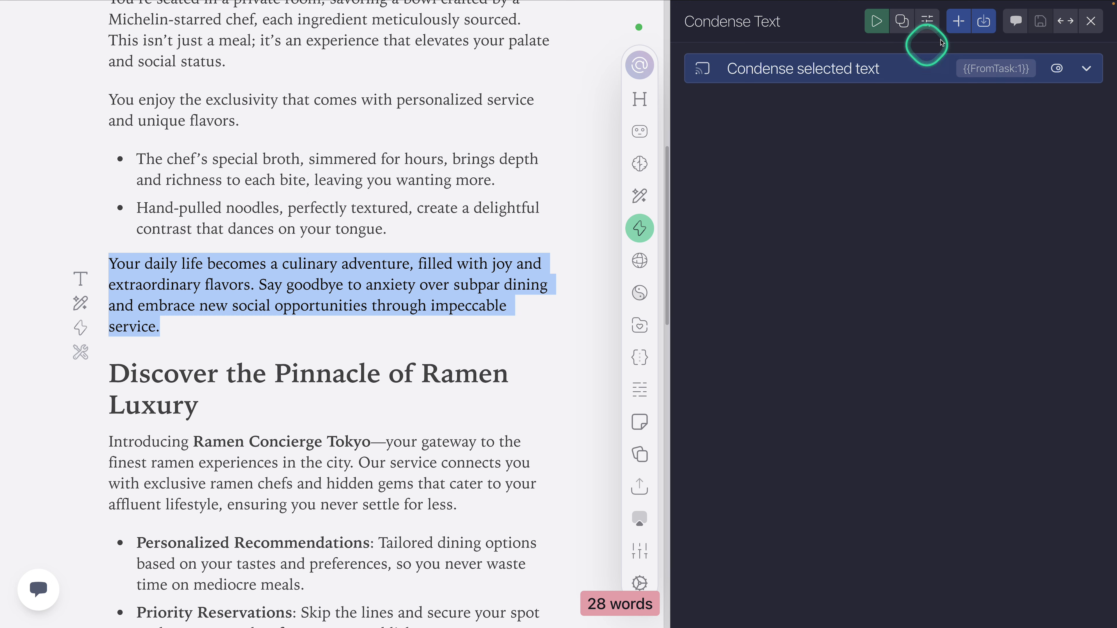
click(959, 24)
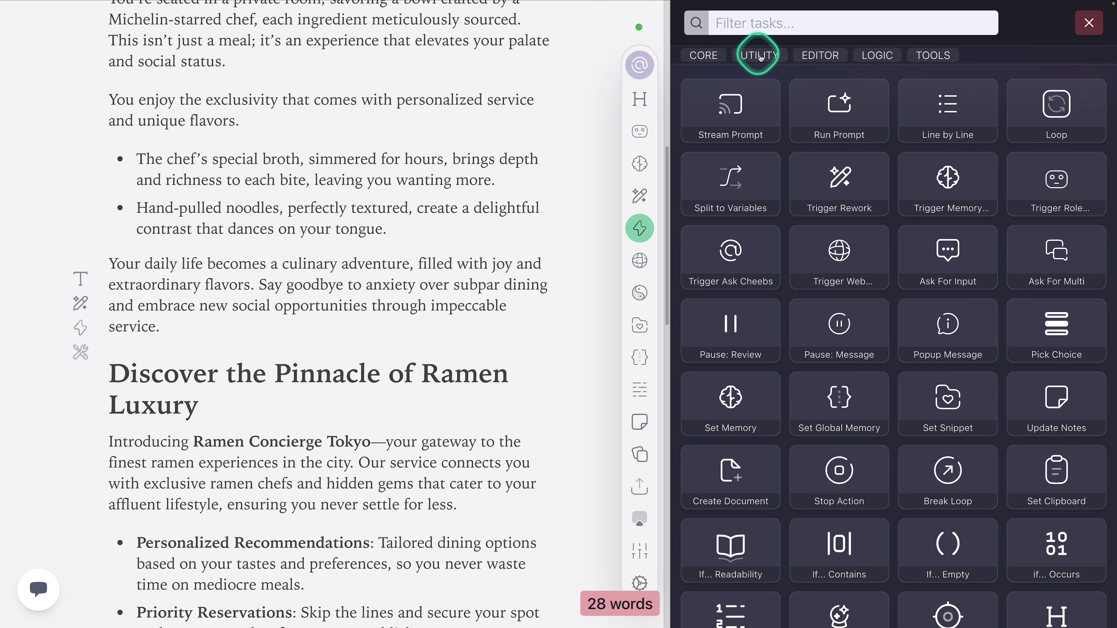
click(706, 55)
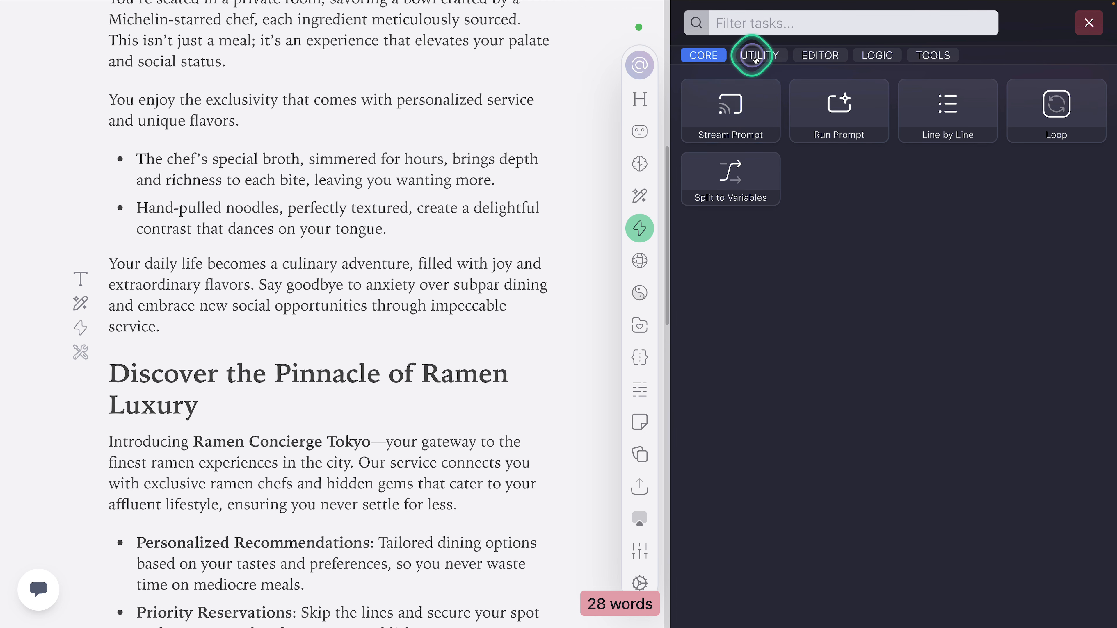
click(756, 57)
click(820, 55)
click(882, 57)
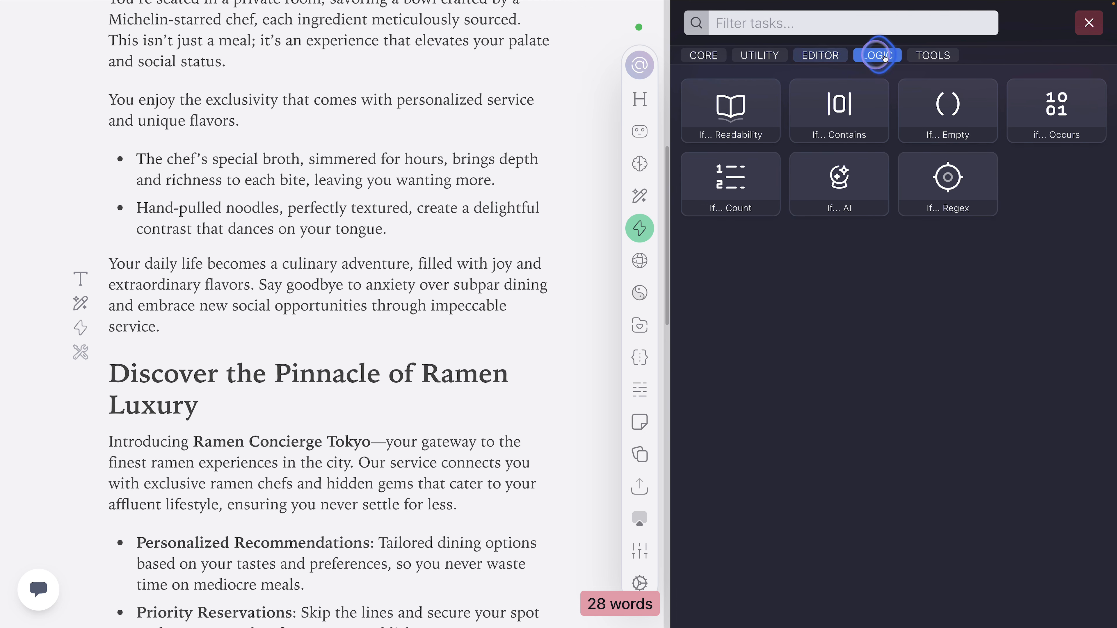
click(932, 55)
click(707, 56)
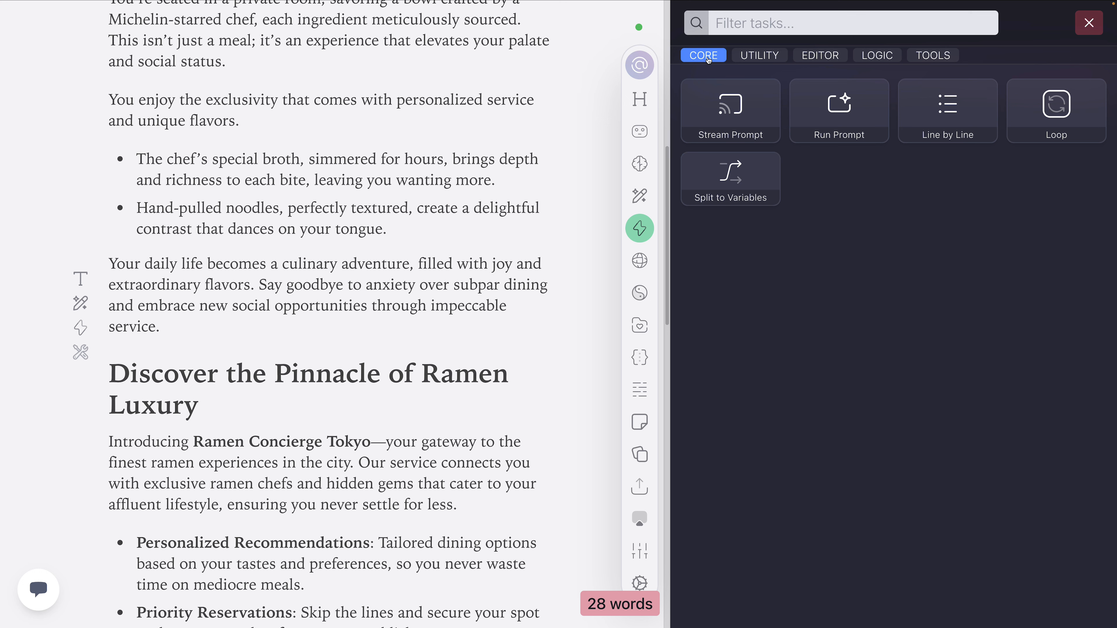
Step: Compare the Stream Prompt and Run Prompt task types with the action's existing task, without adding a new one
click(824, 108)
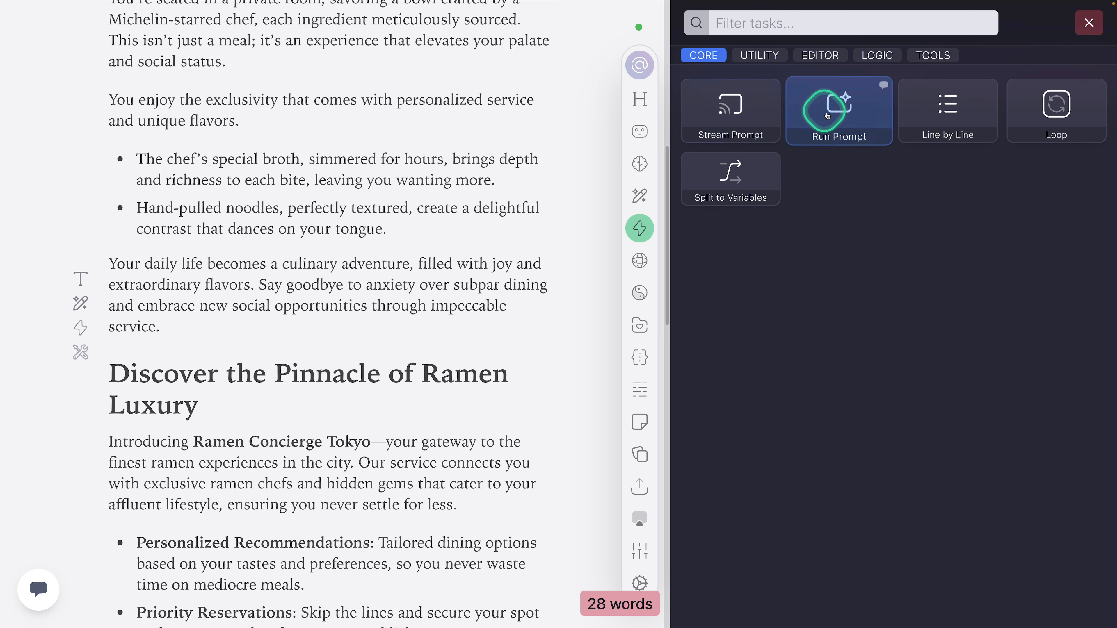
click(748, 108)
click(826, 112)
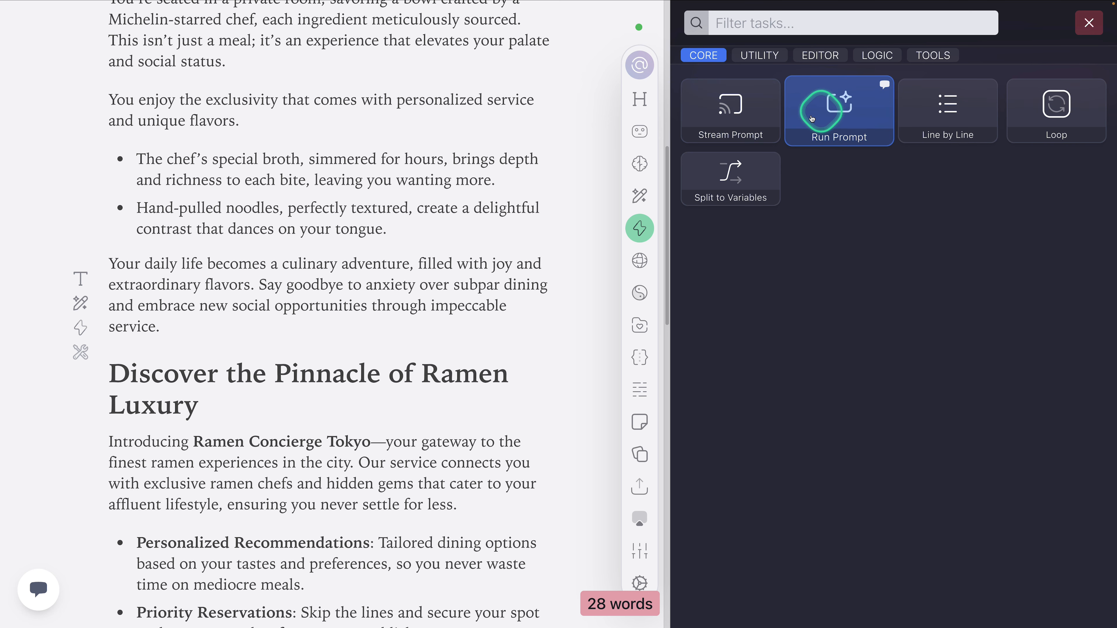
click(743, 105)
click(831, 106)
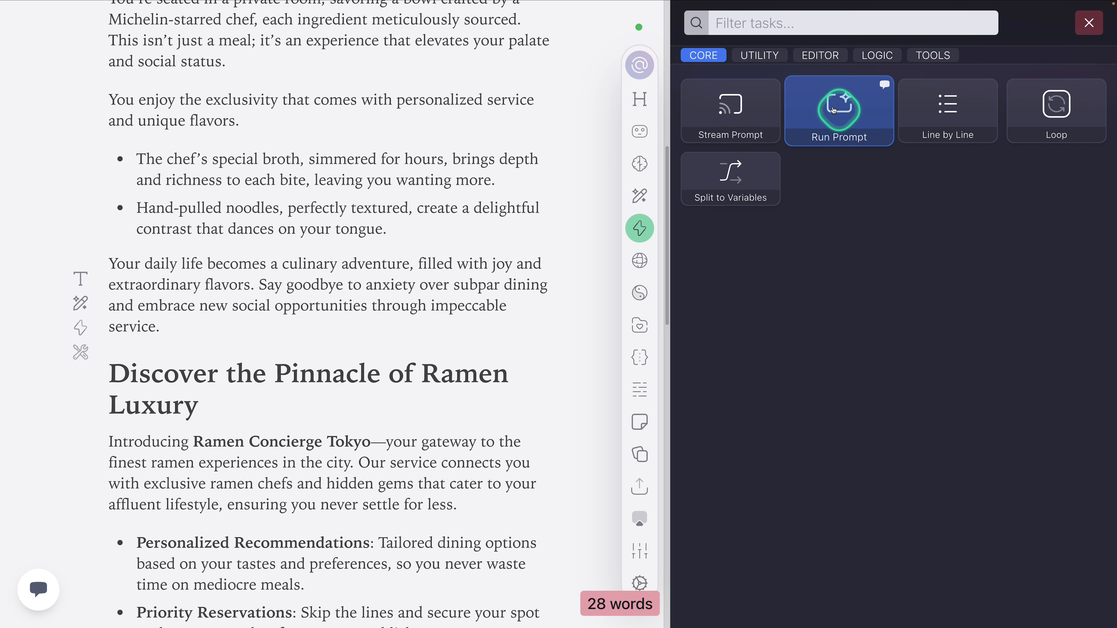
click(733, 107)
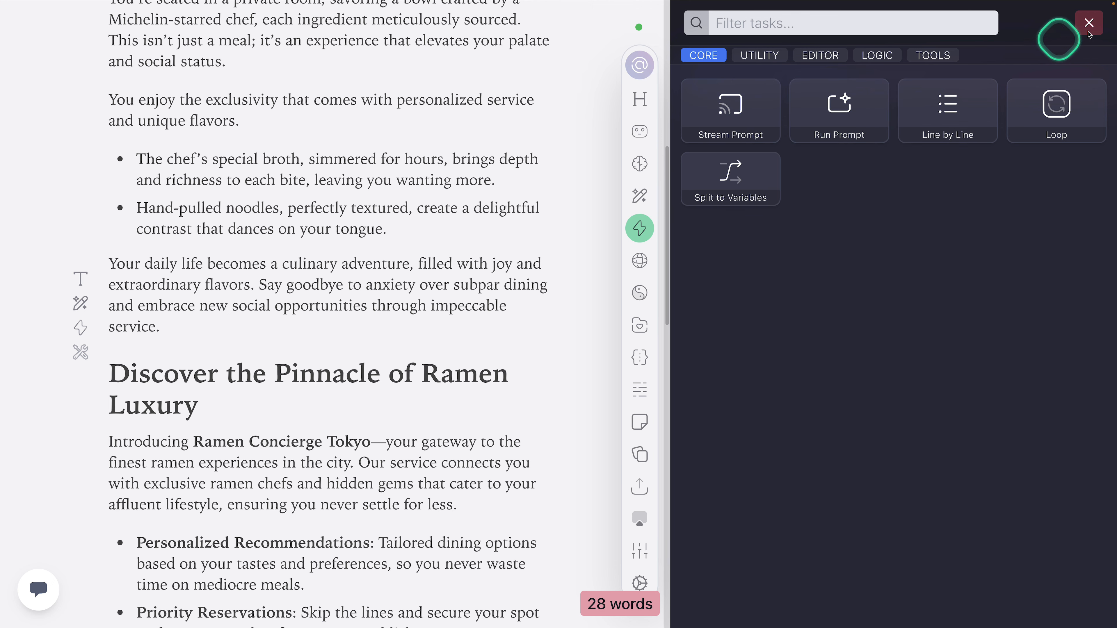
click(1088, 22)
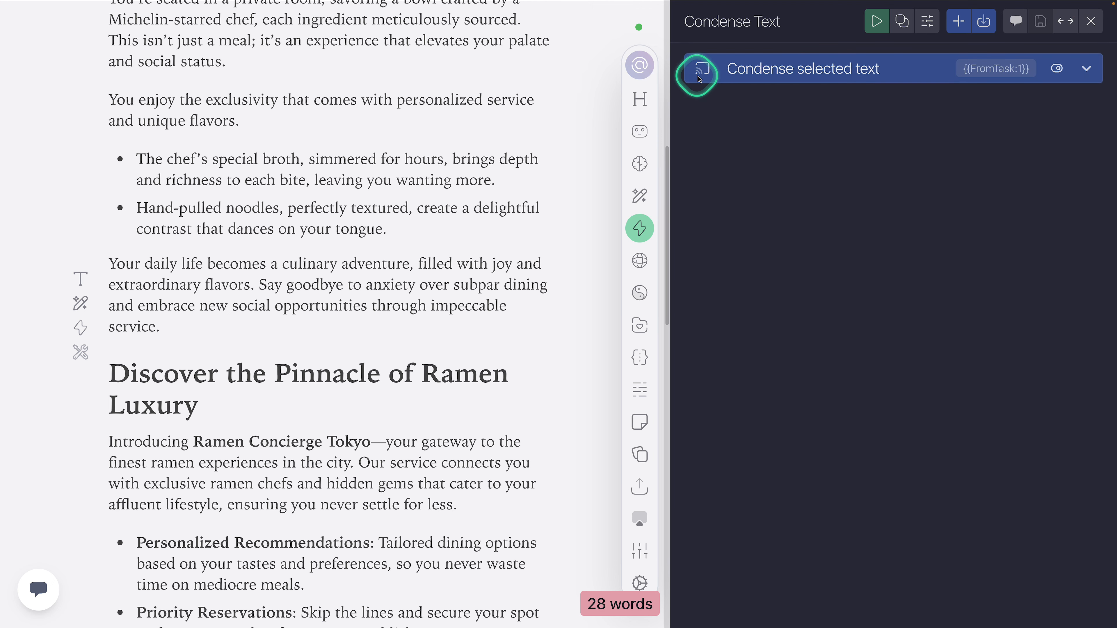
click(958, 21)
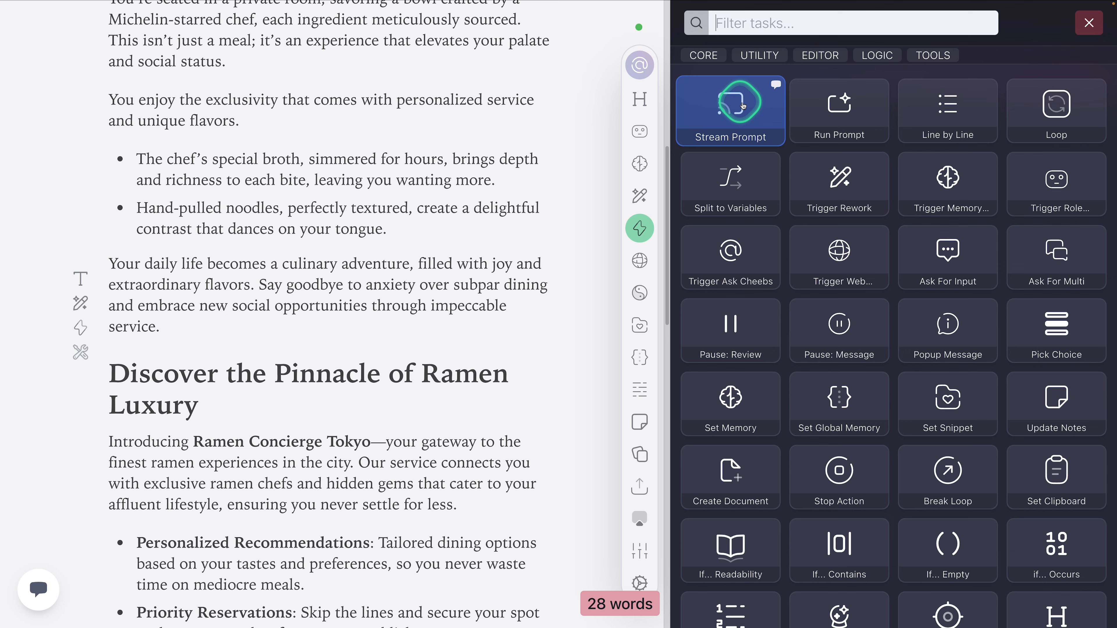
click(1088, 23)
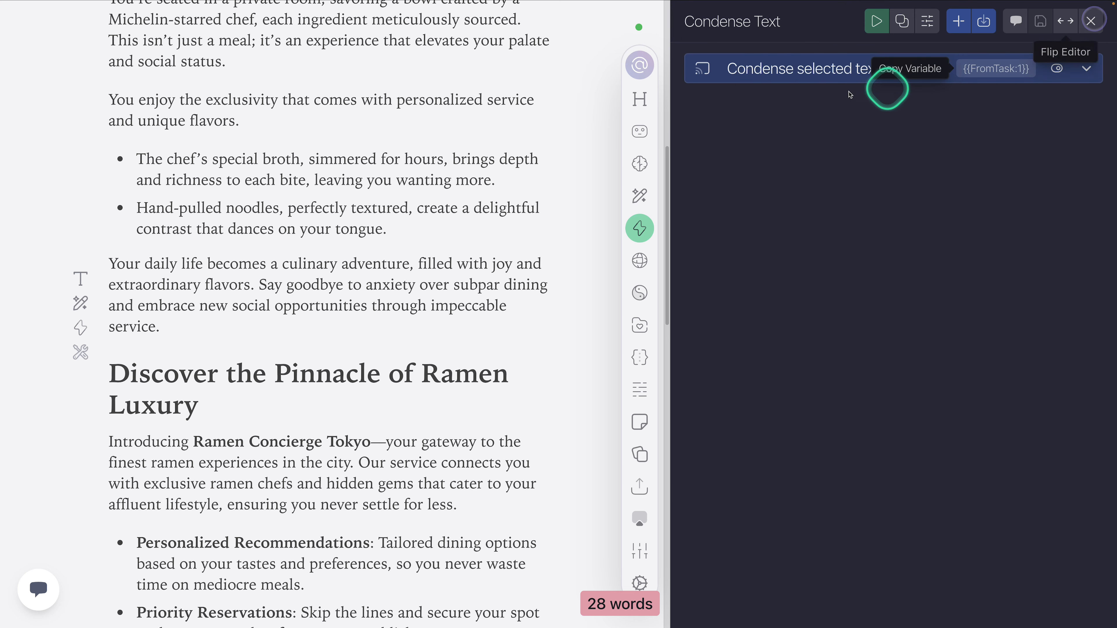
Step: Review the prompt and settings of the Condense selected text task, and close the action
click(761, 70)
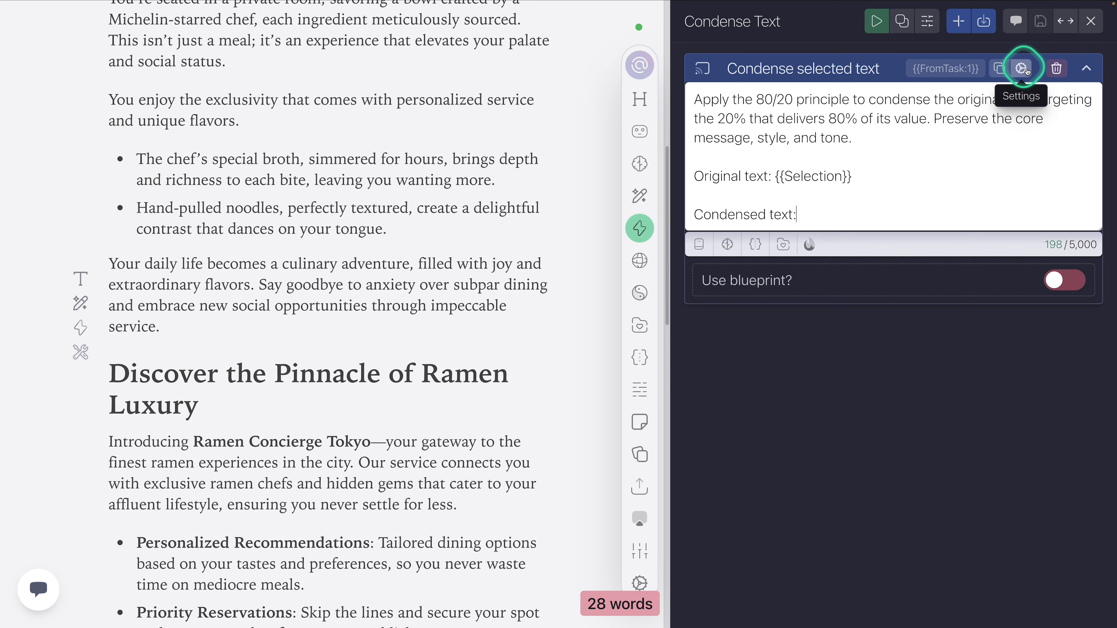
click(1025, 69)
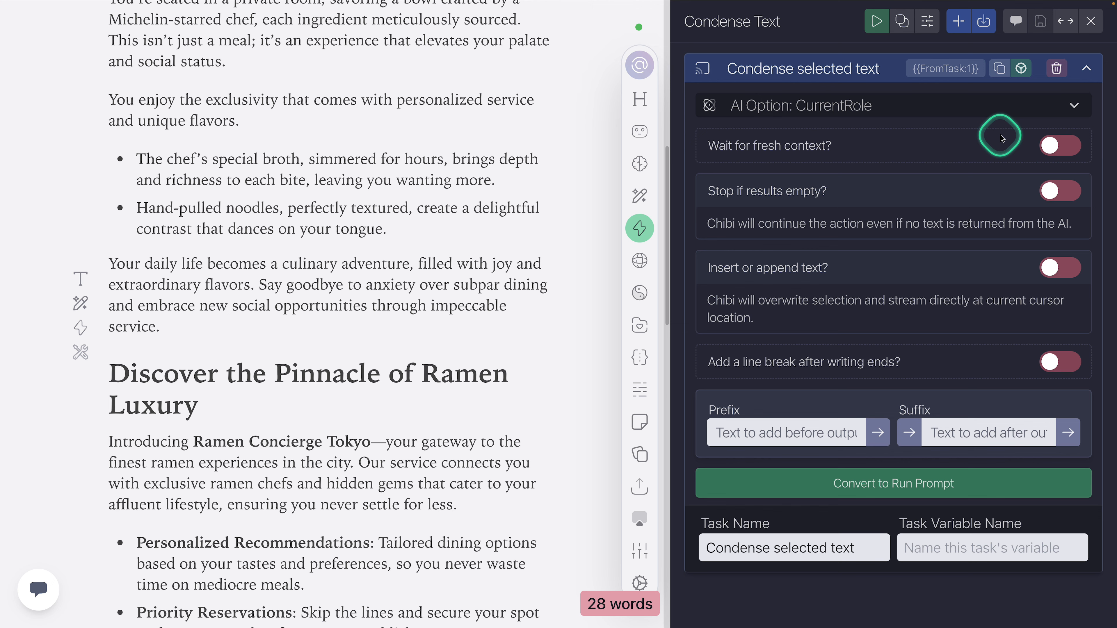
click(837, 67)
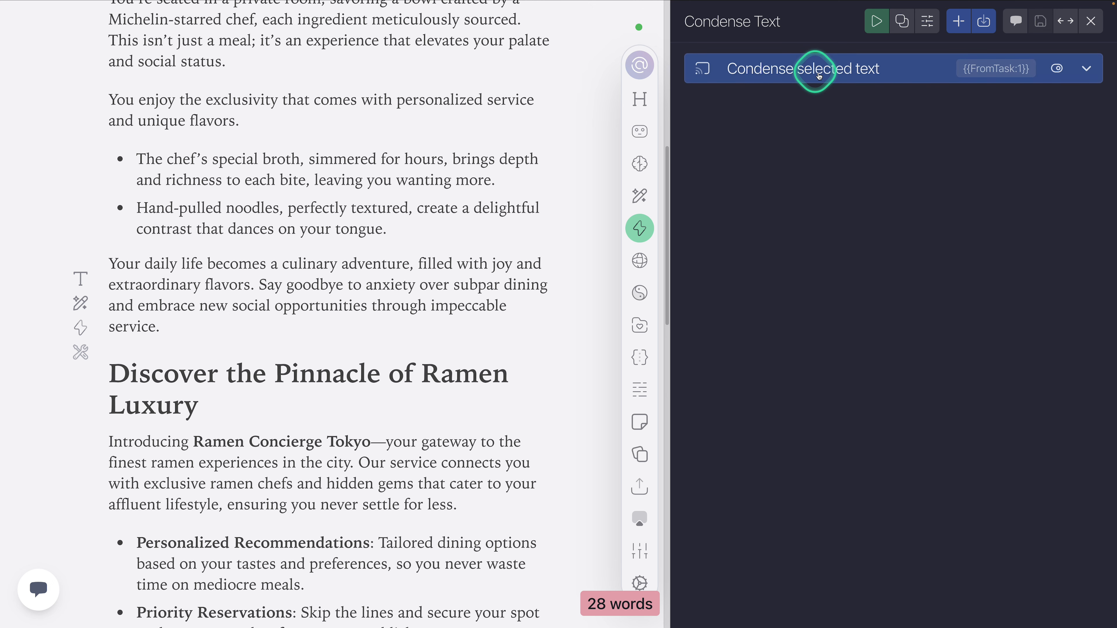
click(1092, 22)
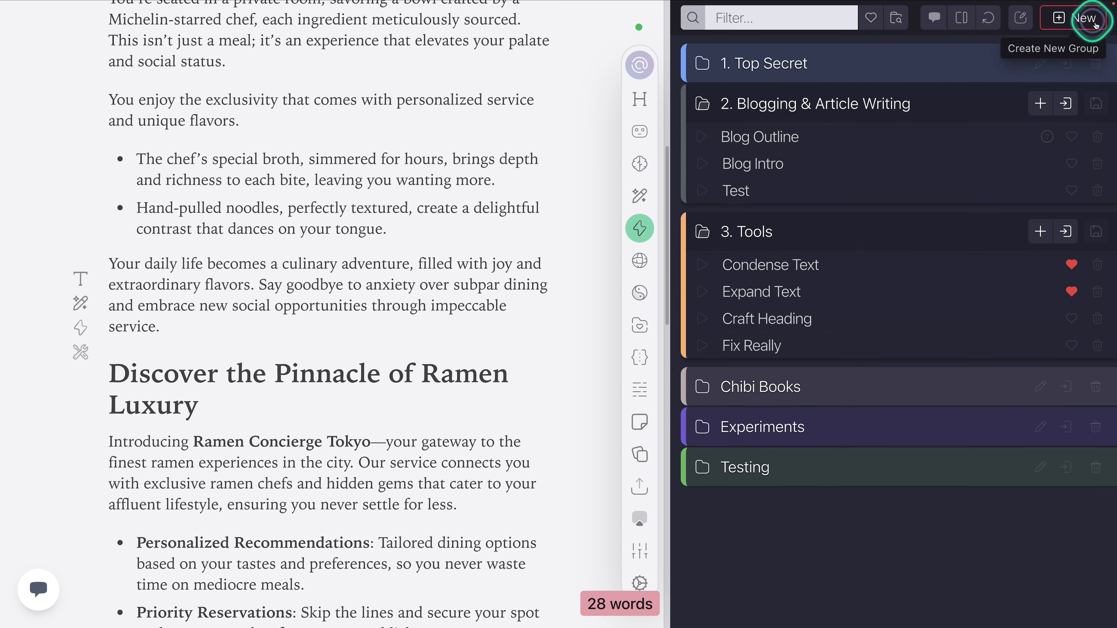
Step: Examine the tasks of the Blog Outline action, start it to view its input request, and cancel and close it
click(802, 140)
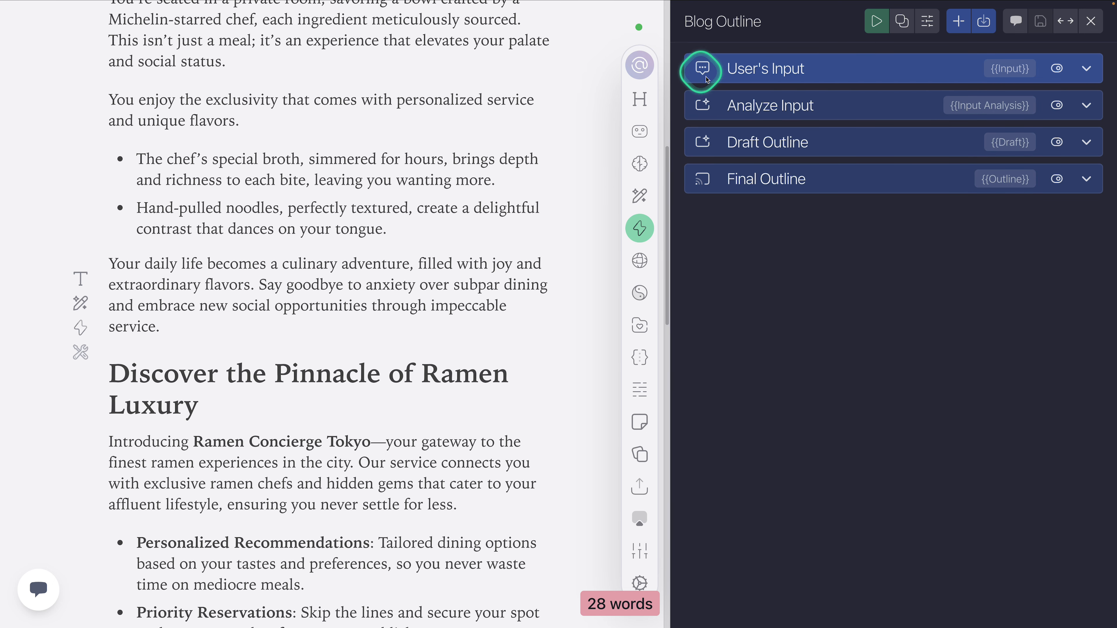
click(876, 22)
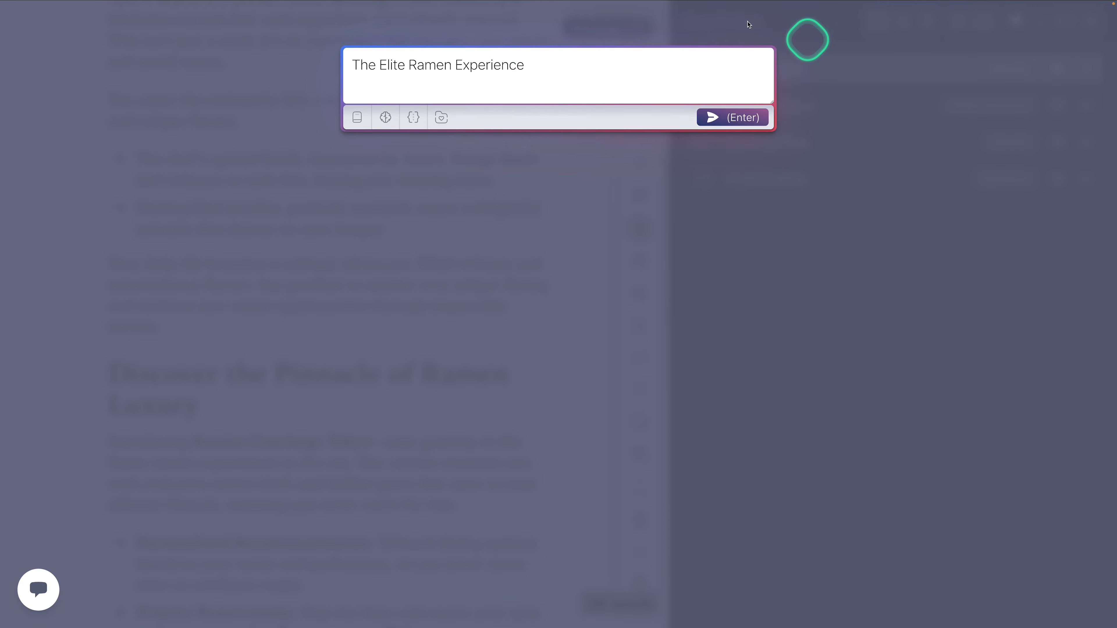
click(477, 195)
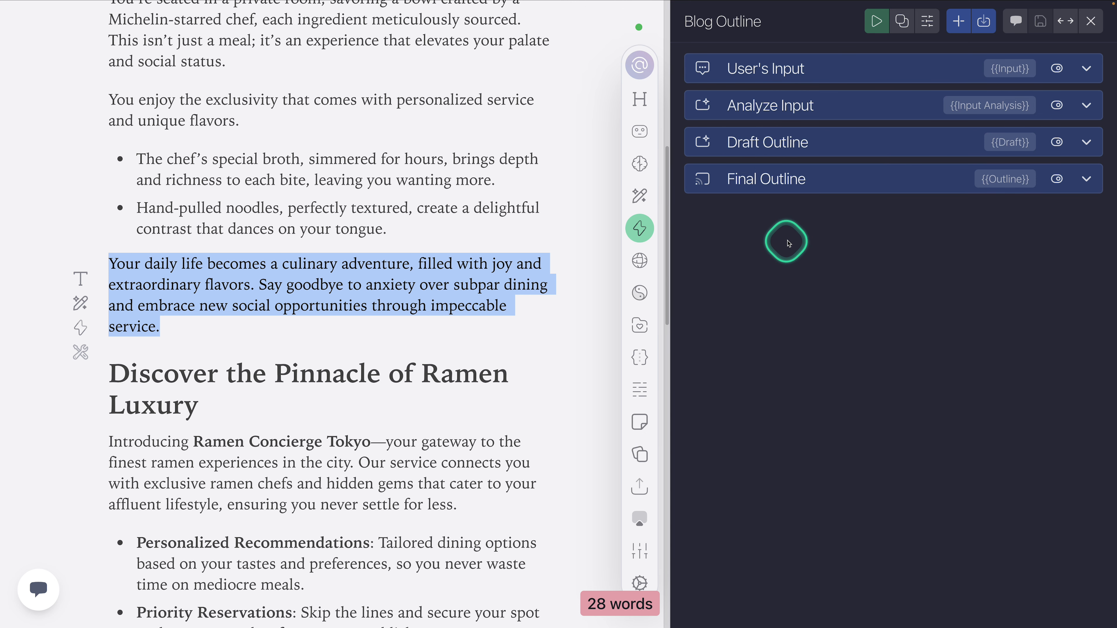
click(804, 224)
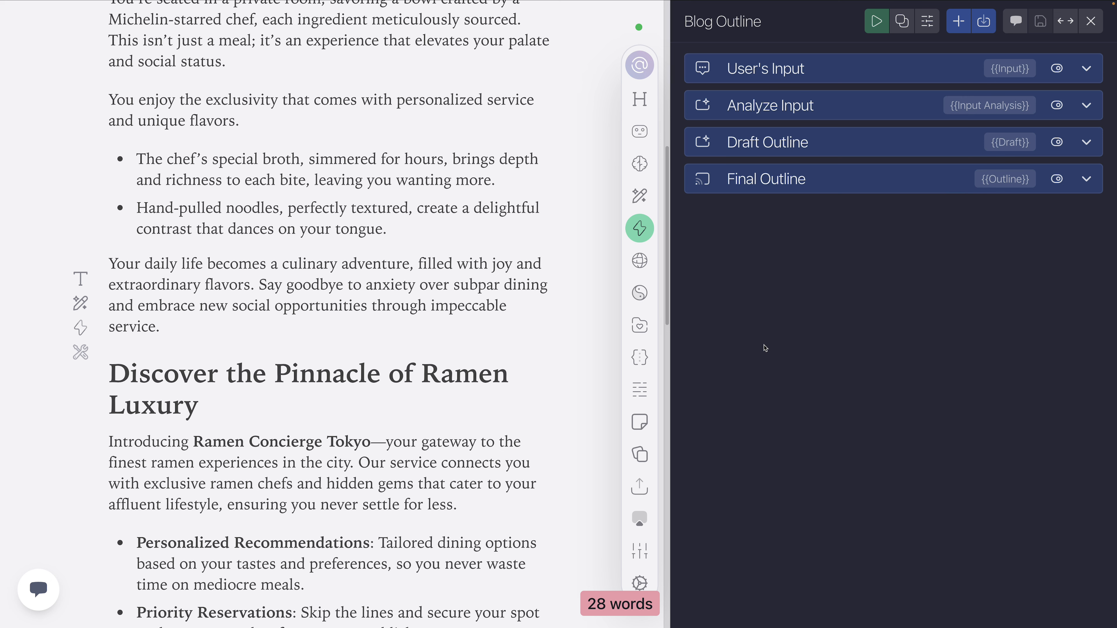
click(1091, 20)
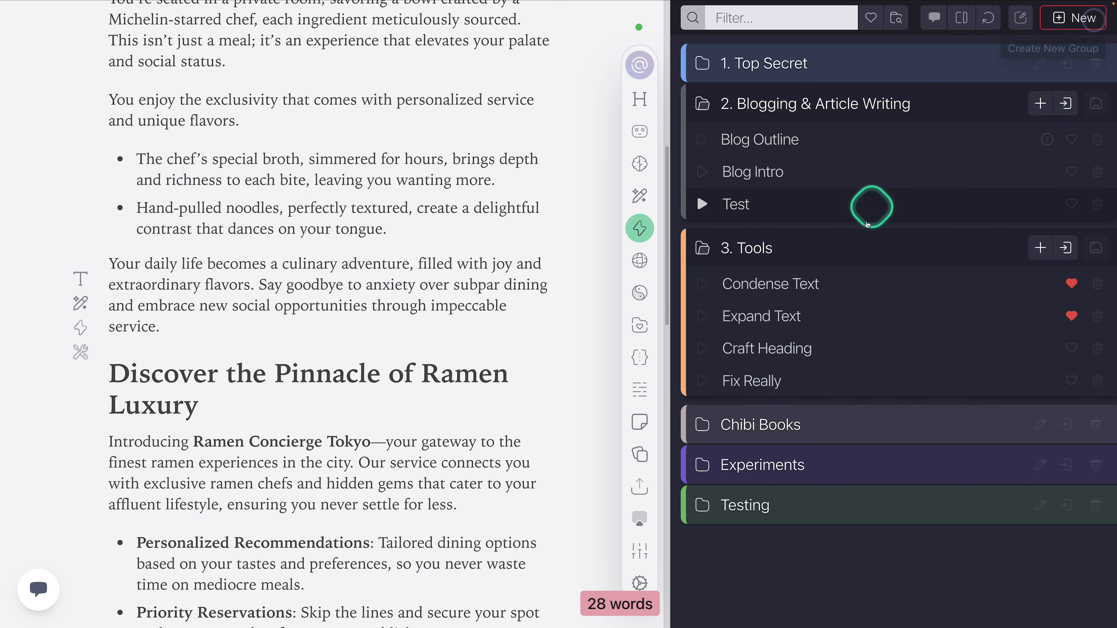
Step: Reopen the Condense selected text prompt and highlight {{Selection}} and the "Your daily life becomes" paragraph in turn to relate them
click(826, 287)
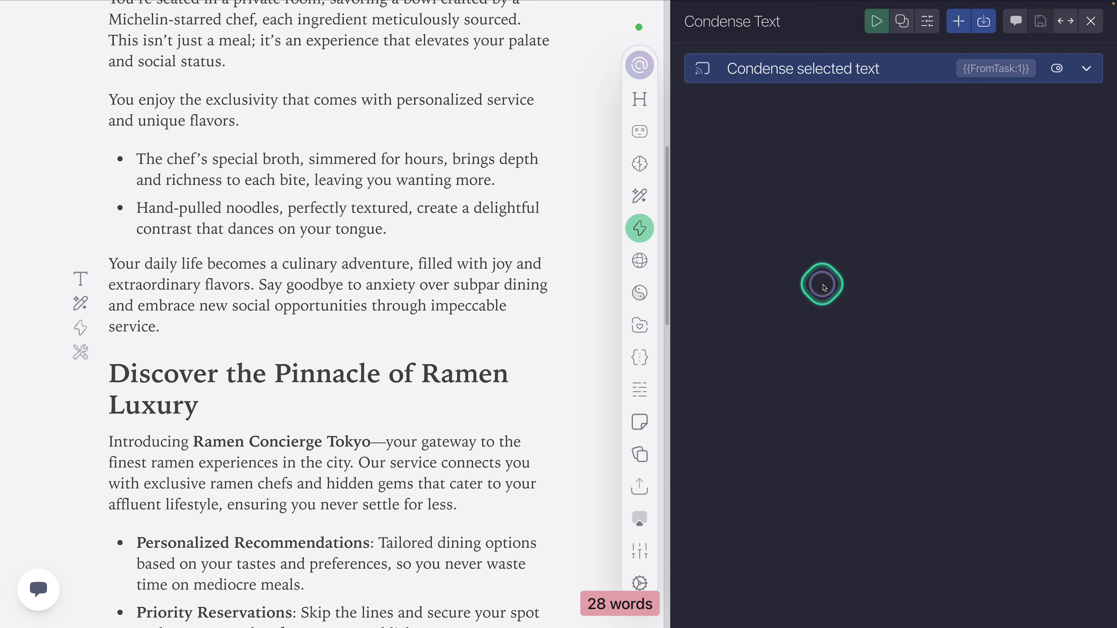
click(826, 69)
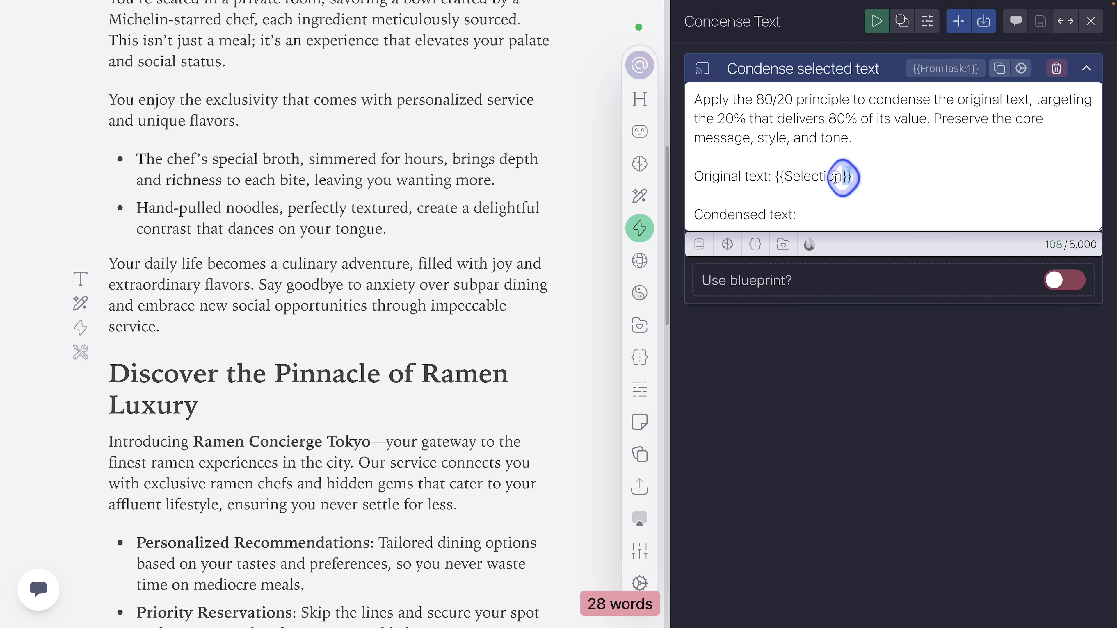
drag(849, 176, 777, 178)
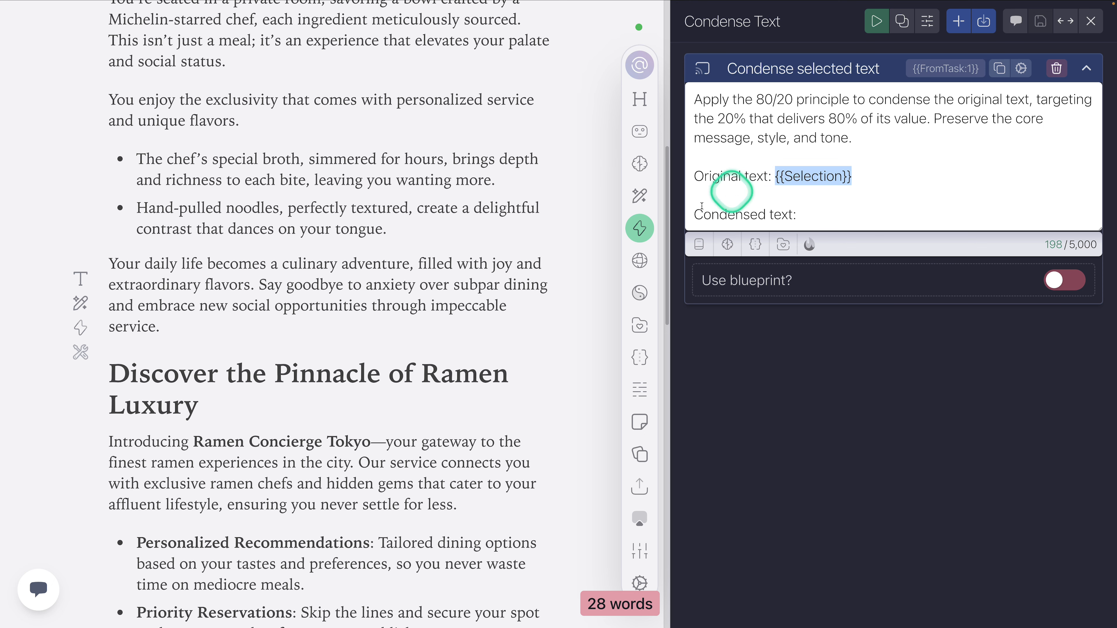
click(163, 321)
drag(164, 321, 103, 260)
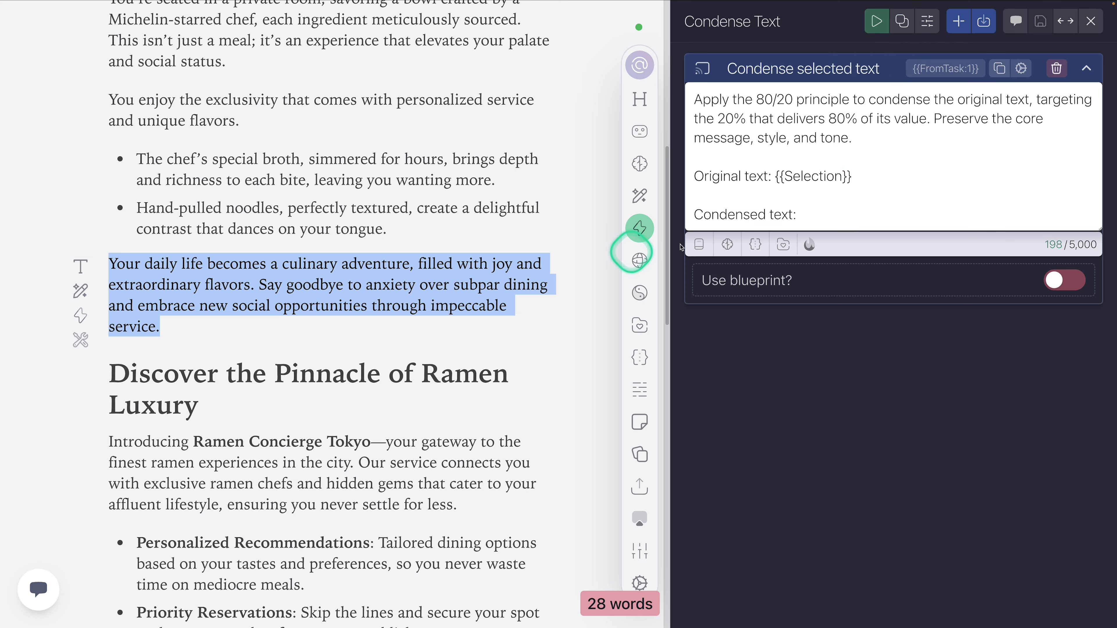
click(786, 165)
drag(776, 176, 854, 176)
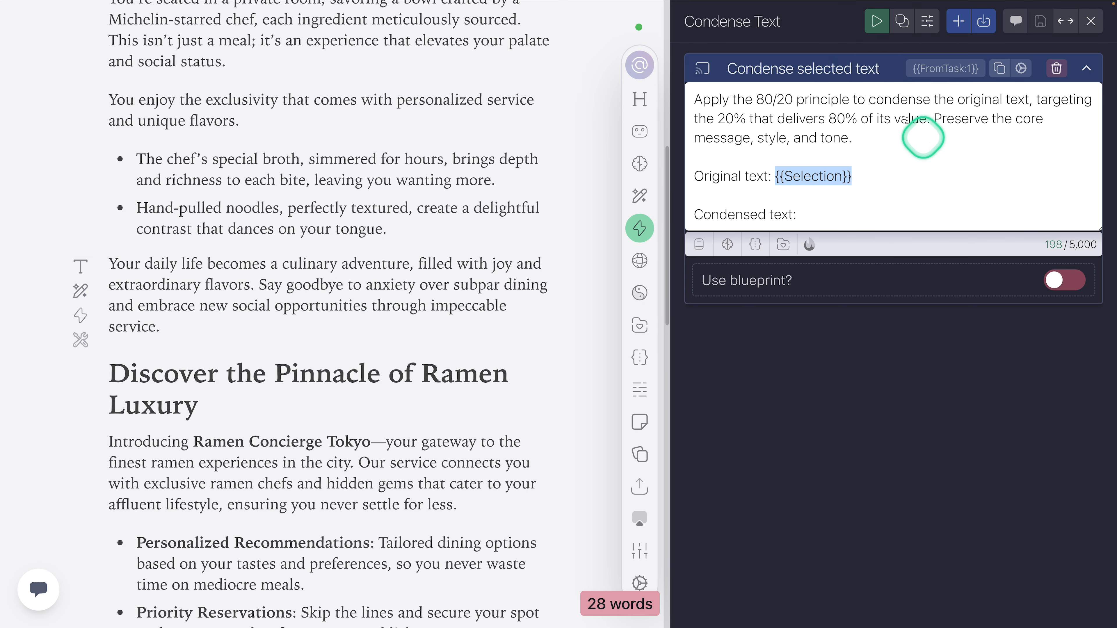
drag(182, 322, 101, 266)
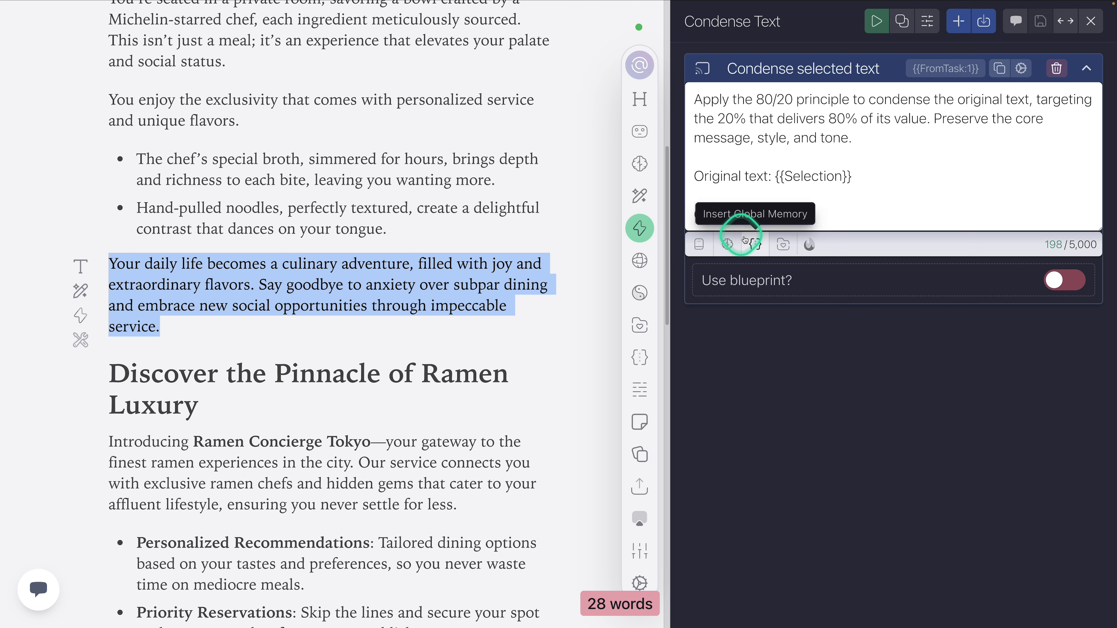
Step: Examine the standard variables such as Title, WholeDocument and AboveCursor against the document's content, without inserting any
click(703, 244)
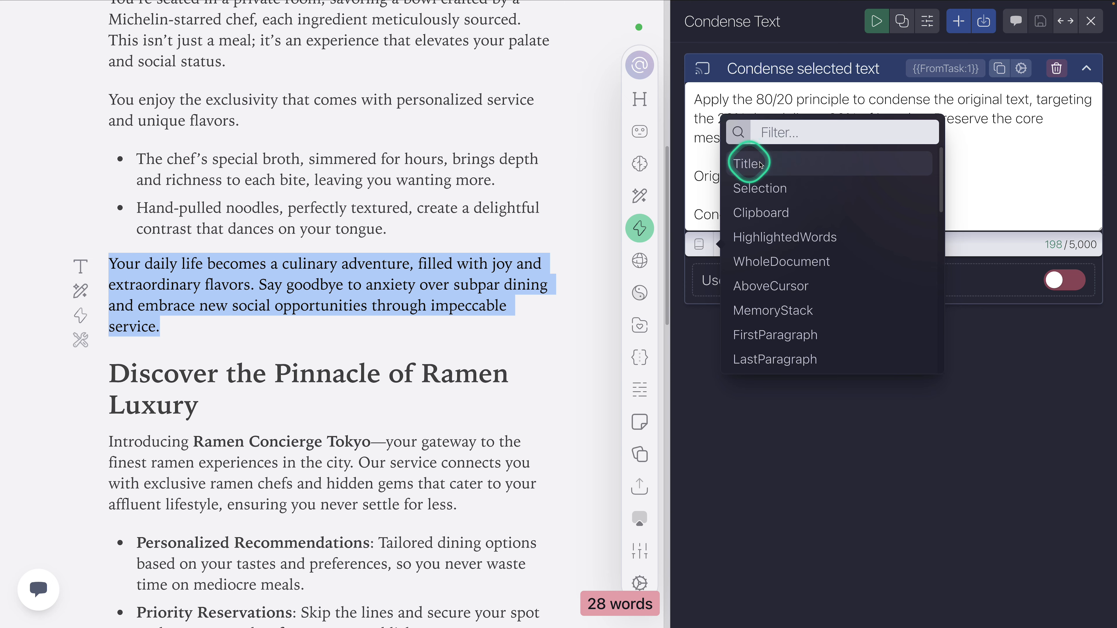
click(400, 160)
scroll(383, 206, up, 10)
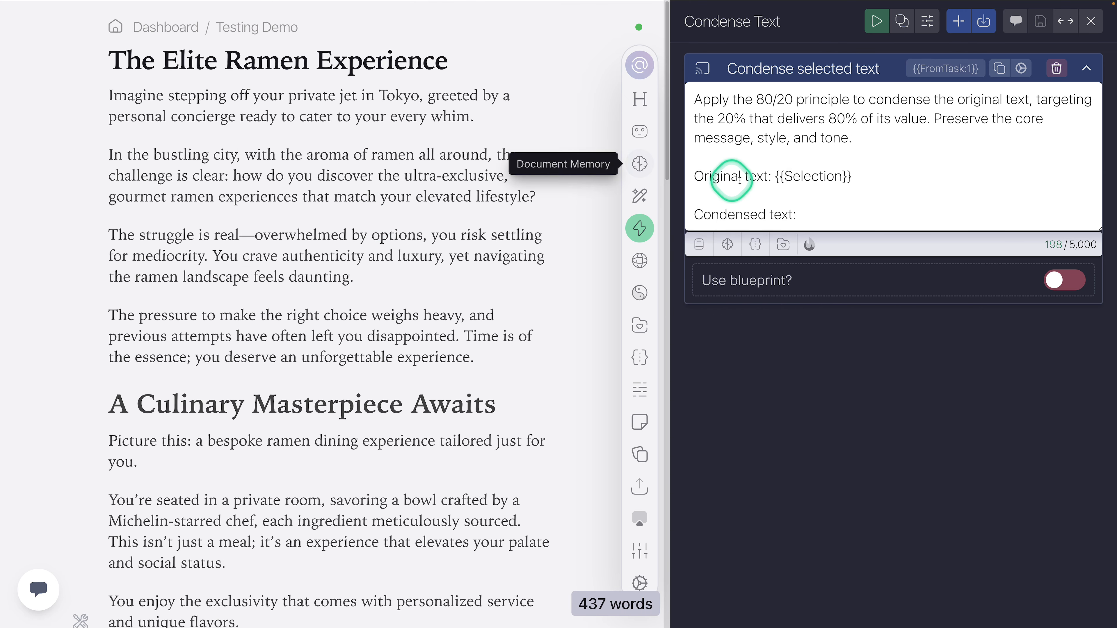
click(705, 245)
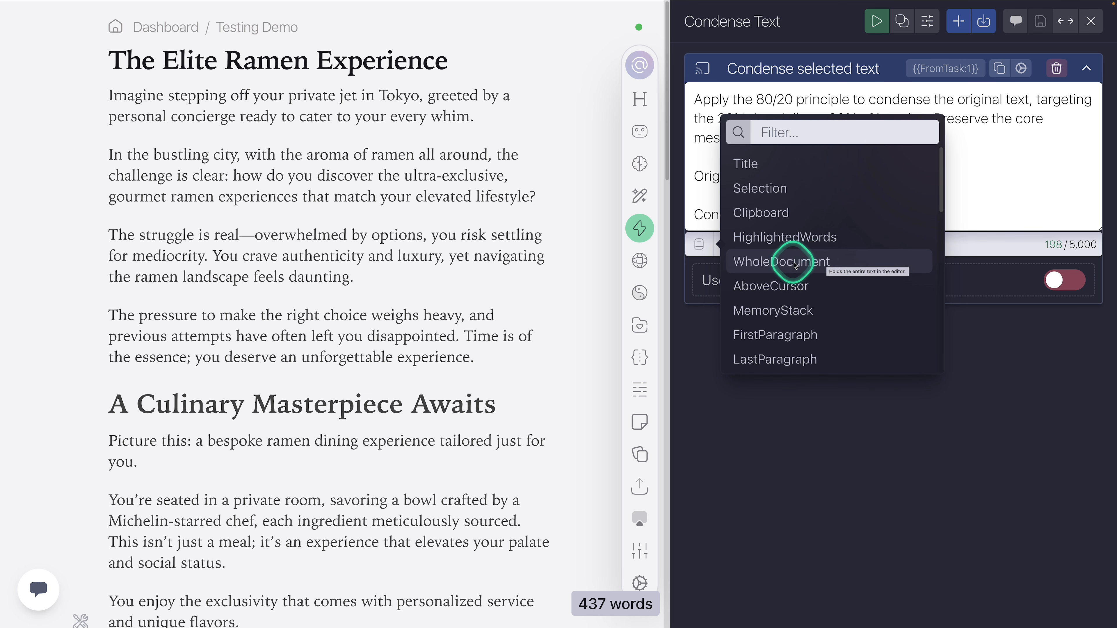
click(157, 175)
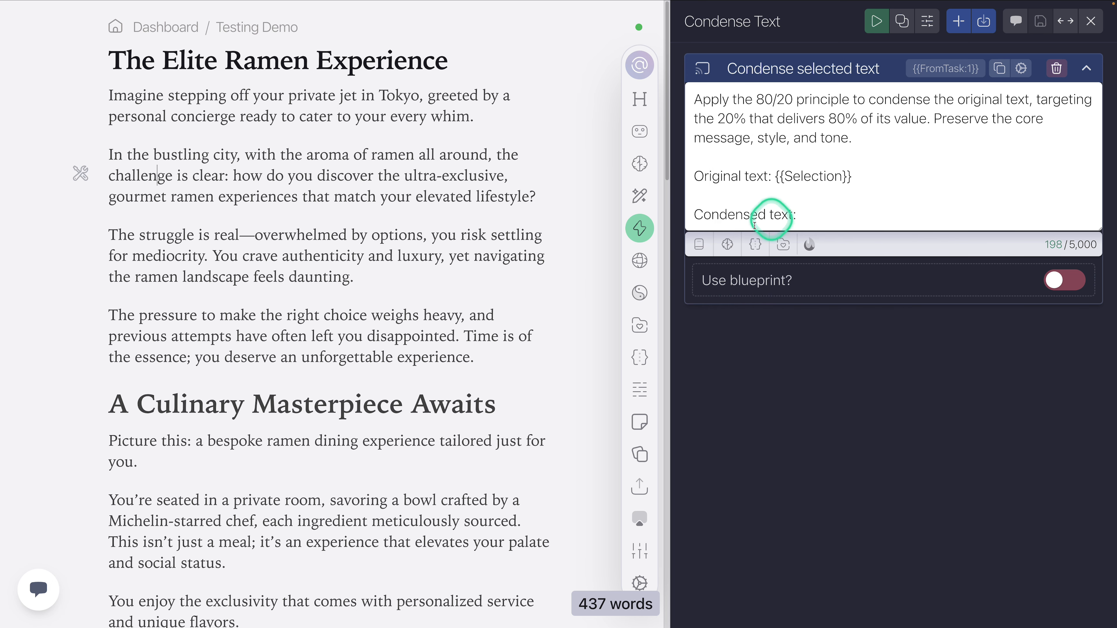
click(710, 250)
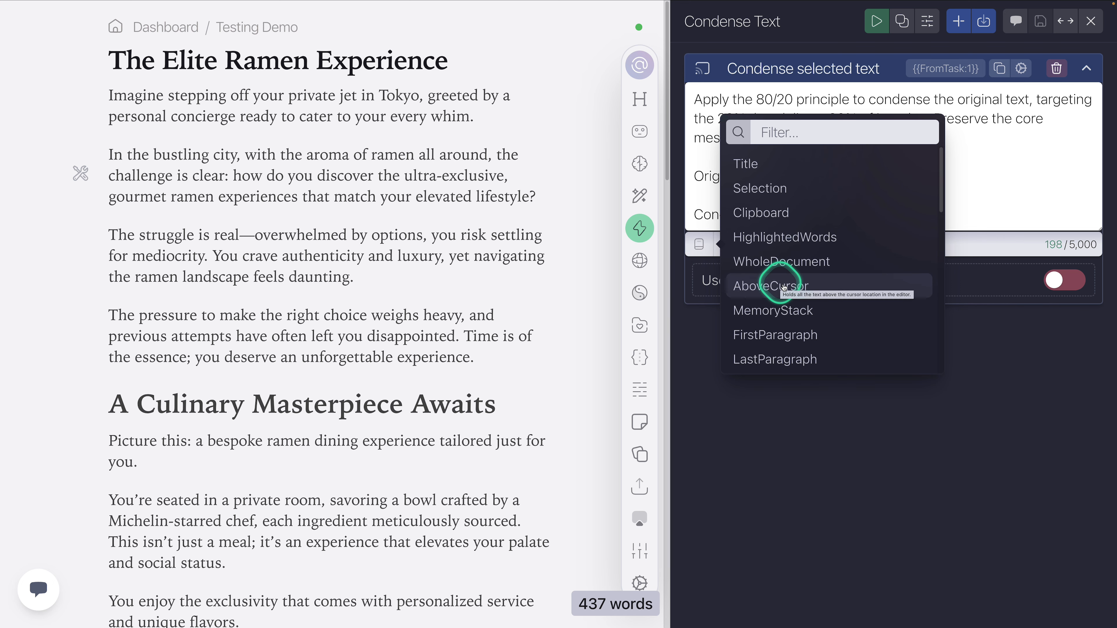
Step: Add an empty paragraph after the one ending "you deserve an unforgettable experience."
scroll(387, 275, down, 2)
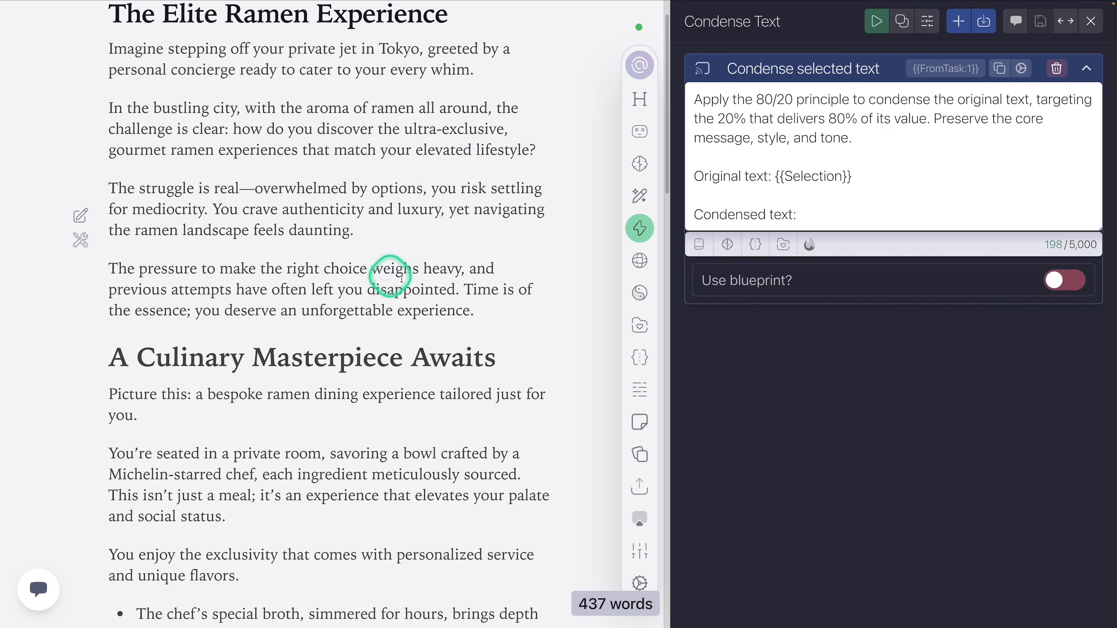
click(491, 310)
key(Return)
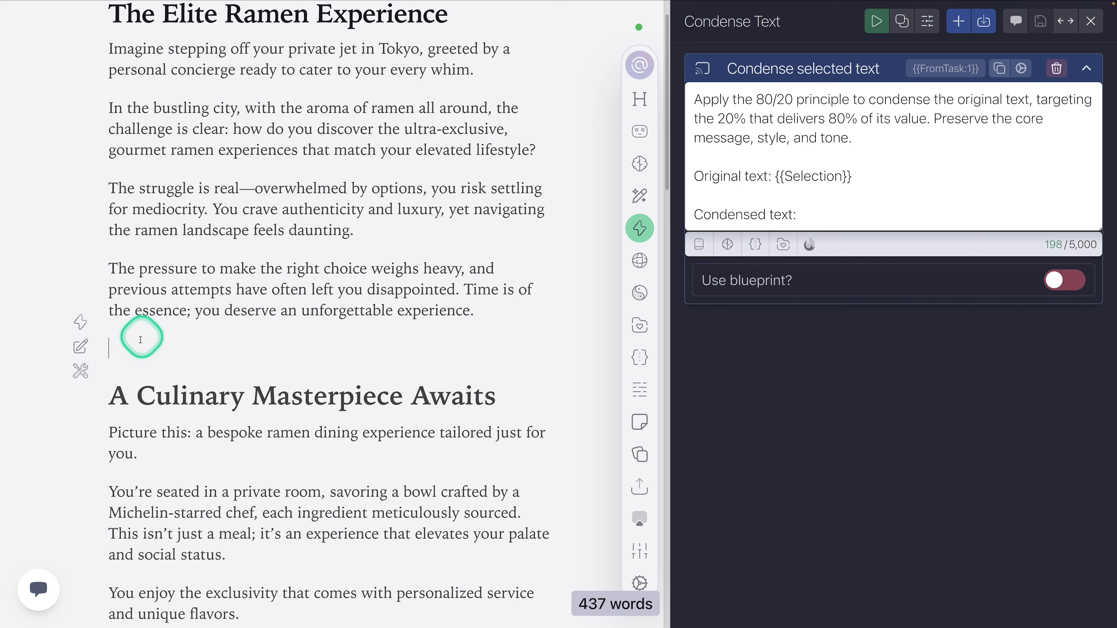
Step: Highlight the paragraphs above the empty line to illustrate the AboveCursor variable, and bring up the prompt's variables list again
drag(204, 339, 99, 33)
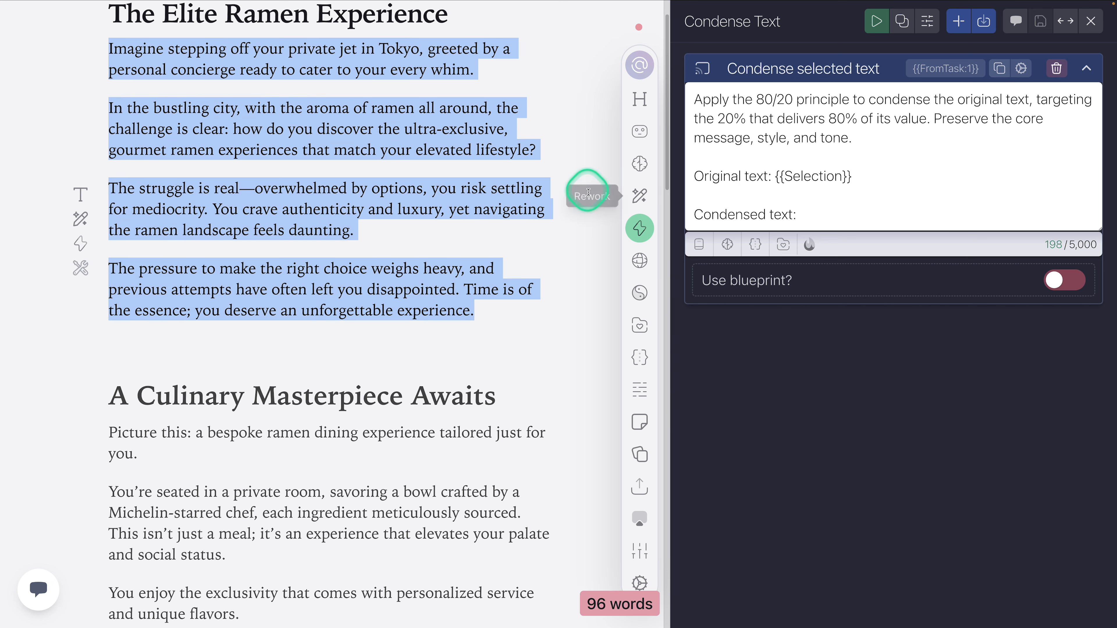
drag(134, 340, 100, 98)
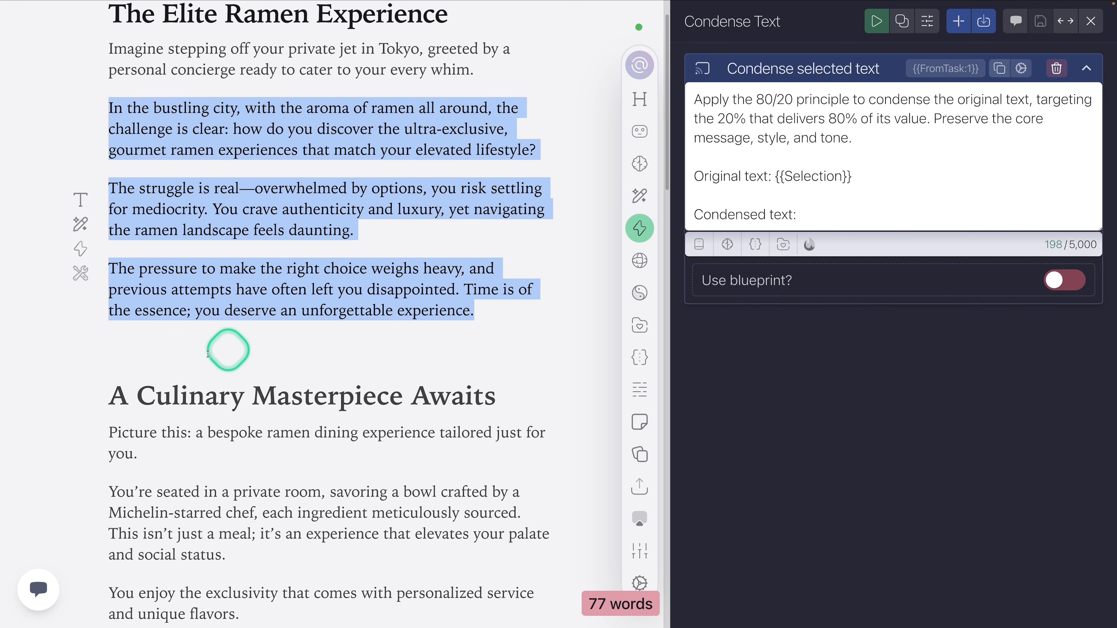
click(728, 245)
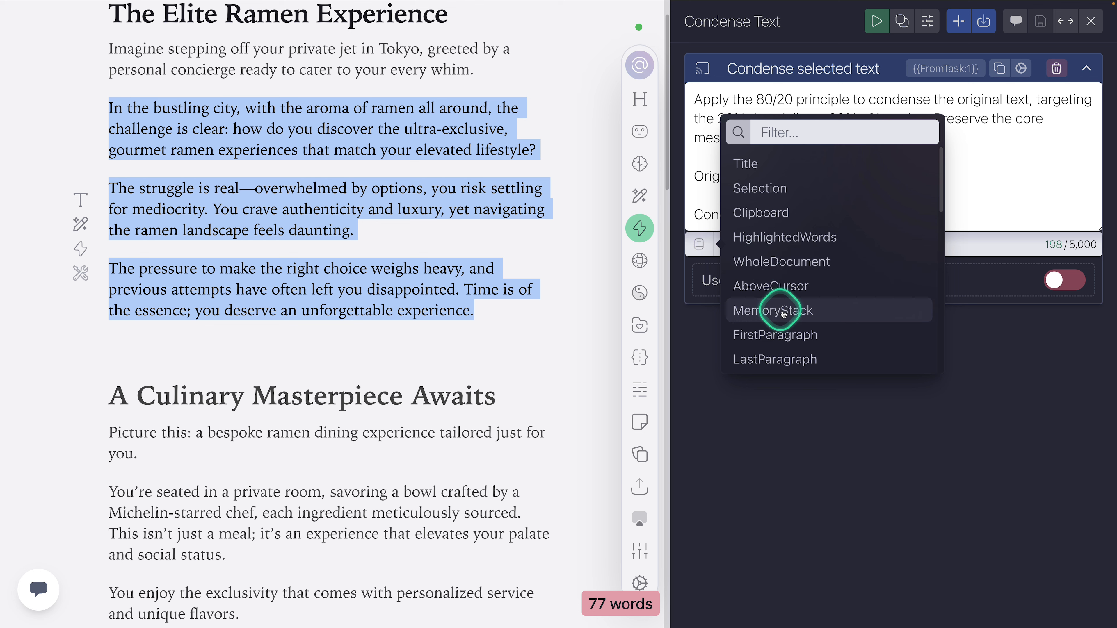
Step: Open the document memory and expand the topic field to read its content
click(641, 164)
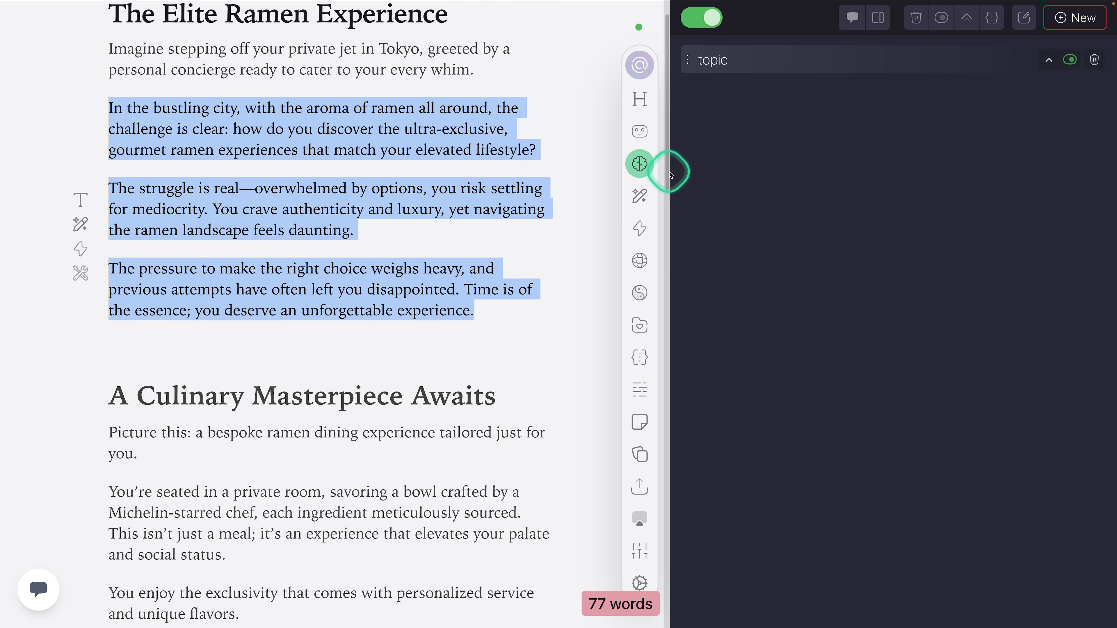
click(734, 90)
click(1049, 60)
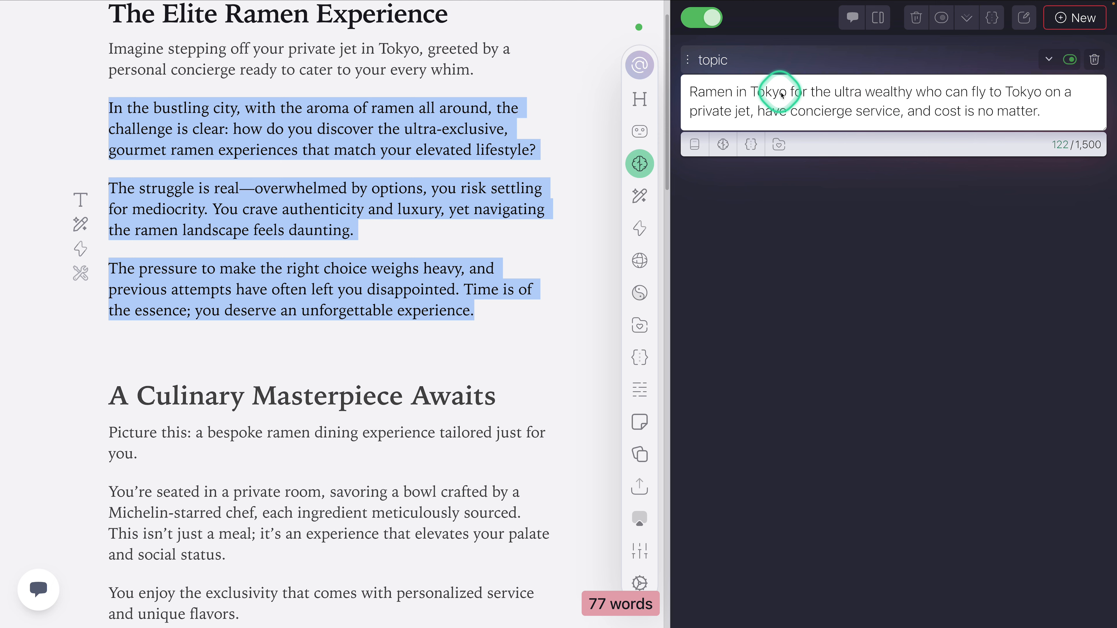
click(803, 233)
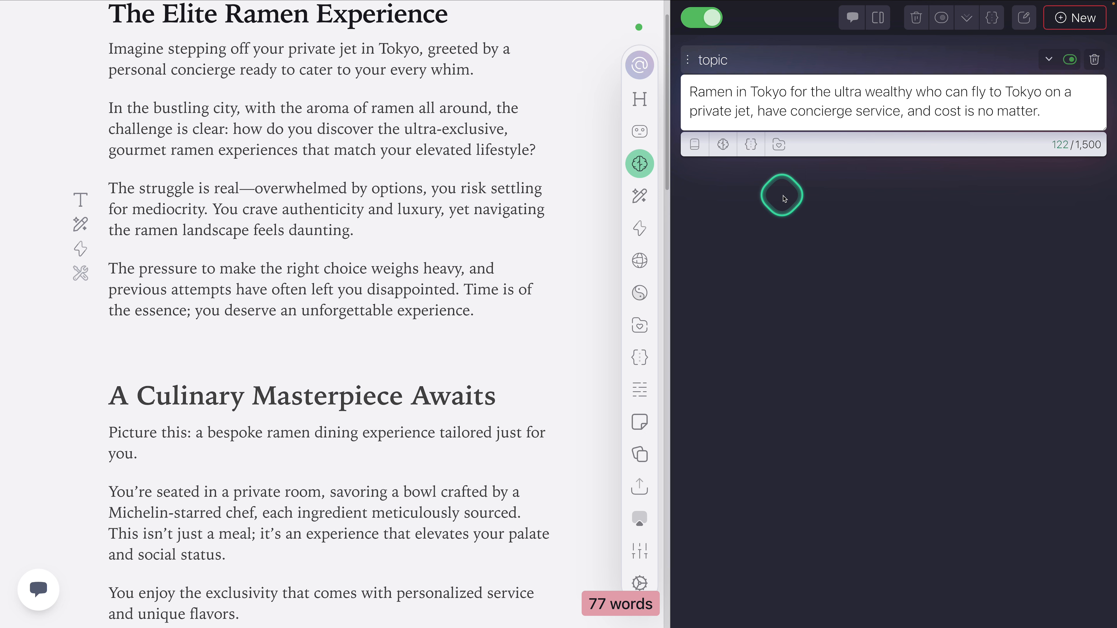
Step: Create a new document memory field named audience
click(1075, 19)
click(730, 177)
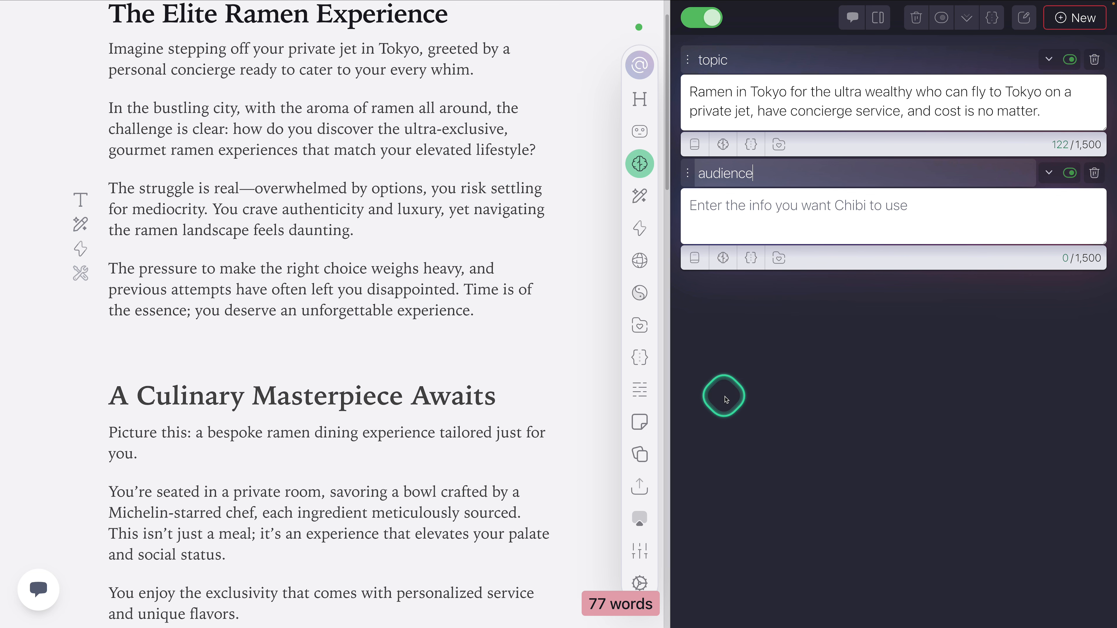
click(784, 368)
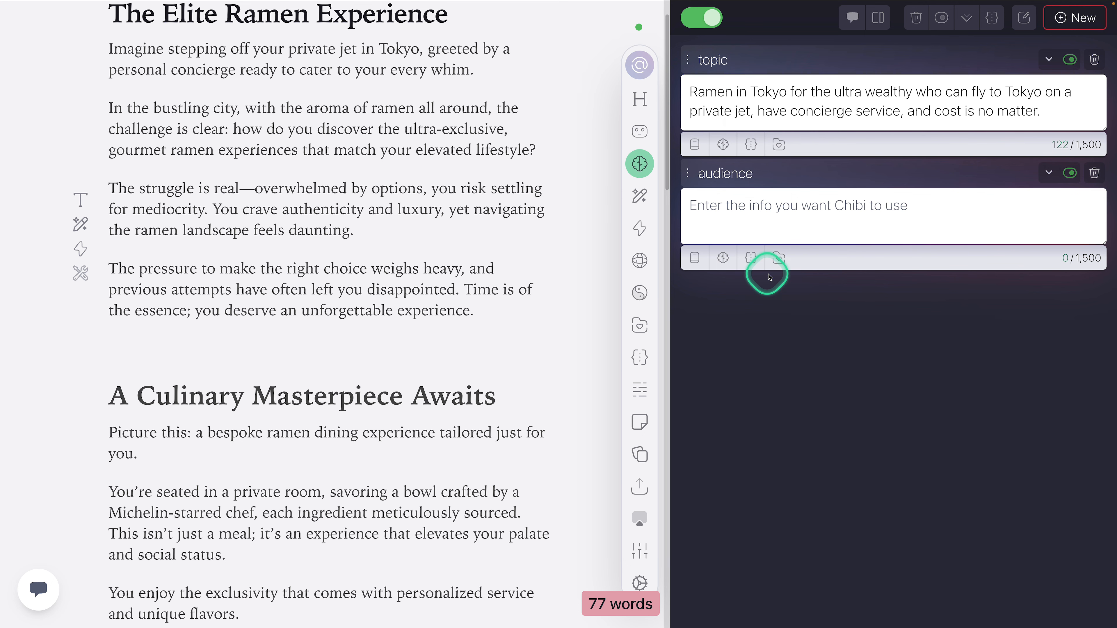
Step: Relate the MemoryStack variable available to the Condense selected text prompt to the document memory fields, without inserting it
click(640, 228)
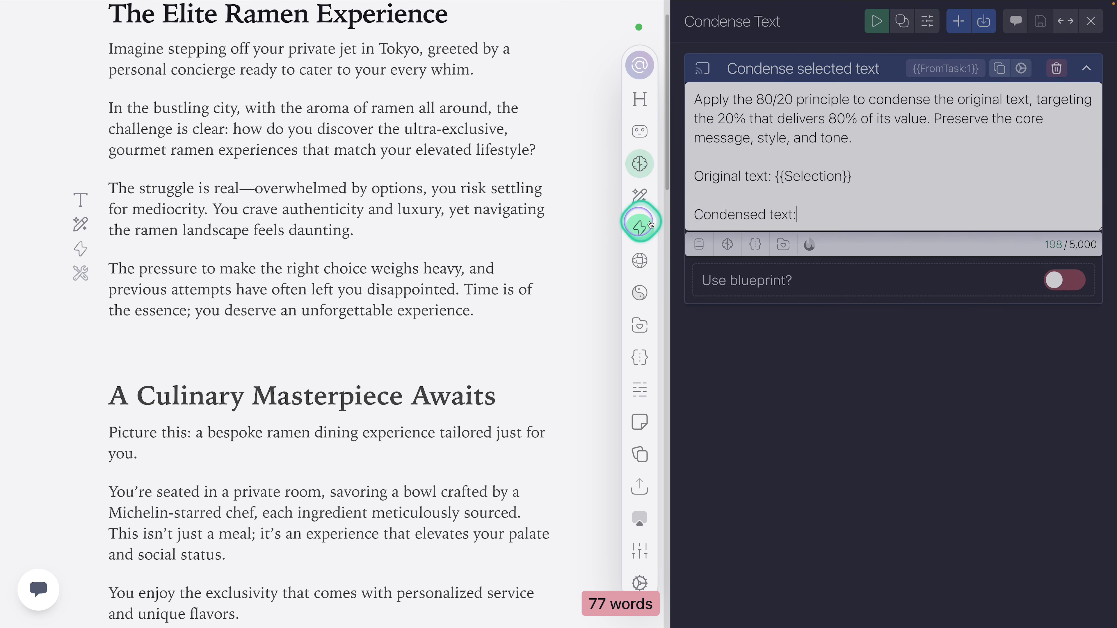
click(698, 244)
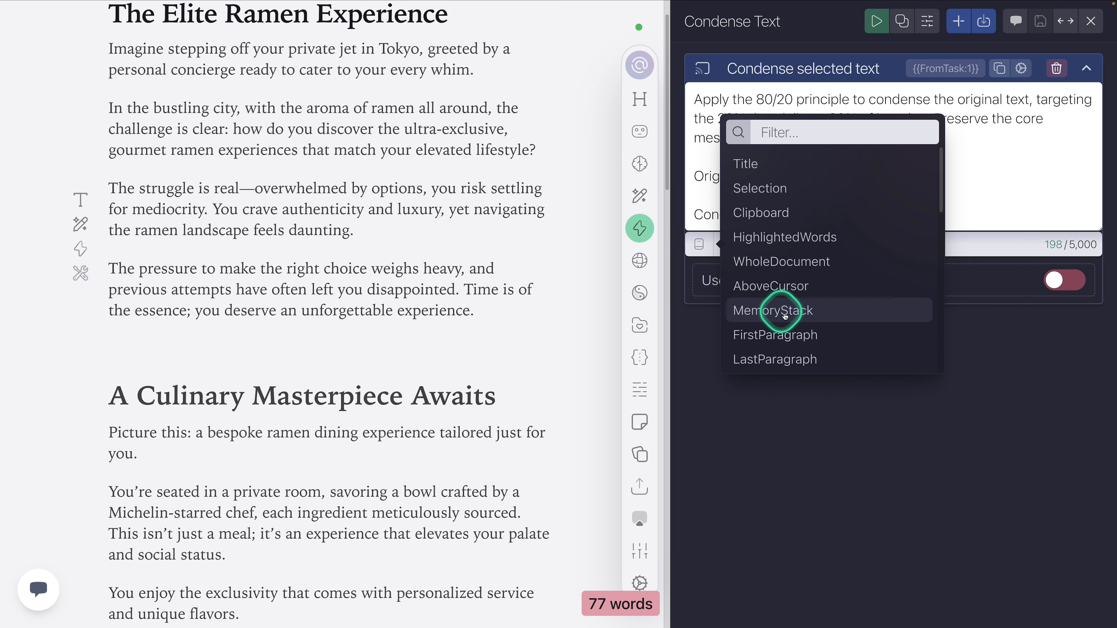
click(640, 164)
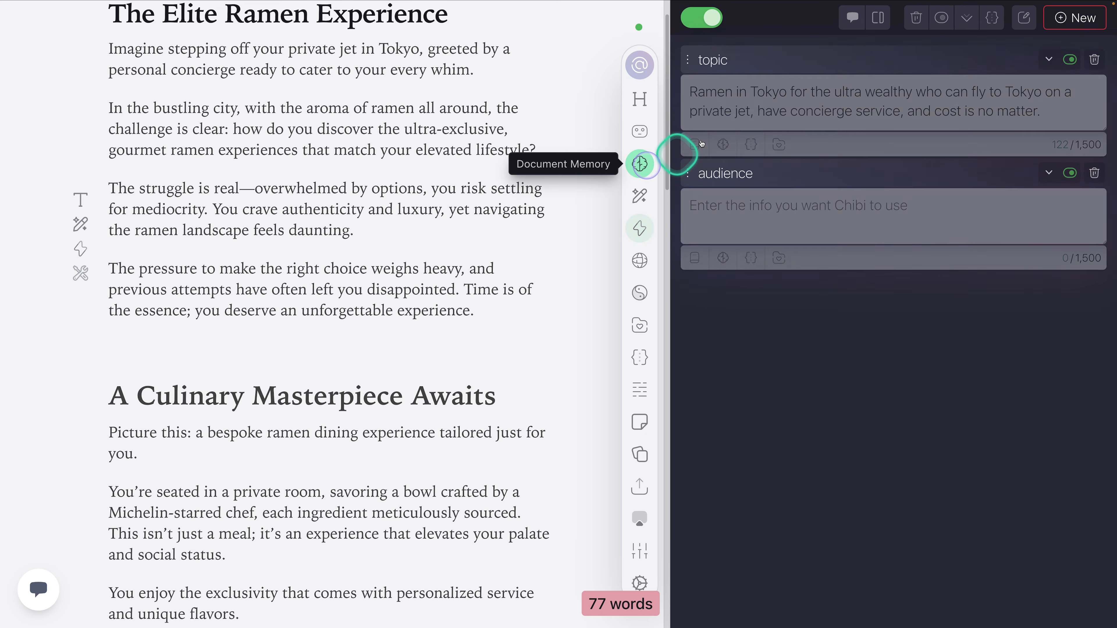
click(646, 231)
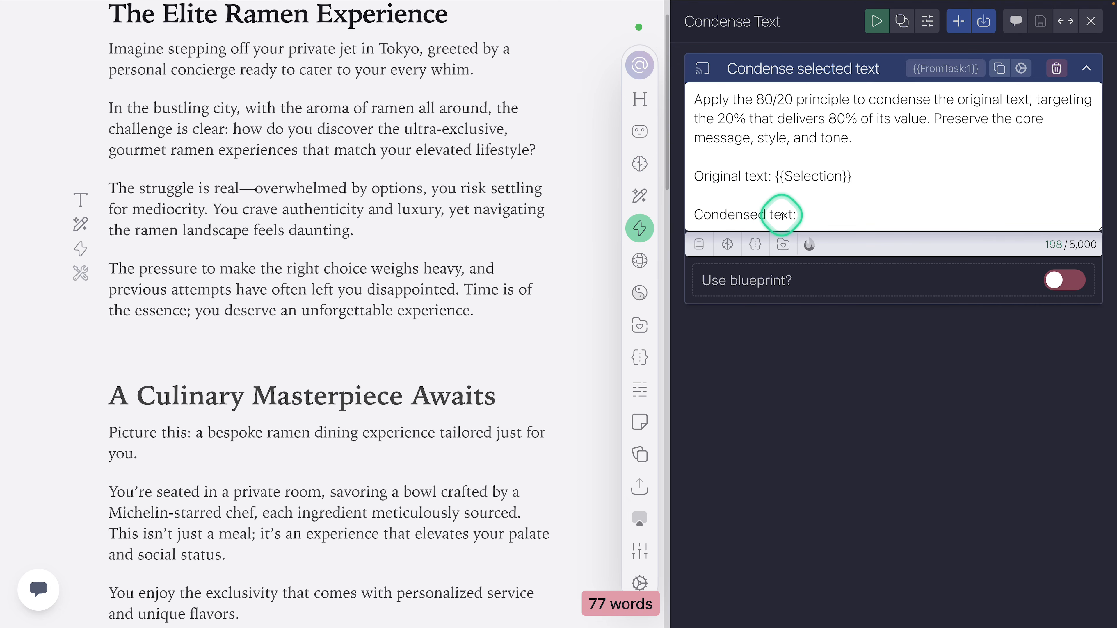
click(721, 252)
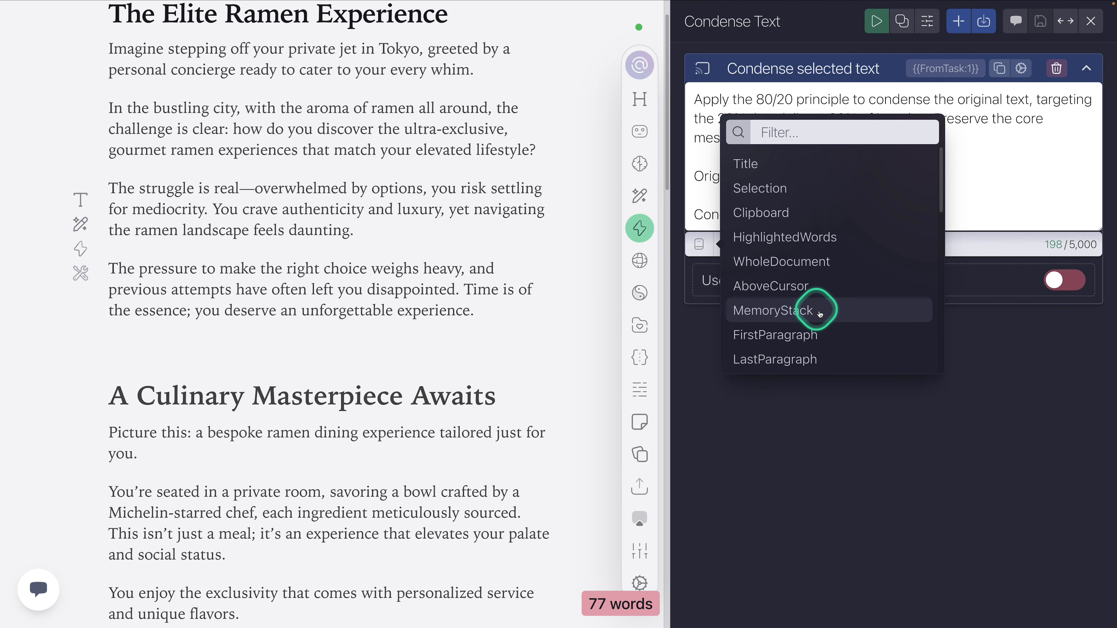
click(1020, 156)
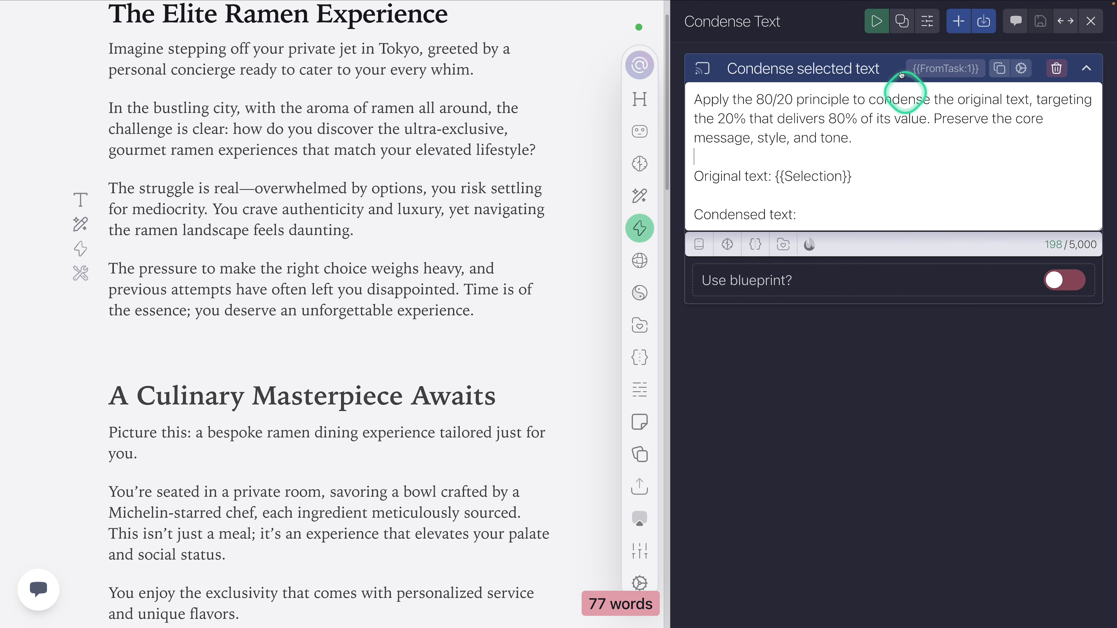
Step: Close the Condense Text action and open the Blog Outline action
click(811, 66)
click(1085, 24)
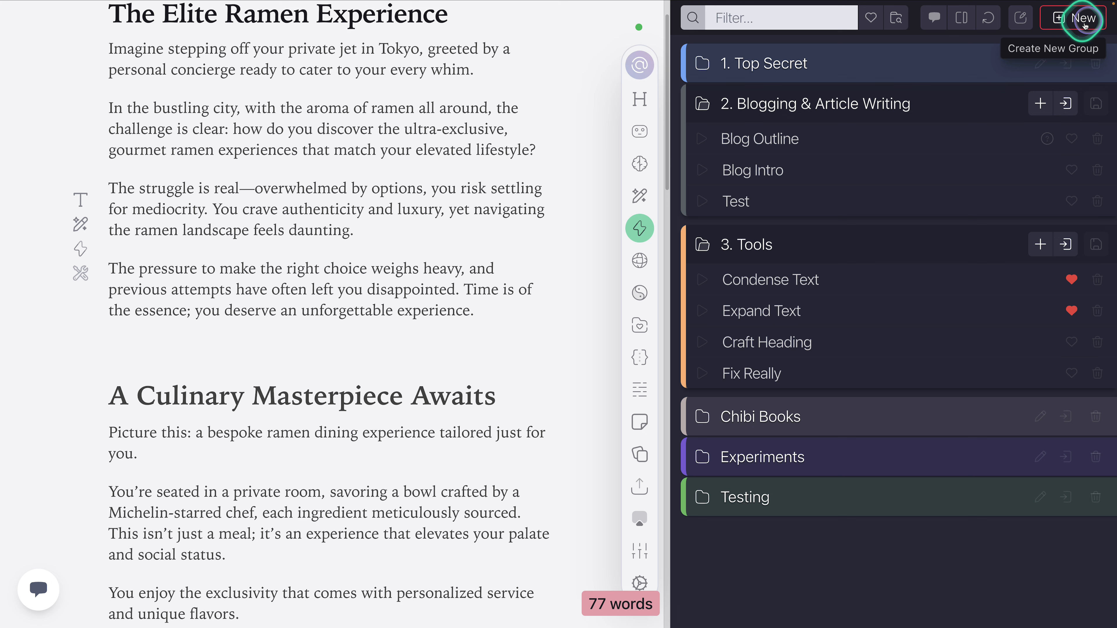
click(774, 140)
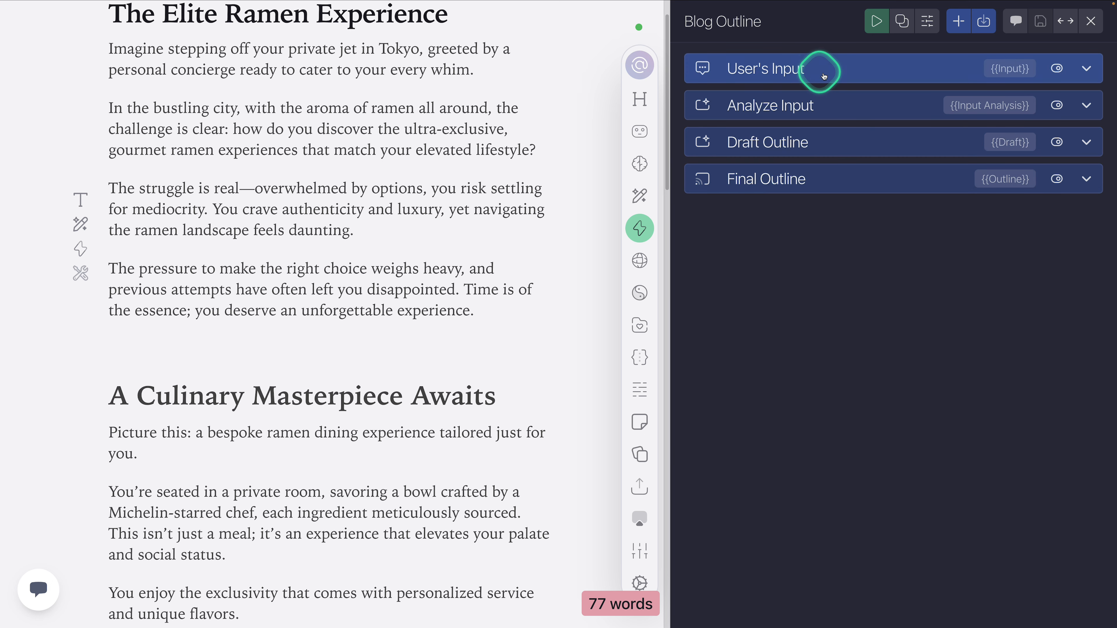
Step: Examine the Analyze Input task's settings and prompt, and highlight its {{Input}} variable
click(808, 102)
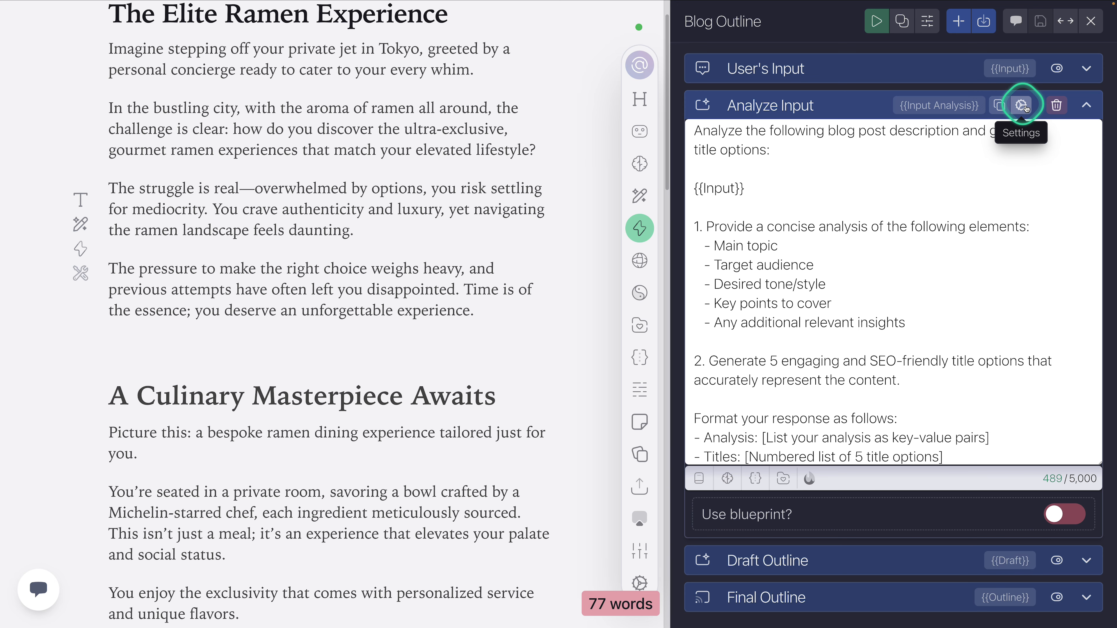
click(1024, 107)
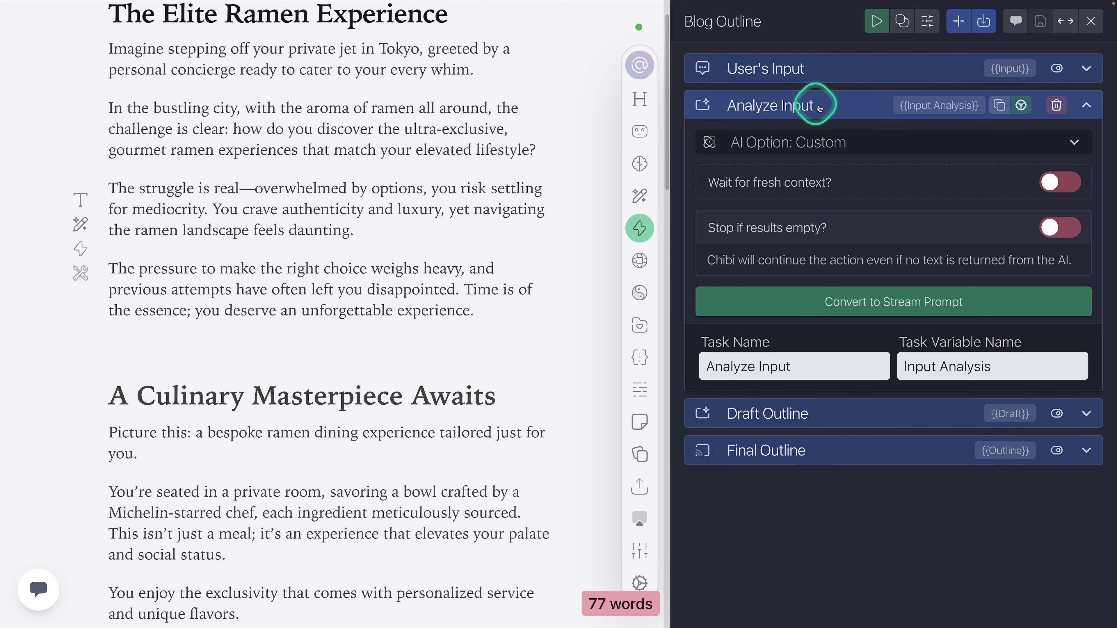
click(724, 107)
click(787, 105)
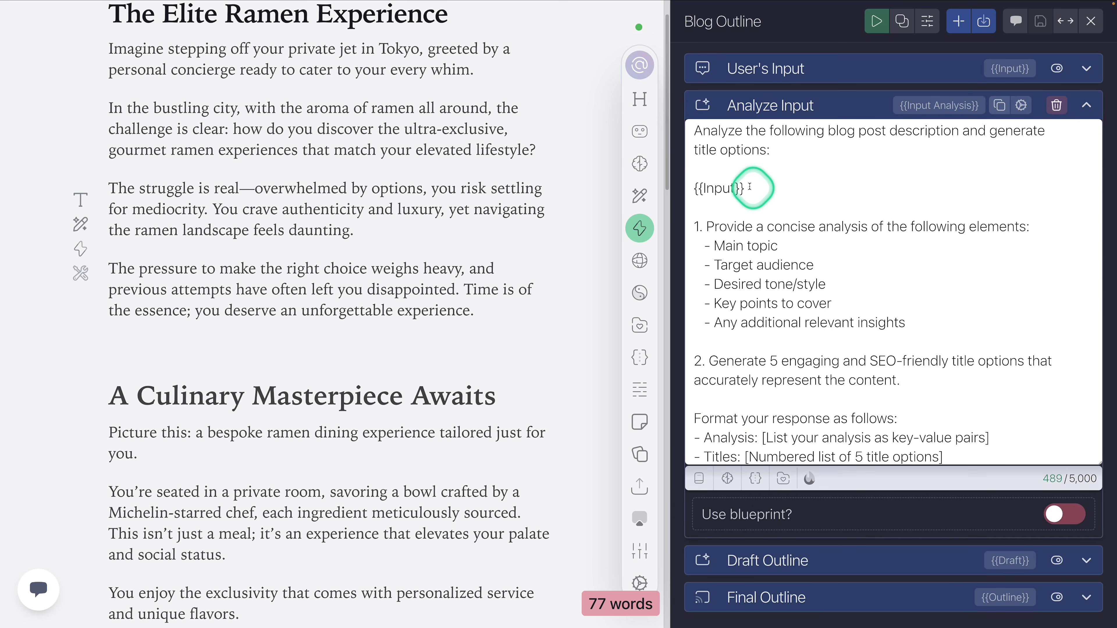
drag(745, 188, 694, 187)
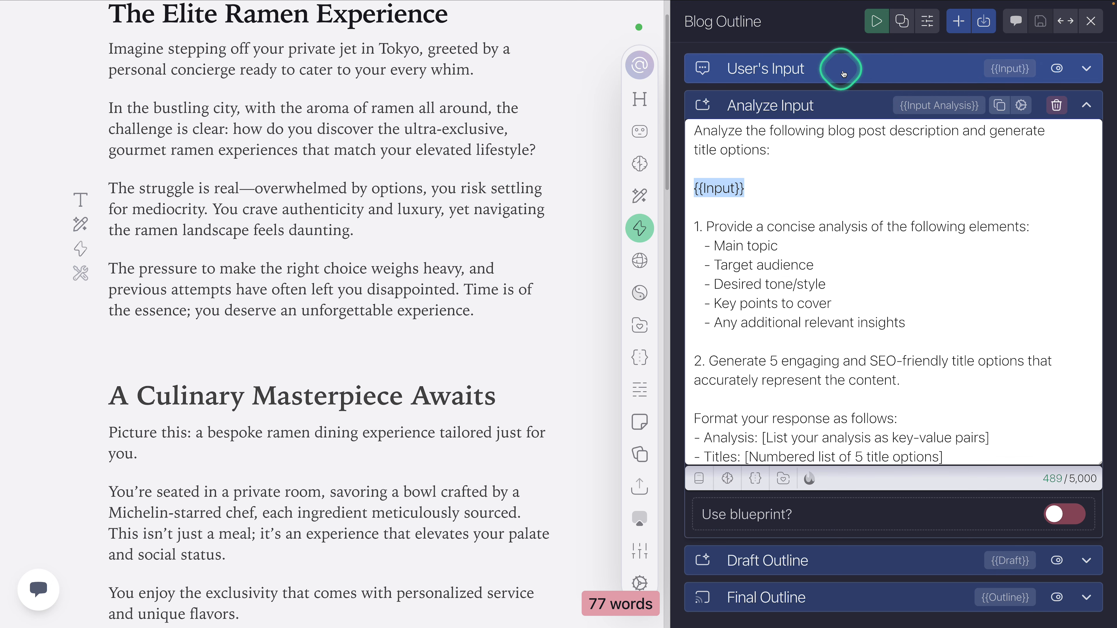
Step: Examine the User's Input task, start the Blog Outline action to view its input request, and close both
click(831, 105)
click(827, 71)
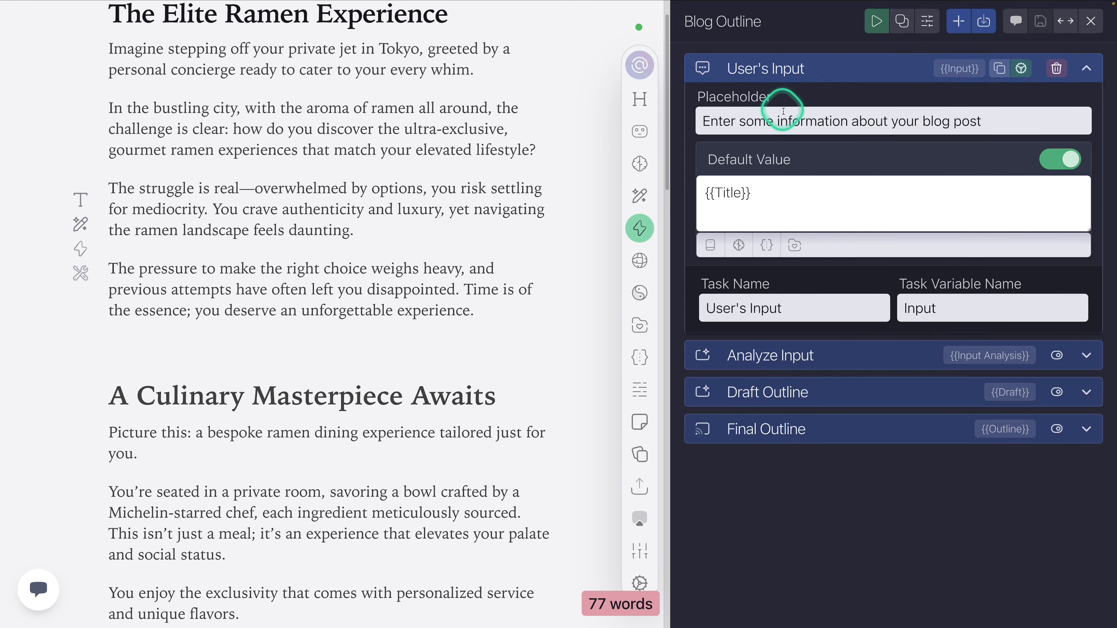
click(888, 21)
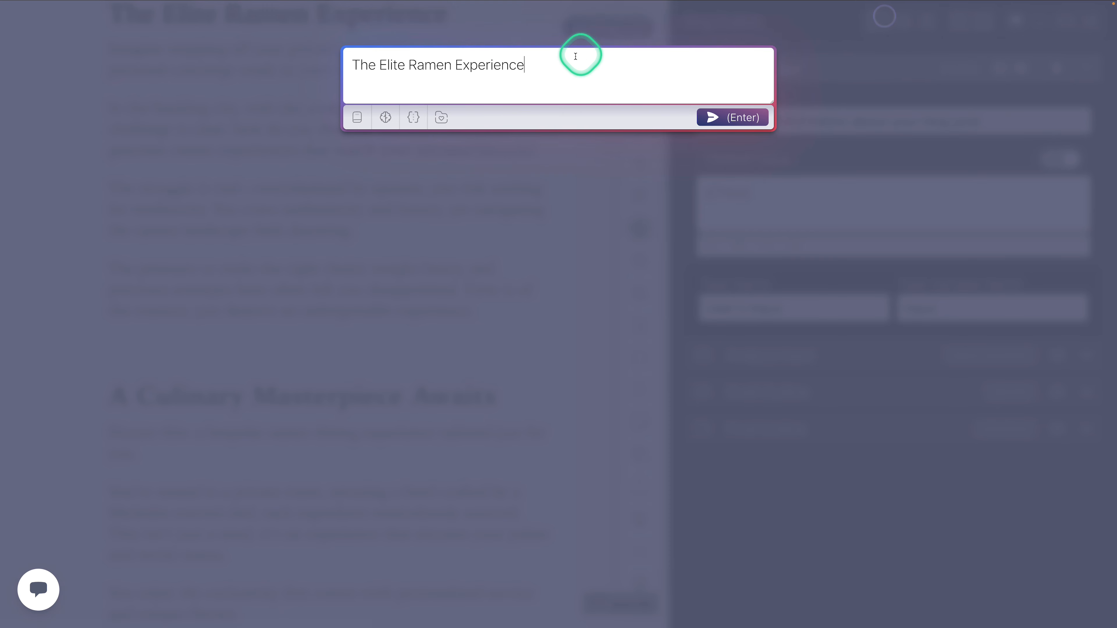
key(Return)
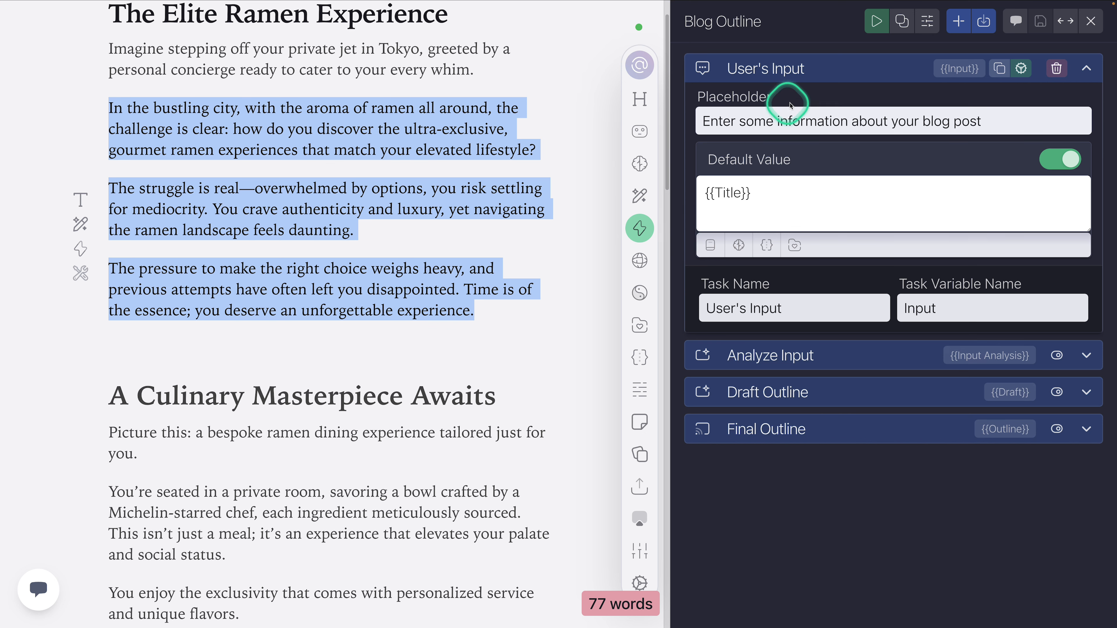
click(811, 67)
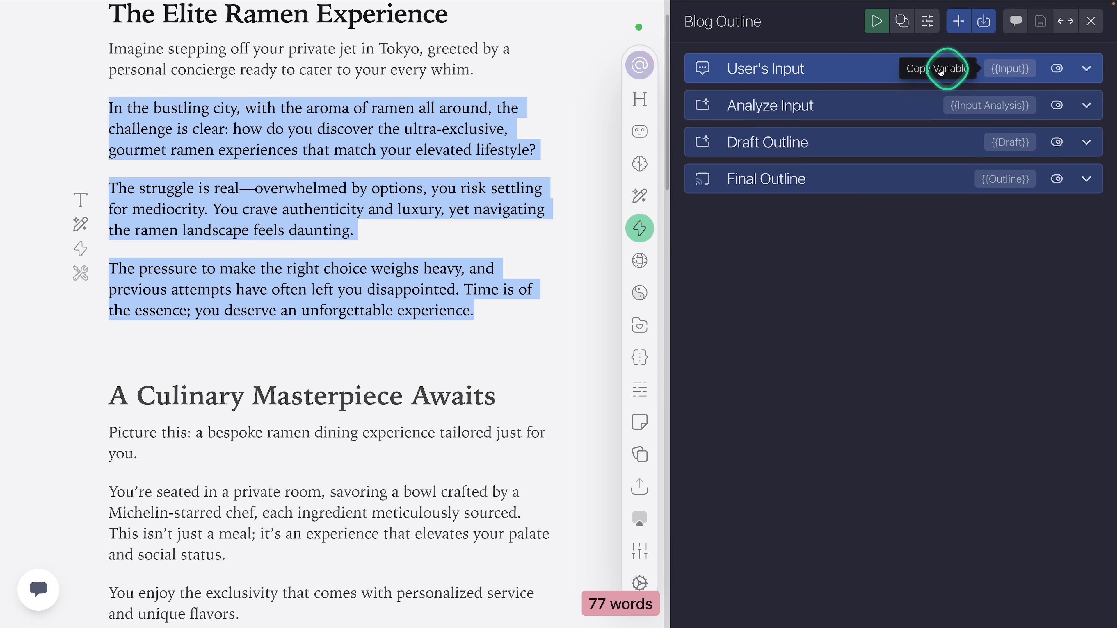
Step: Reopen the Analyze Input prompt to relate its highlighted {{Input}} variable to the User's Input task, and collapse it
click(849, 105)
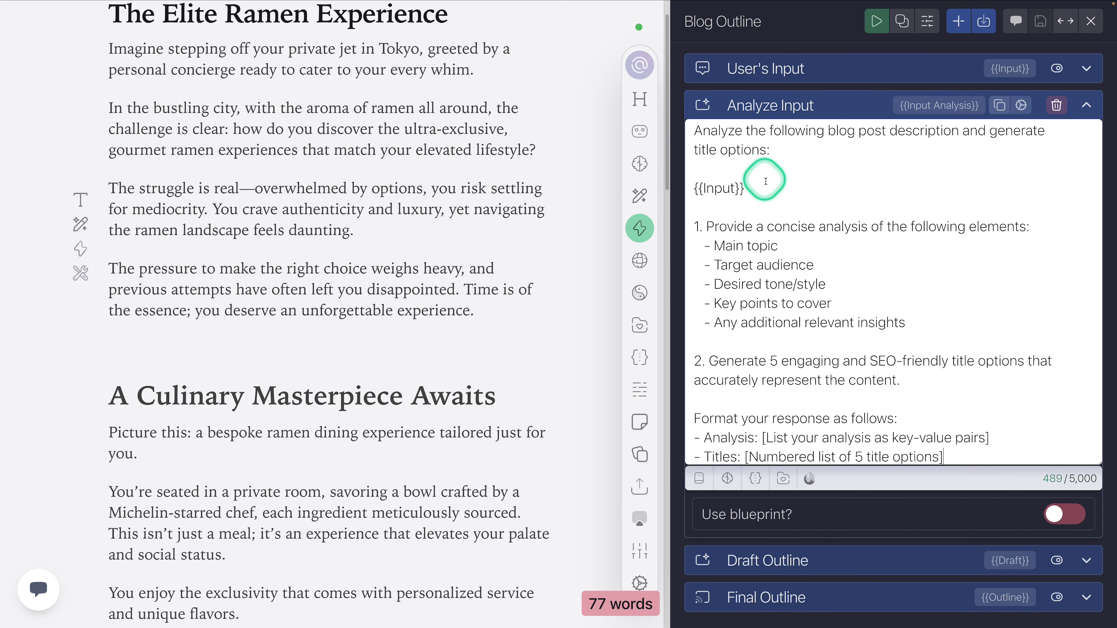
drag(748, 189, 678, 190)
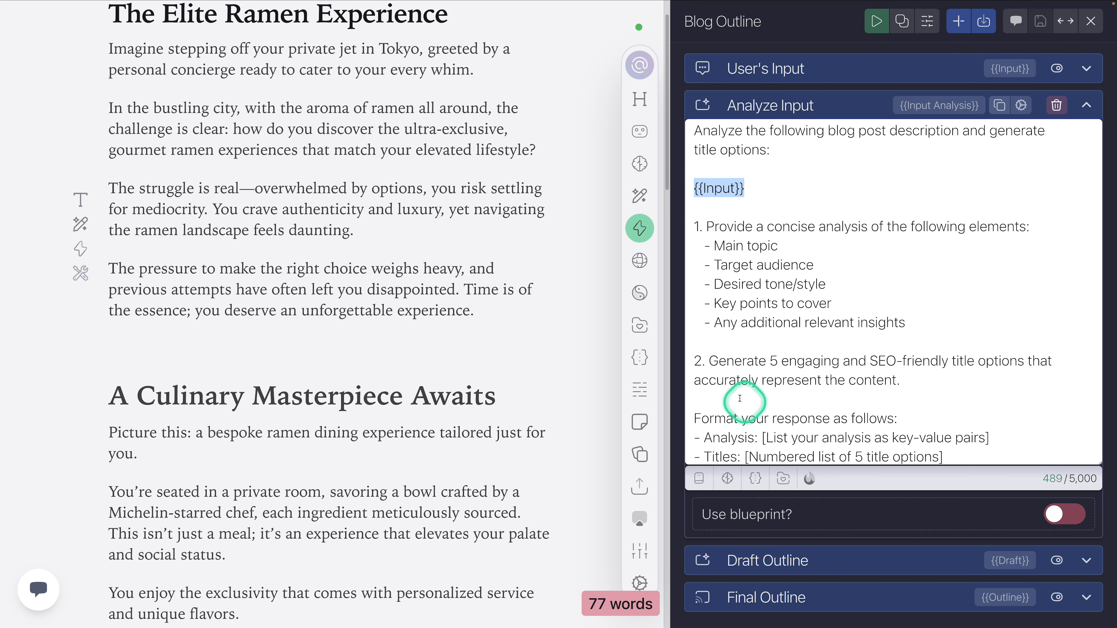
click(763, 188)
double_click(725, 189)
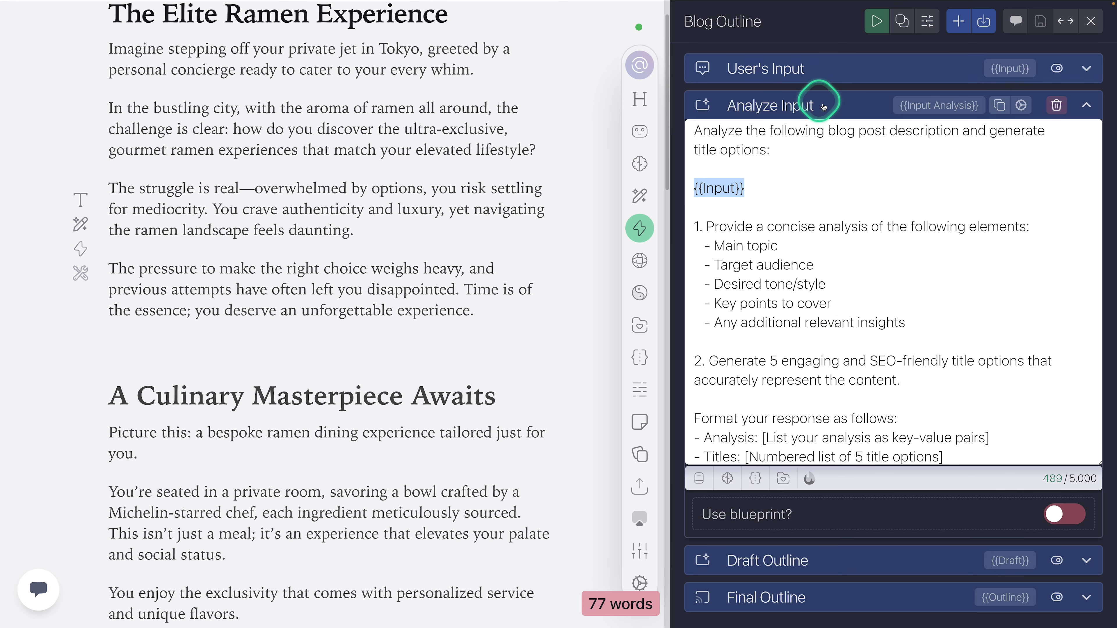
click(792, 104)
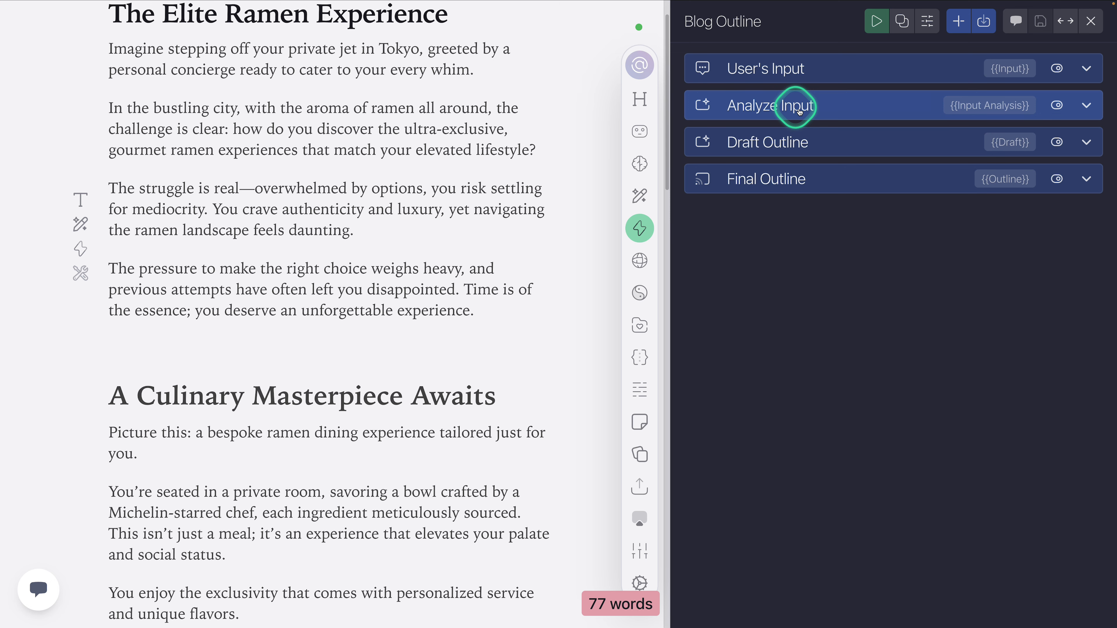
click(778, 105)
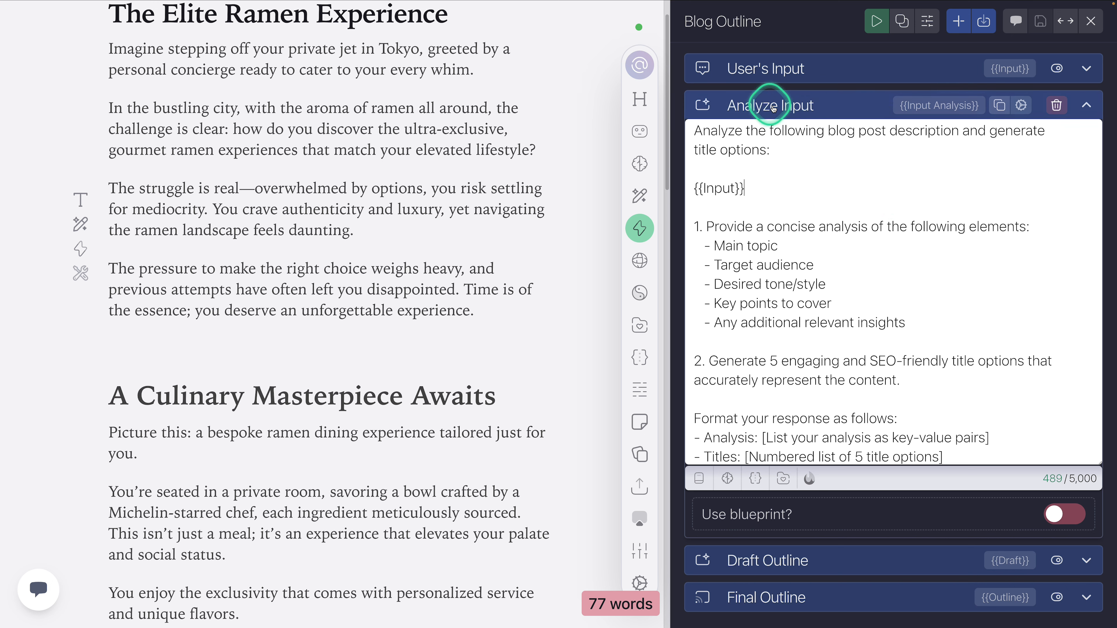
click(785, 107)
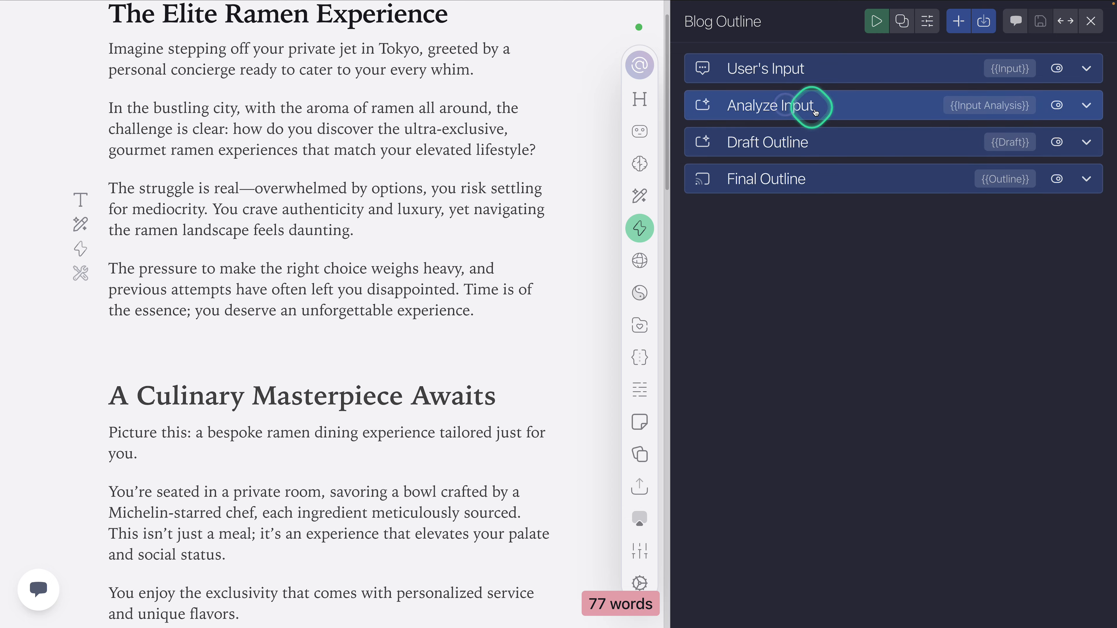
Step: Examine the Draft Outline prompt, highlight its {{Input Analysis}} variable, and collapse the task
click(792, 141)
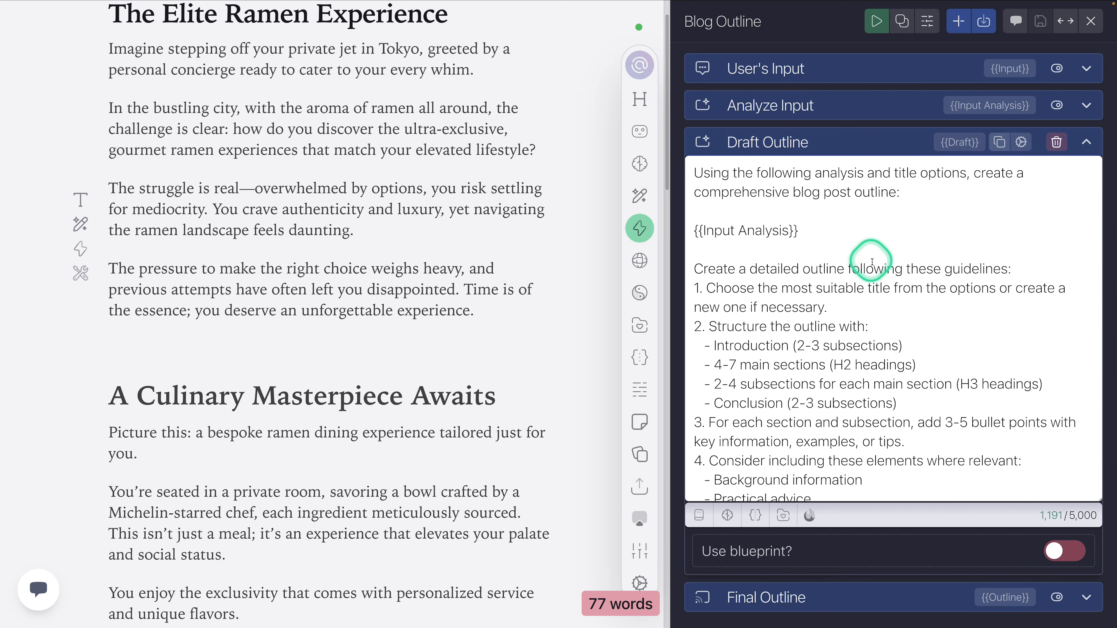
drag(803, 231, 695, 232)
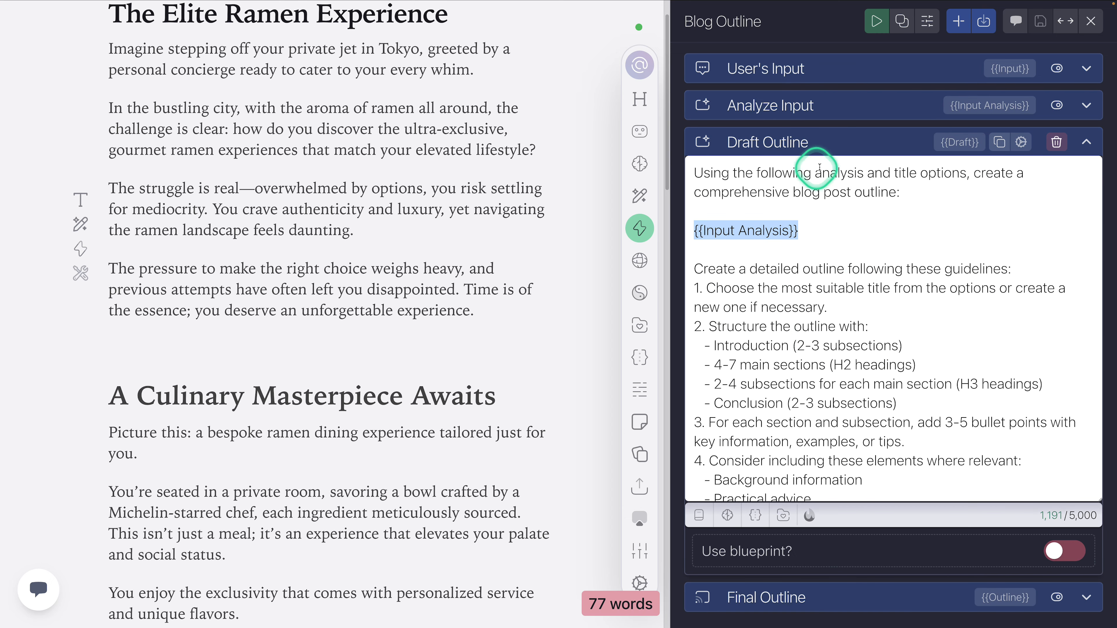
click(822, 142)
Step: Open the Final Outline prompt and highlight its {{Draft}} variable to relate it to the Draft Outline task
click(803, 179)
scroll(800, 257, up, 3)
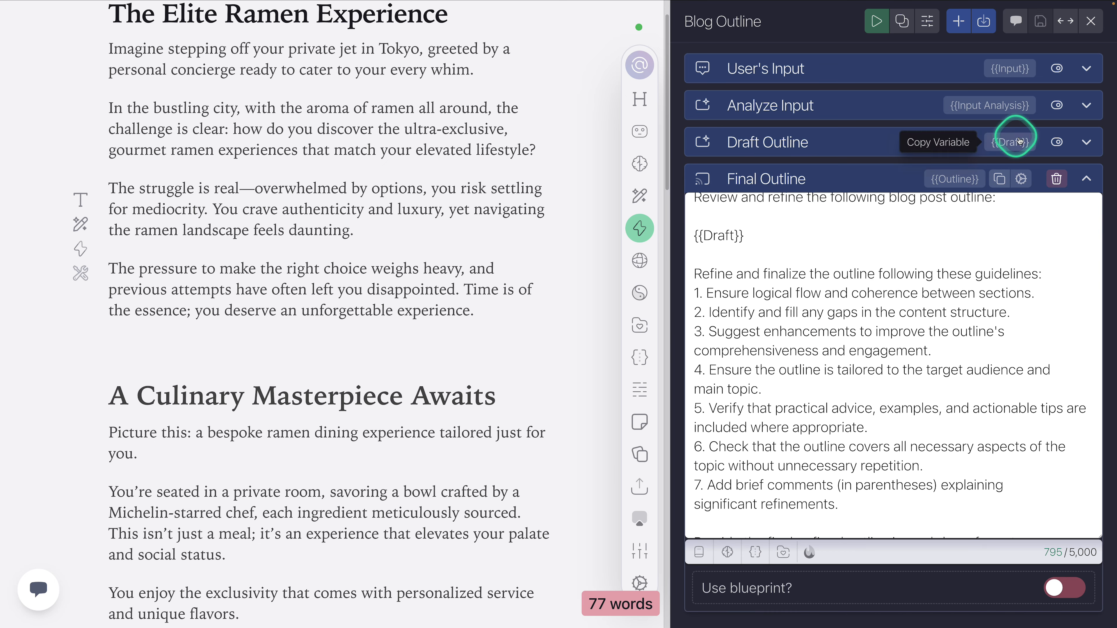
click(764, 226)
click(760, 239)
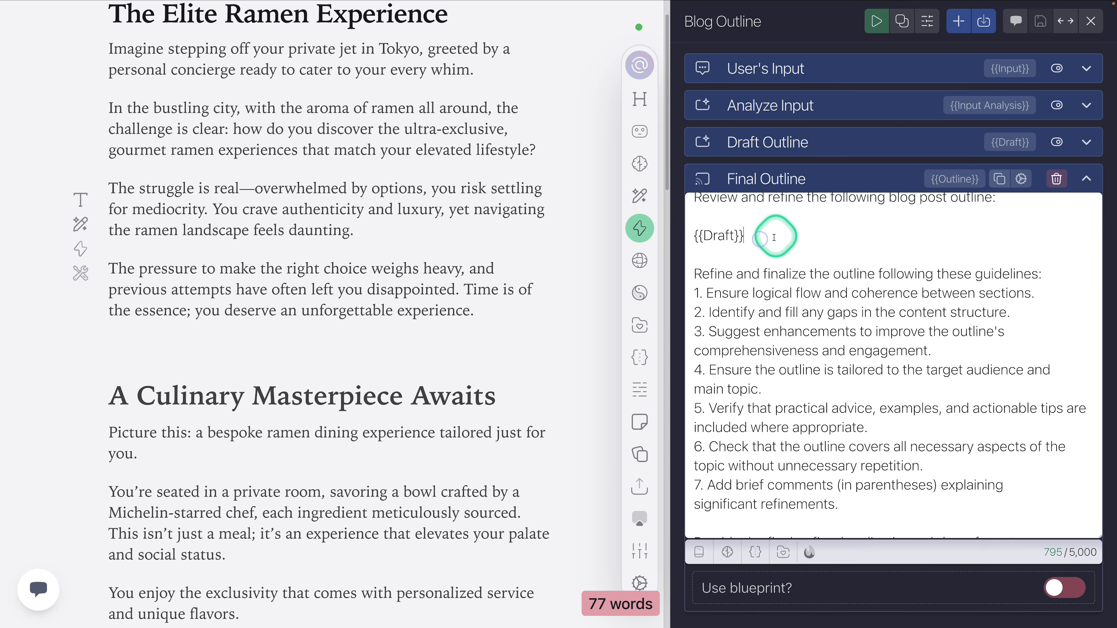
drag(778, 238, 700, 242)
scroll(791, 258, up, 1)
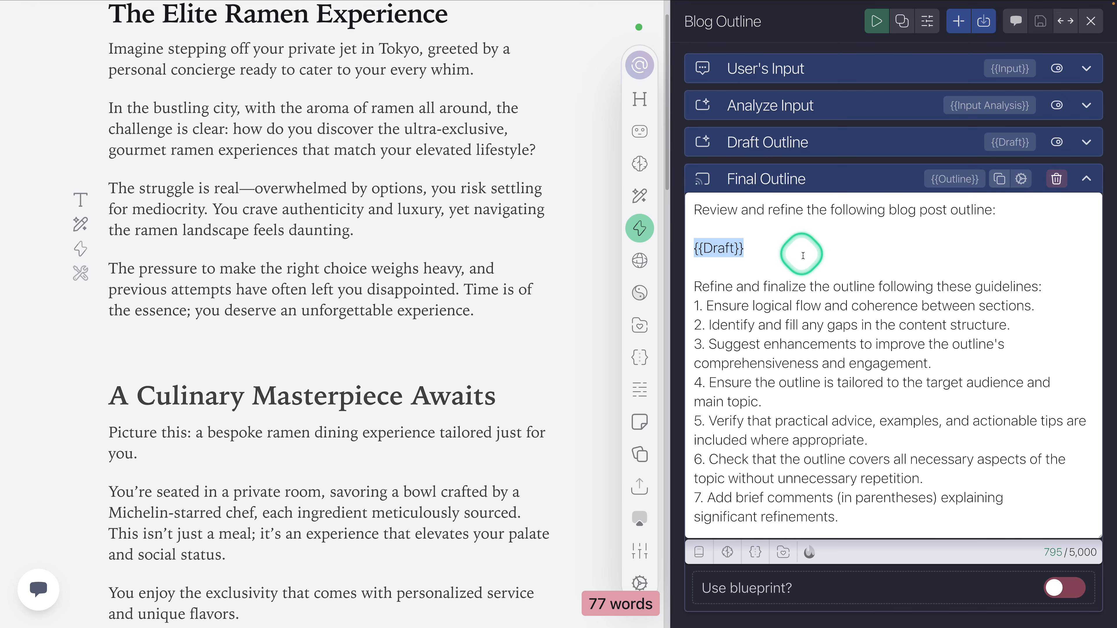
Step: Insert the Analyze Input task's {{Input Analysis}} variable on its own line above {{Draft}} in the Final Outline prompt
scroll(803, 255, down, 2)
scroll(827, 211, up, 2)
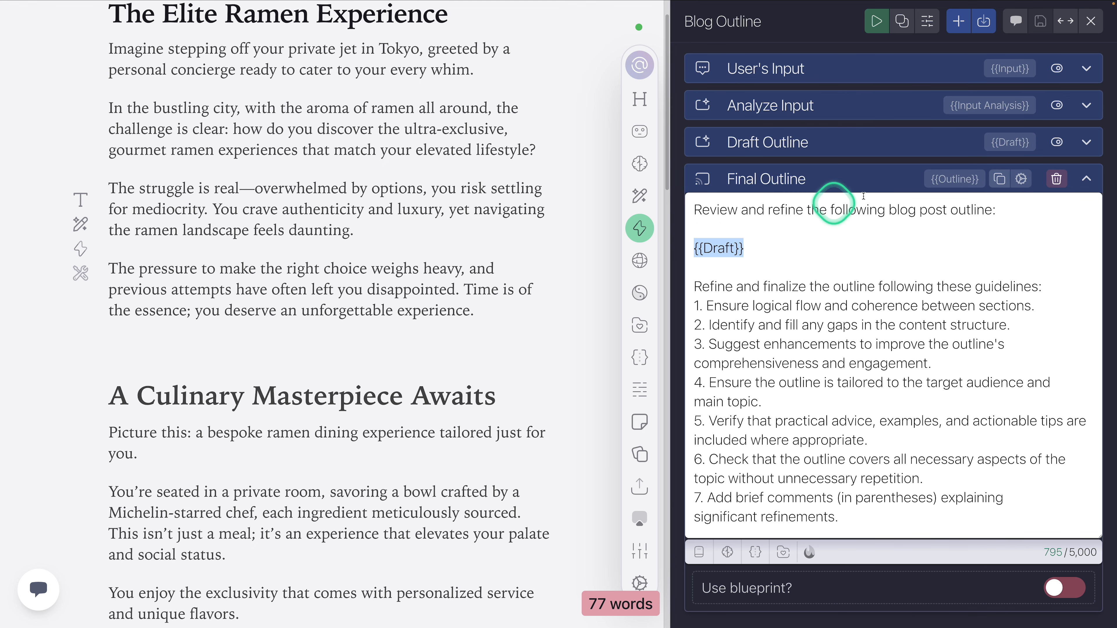
click(756, 245)
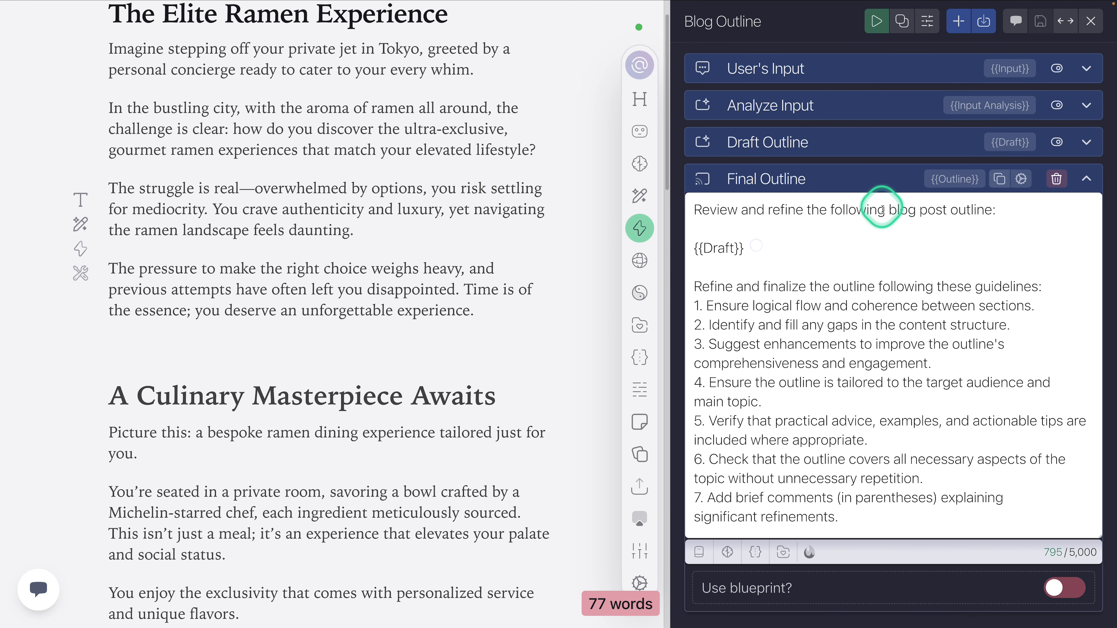
click(997, 107)
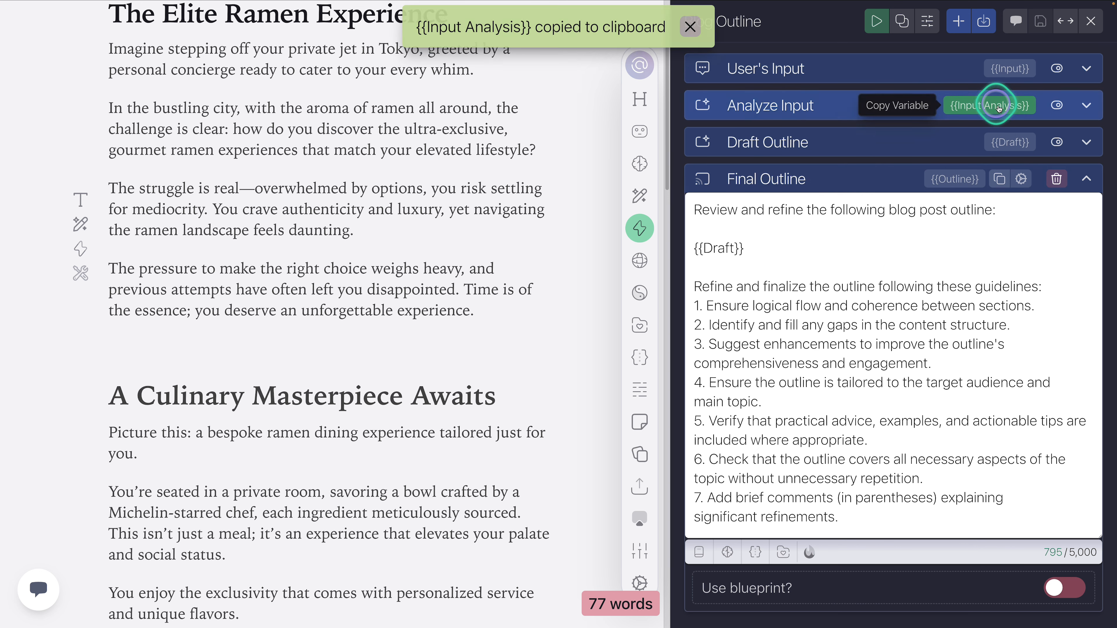
click(760, 229)
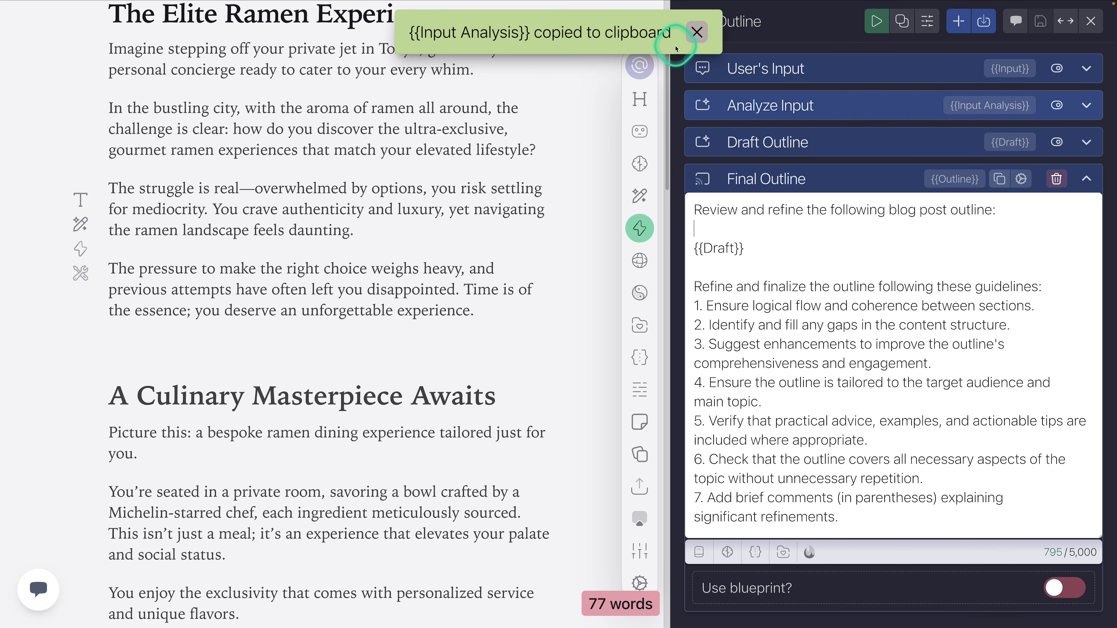
click(721, 228)
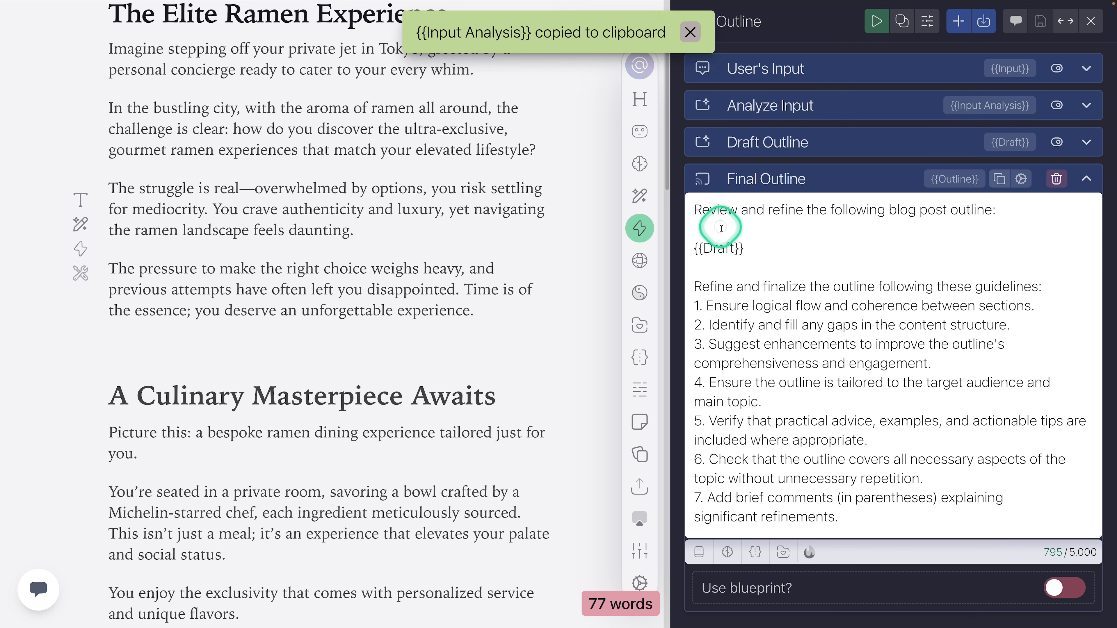
key(Return)
key(super+v)
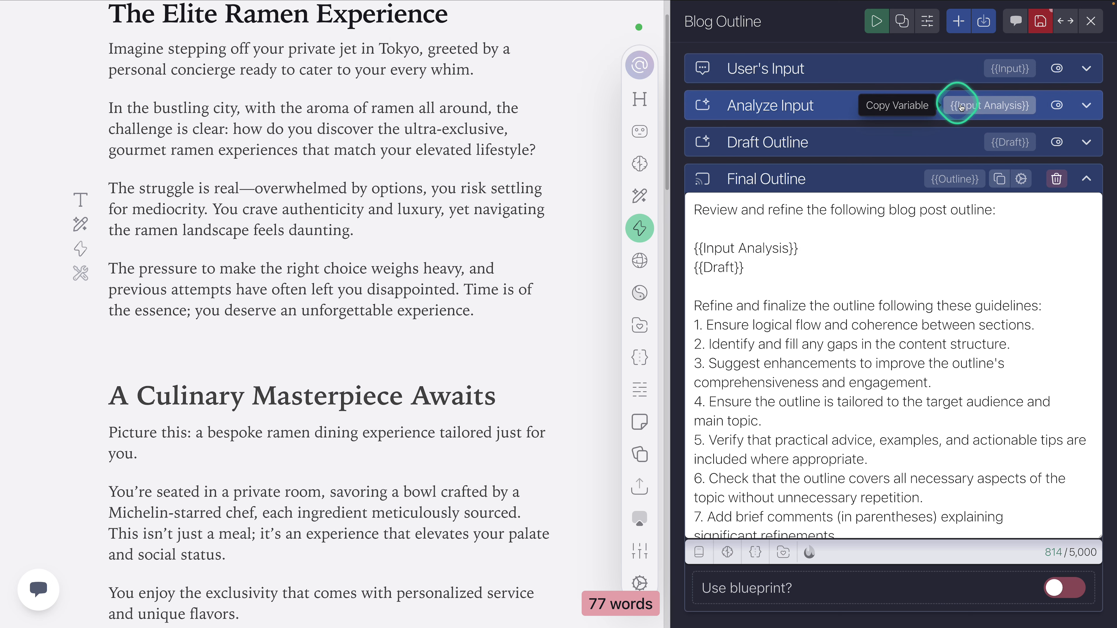
Step: Add the User's Input task's {{Input}} variable on a line above {{Input Analysis}} in the Final Outline prompt
click(1012, 69)
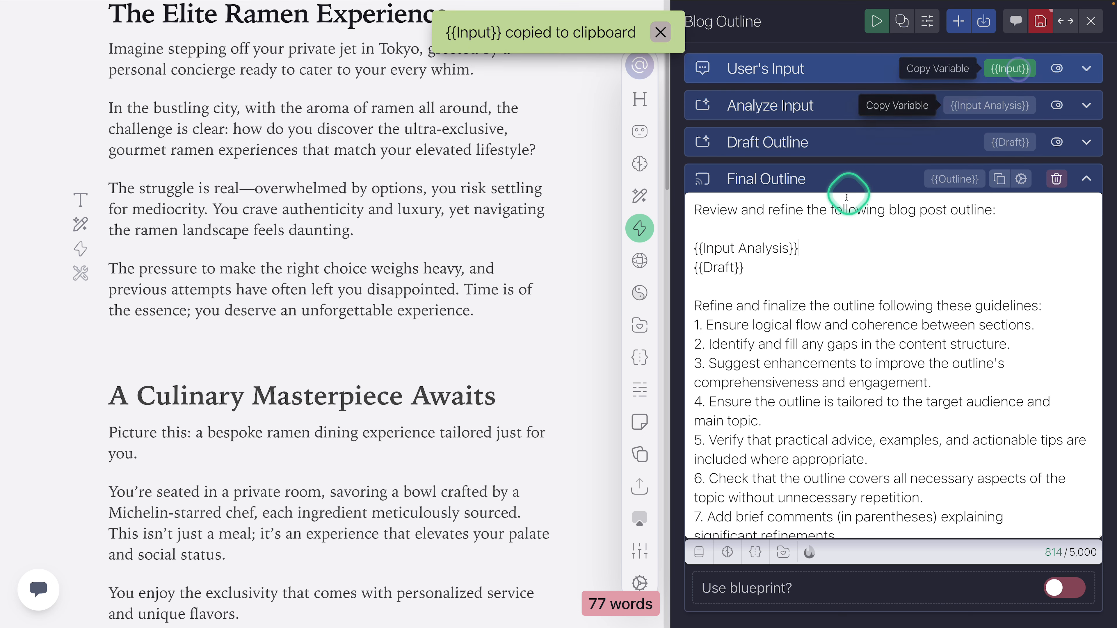
click(800, 229)
key(Return)
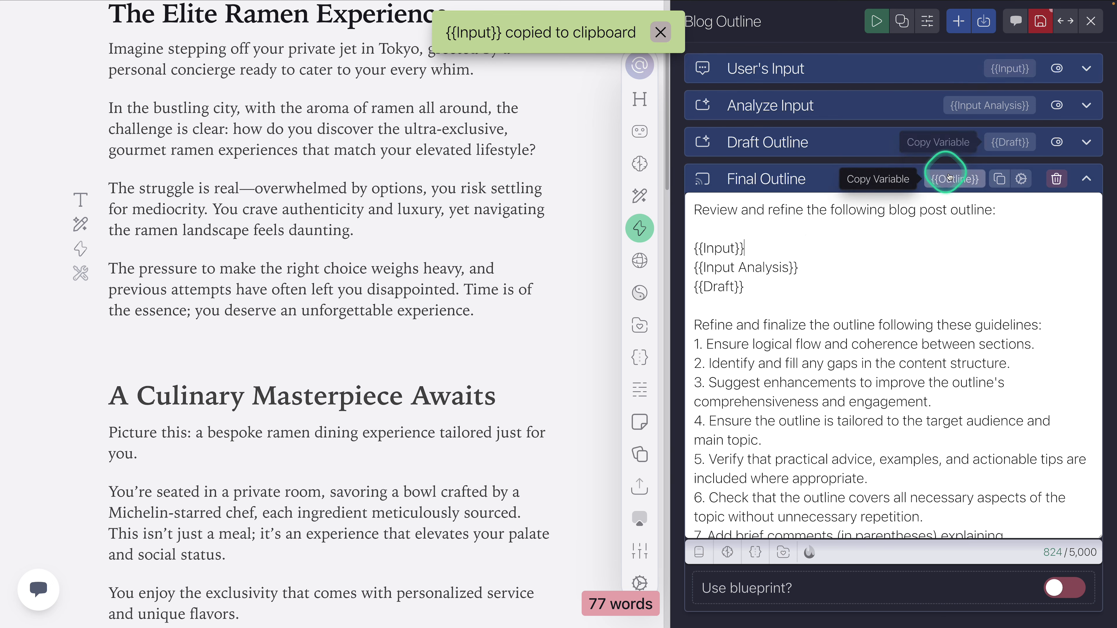
Step: Remove {{Input}} and {{Input Analysis}} from the Final Outline prompt, keeping only {{Draft}}, and collapse the task
drag(823, 271, 676, 250)
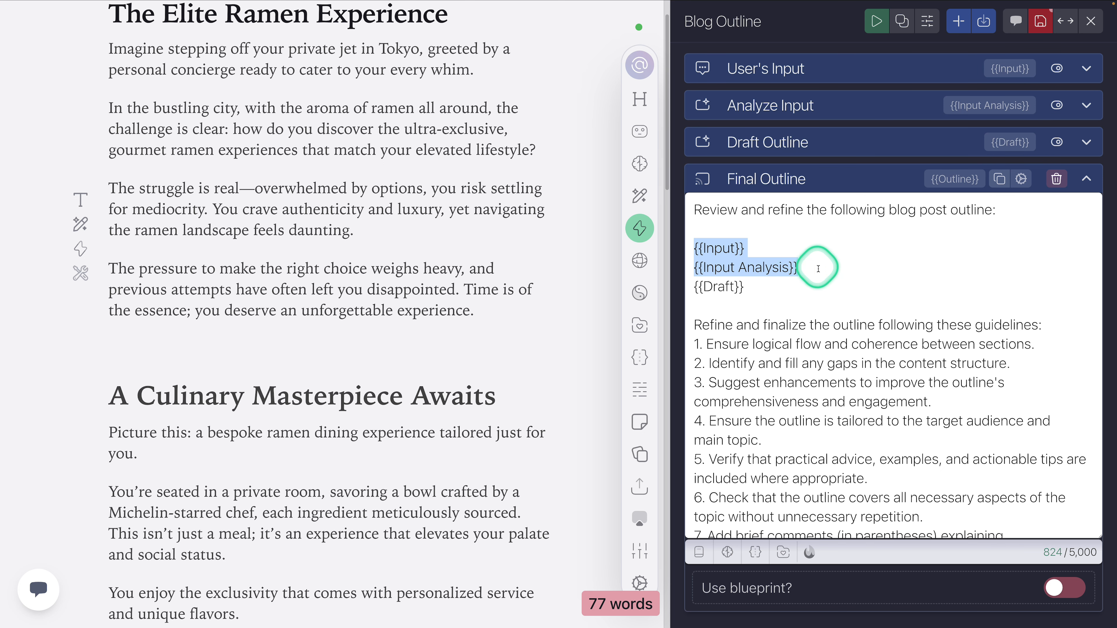
drag(809, 264, 689, 253)
key(BackSpace)
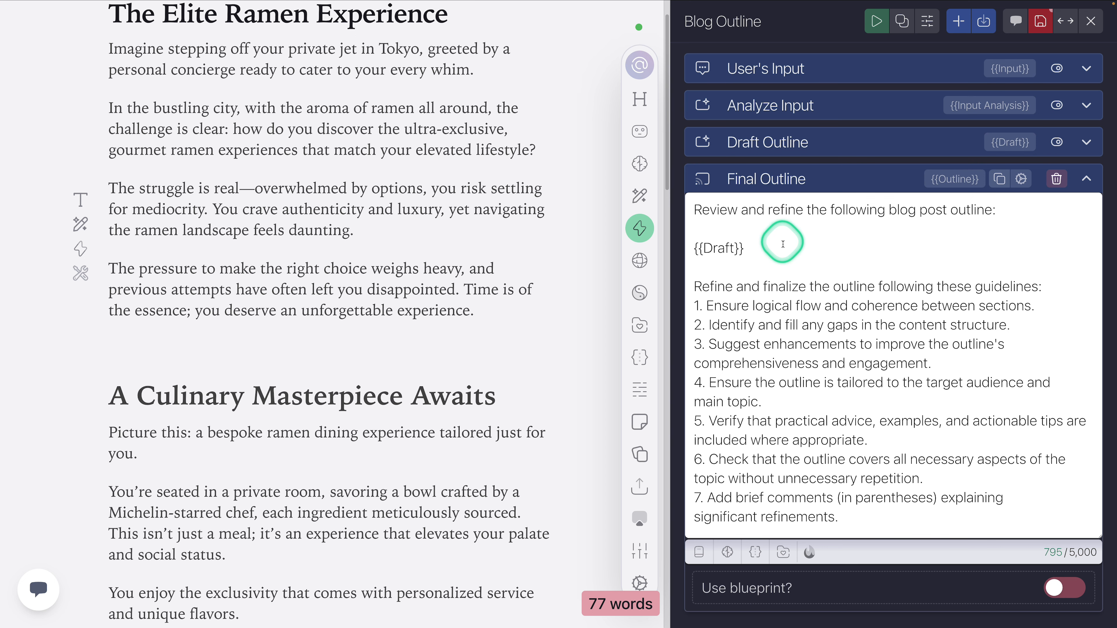
click(813, 188)
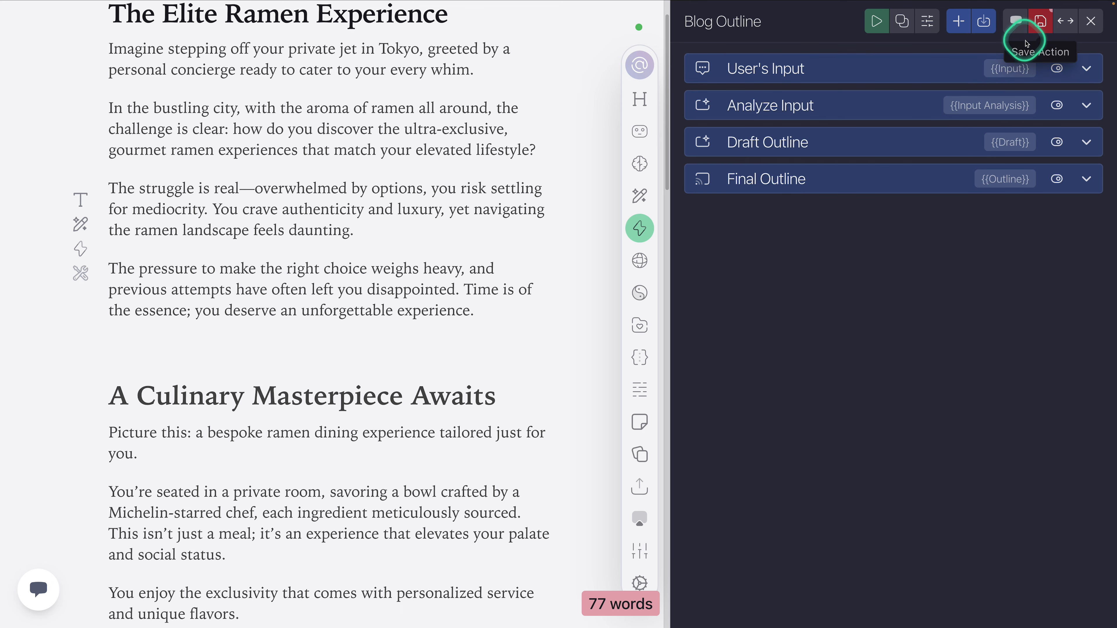
Step: Add an Insert Heading task from the editor tasks after the Final Outline task
click(959, 20)
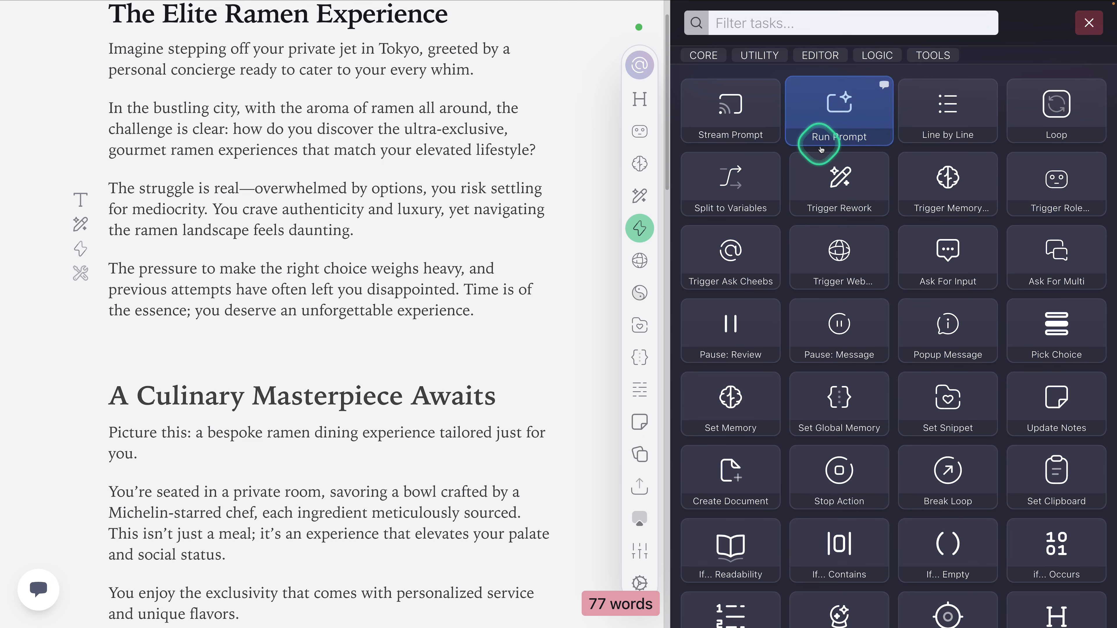
click(820, 55)
click(754, 119)
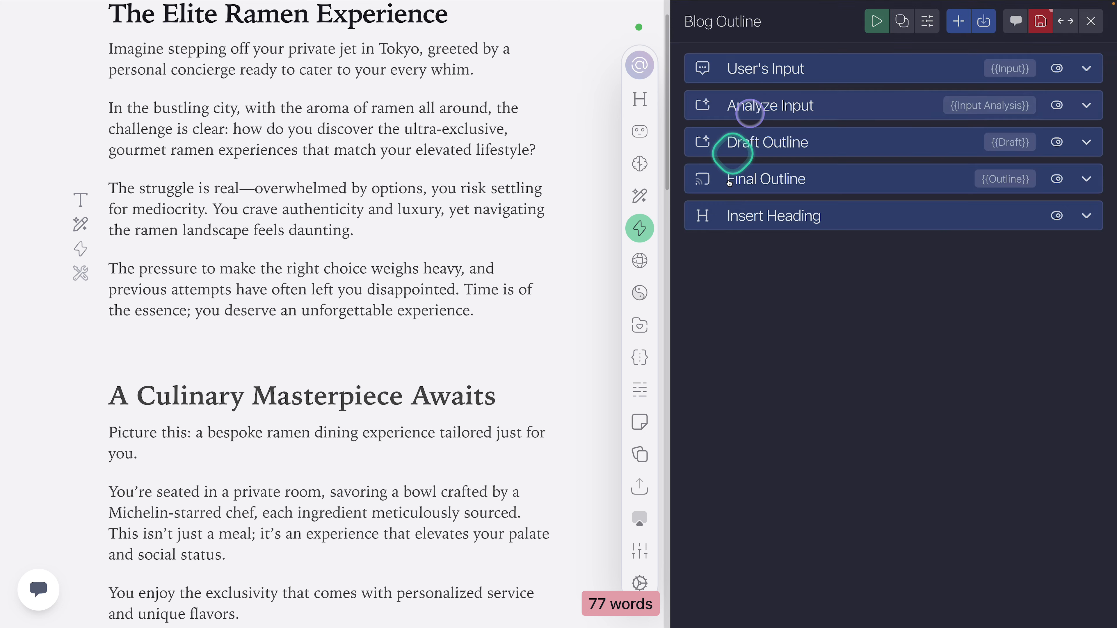
Step: Examine the Insert Heading task's custom source, title case and heading level settings, and collapse the task
click(796, 224)
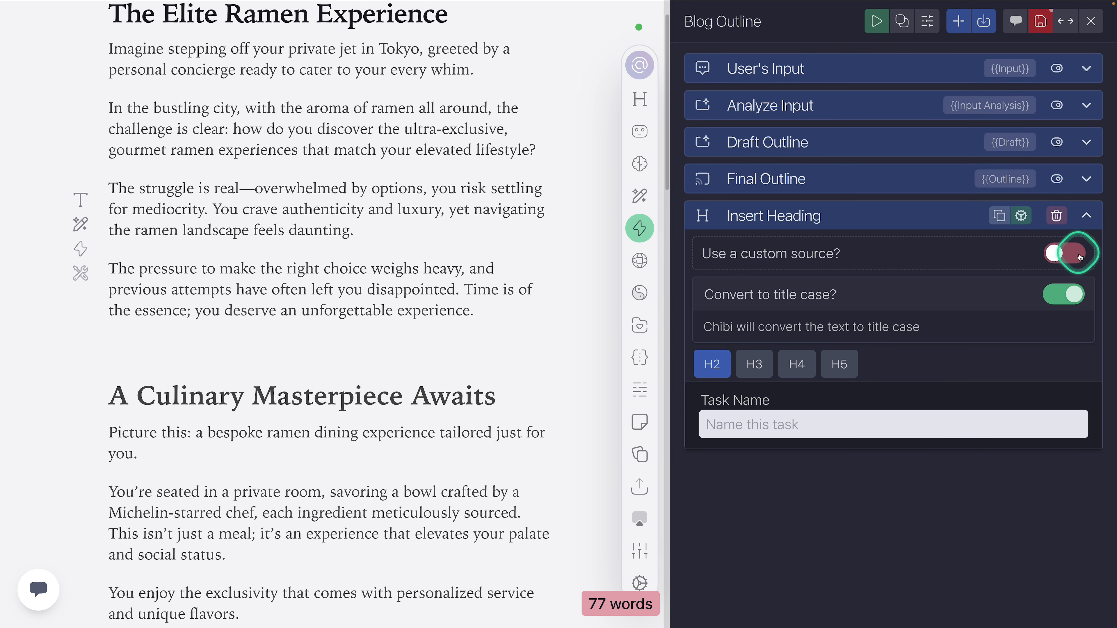
click(795, 220)
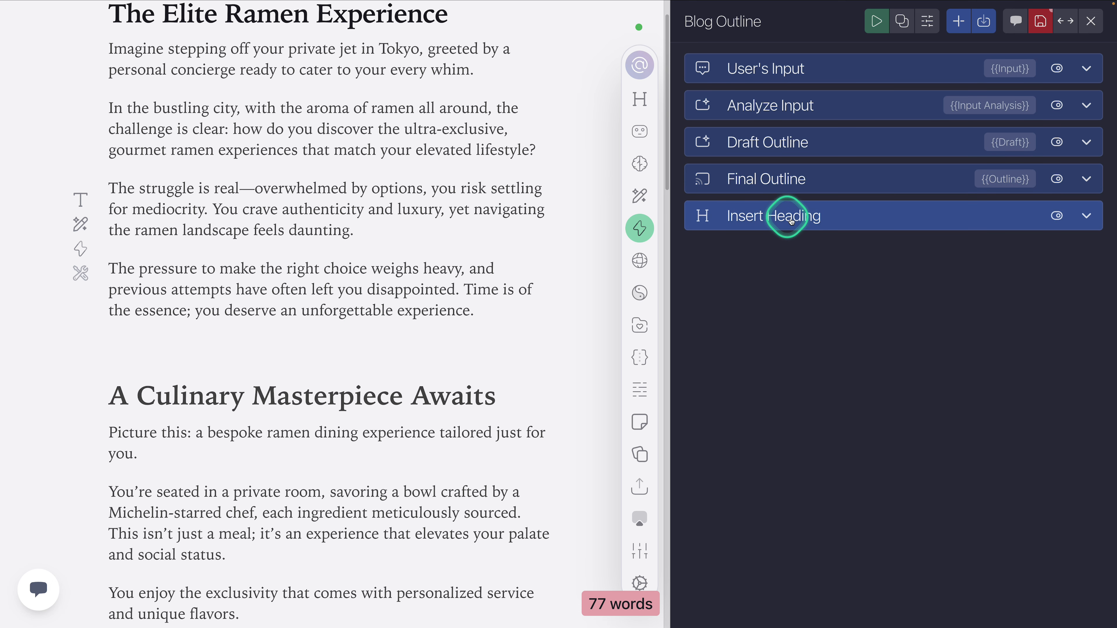
click(774, 218)
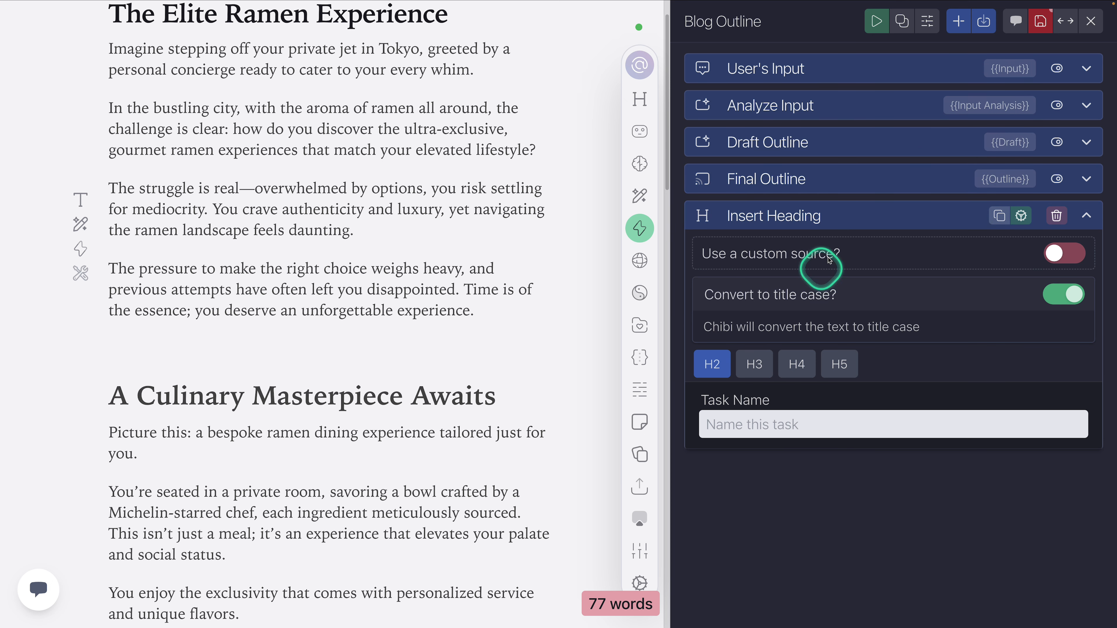
click(848, 217)
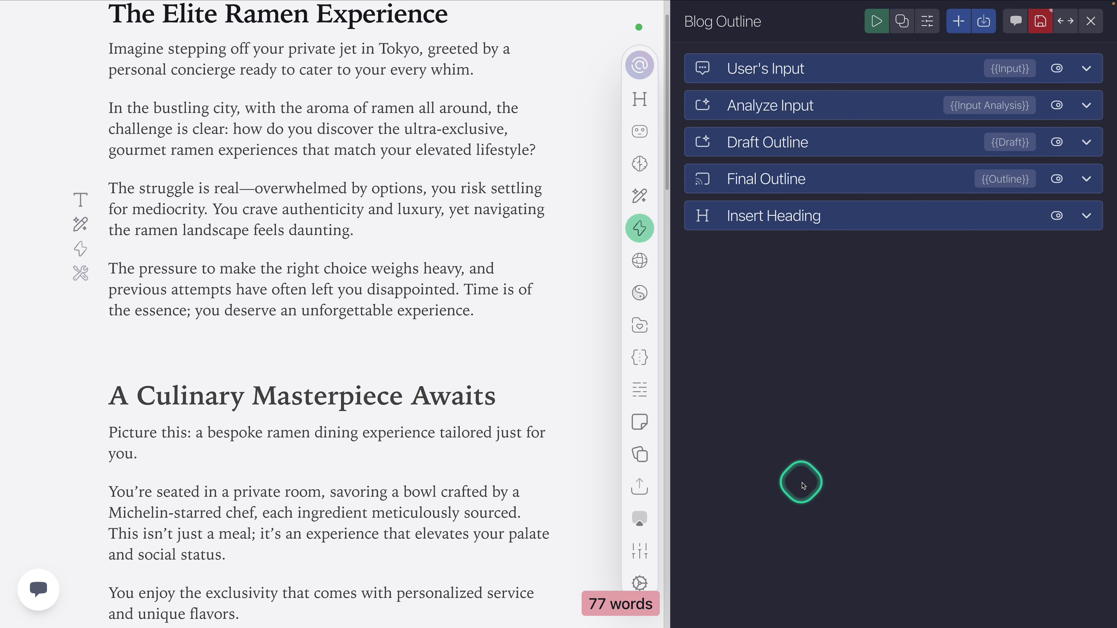
Step: Turn on the custom source for the Insert Heading task
click(816, 227)
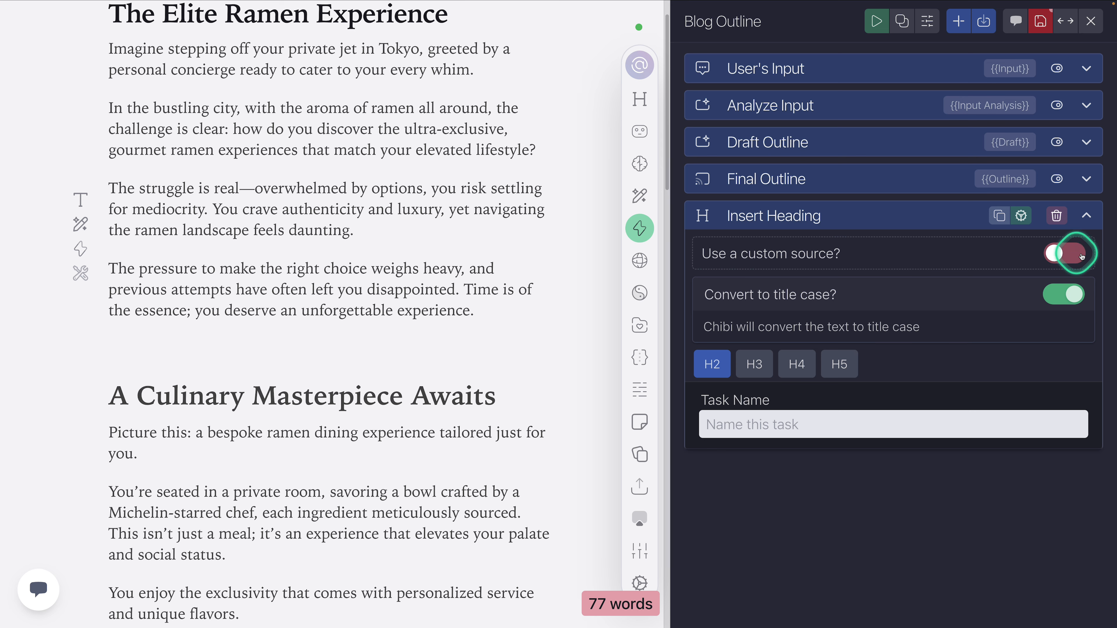
click(1059, 258)
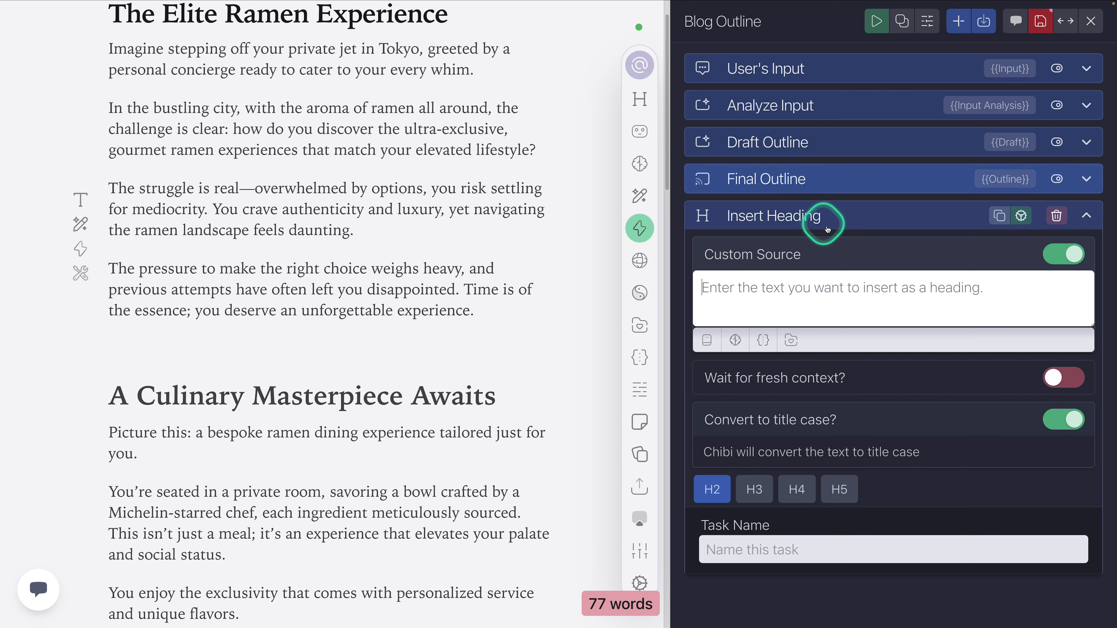
click(809, 289)
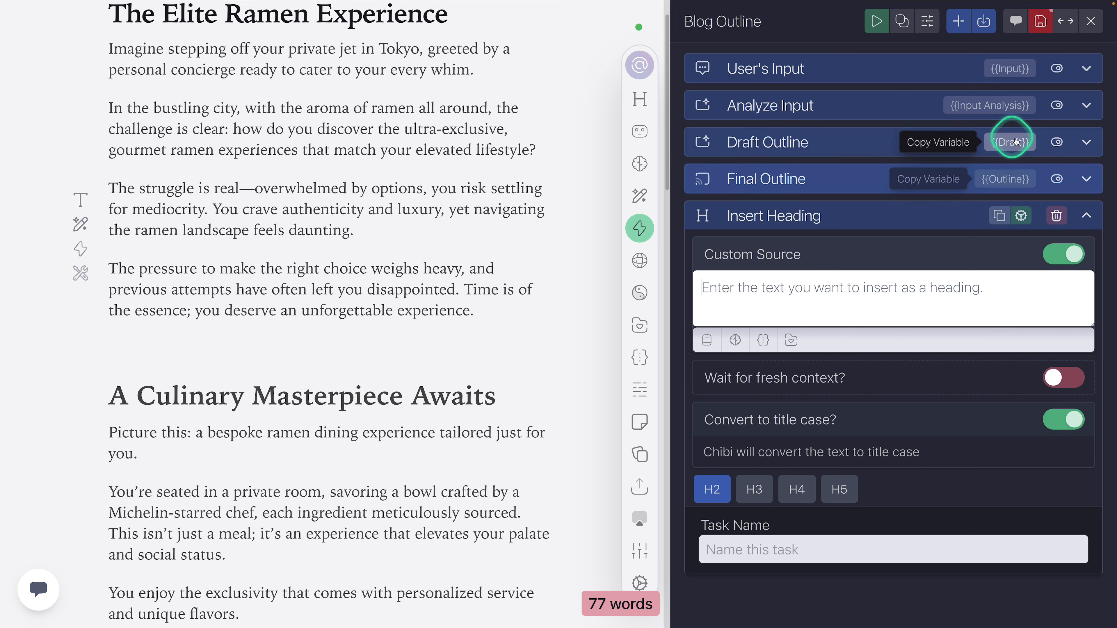
Step: Try the User's Input task's {{Input}} variable as the heading's custom source text, and clear it again
click(1010, 70)
click(819, 275)
click(811, 288)
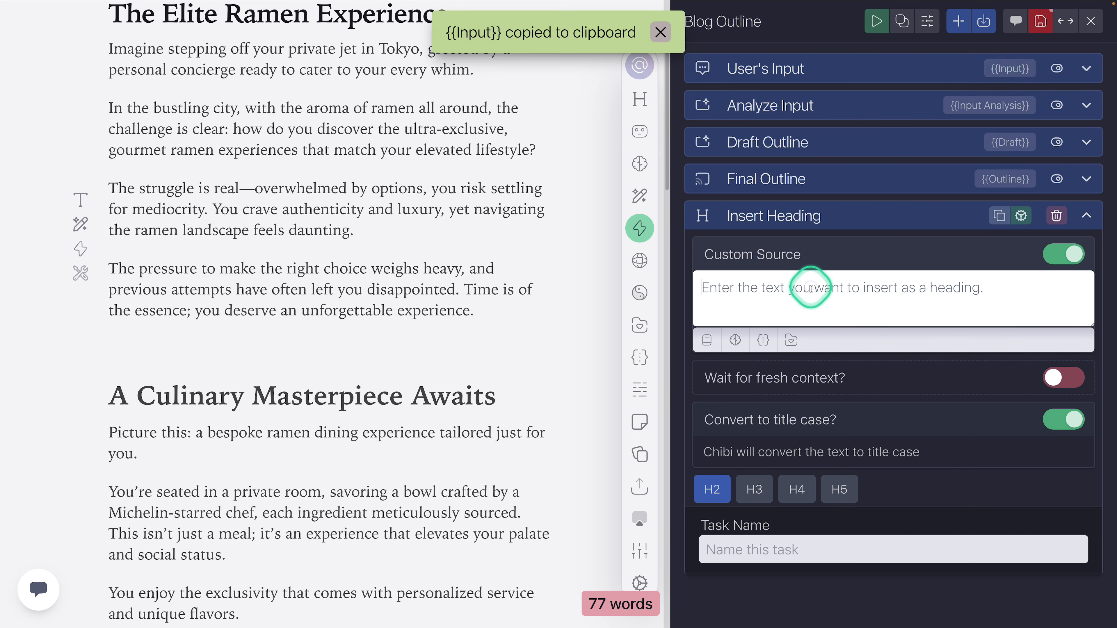
key(ctrl+v)
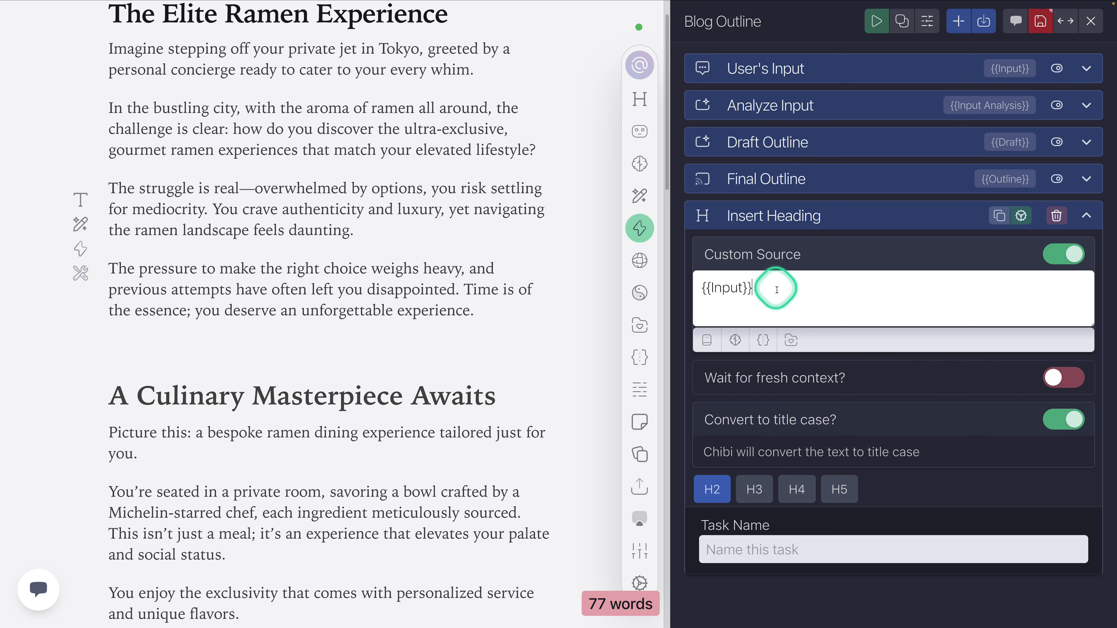
key(BackSpace)
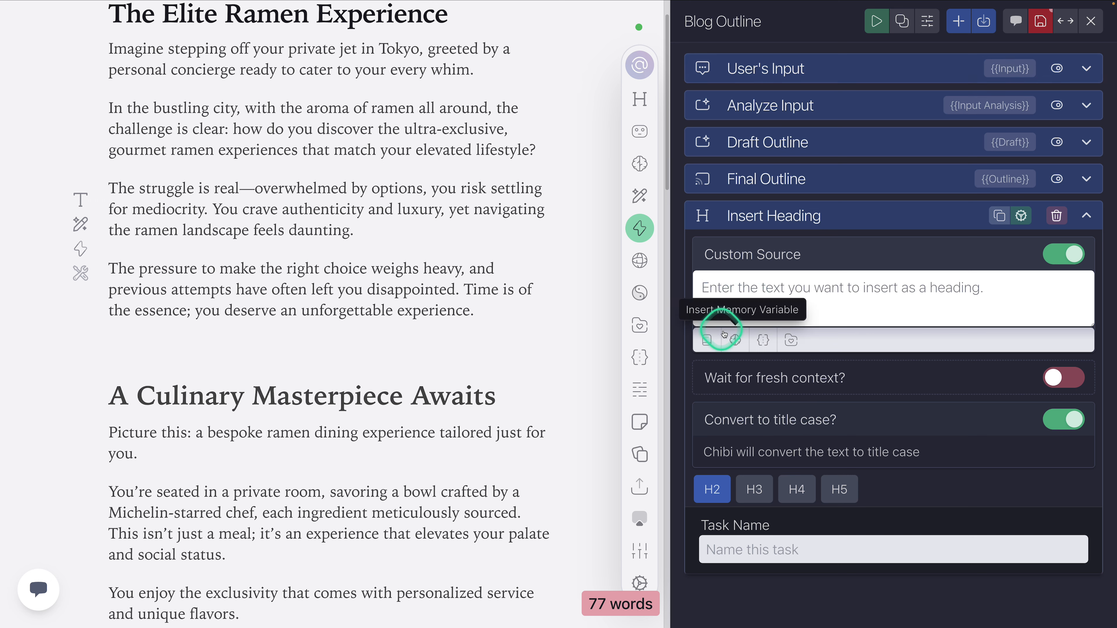
Step: Review the standard variables and the document memory variables offered for the heading's custom source, and collapse the task
click(706, 338)
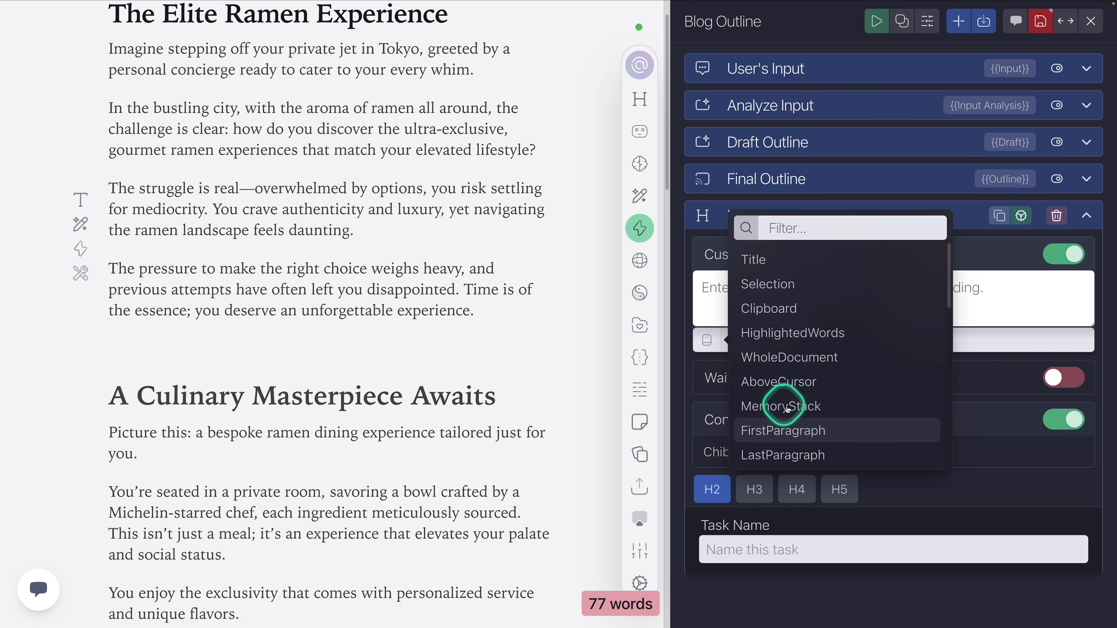
click(948, 309)
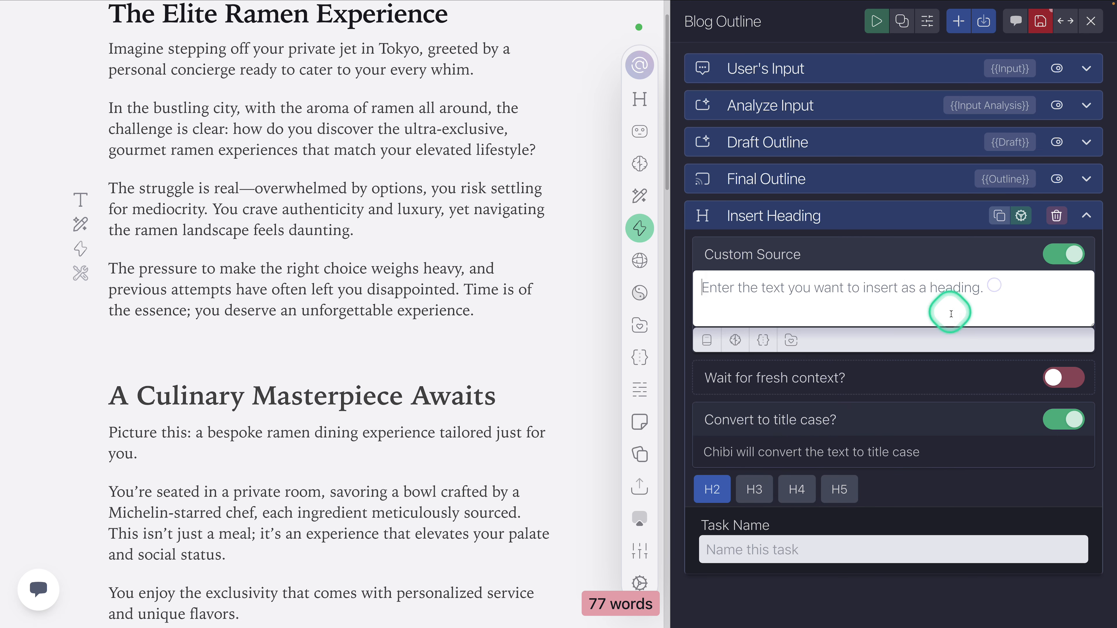
click(740, 340)
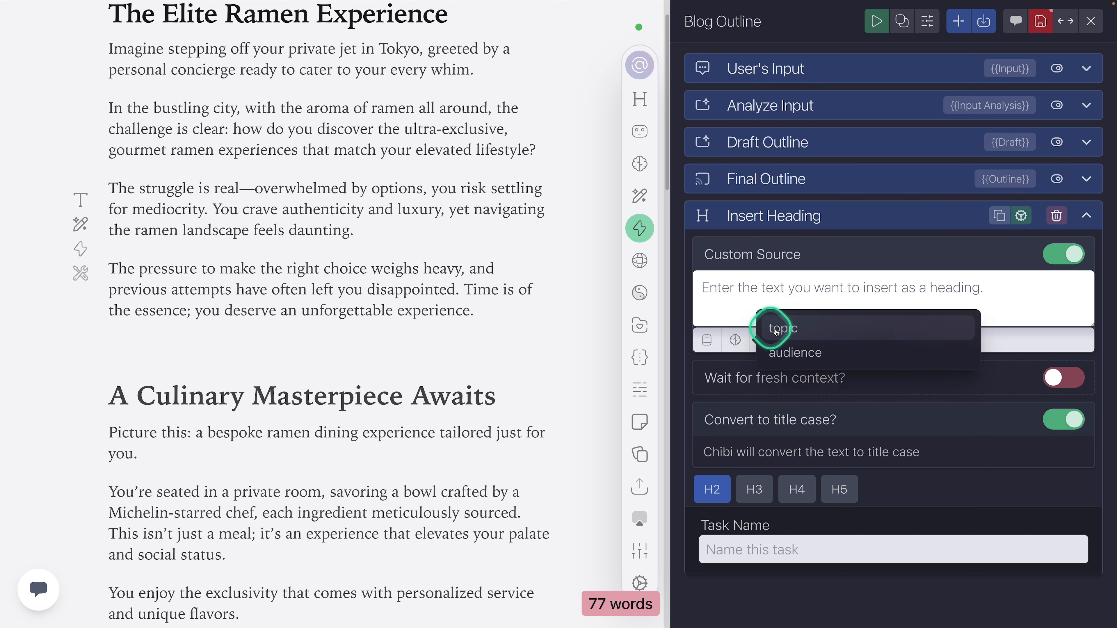
click(723, 290)
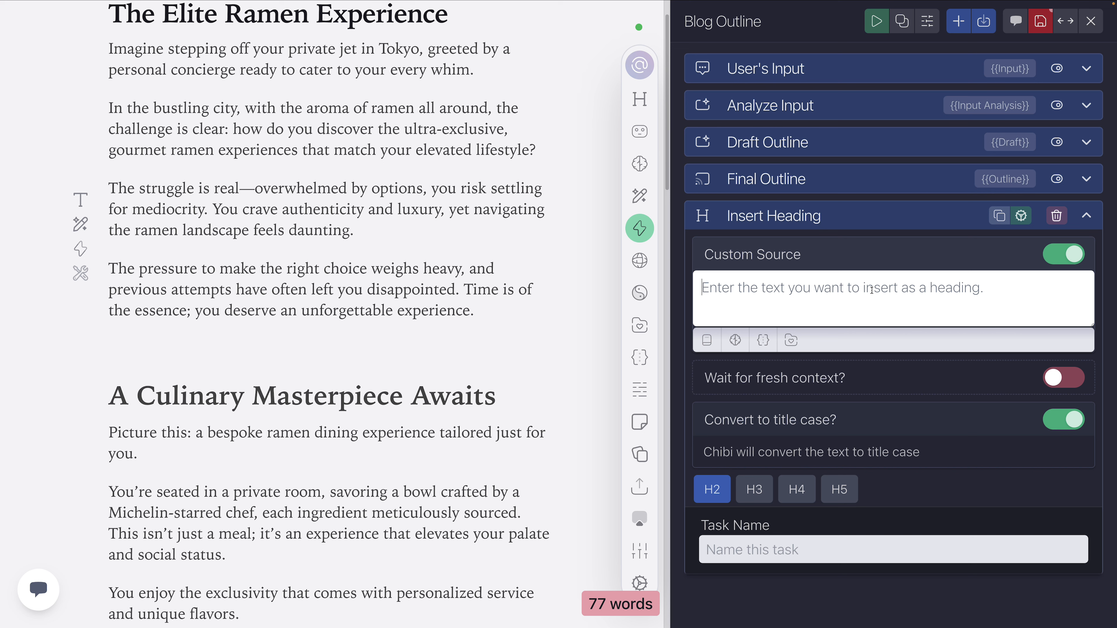
click(881, 220)
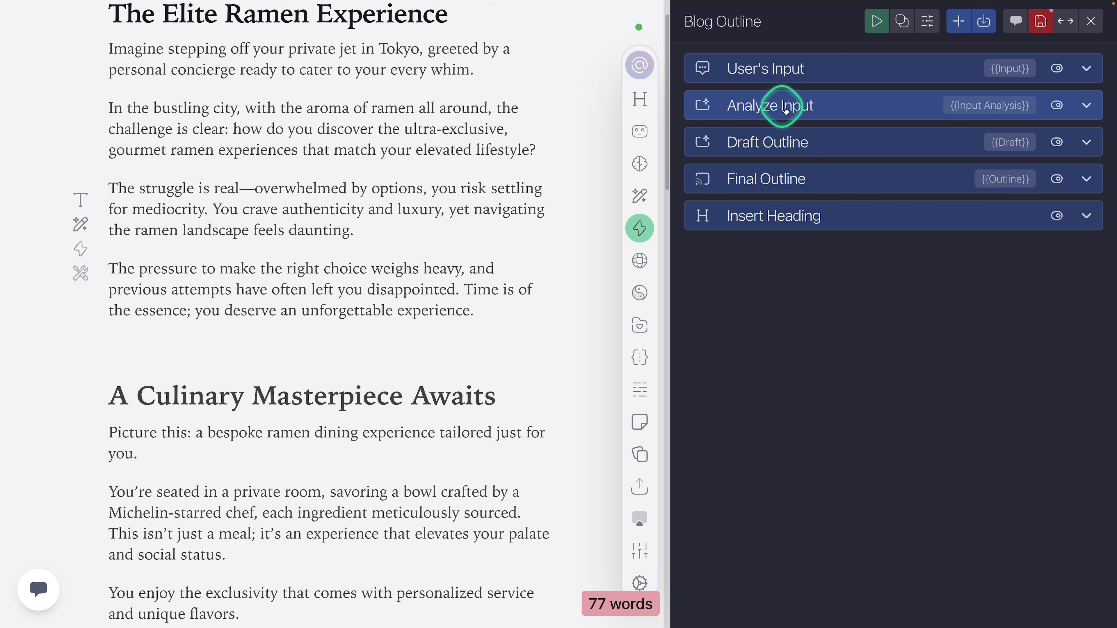
Step: Compare the {{Input}} variable in the Analyze Input prompt with the Insert Heading custom source, collapsing both tasks
click(762, 106)
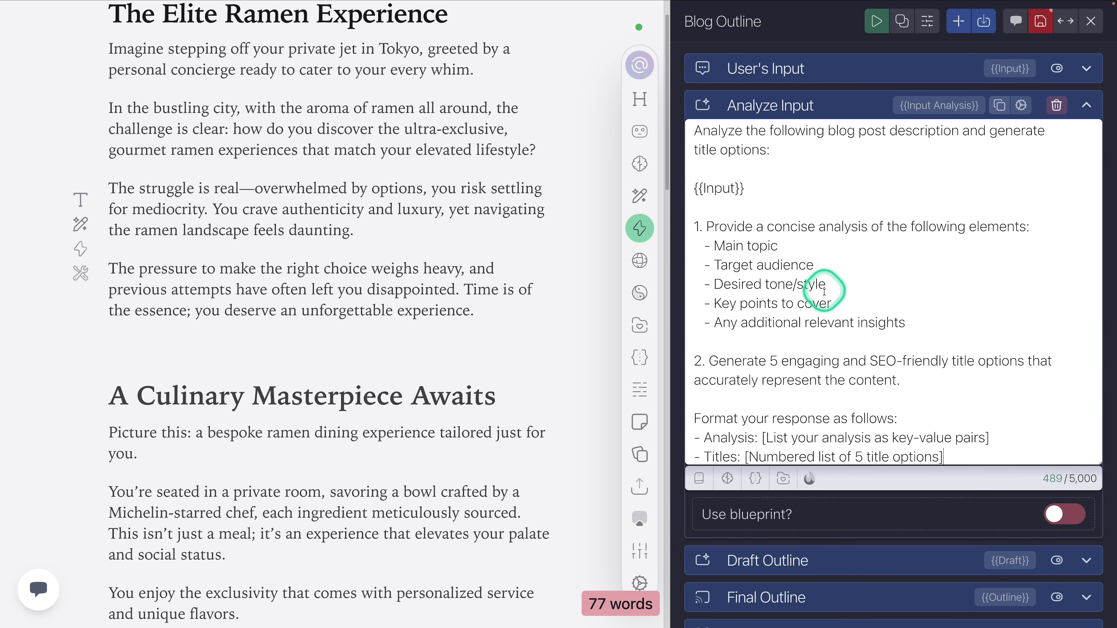
click(751, 189)
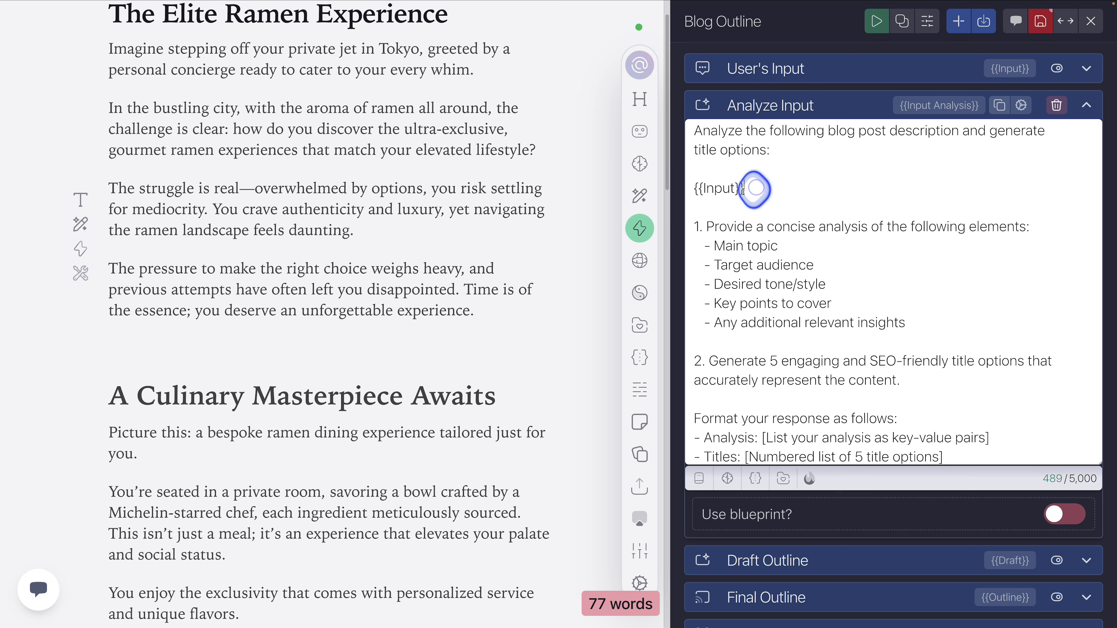
click(842, 115)
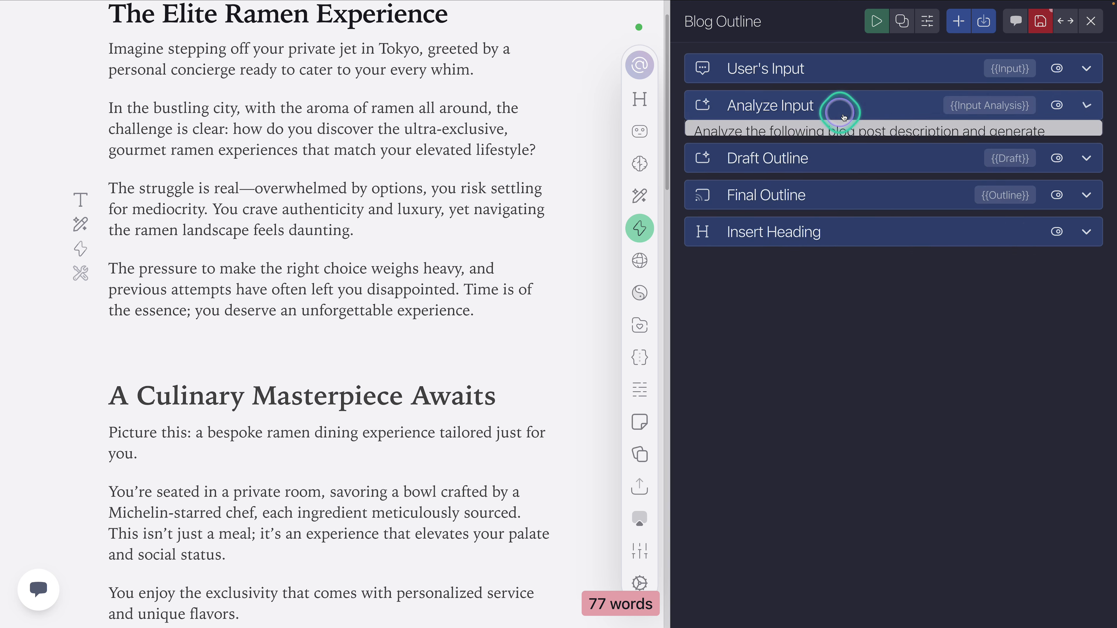
click(785, 227)
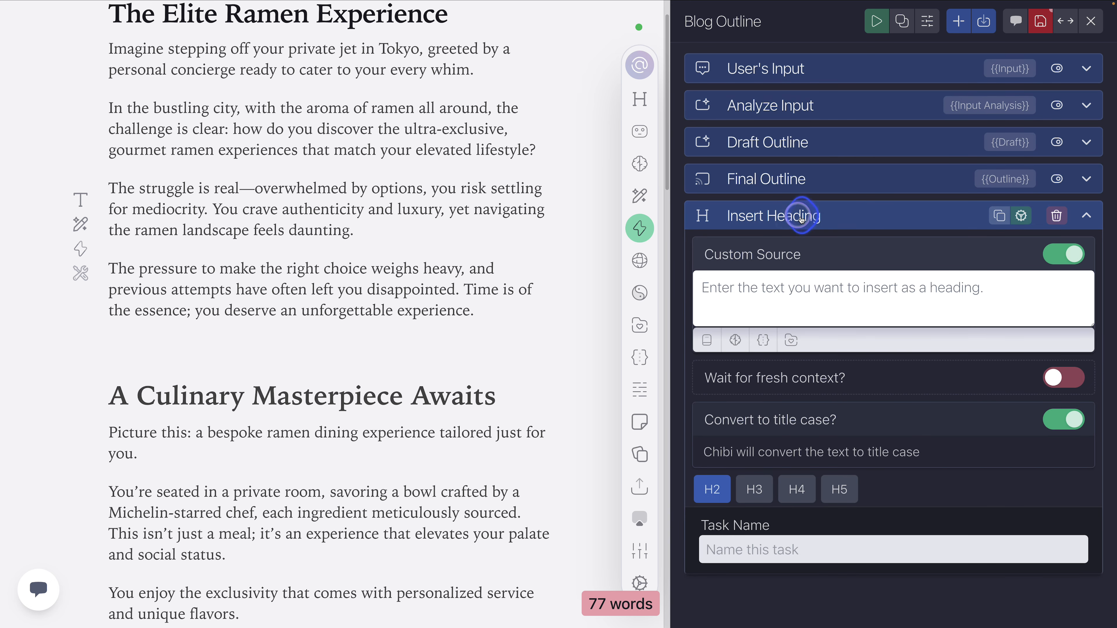
click(801, 220)
Step: Browse the library of tasks that can be added to the Blog Outline action
click(957, 21)
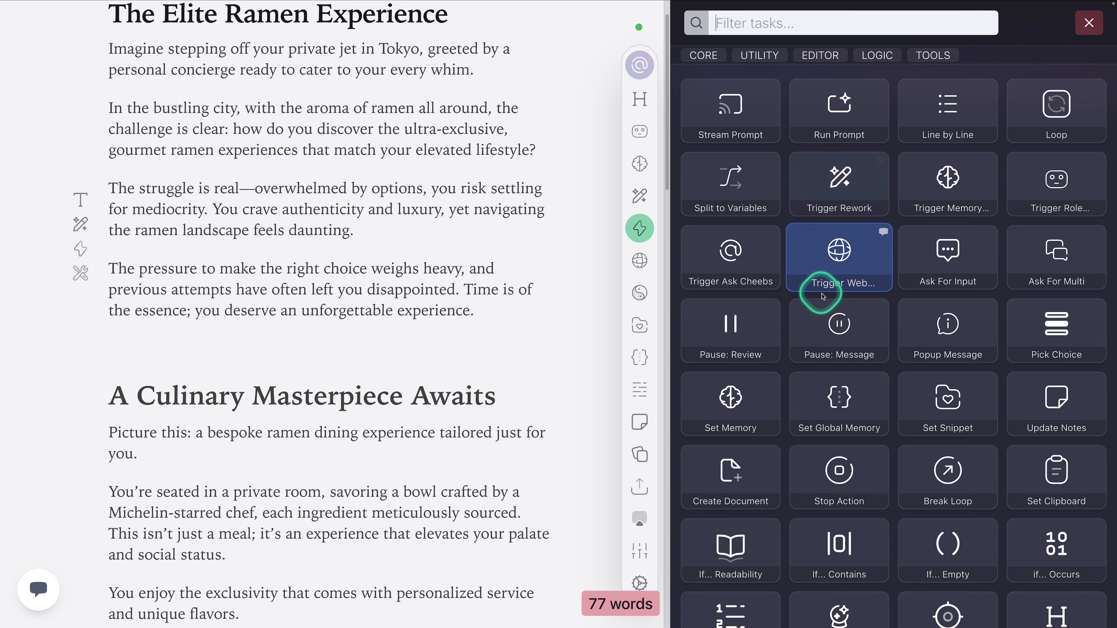
scroll(822, 295, down, 2)
scroll(747, 409, down, 2)
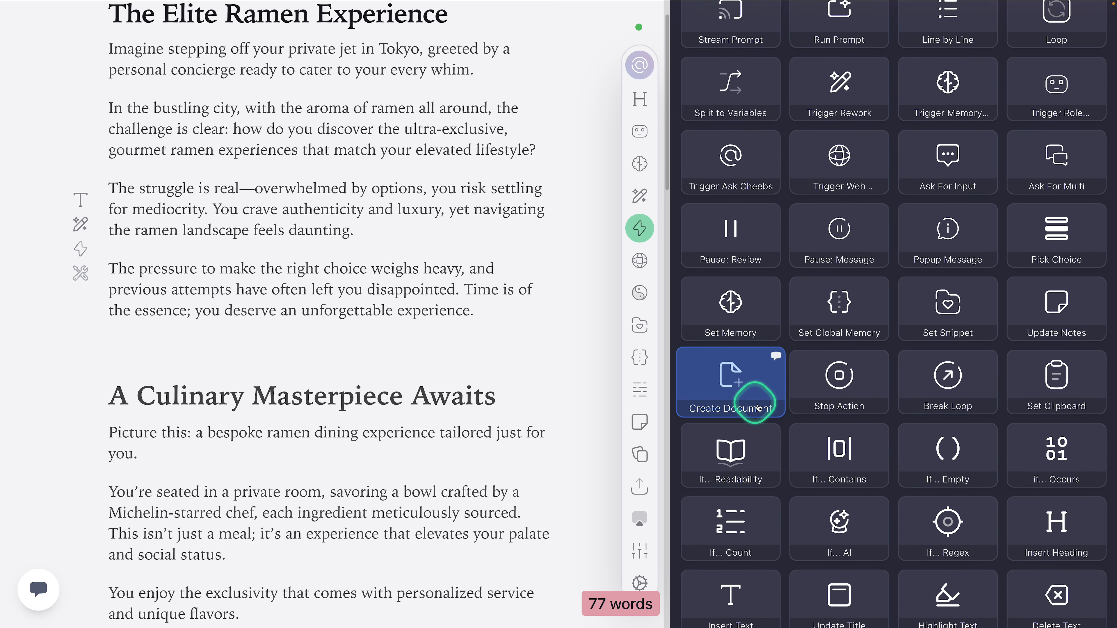
scroll(810, 332, up, 4)
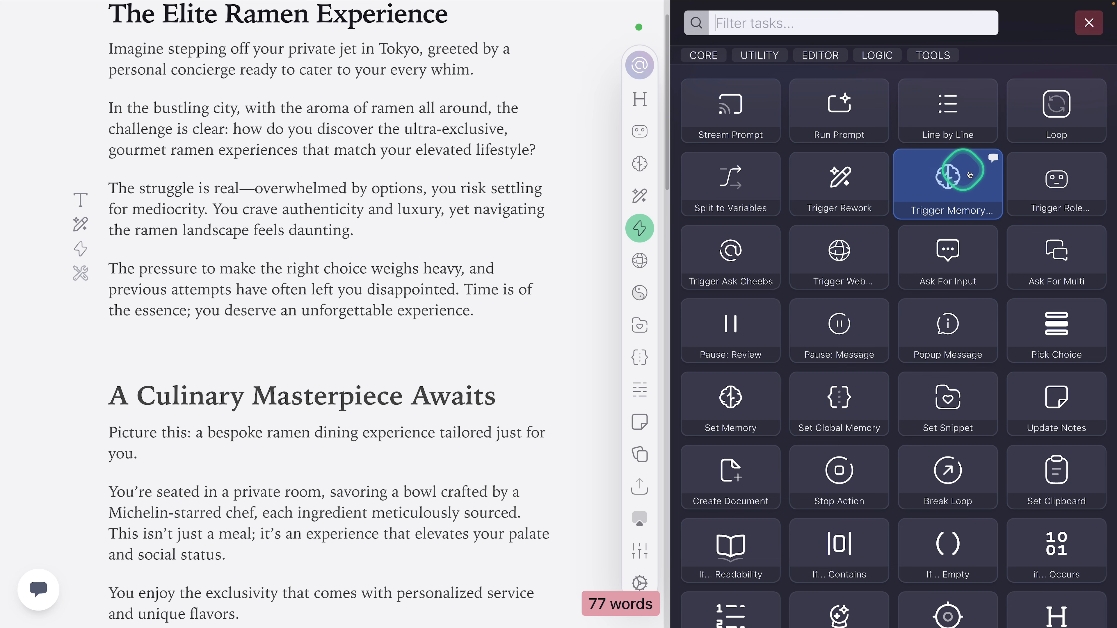
Step: Add a Trigger Memory Composer task to the Blog Outline action, view the Memory Composer in document memory, and return to the action
click(951, 199)
click(857, 259)
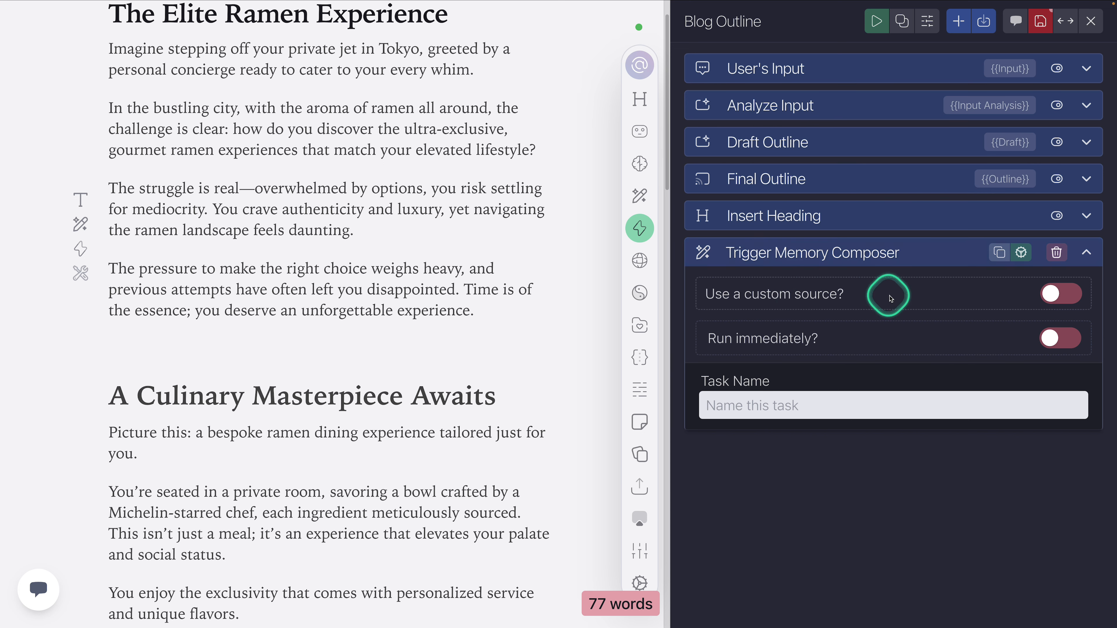
click(641, 166)
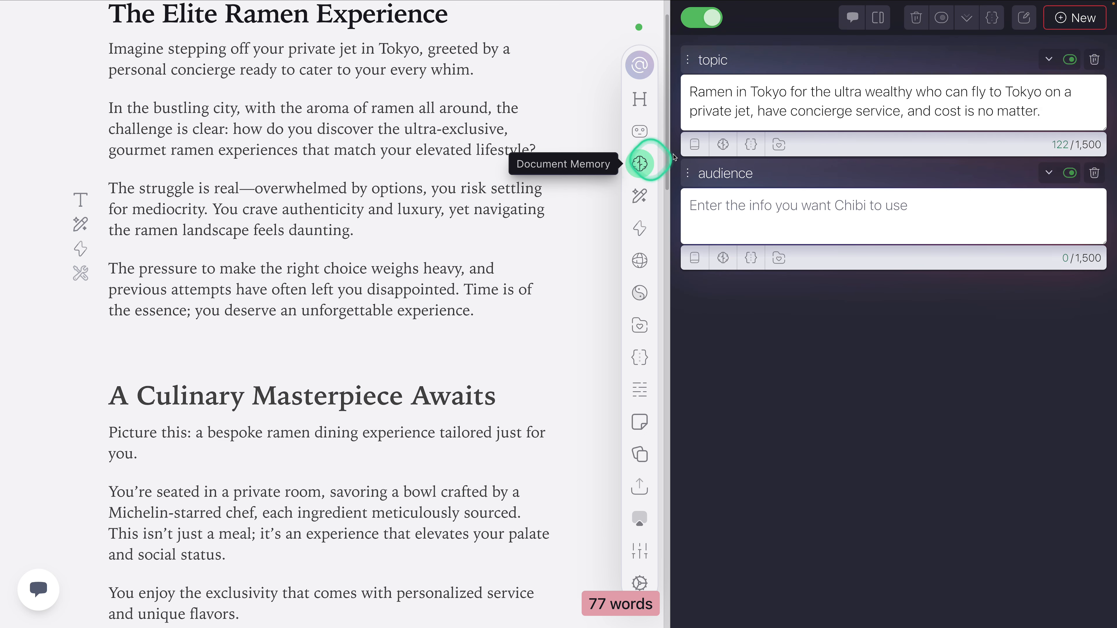
click(1021, 19)
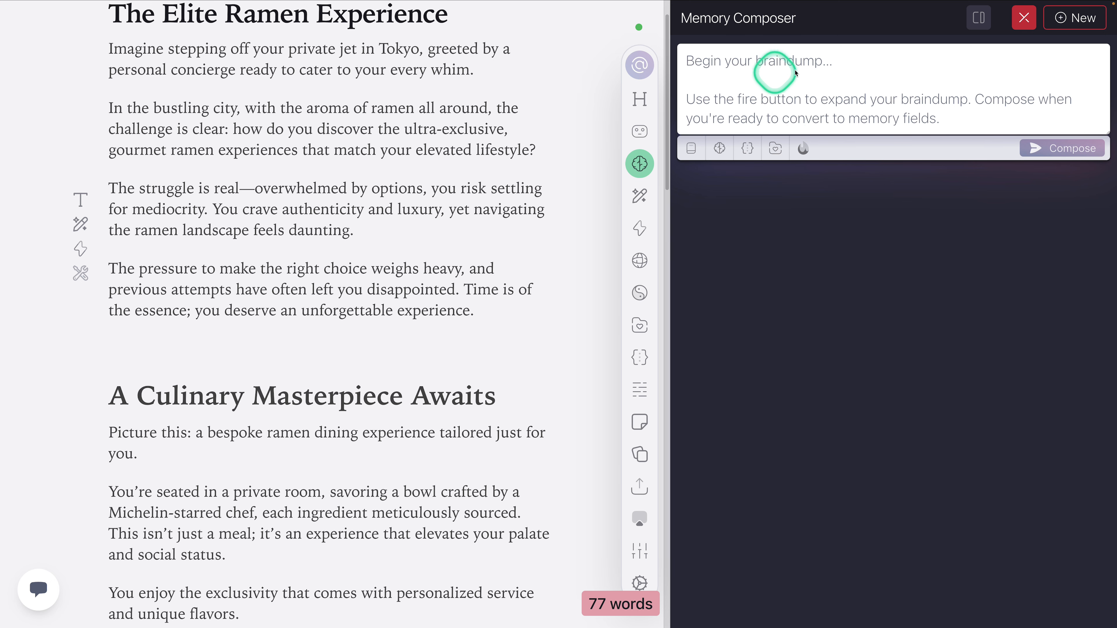
click(640, 227)
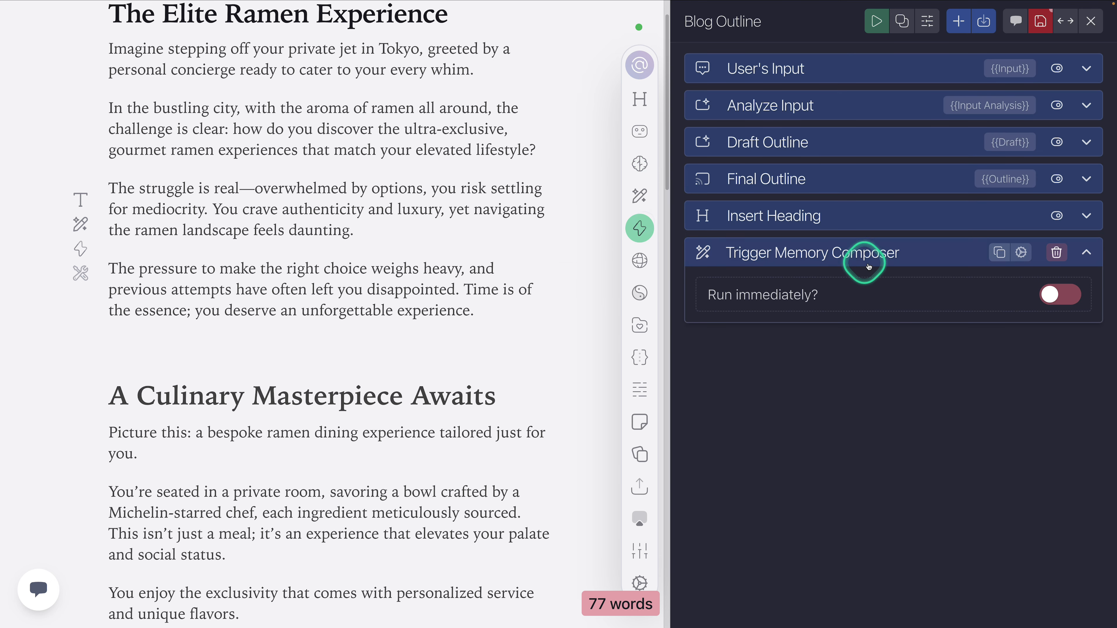
Step: Open the Trigger Memory Composer task's settings and try the custom source option, switching it on and off again
click(918, 252)
click(1021, 252)
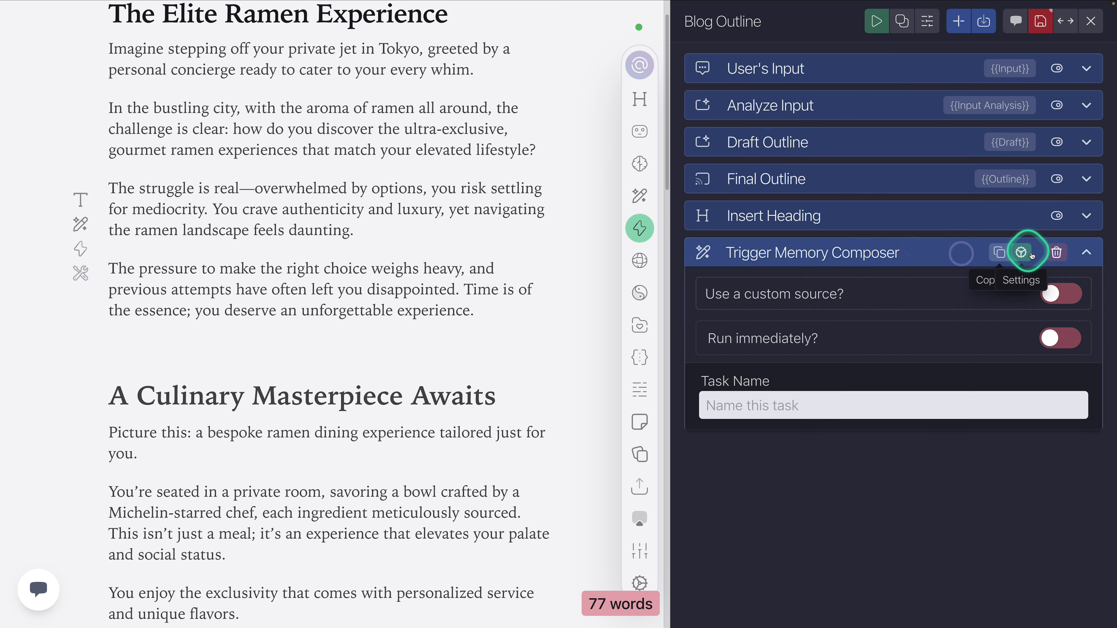
click(1063, 295)
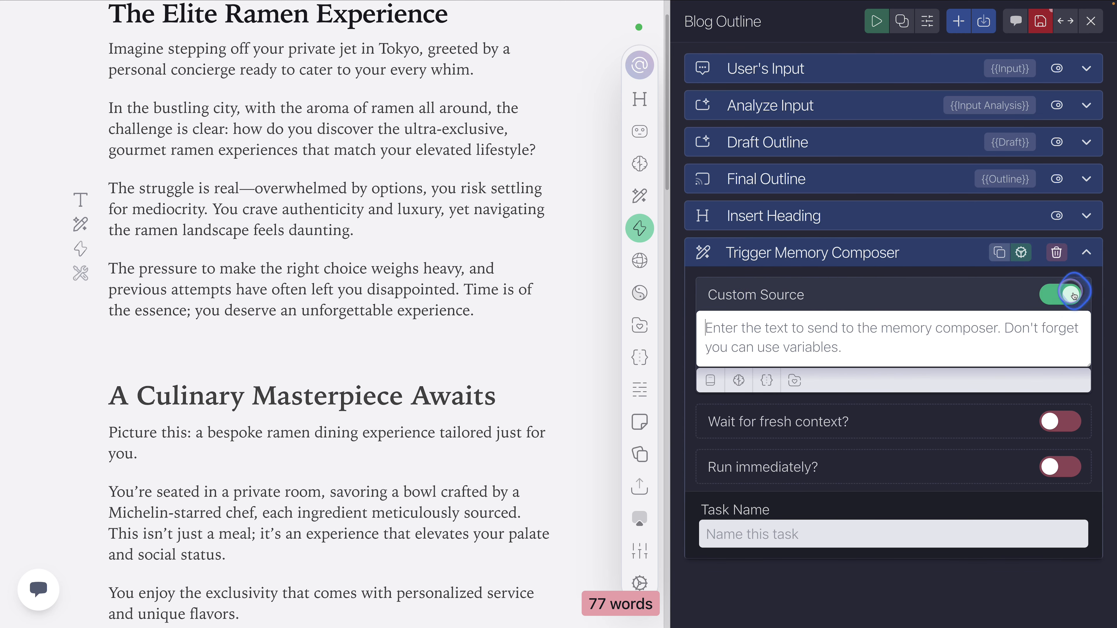
click(1074, 296)
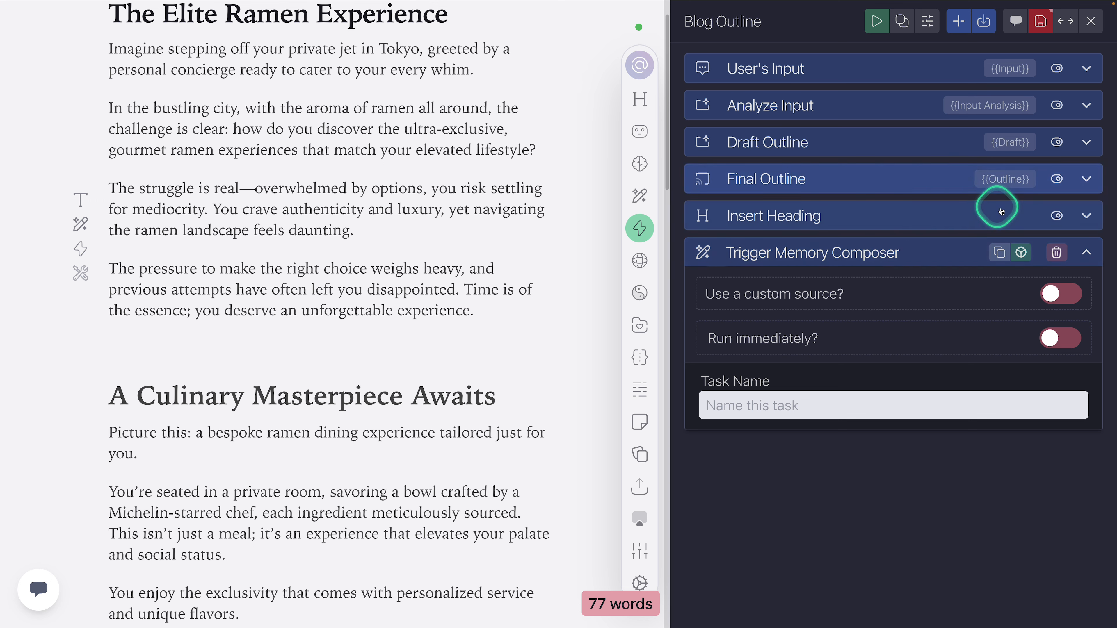
Step: Enable the Trigger Memory Composer's custom source with the Draft Outline's {{Draft}} variable as its text, and collapse the task
click(995, 183)
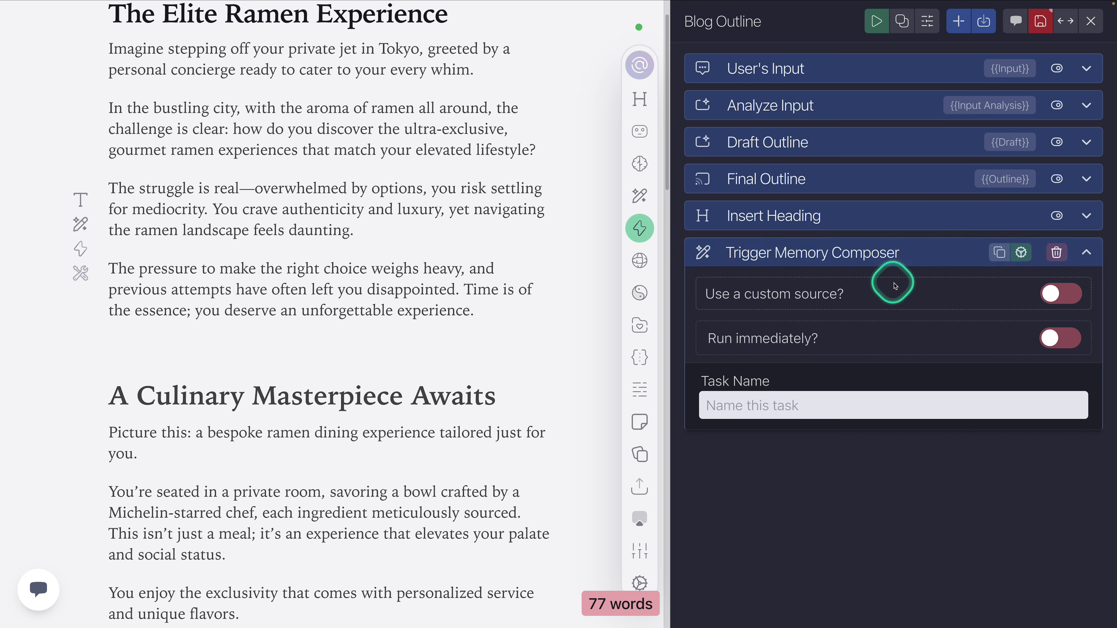
click(1057, 295)
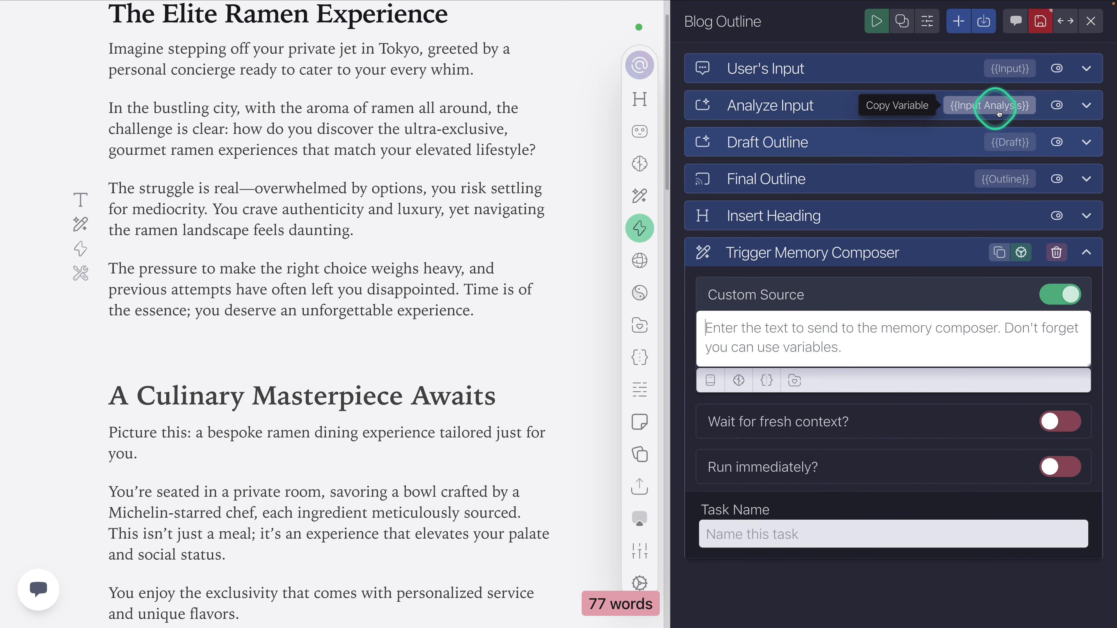
click(1010, 143)
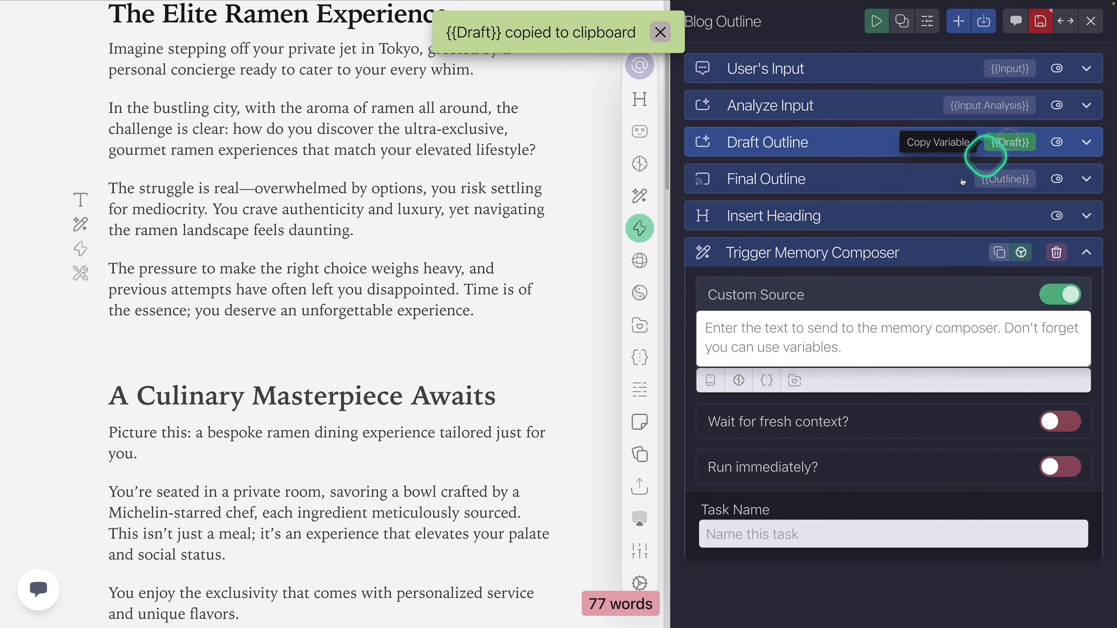
click(834, 330)
key(super+v)
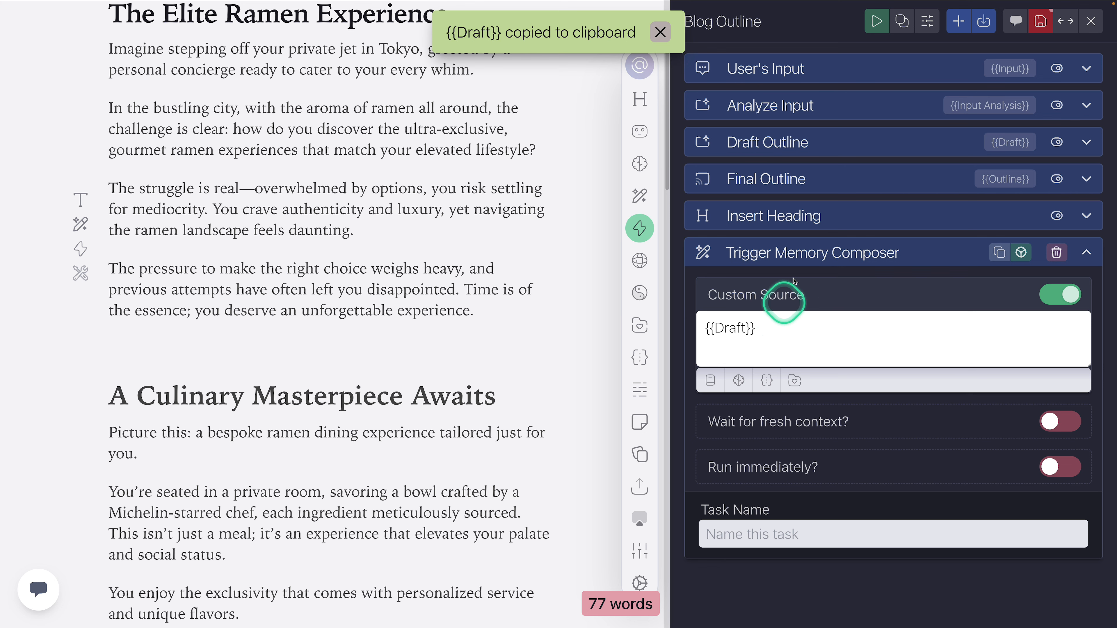
click(905, 253)
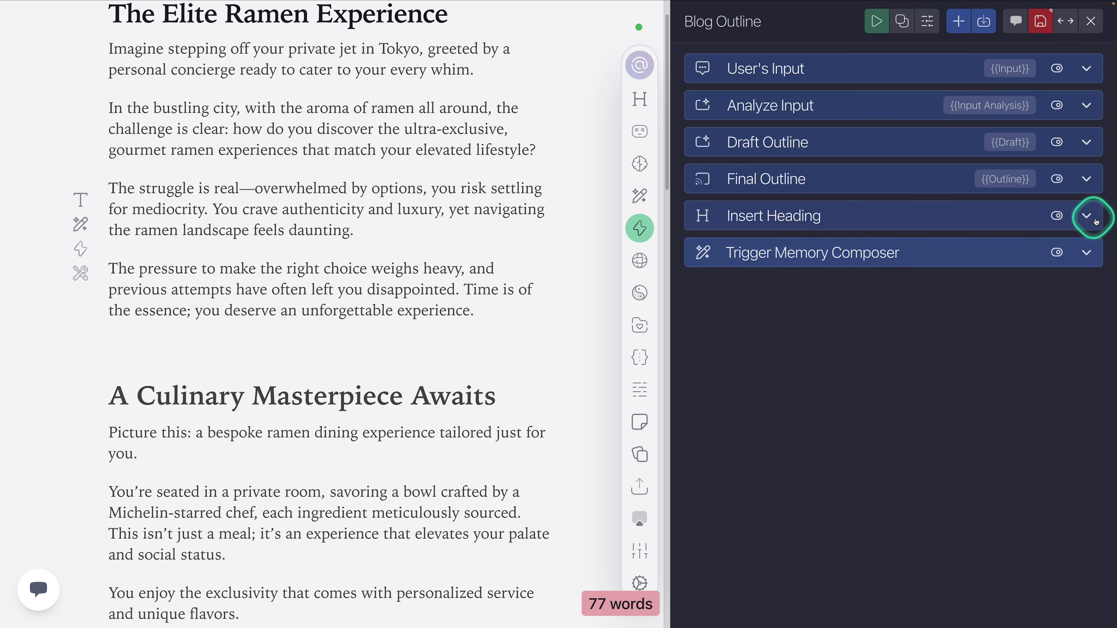
Step: Delete the Insert Heading and Trigger Memory Composer tasks from the Blog Outline action and save it
click(1087, 216)
click(1069, 217)
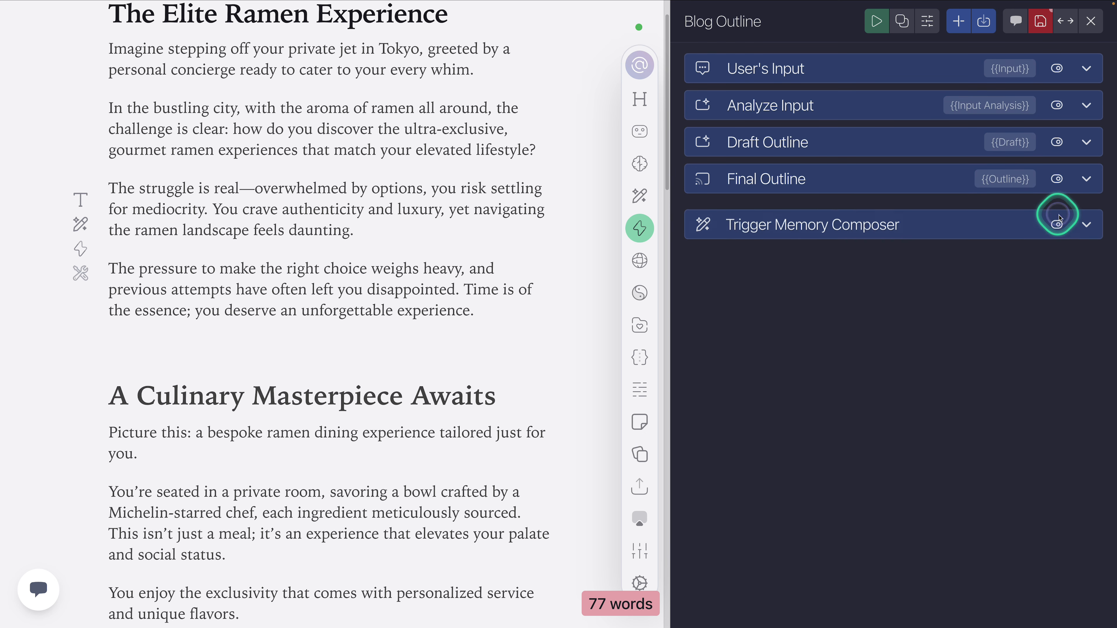
click(1085, 219)
click(1060, 215)
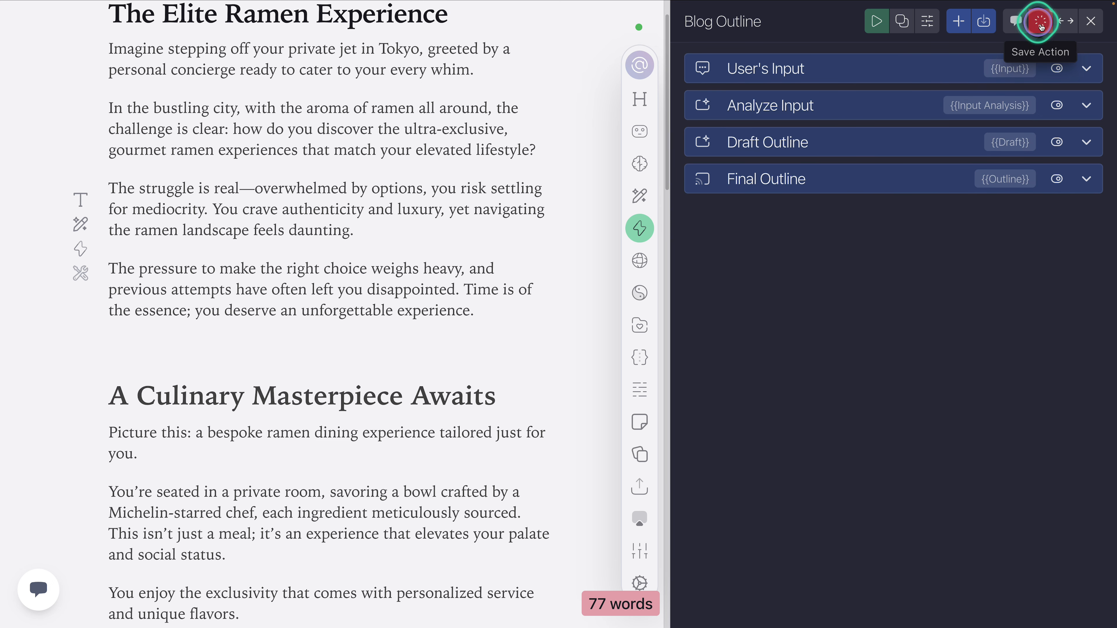
click(751, 249)
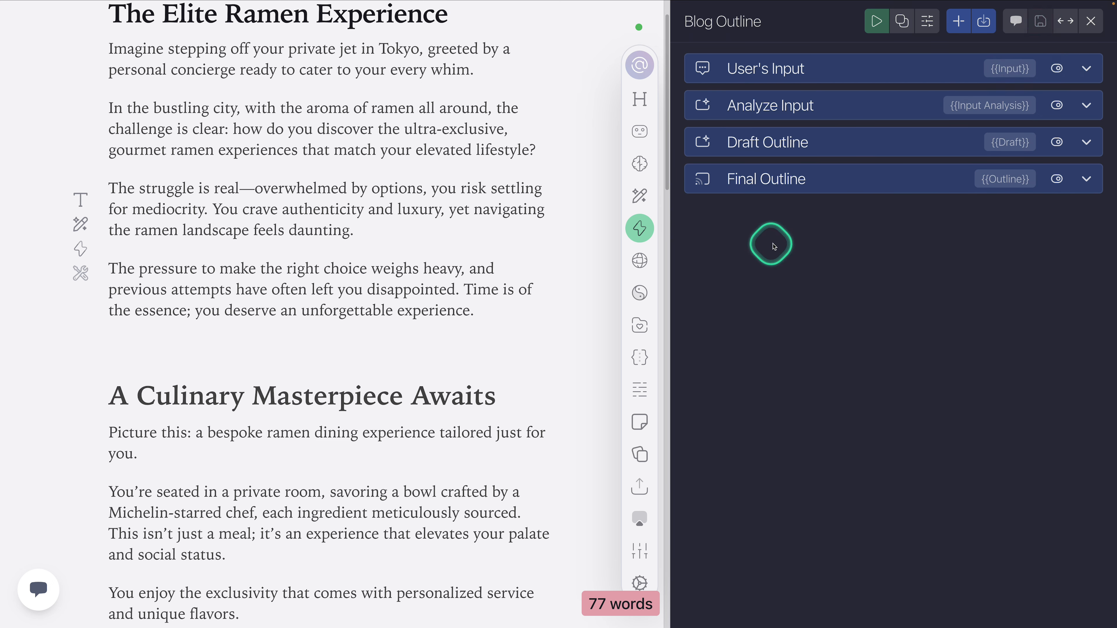
Step: Browse the Core and Utility categories of tasks that can be added to the action
click(972, 24)
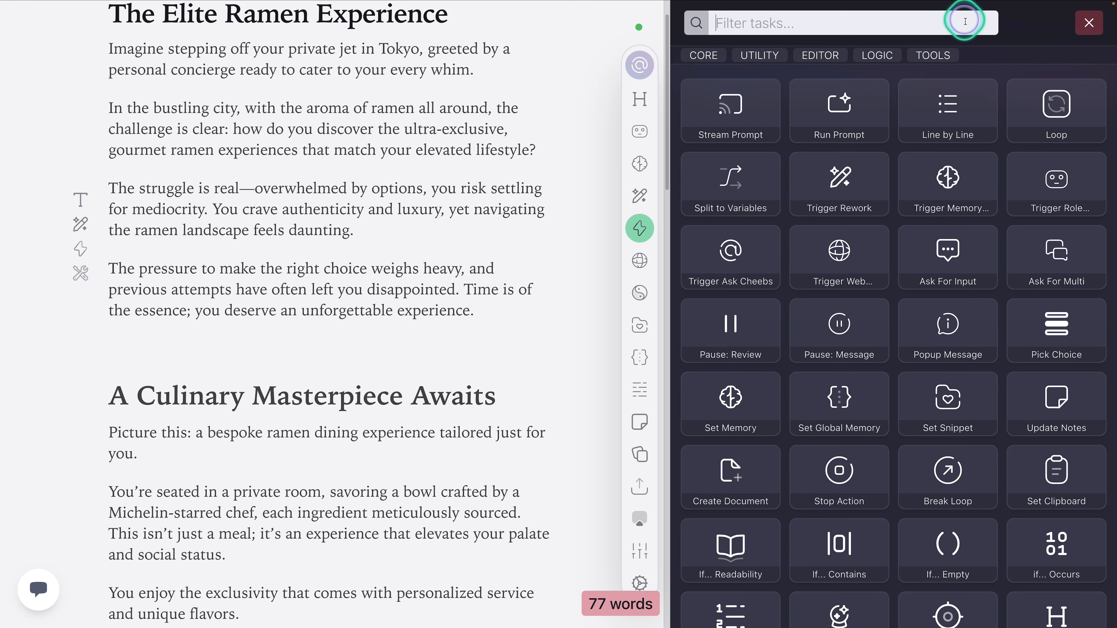
click(715, 60)
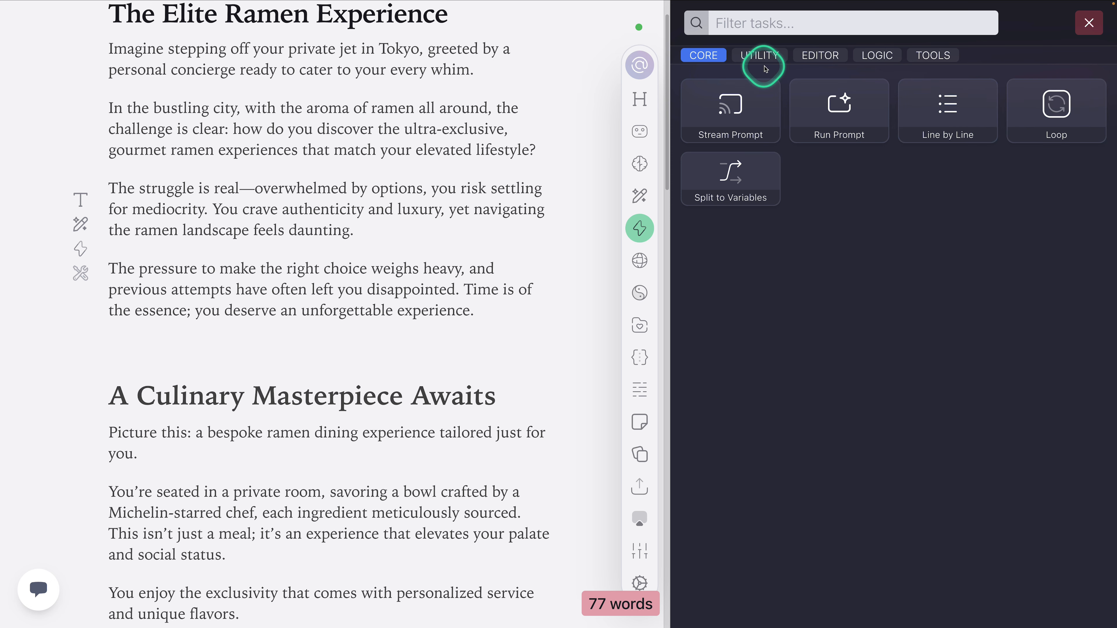
click(765, 57)
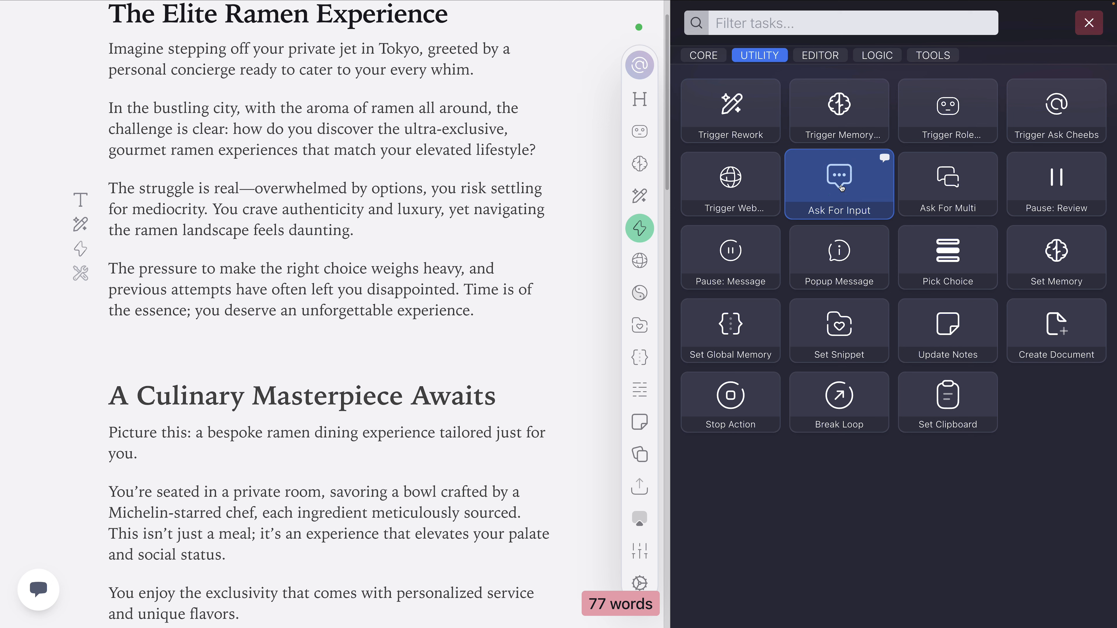
Step: Run the Blog Outline action to see the prompt an Ask For Input task shows, and dismiss it
click(841, 188)
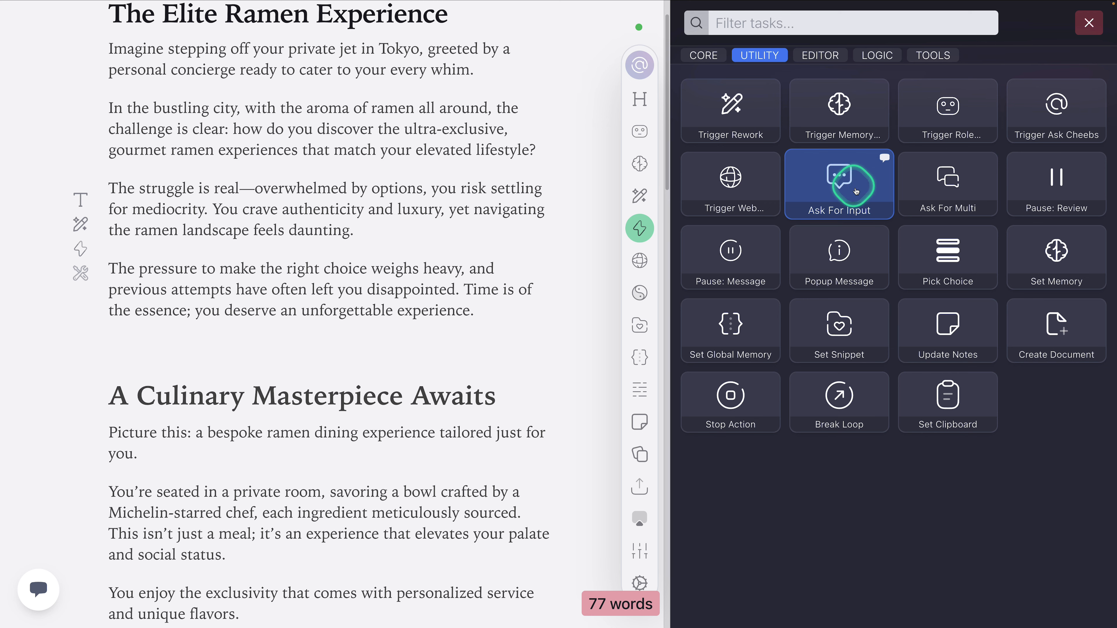
click(1085, 24)
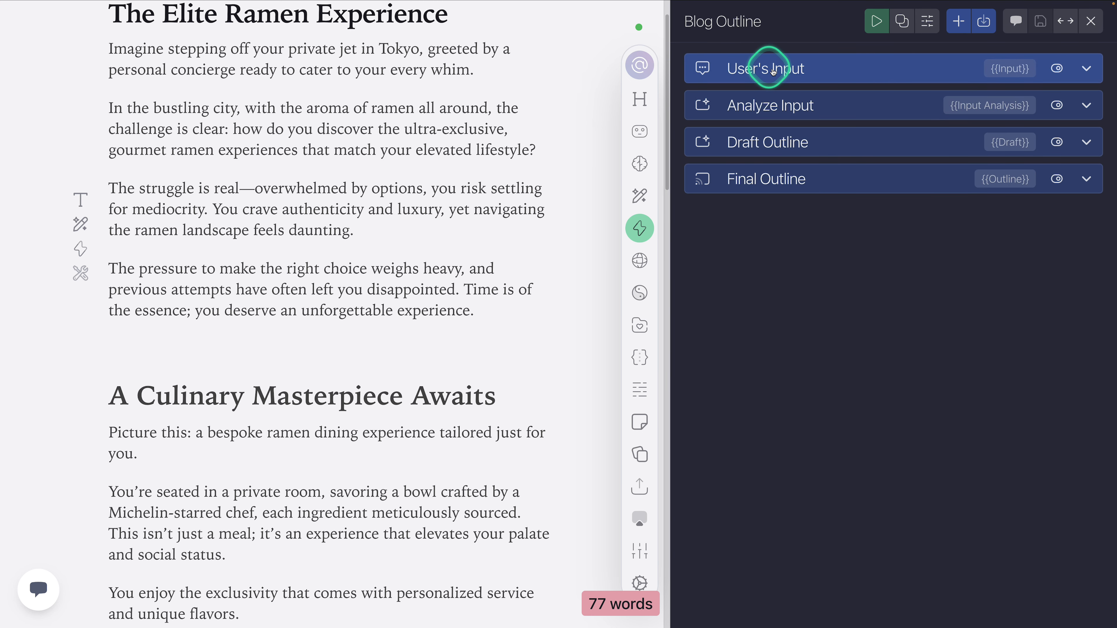
click(876, 22)
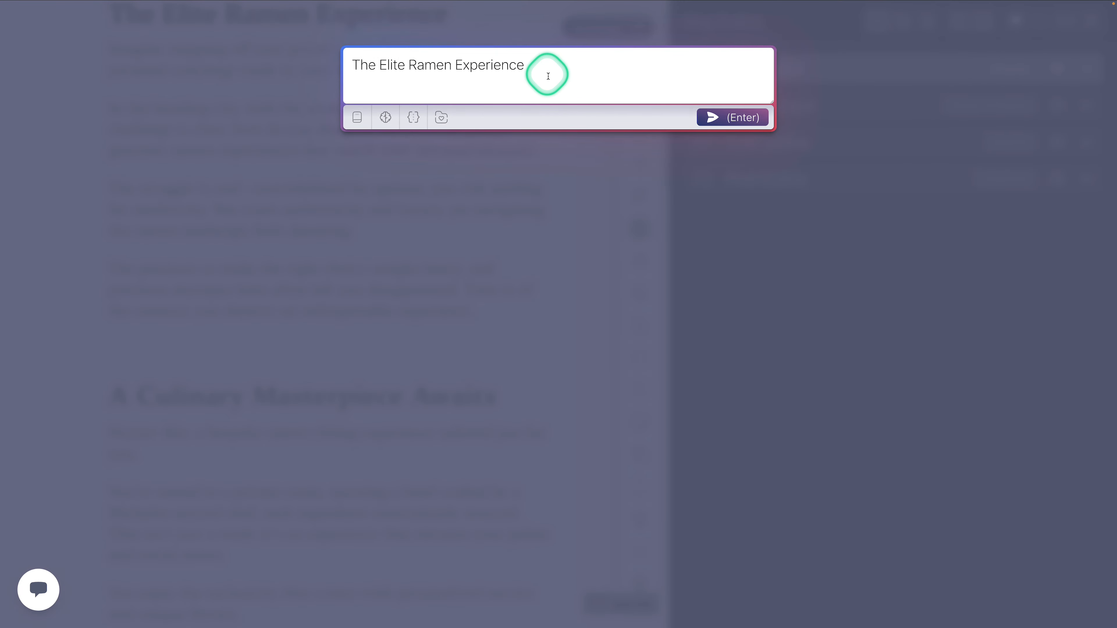
key(Return)
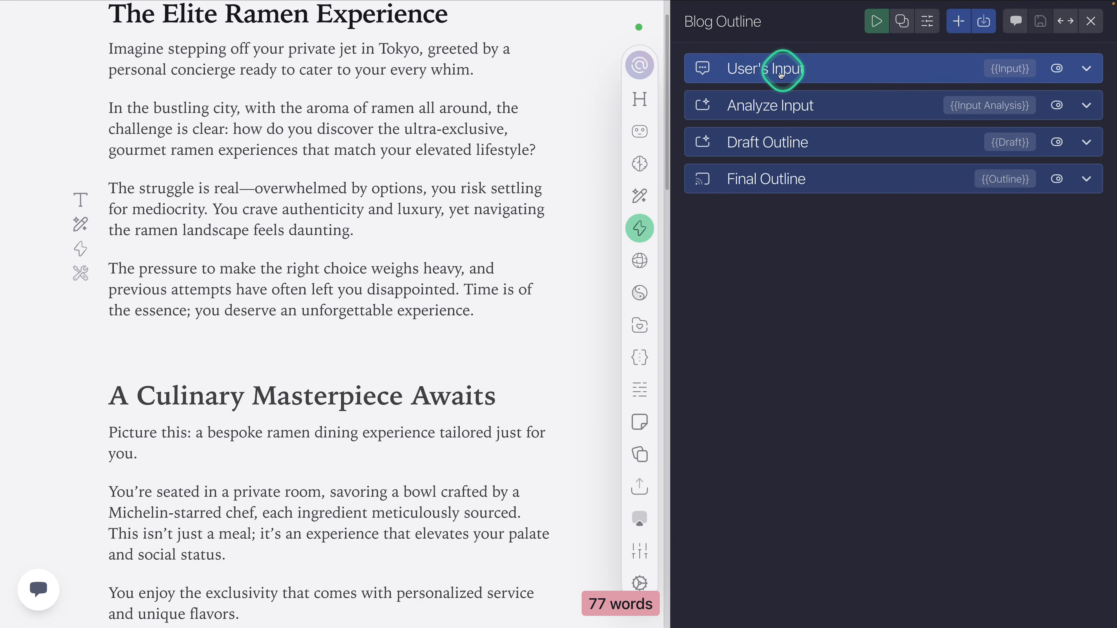
Step: Review the Utility, Editor and Logic categories in the task library
click(958, 21)
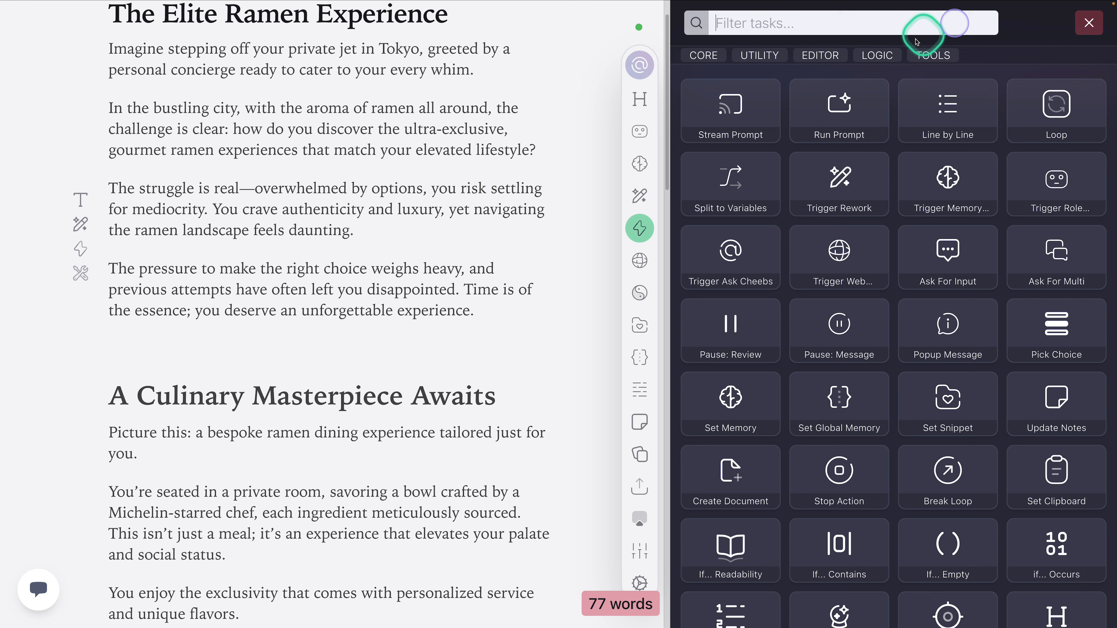
click(759, 55)
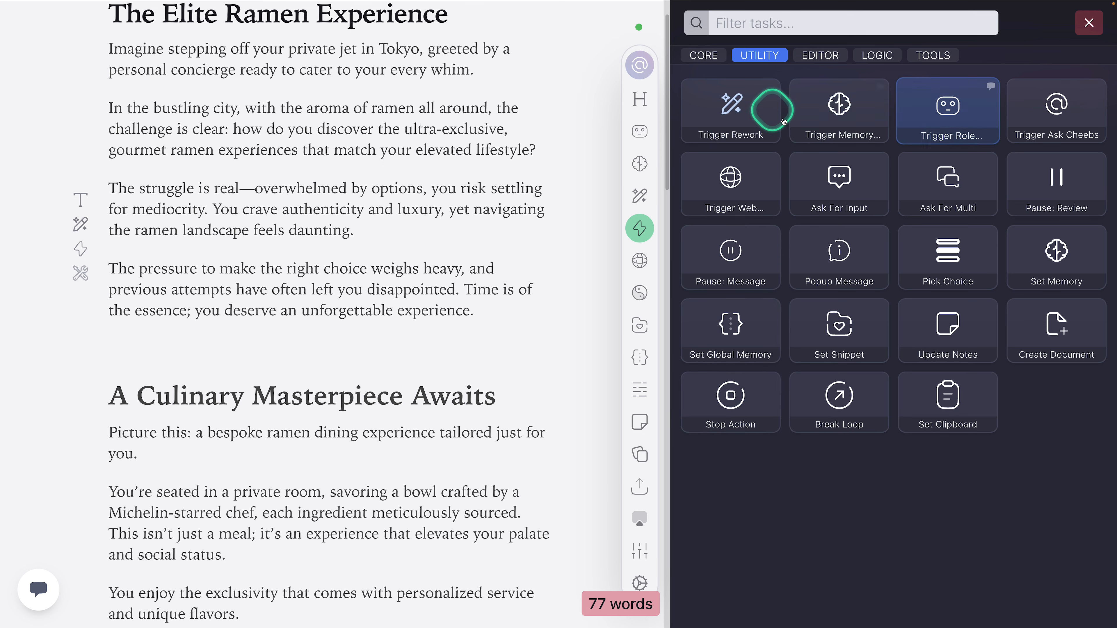
click(821, 55)
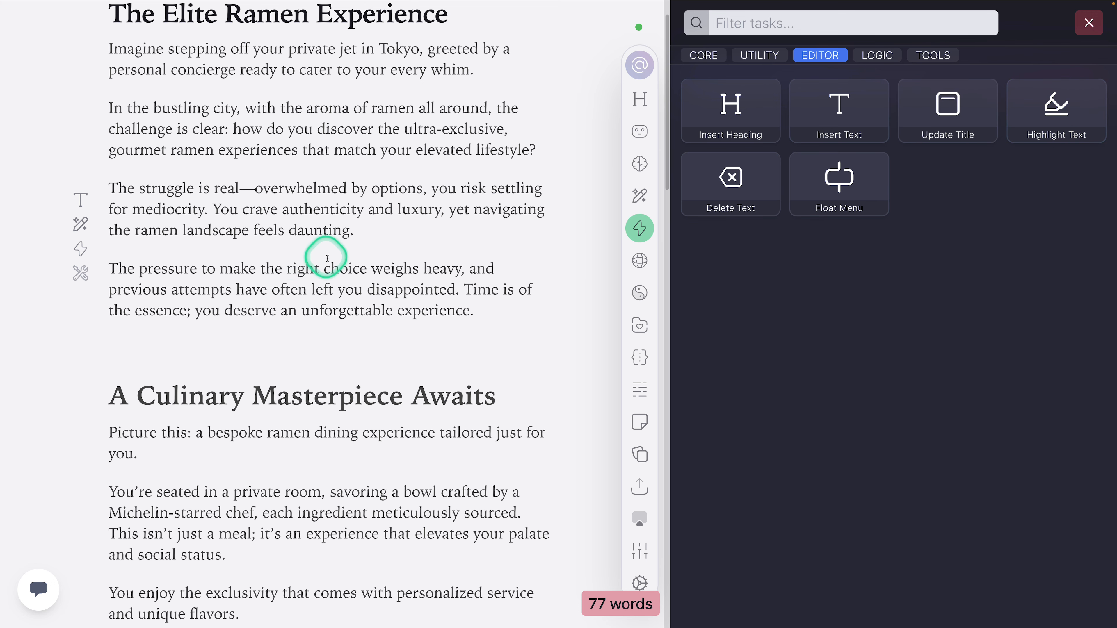
click(878, 55)
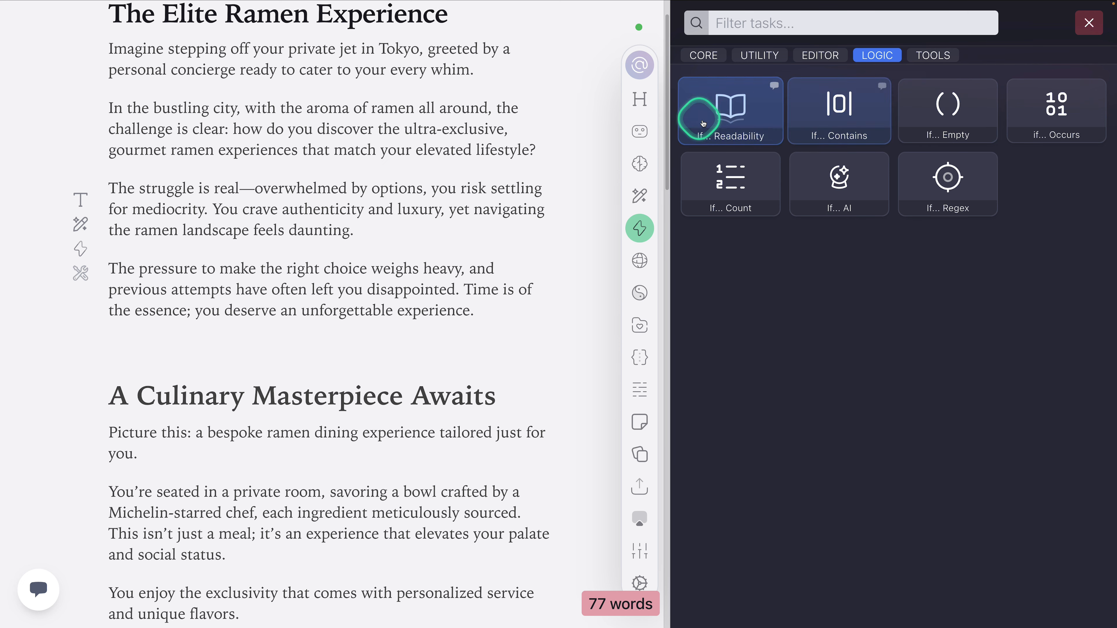
Step: Add an If... Readability task to the Blog Outline action with a Stream Prompt as its sub-task
click(773, 116)
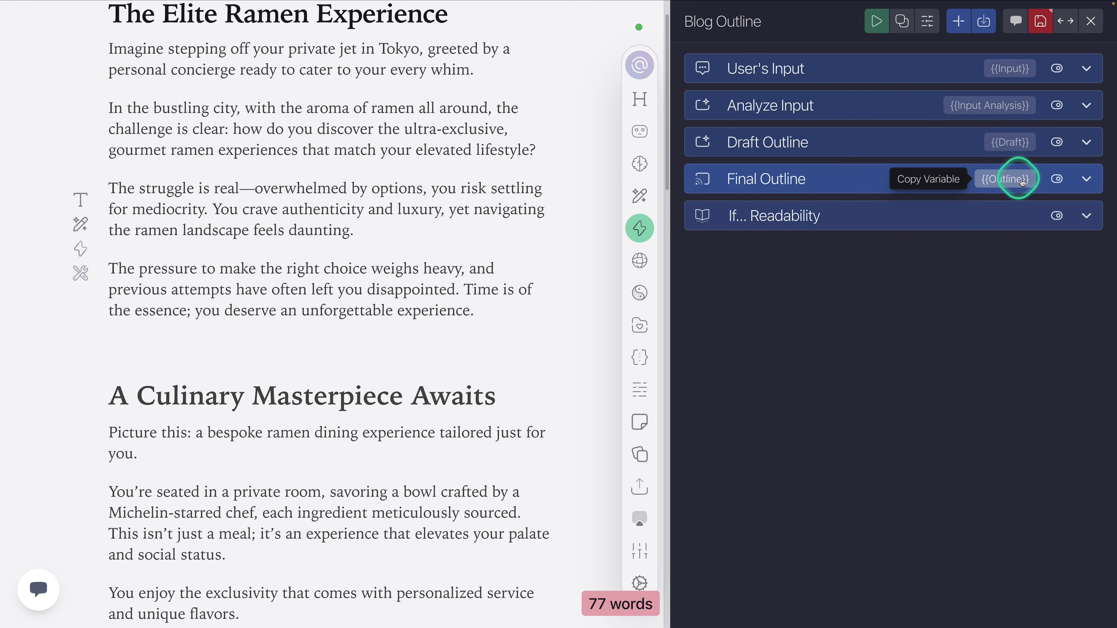
click(811, 220)
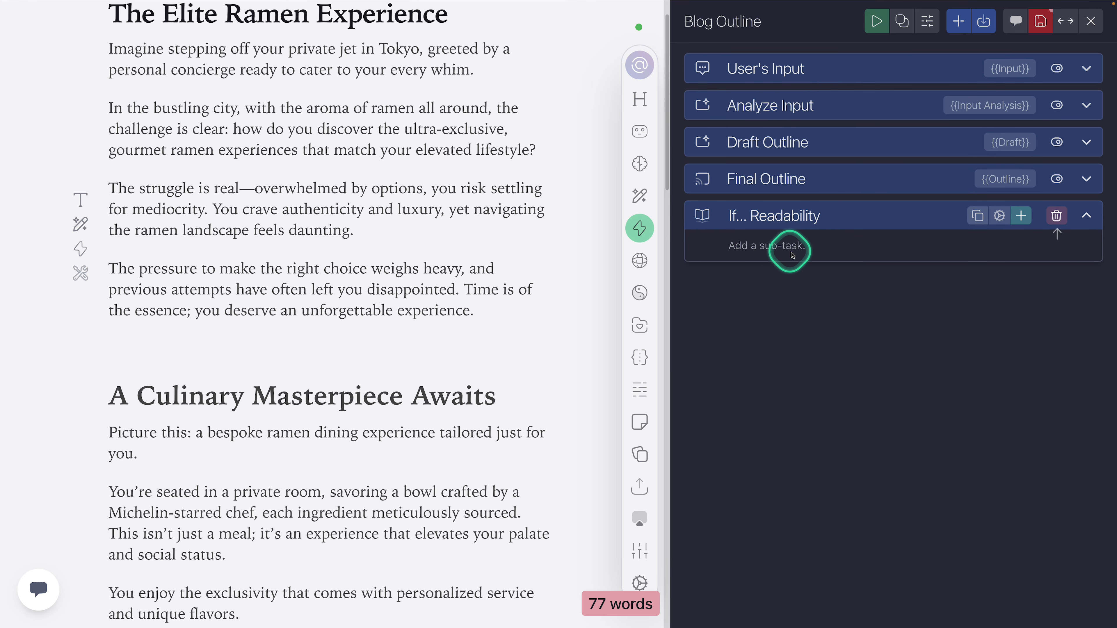
click(1021, 217)
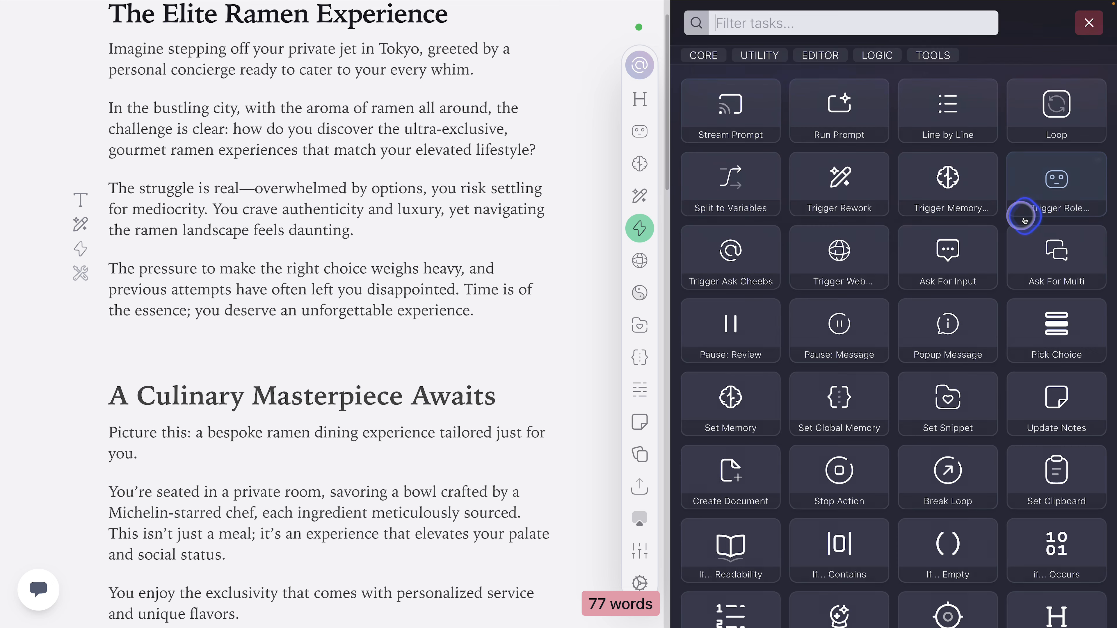
click(735, 112)
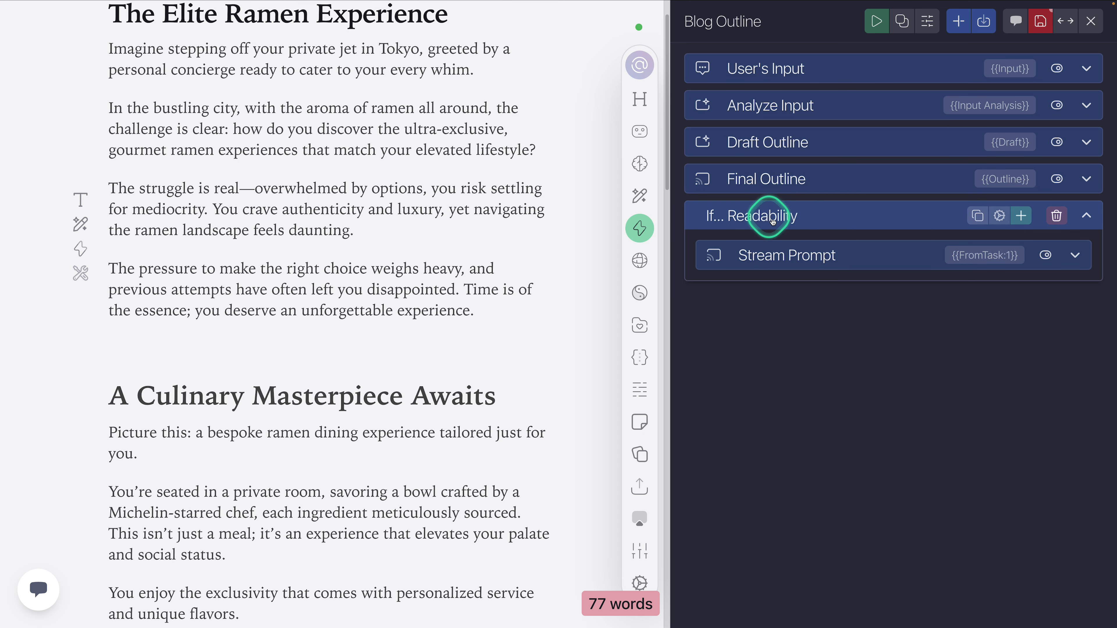
Step: Set the If... Readability condition to a Flesch-Kincaid Readability Score greater than 65, and reopen its settings after viewing the sub-task
click(999, 217)
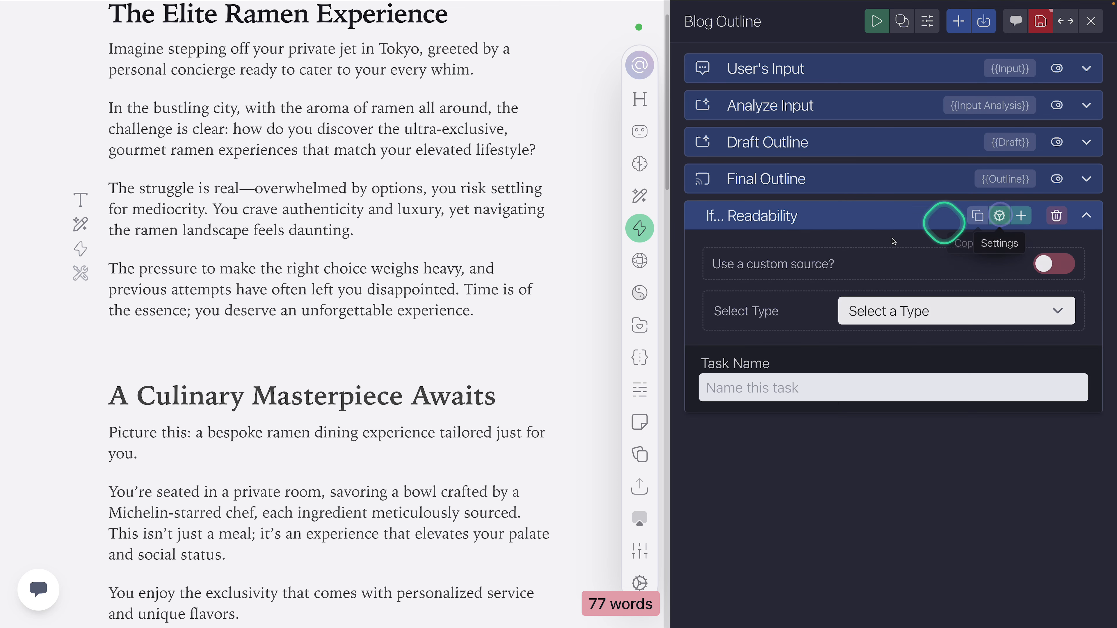
click(899, 314)
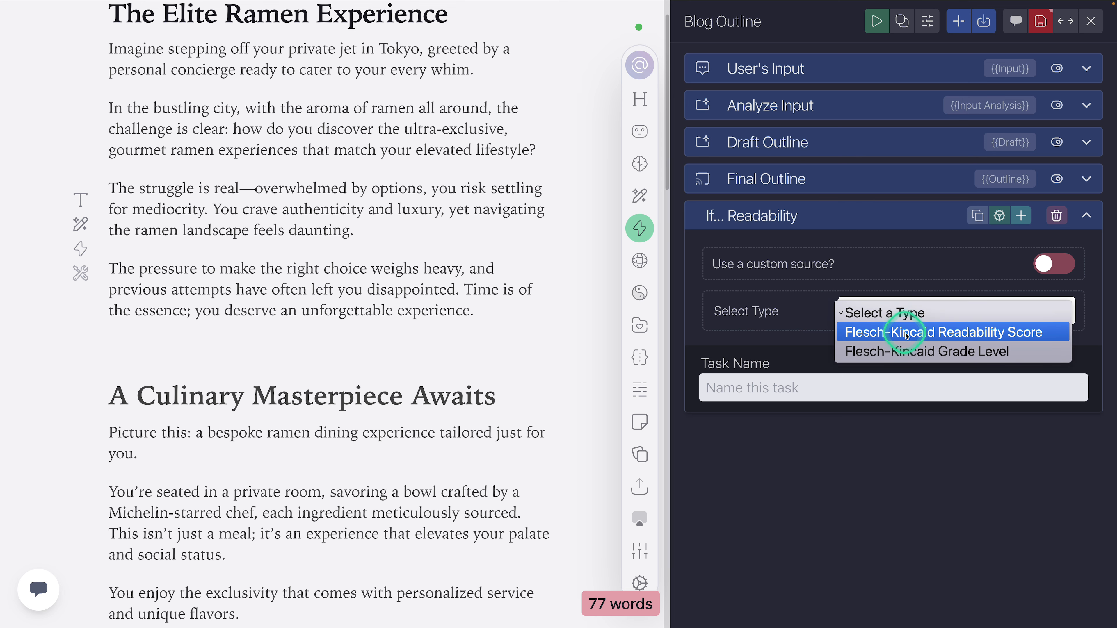
click(948, 334)
click(878, 395)
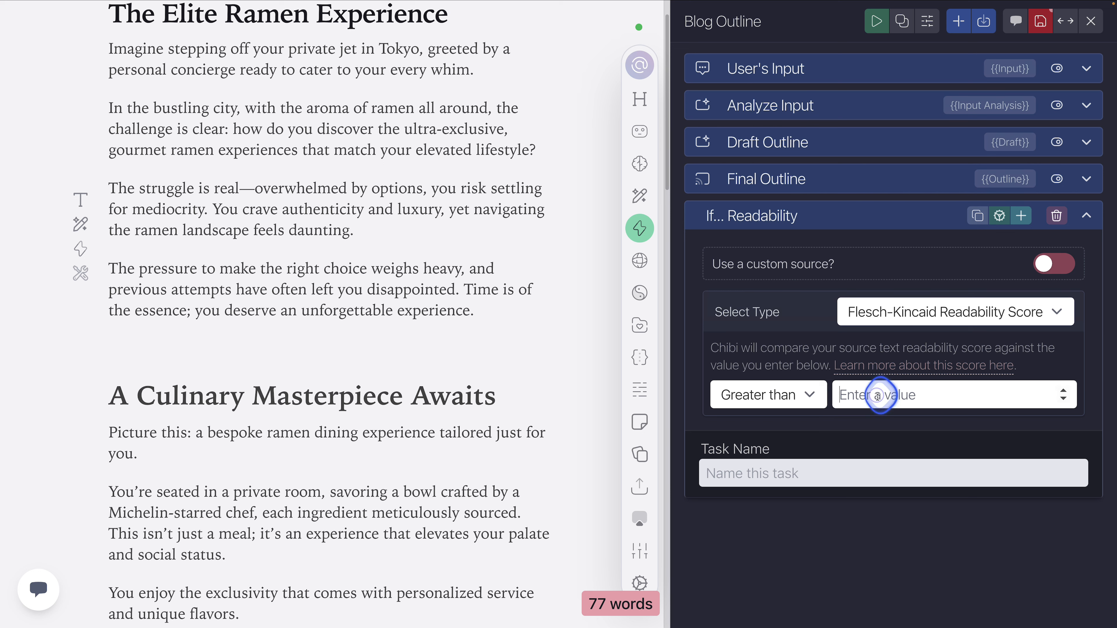
click(829, 222)
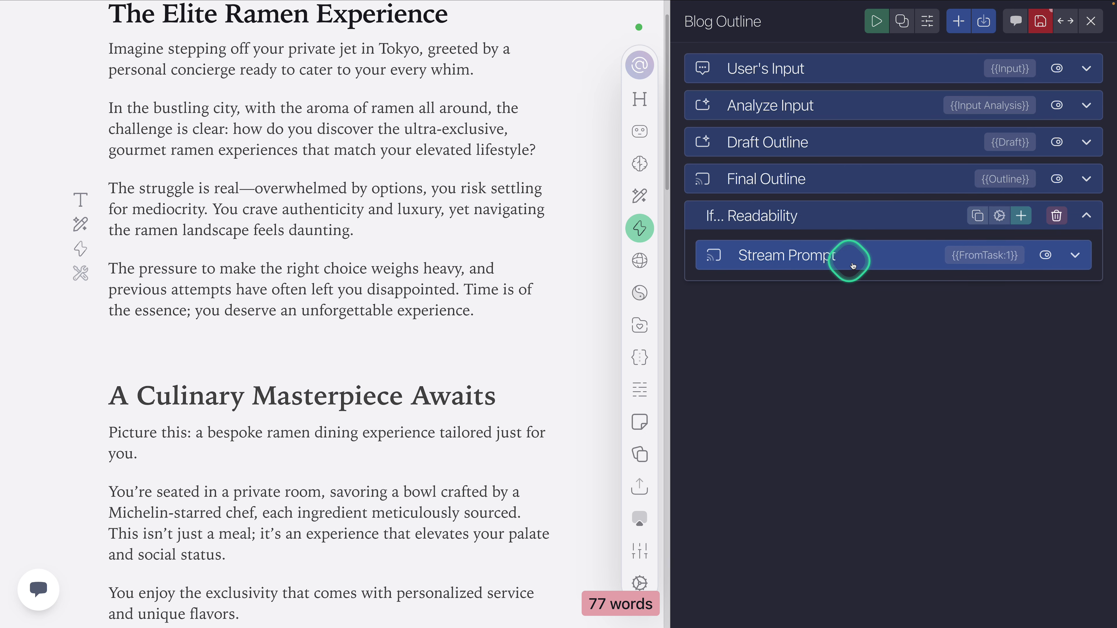
click(1001, 216)
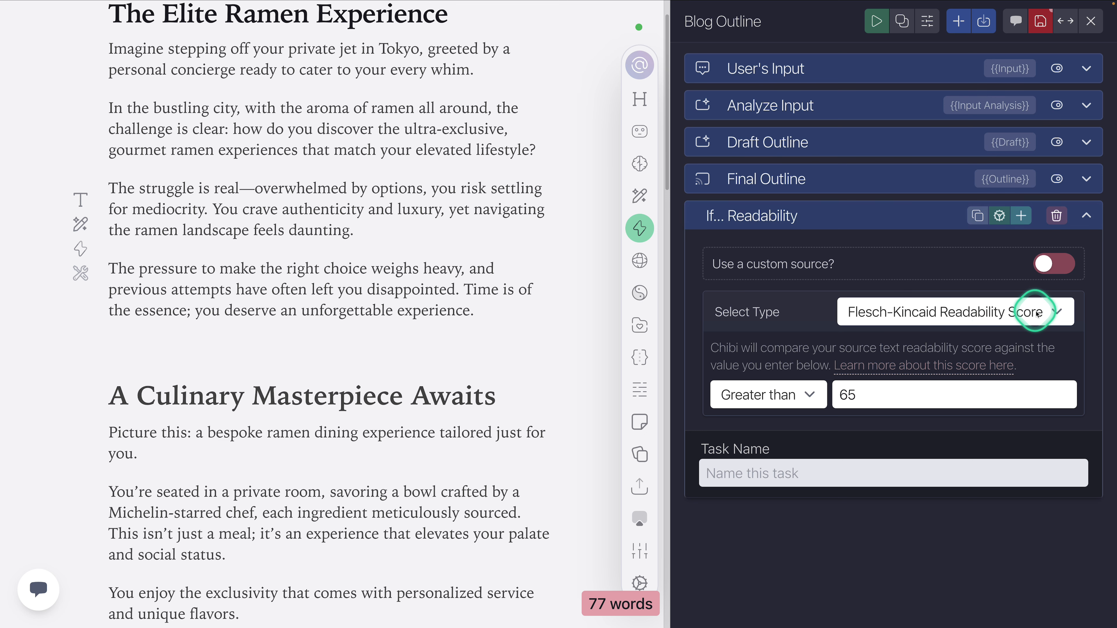
Step: Add two Run Prompt sub-tasks below the Stream Prompt inside the If... Readability task, and collapse the task
click(831, 227)
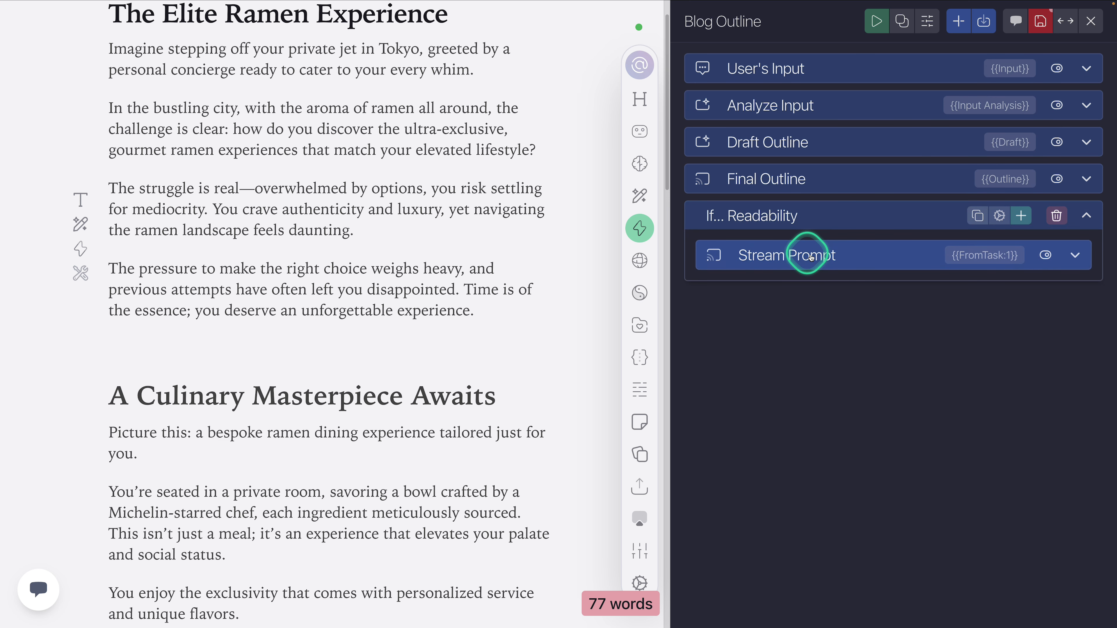
click(821, 214)
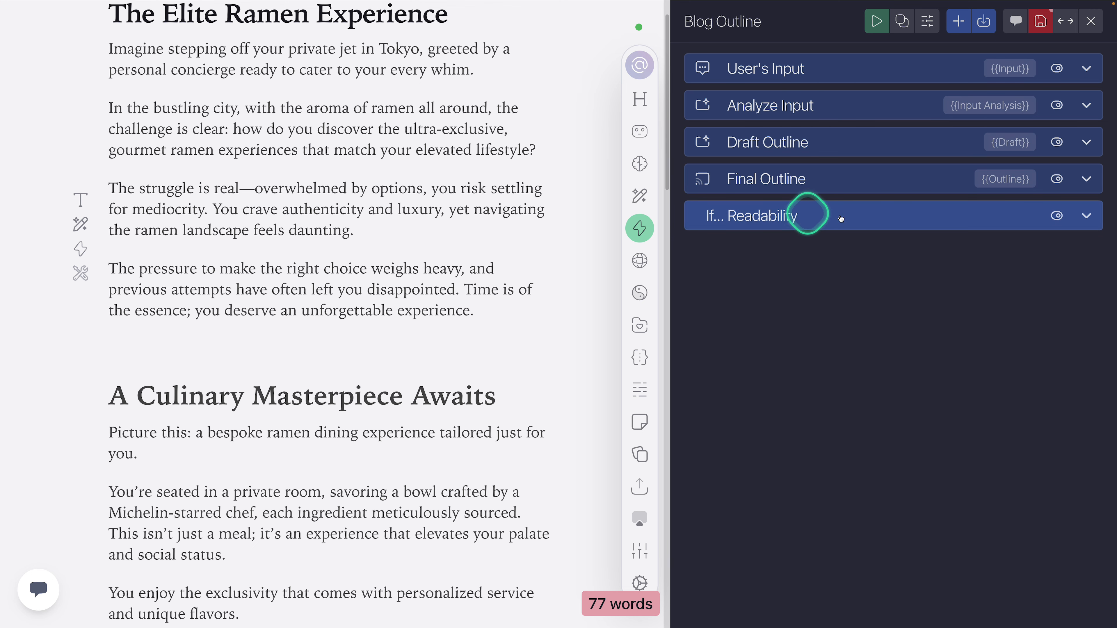
click(817, 224)
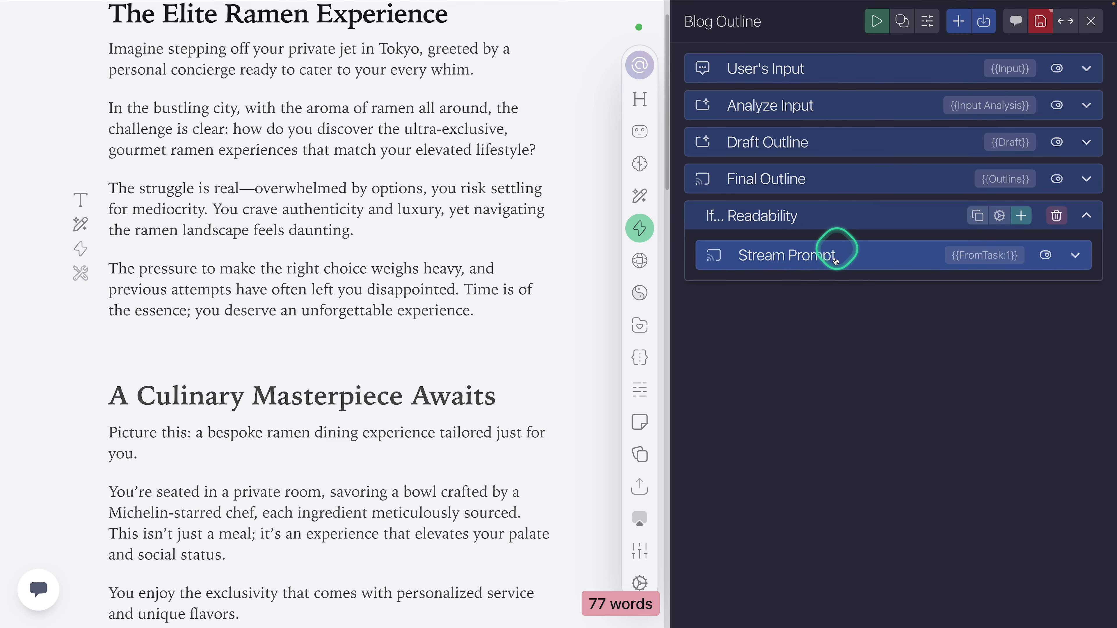
click(1019, 215)
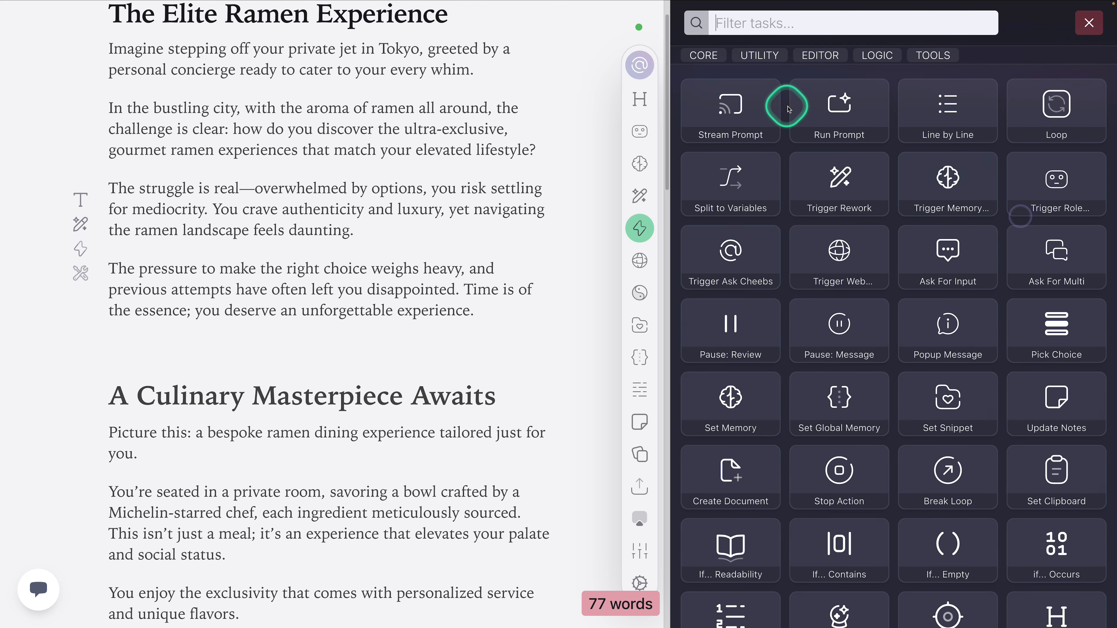
click(816, 115)
click(1020, 217)
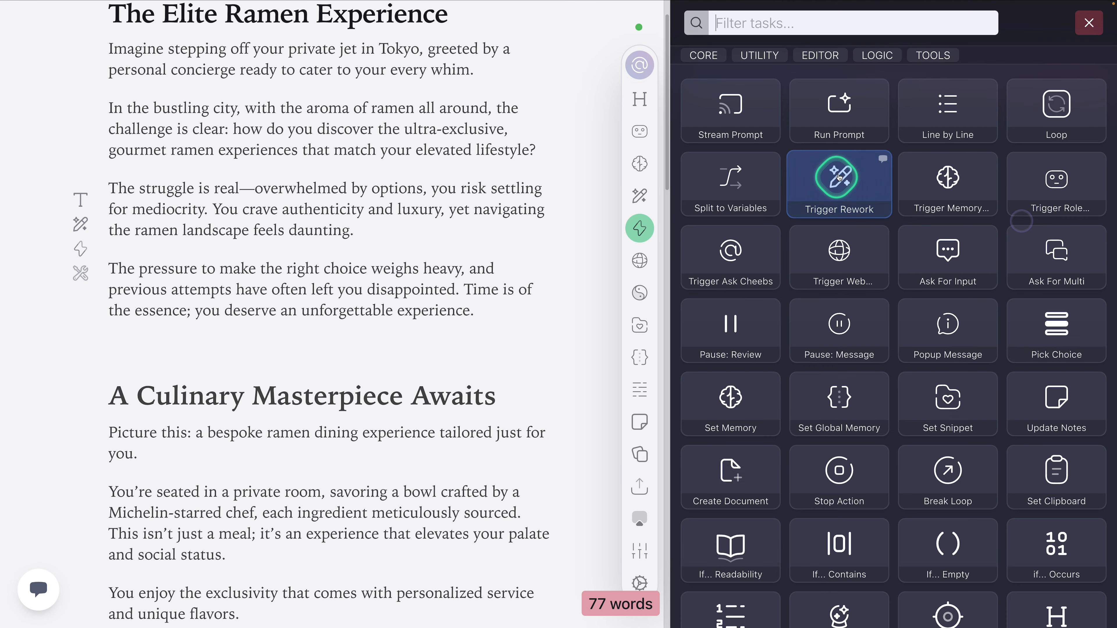
click(835, 121)
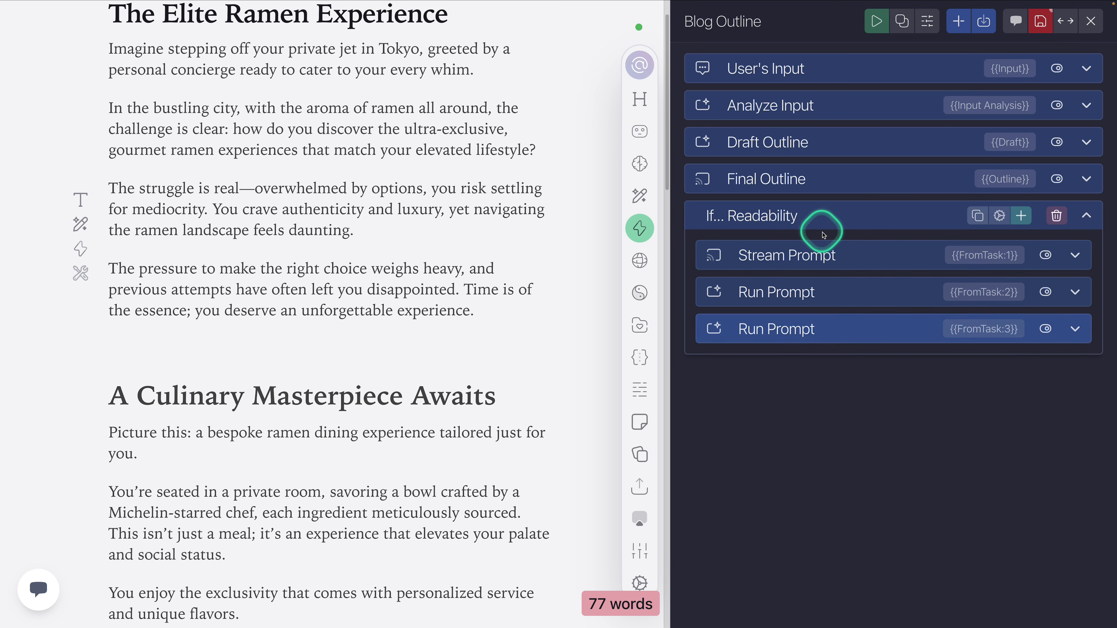
click(815, 215)
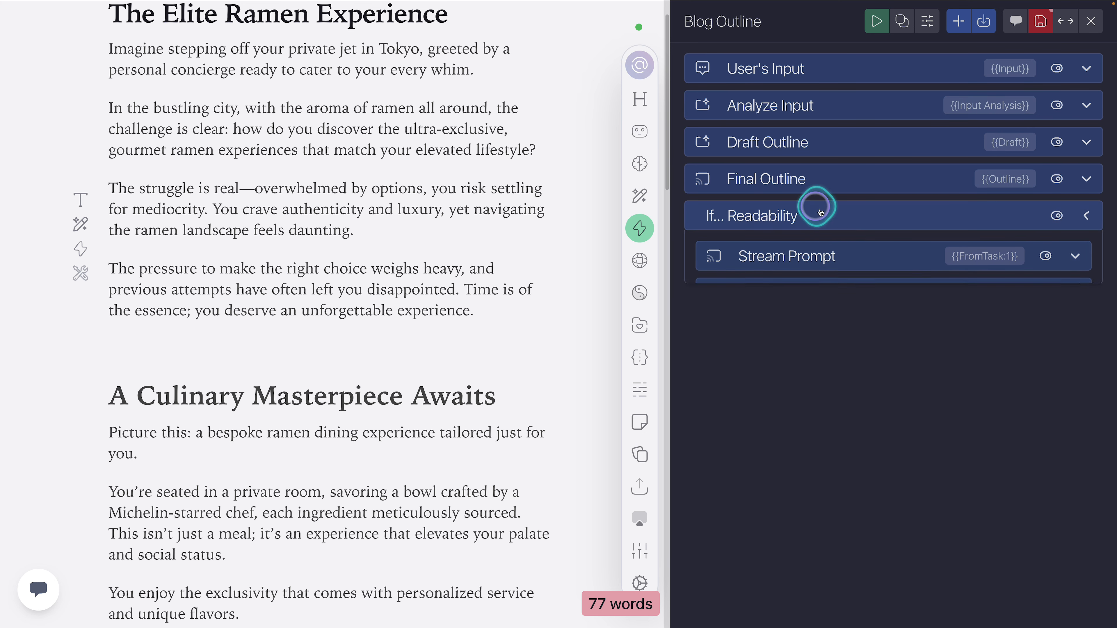
Step: Add a Stream Prompt task after If... Readability at the action's main level, and check the condition's nested sub-tasks
click(959, 22)
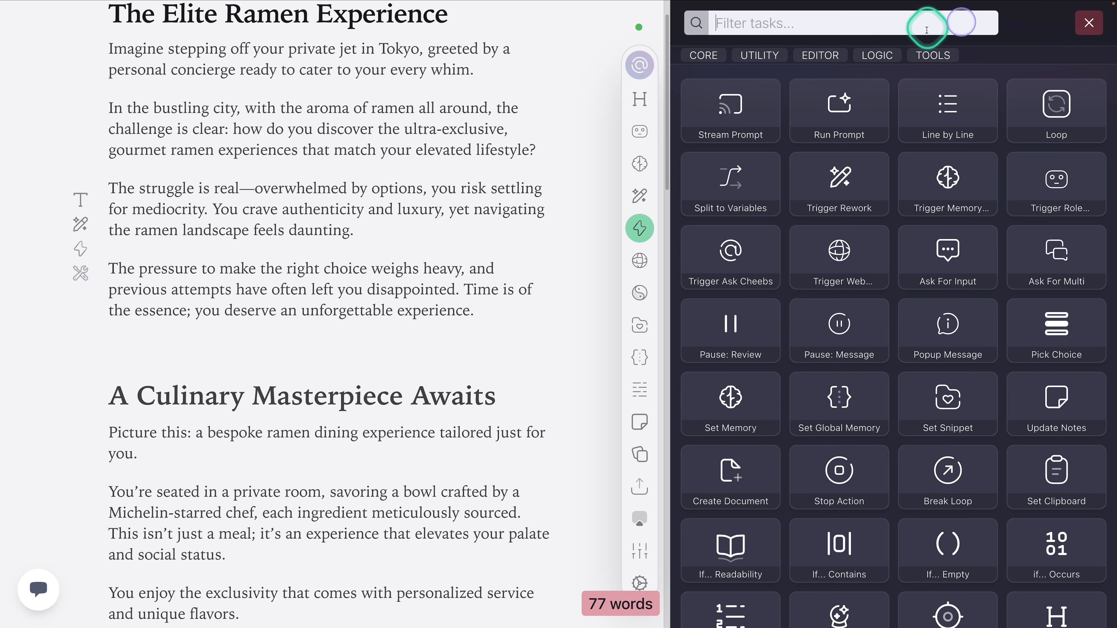
click(752, 102)
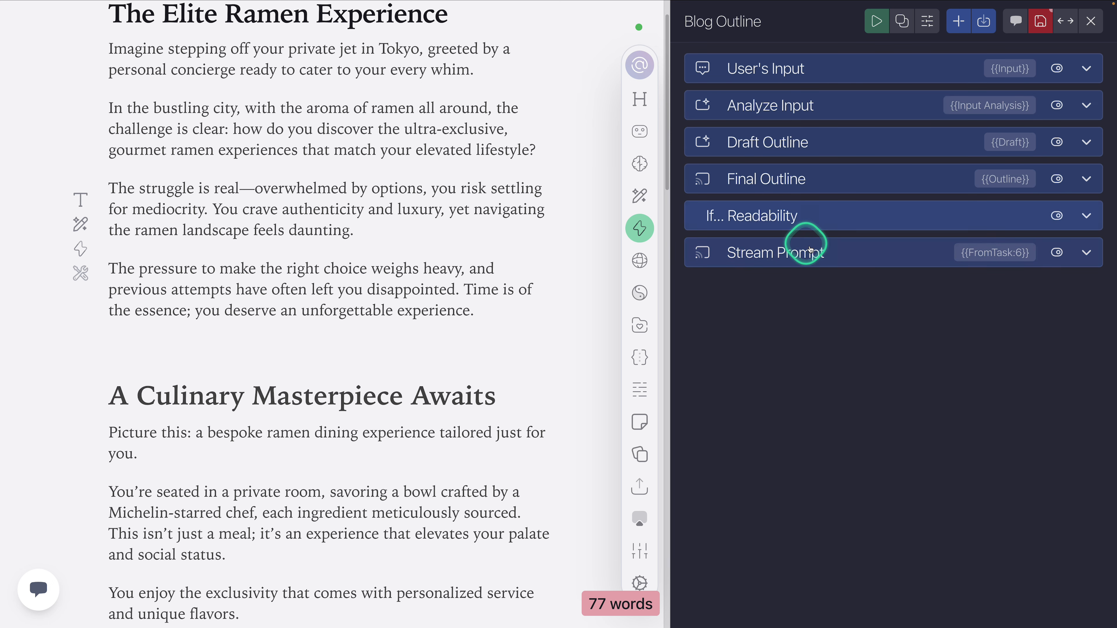
click(806, 227)
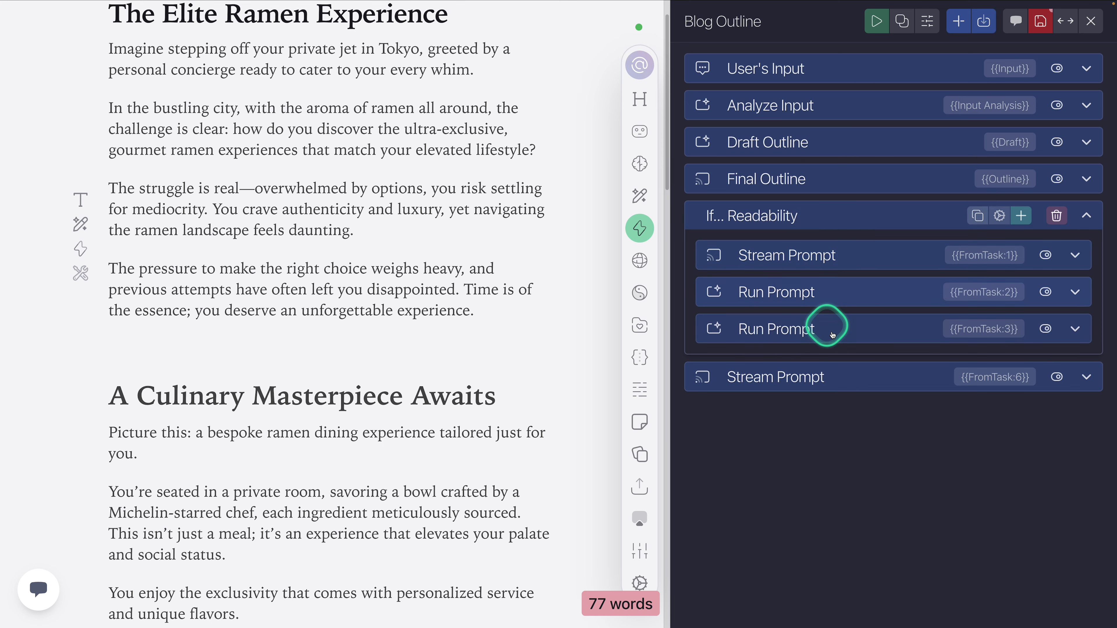
click(851, 217)
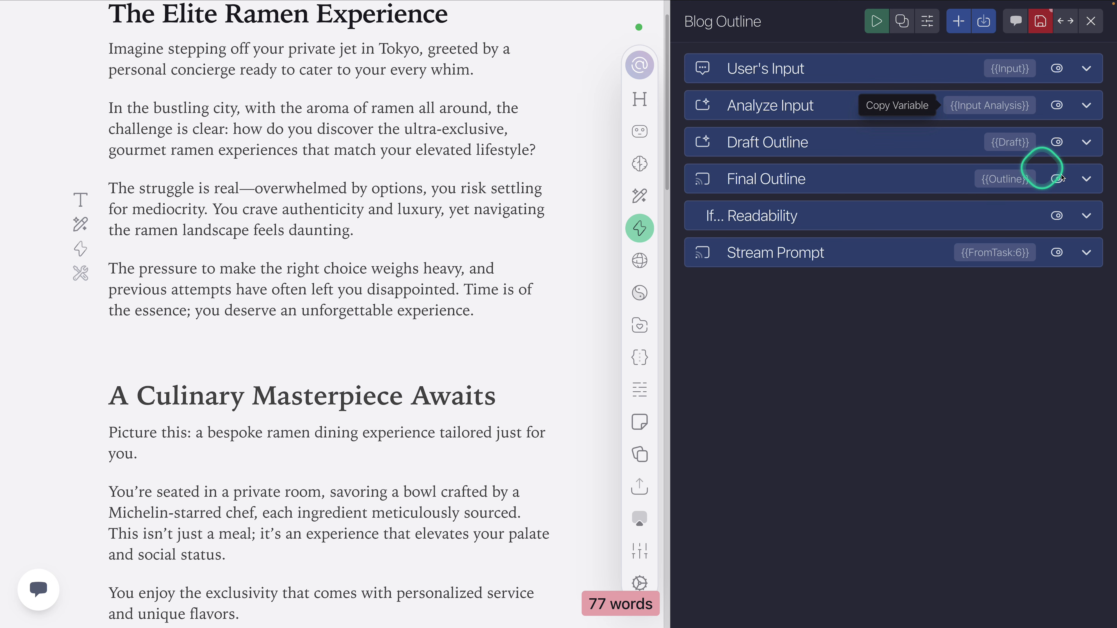
Step: Delete the If... Readability task and the Stream Prompt task after it from the Blog Outline action
click(1086, 215)
click(1056, 216)
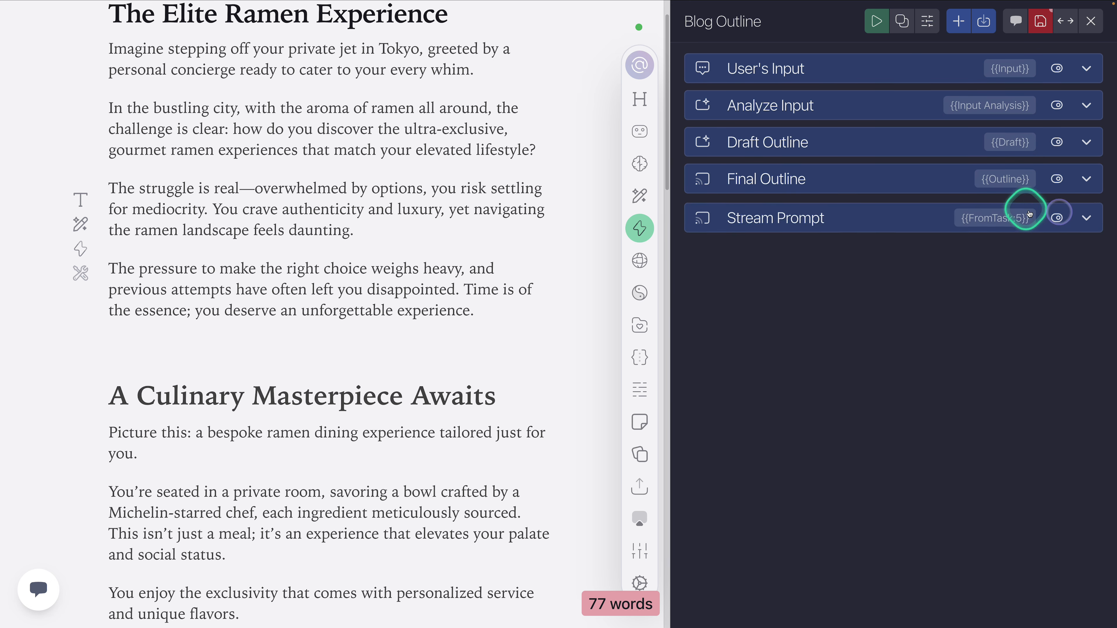
click(1087, 216)
click(1064, 219)
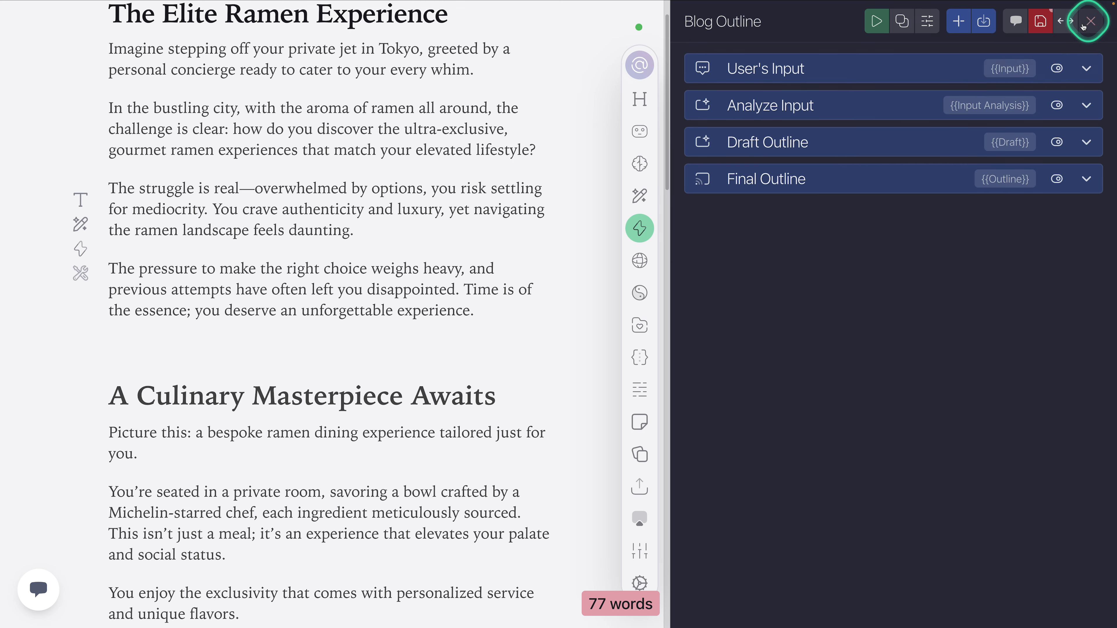
Step: Review the Logic, Tools and Core categories in the task library, and close the library
click(969, 27)
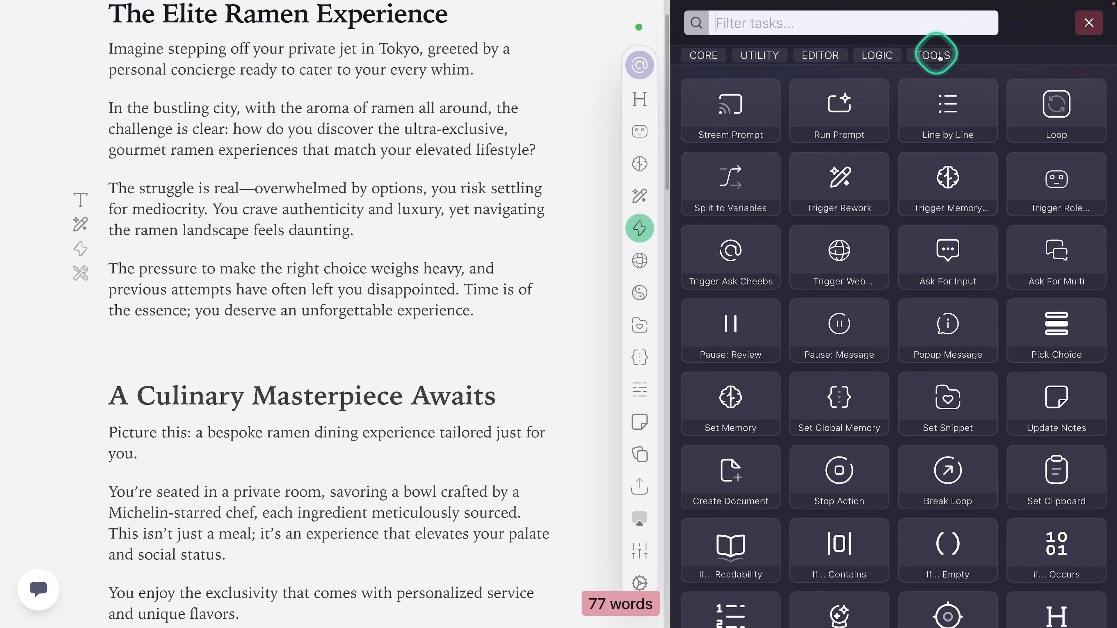
click(885, 55)
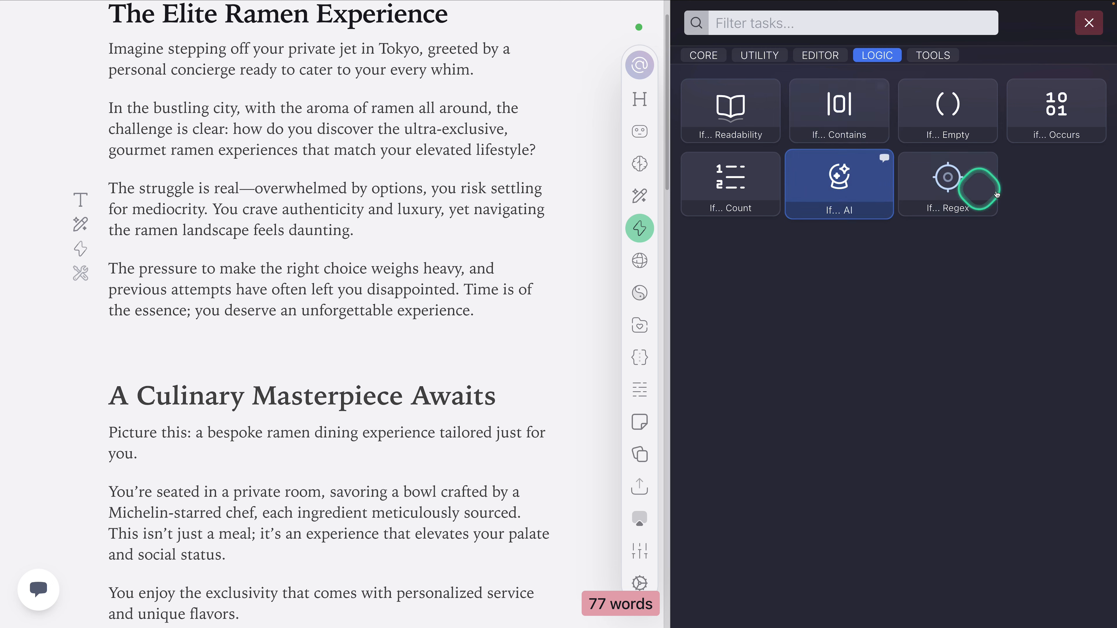
click(932, 54)
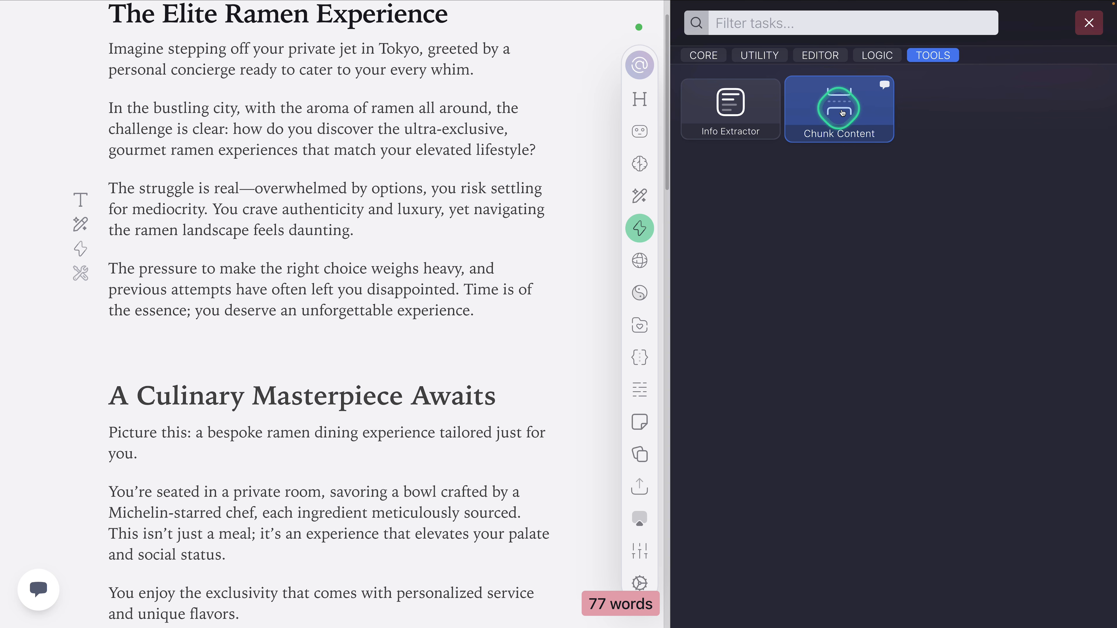
click(708, 61)
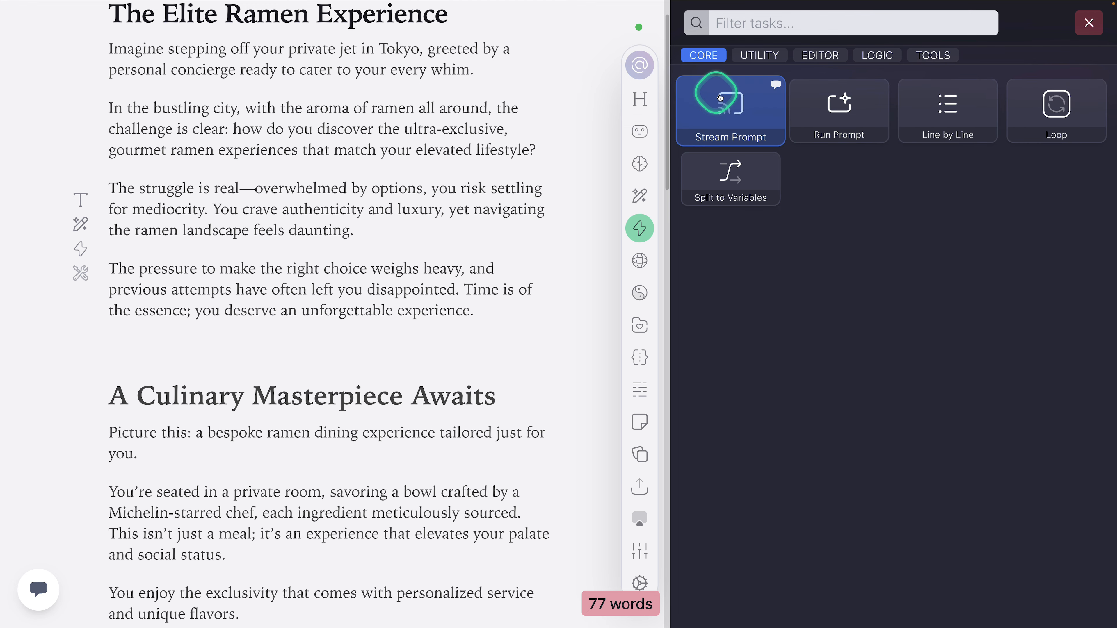
click(1090, 22)
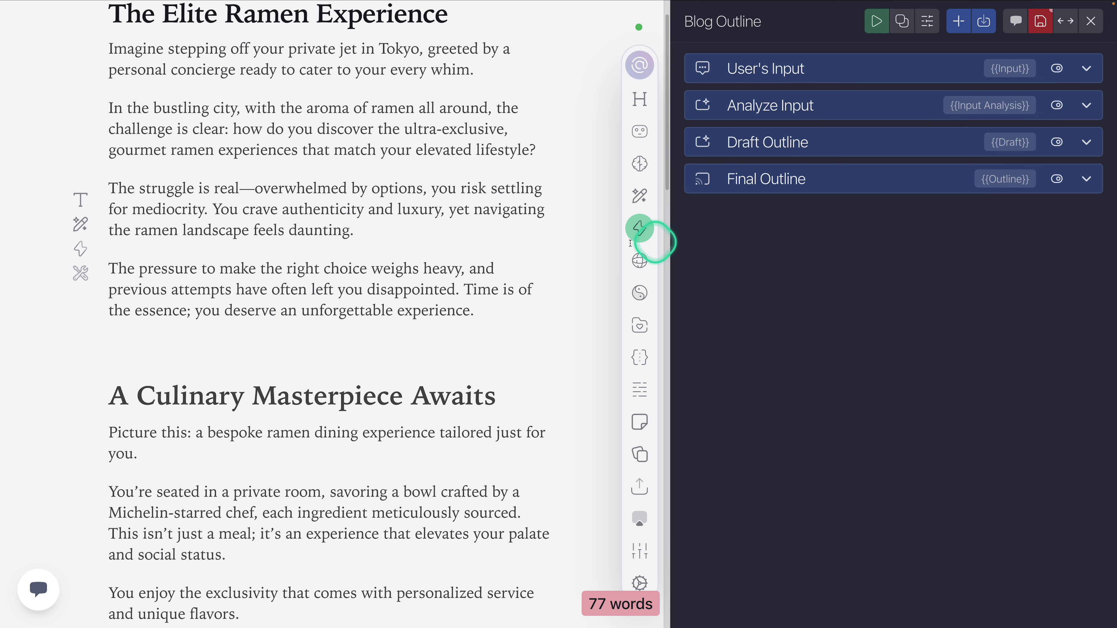
Step: Review the prompt of the Final Outline task and collapse the task again
scroll(480, 259, up, 1)
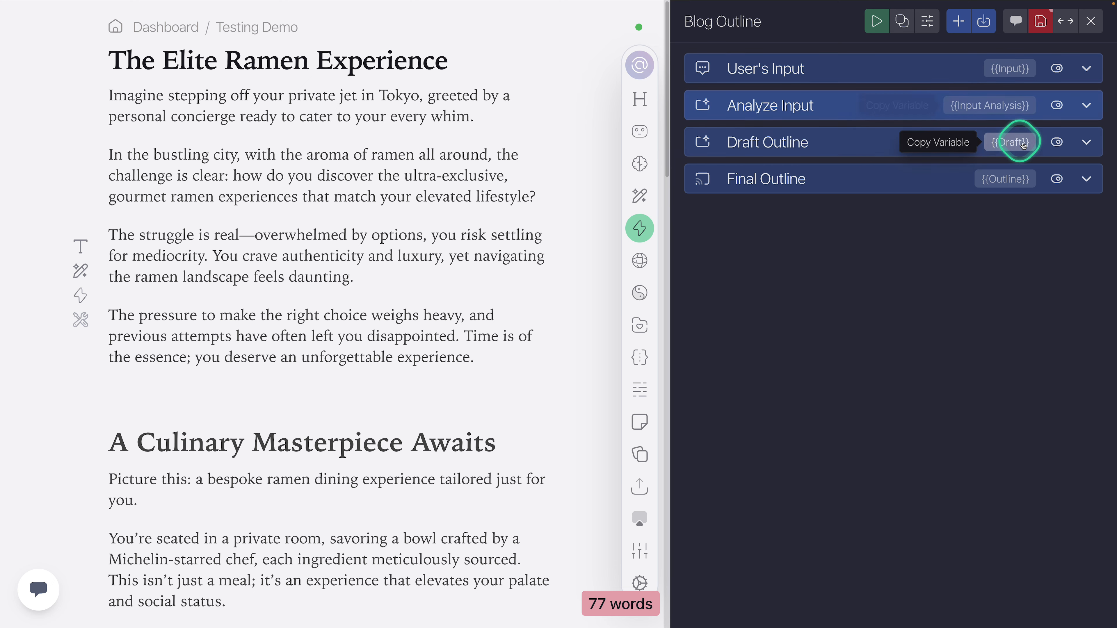
click(816, 180)
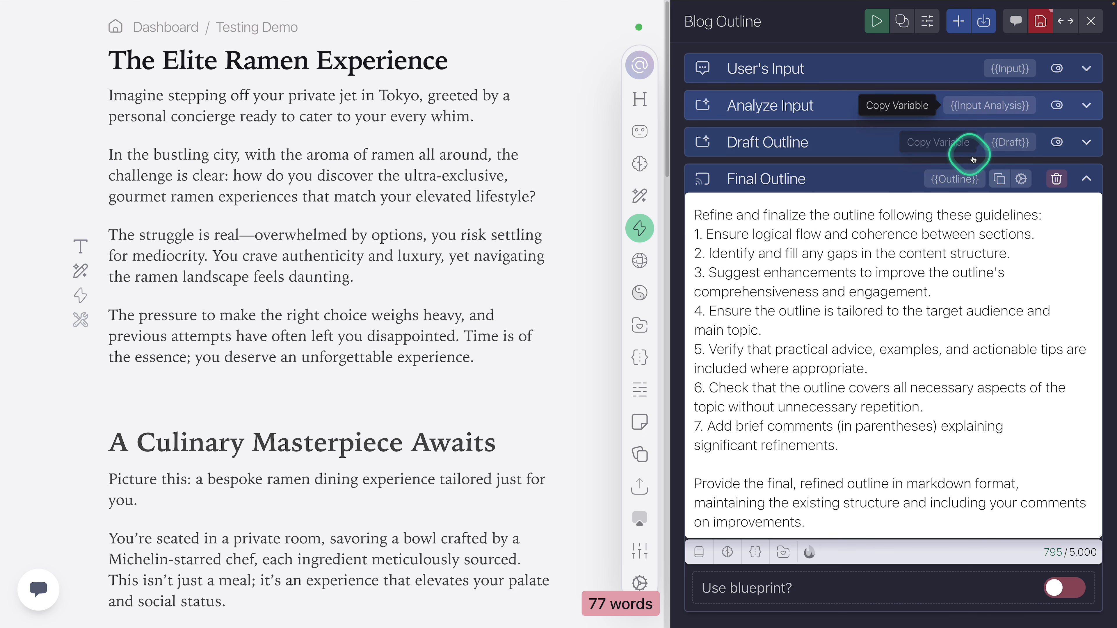
click(851, 179)
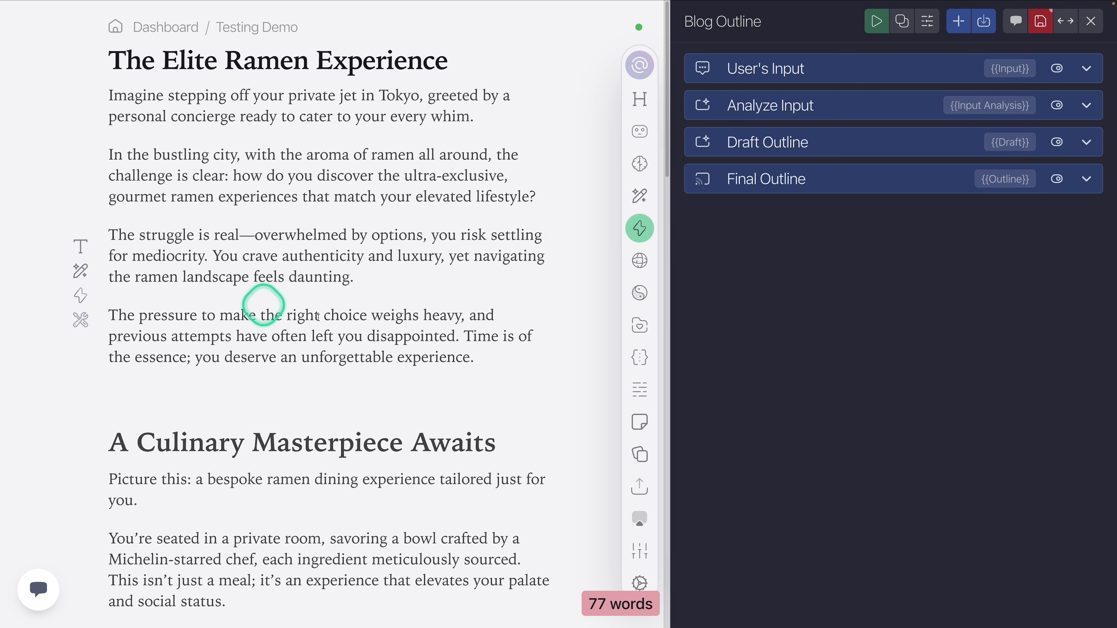
Step: Browse the list of document variables that can be inserted into the Final Outline prompt
click(799, 181)
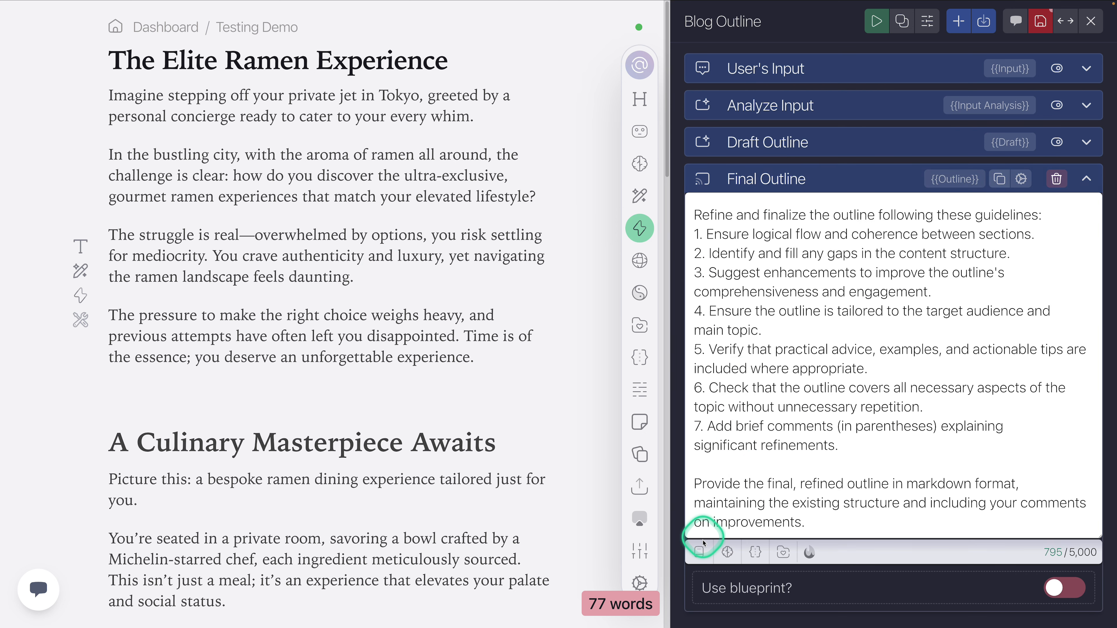
click(701, 553)
scroll(796, 473, down, 1)
scroll(797, 477, down, 3)
scroll(796, 475, up, 1)
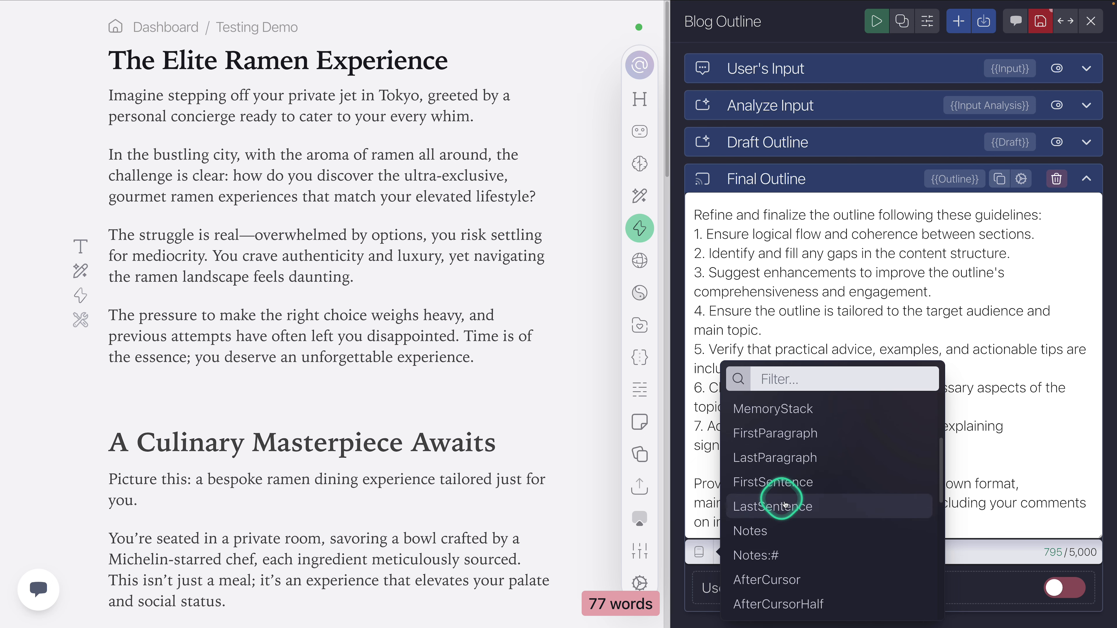
scroll(782, 493, down, 2)
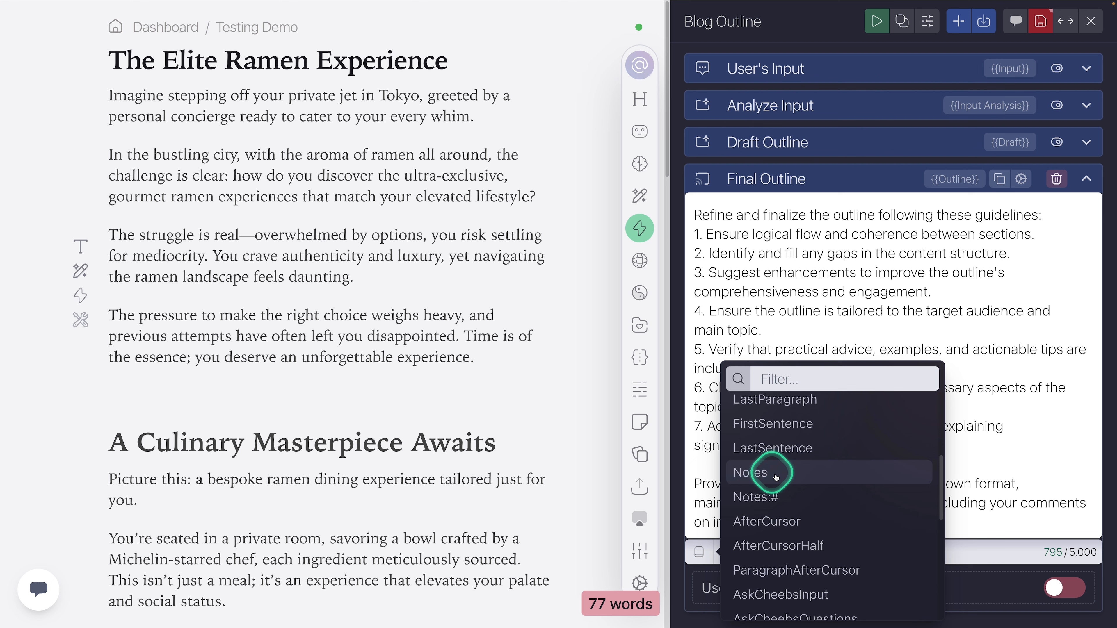
scroll(776, 478, down, 1)
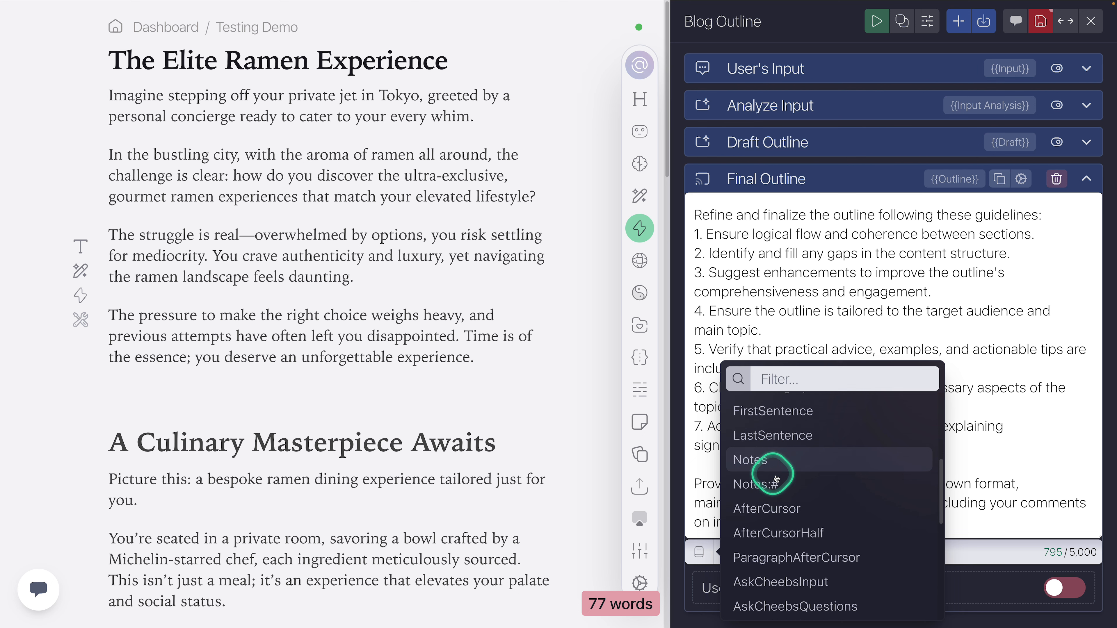
click(798, 316)
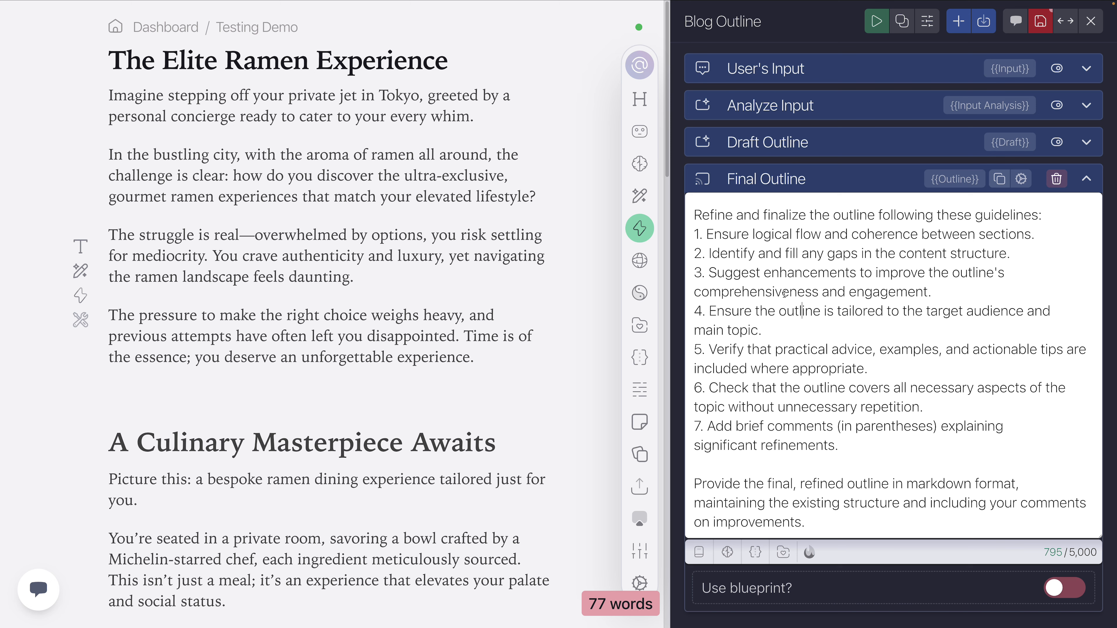
click(699, 552)
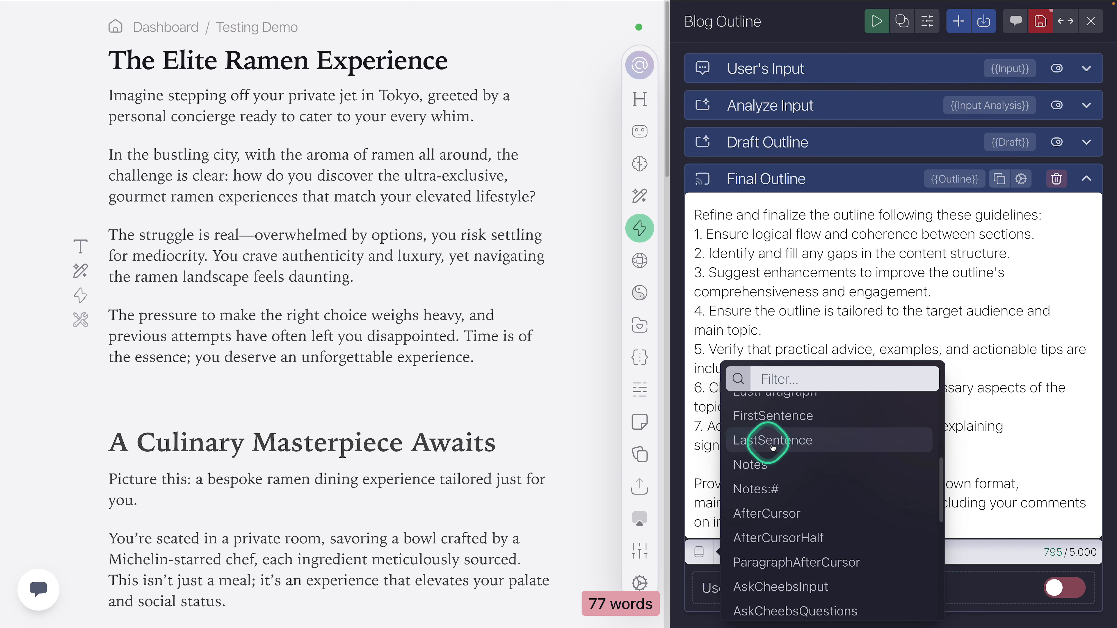
Step: Highlight the sentence "Time is of the essence; you deserve an unforgettable experience." in the document
click(493, 386)
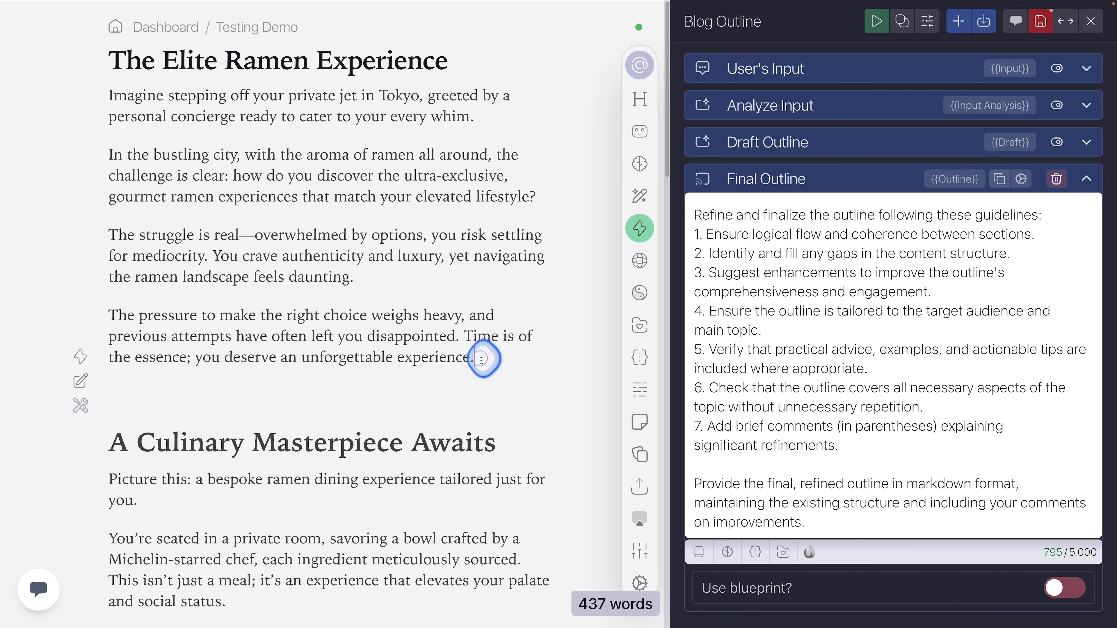
drag(481, 357, 462, 337)
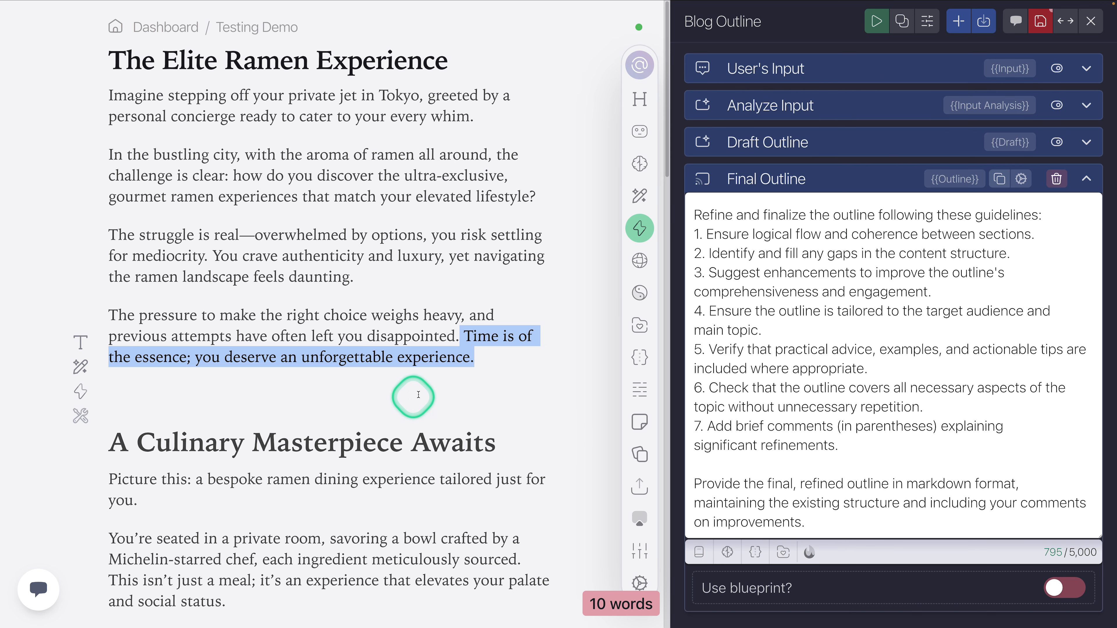
click(424, 389)
drag(498, 345, 465, 335)
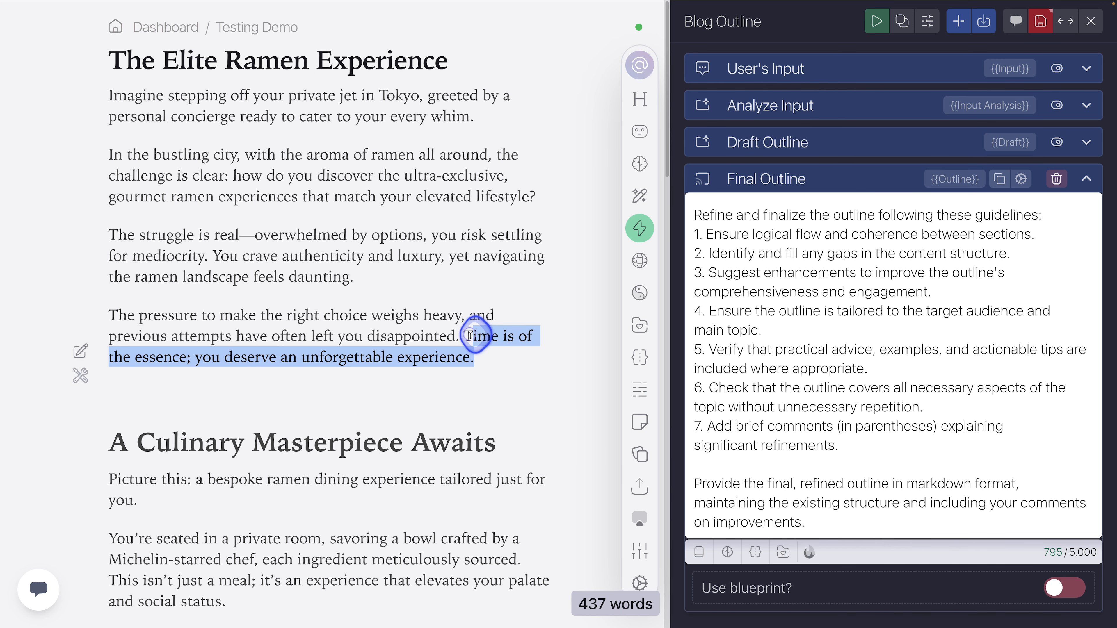
Step: Insert the {{LastSentence}} variable on its own line after guideline 7 in the Final Outline prompt, and select it
click(835, 445)
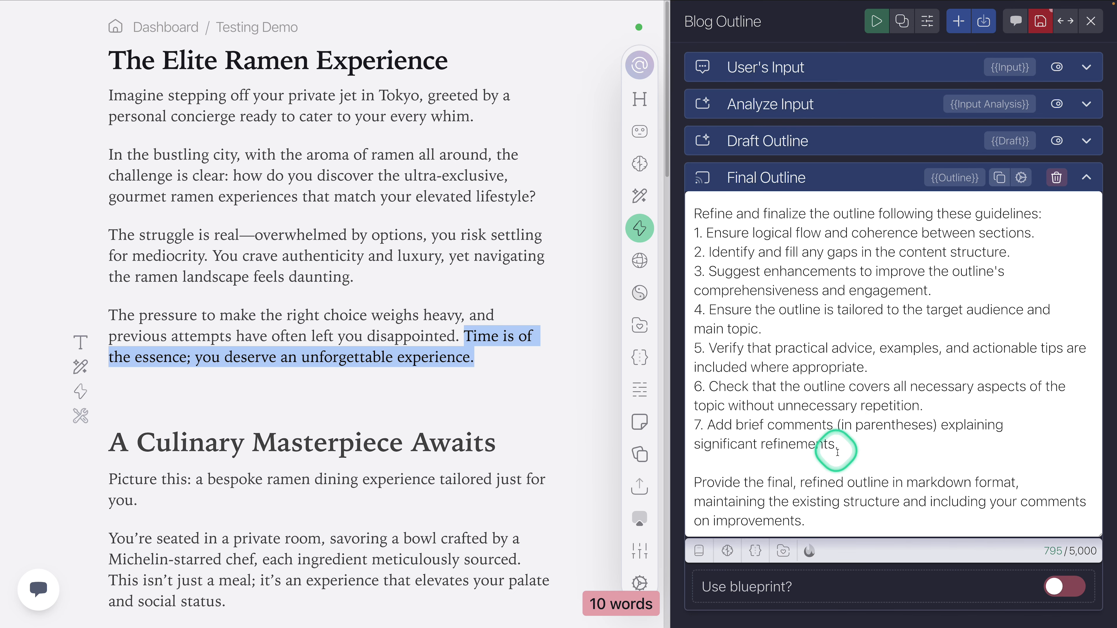
key(Return)
key(Return)
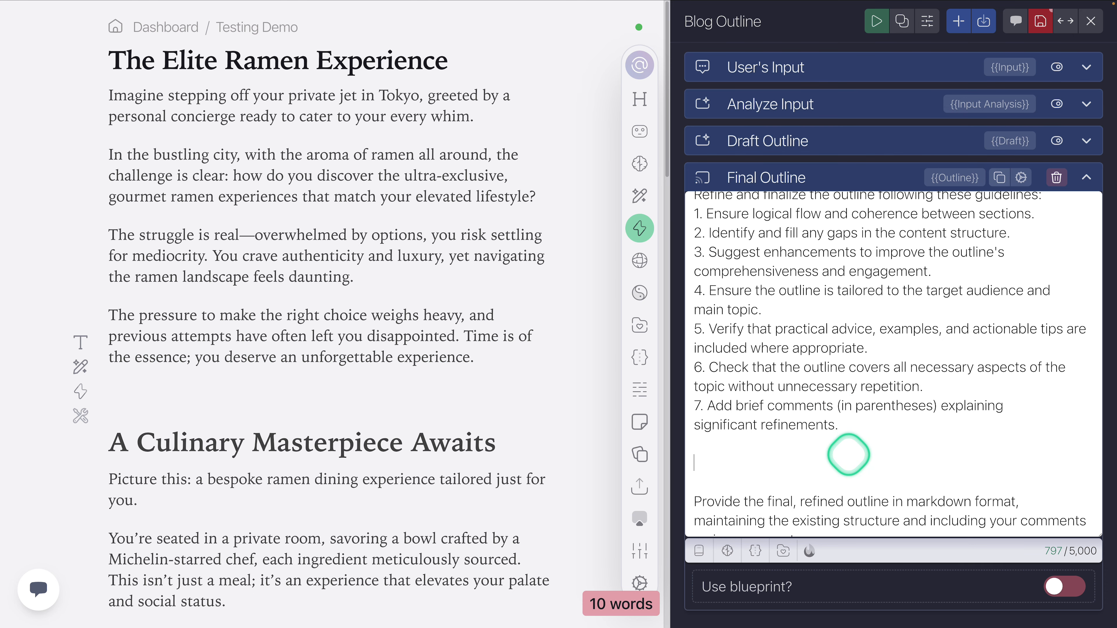
click(699, 551)
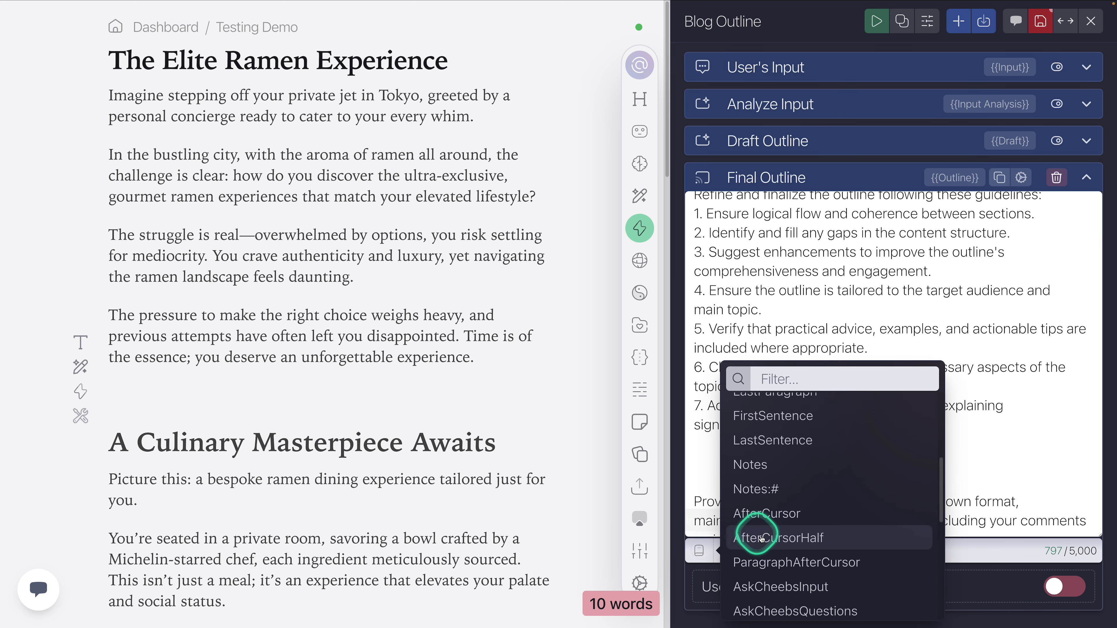
click(787, 431)
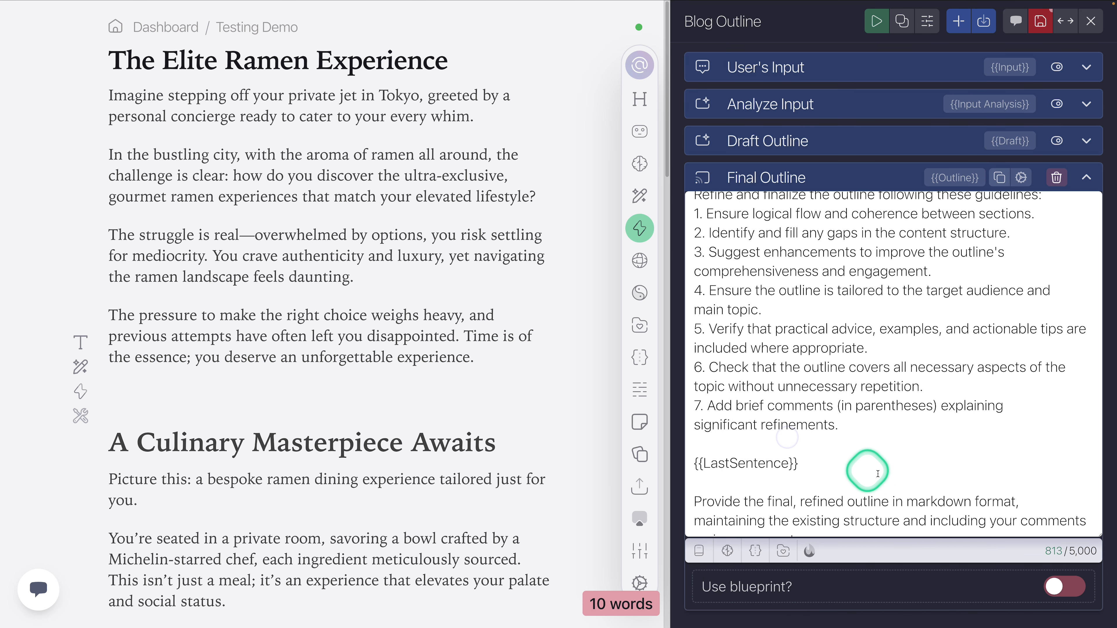
drag(812, 464, 681, 462)
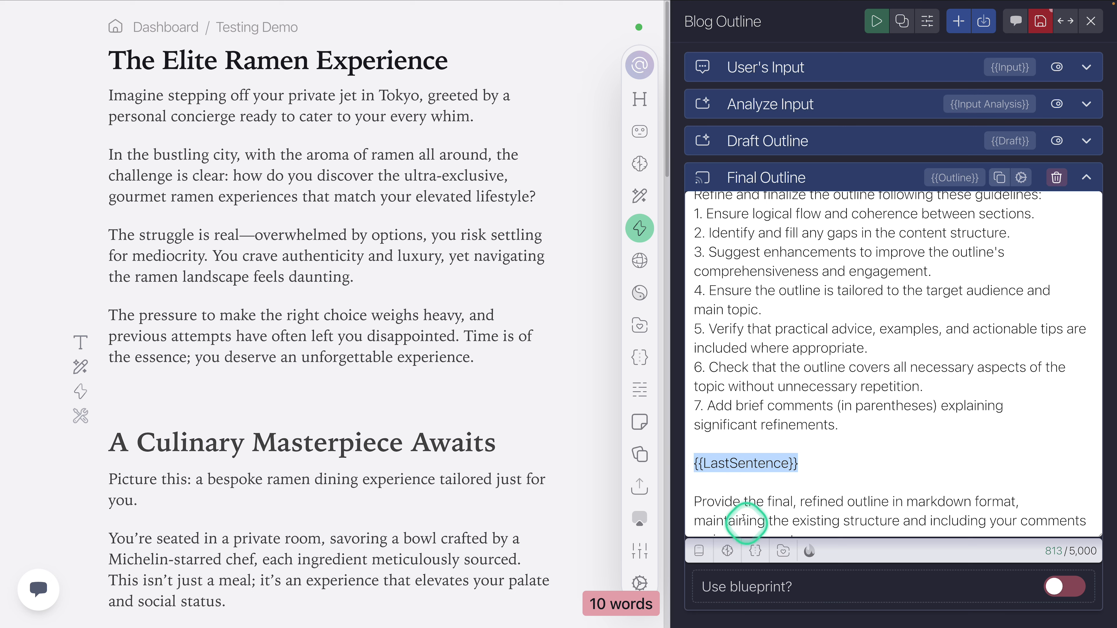
click(818, 462)
drag(801, 462, 788, 463)
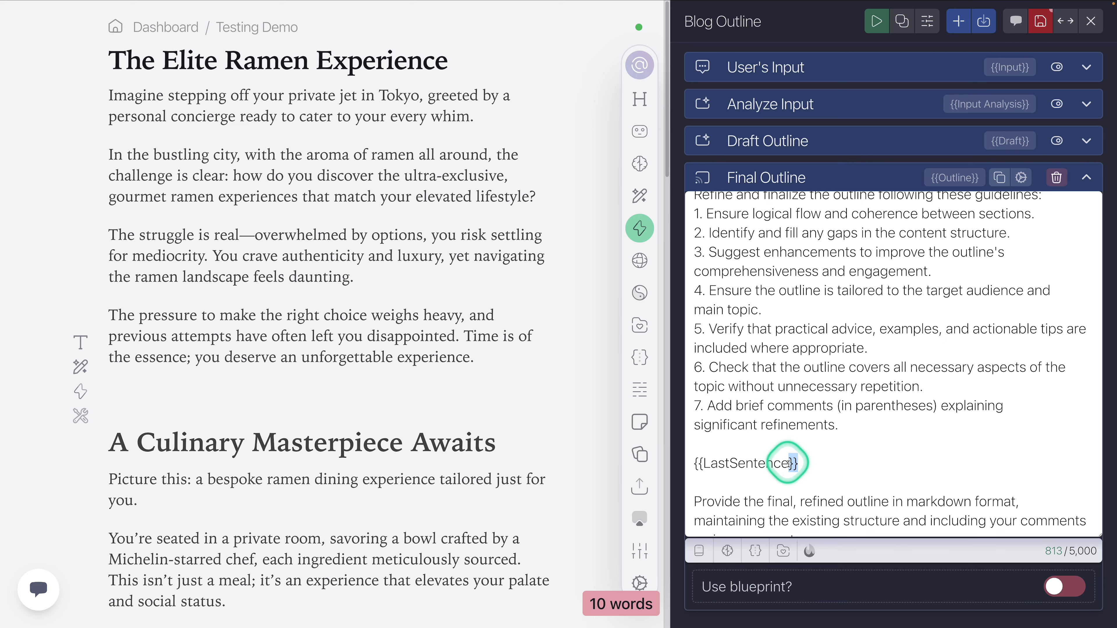
click(812, 462)
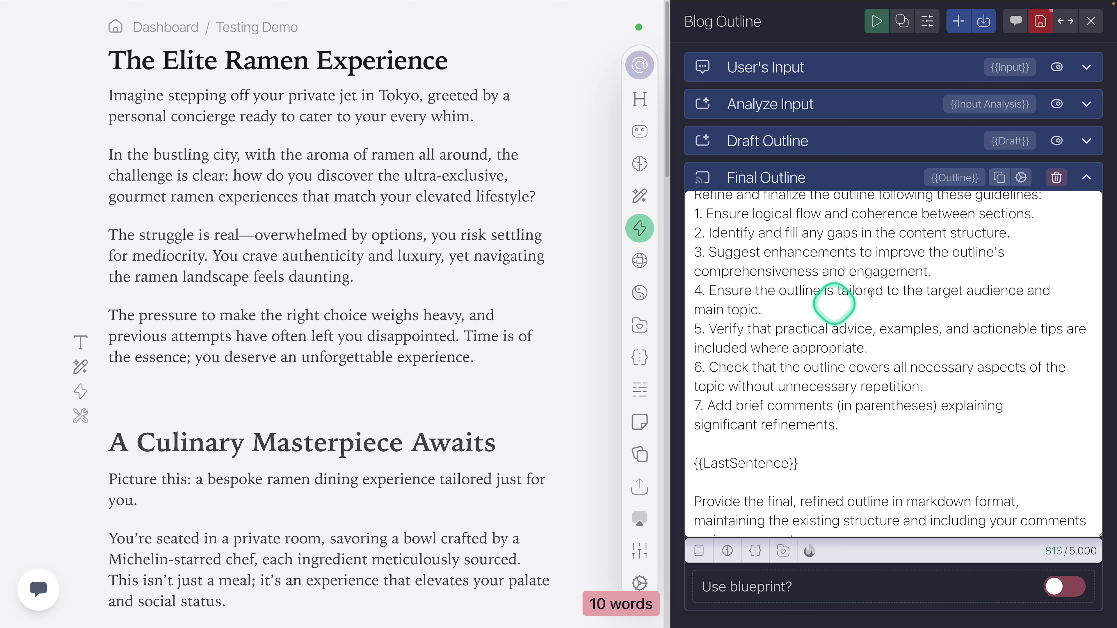
drag(797, 464, 688, 479)
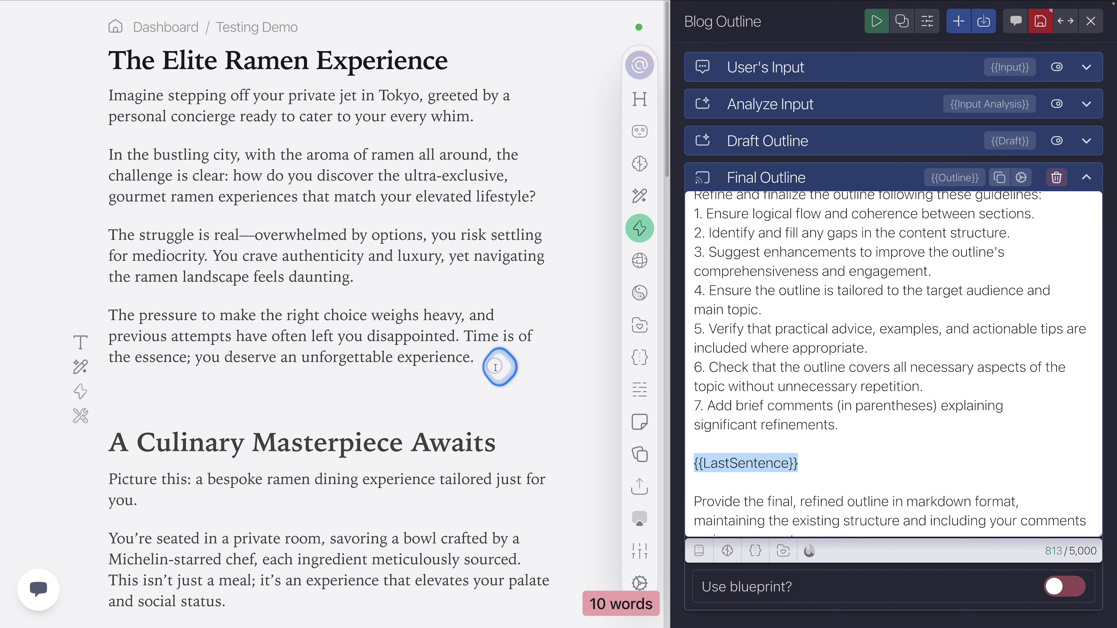
Step: Replace the {{LastSentence}} variable in the Final Outline prompt with the document sentence "Time is of the essence; you deserve an unforgettable experience."
drag(474, 357, 461, 342)
key(ctrl+c)
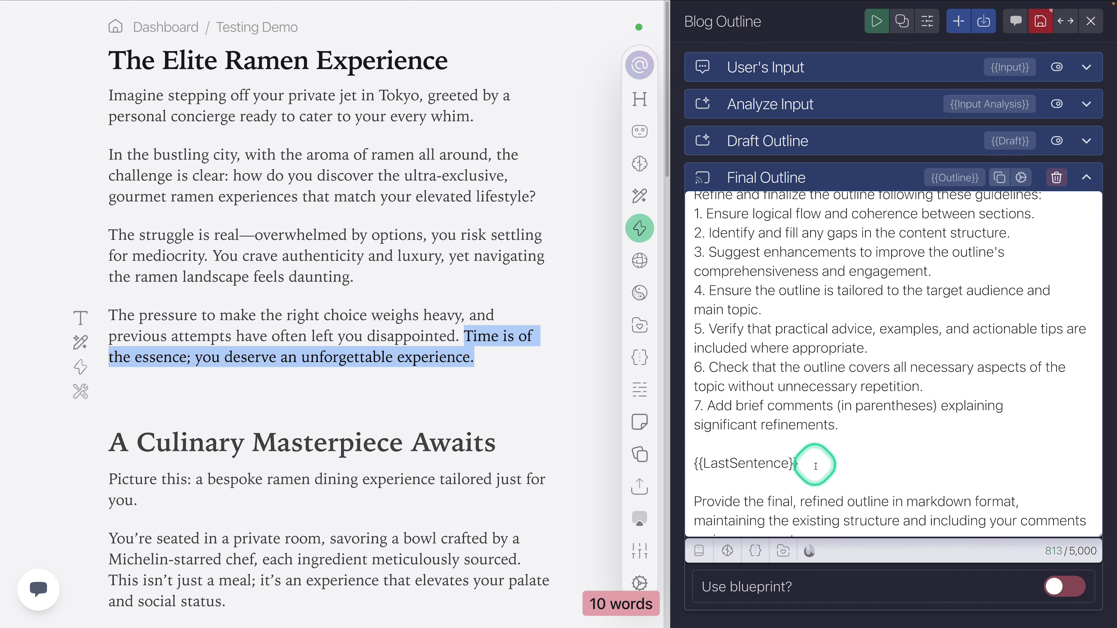
drag(807, 465, 686, 465)
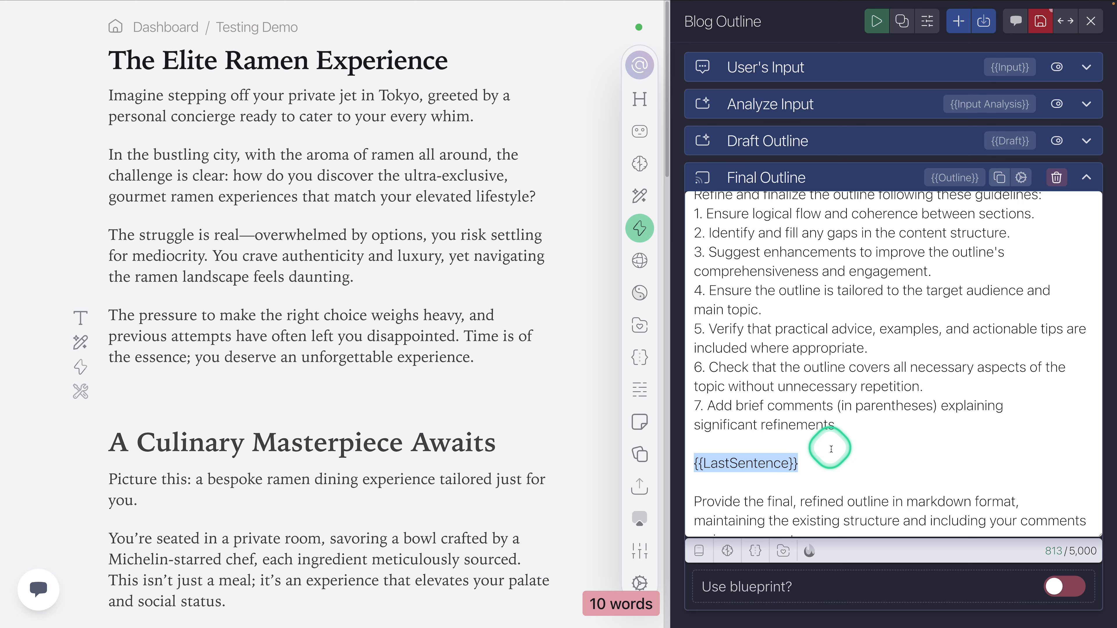
key(ctrl+v)
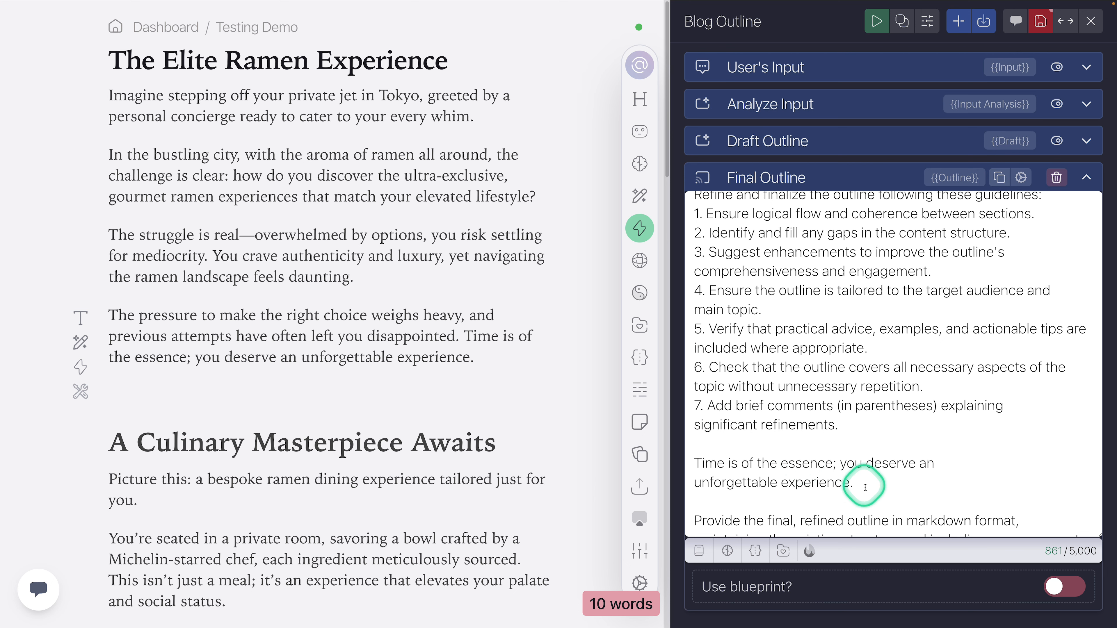
drag(864, 488, 688, 458)
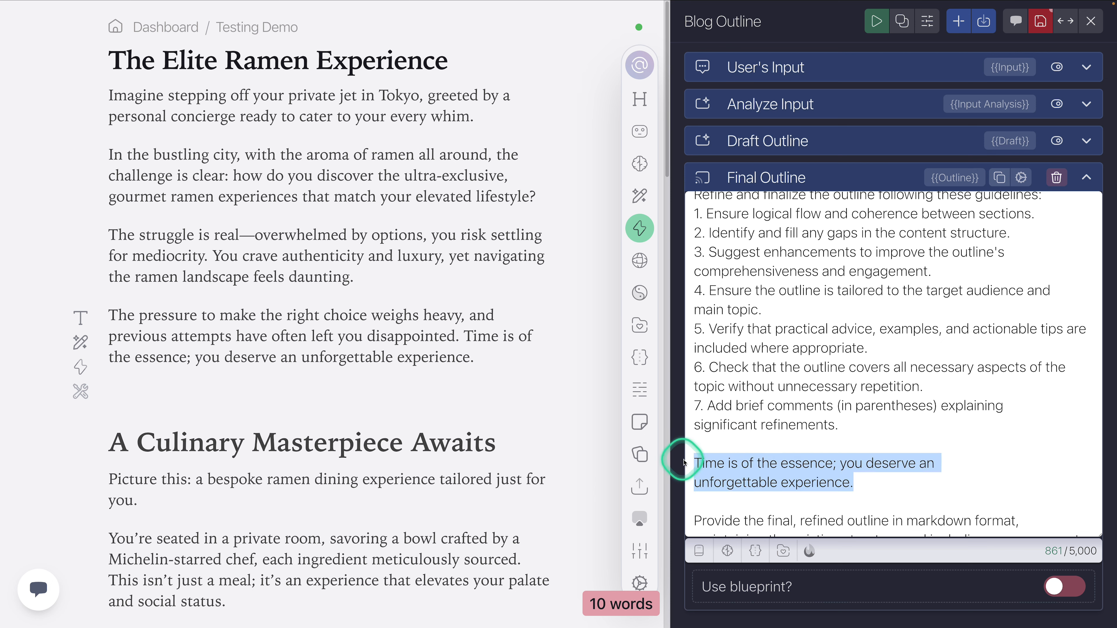
click(855, 468)
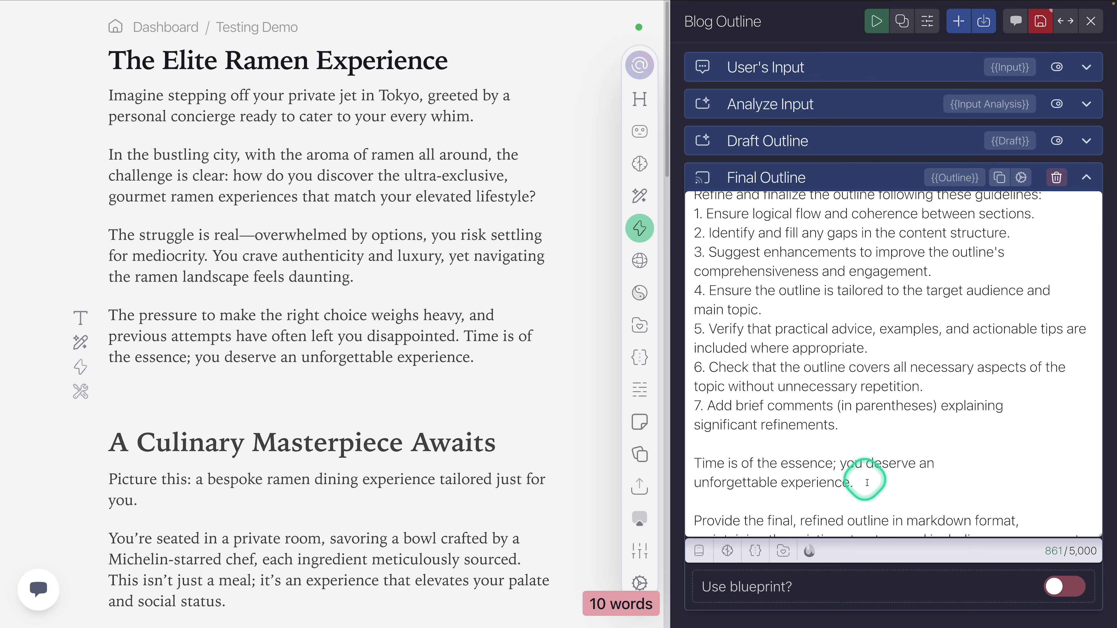
Step: Replace the pasted sentence in the Final Outline prompt with the LastSentence document variable, and collapse the task
drag(867, 483, 688, 462)
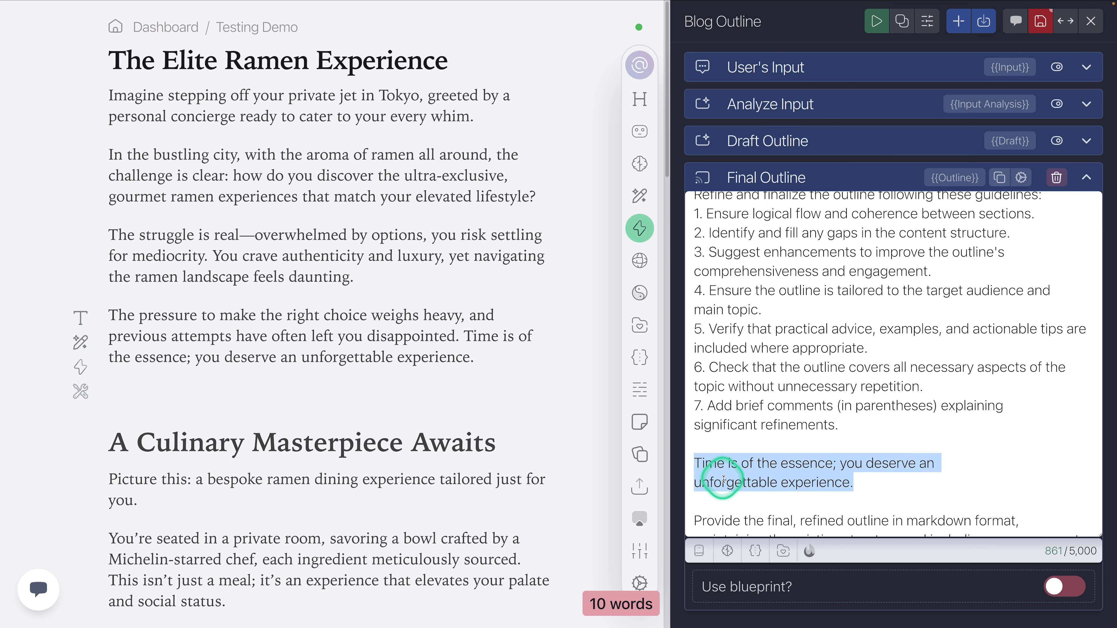
key(BackSpace)
click(700, 551)
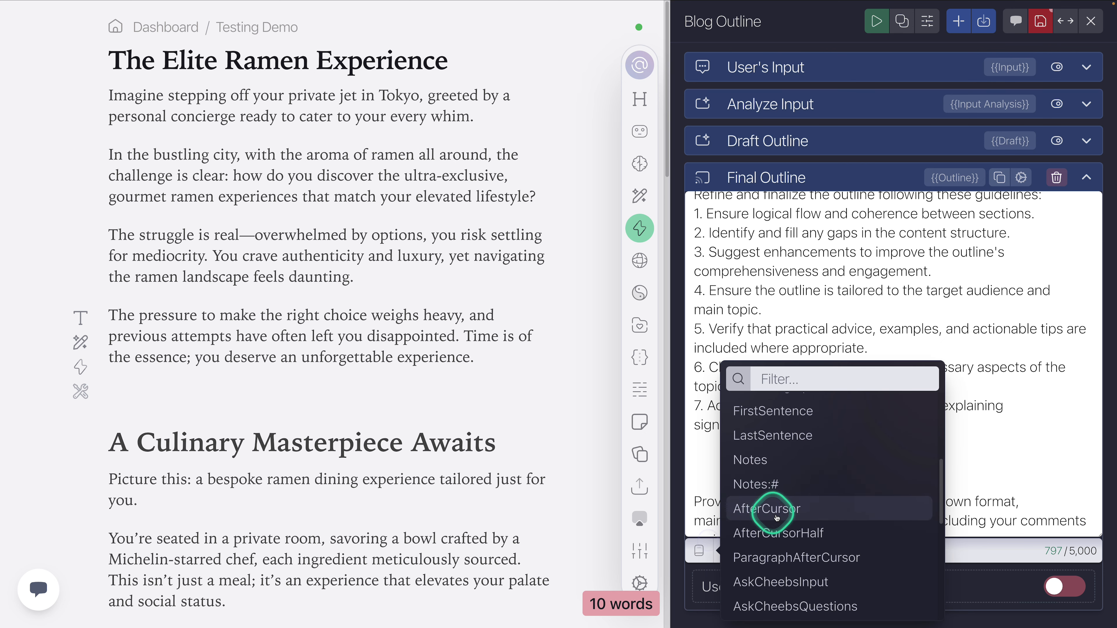
click(783, 446)
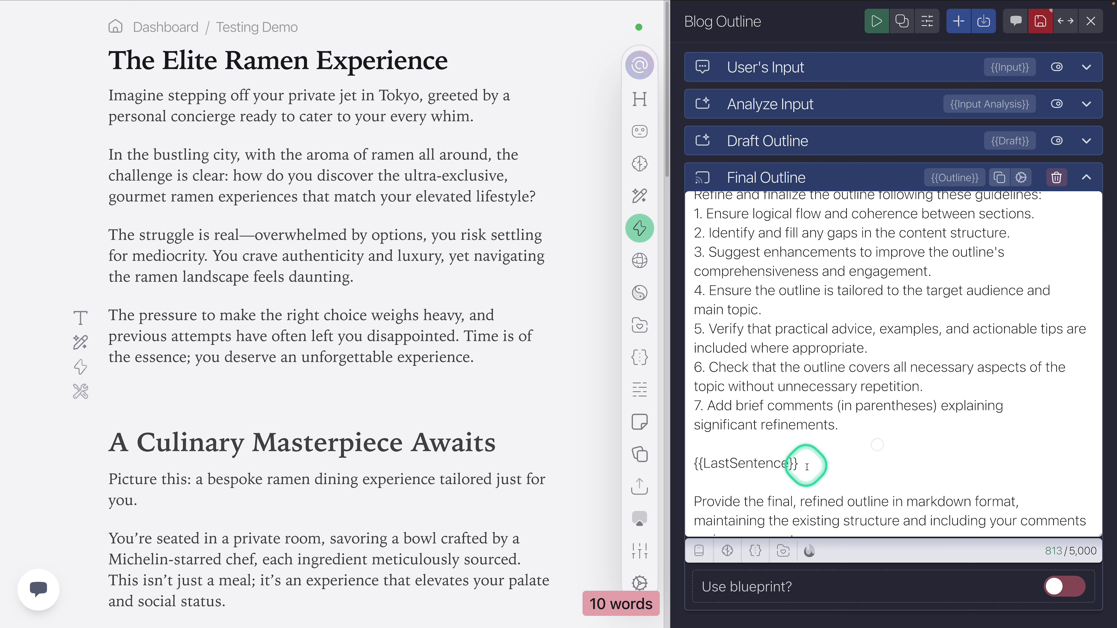
drag(803, 466, 696, 463)
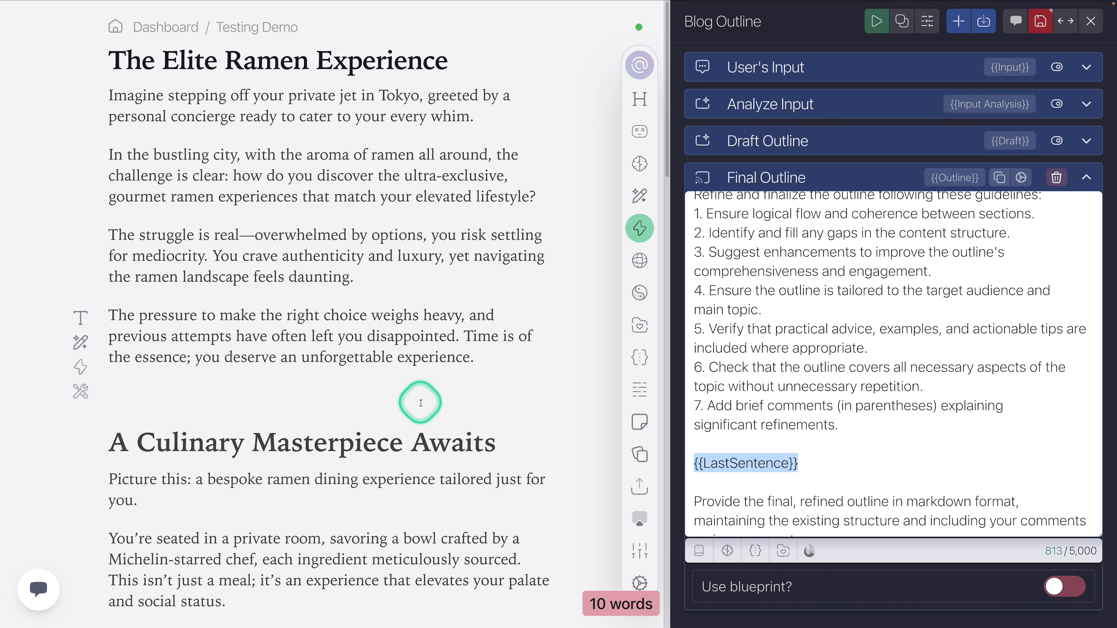
click(307, 387)
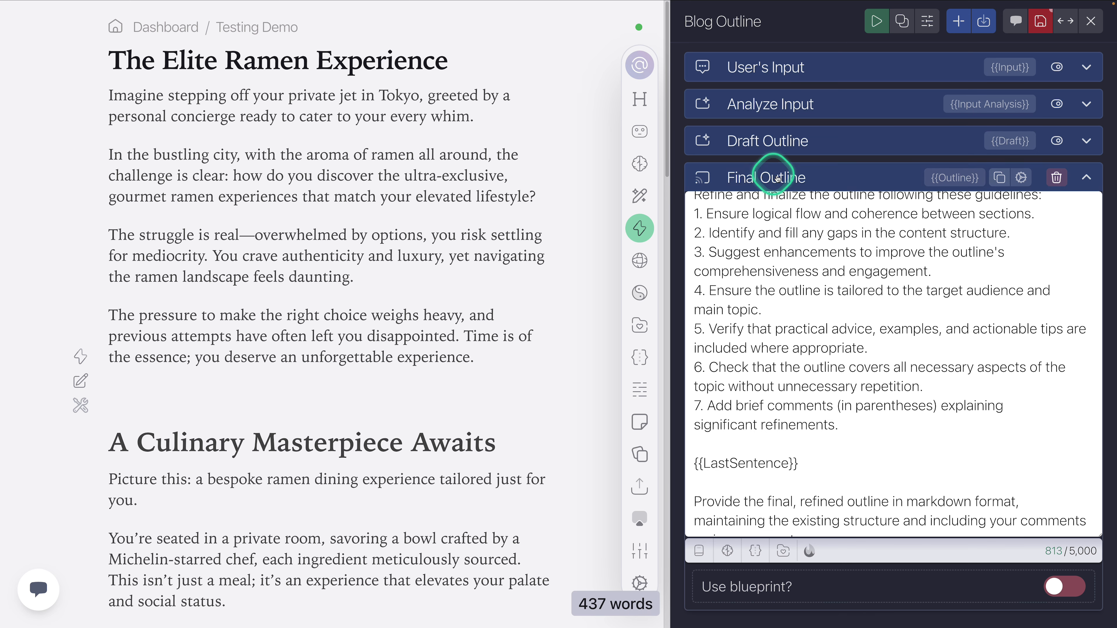
click(776, 178)
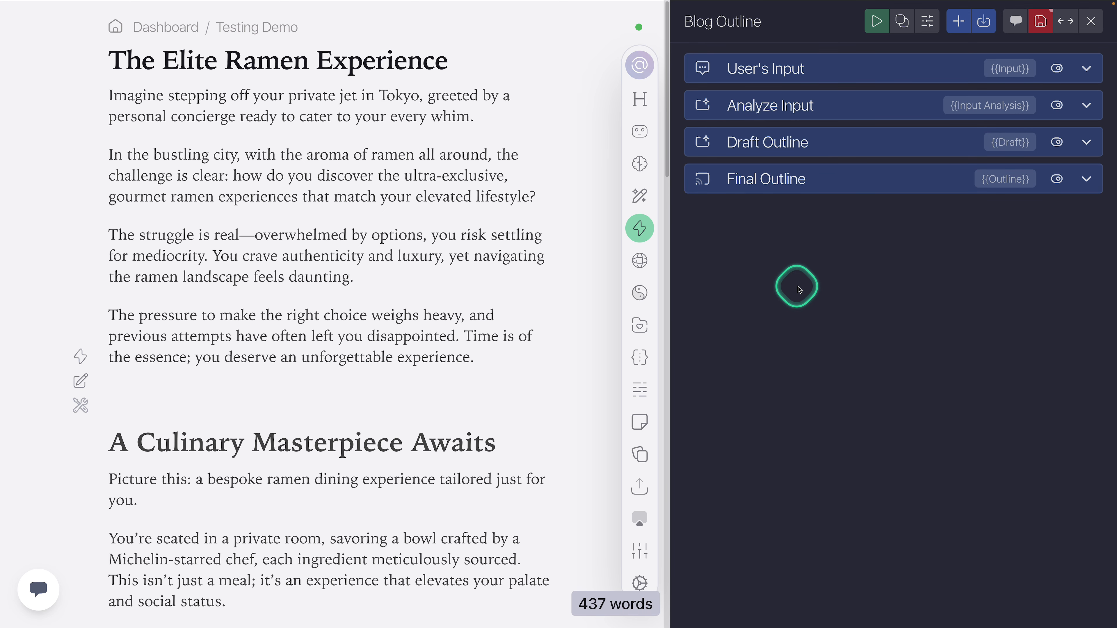
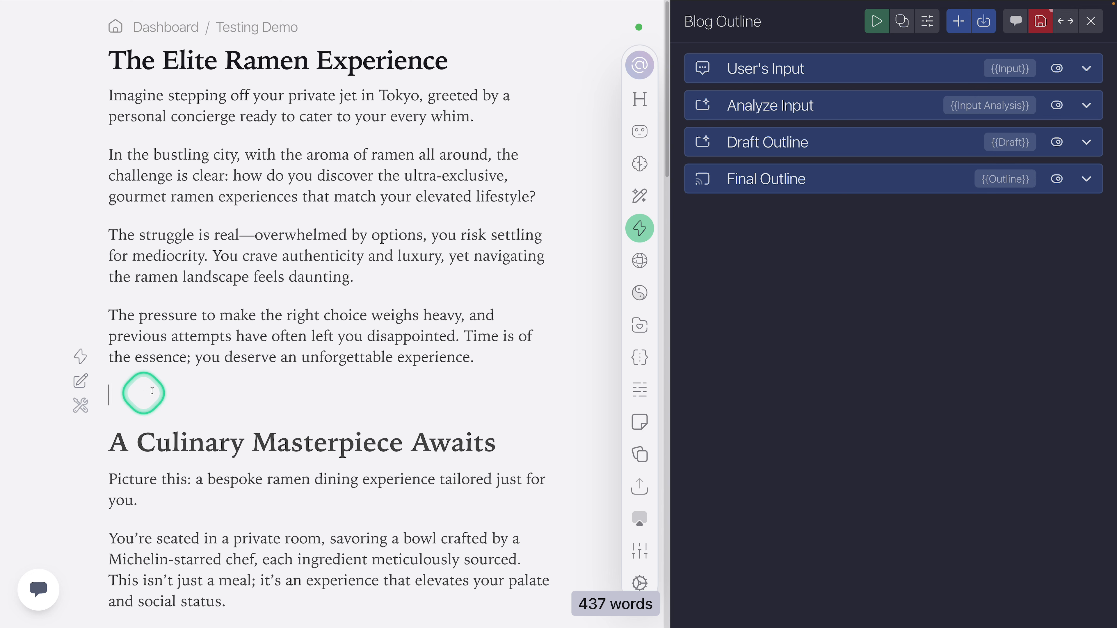
Step: Close the Blog Outline action and create a new action named "Next Paragraph" with a Stream Prompt task
click(1091, 20)
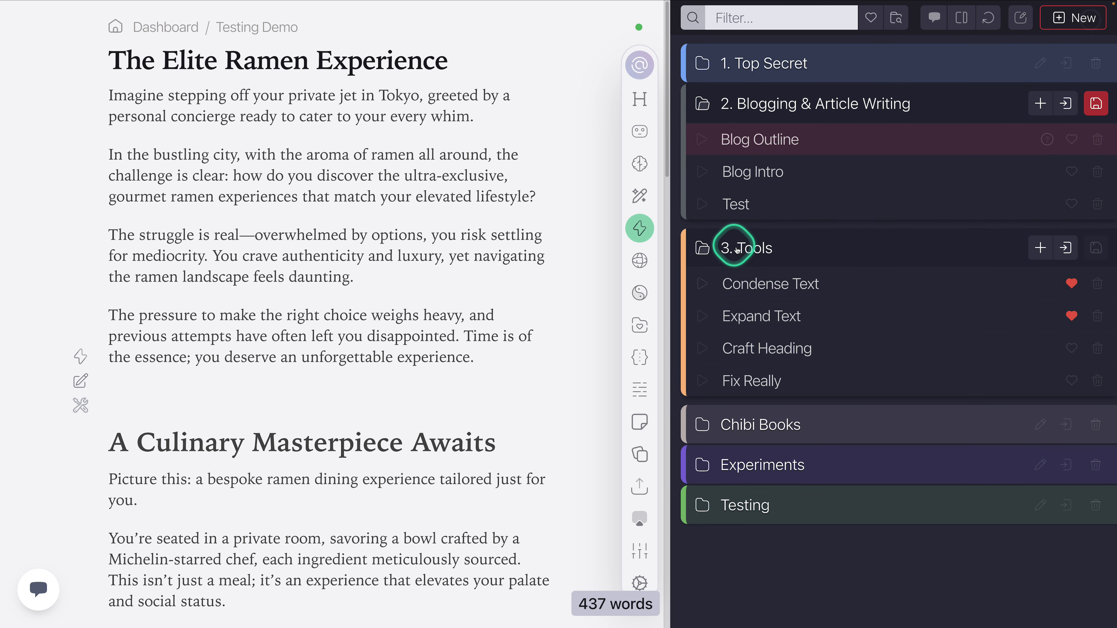
click(1065, 249)
text(Next Paragraph)
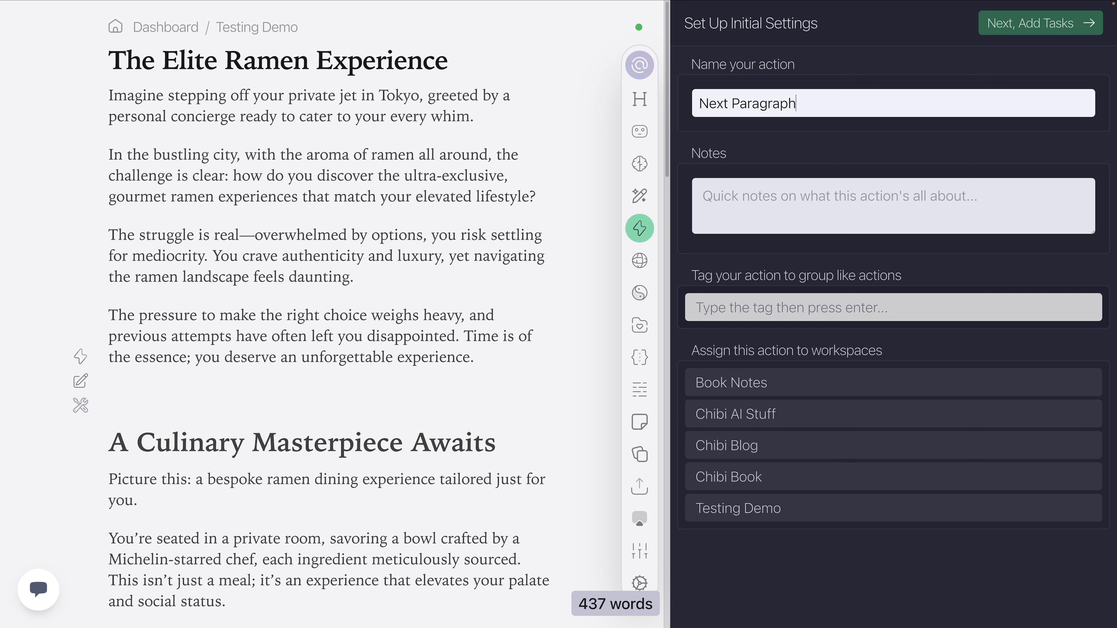
click(1043, 24)
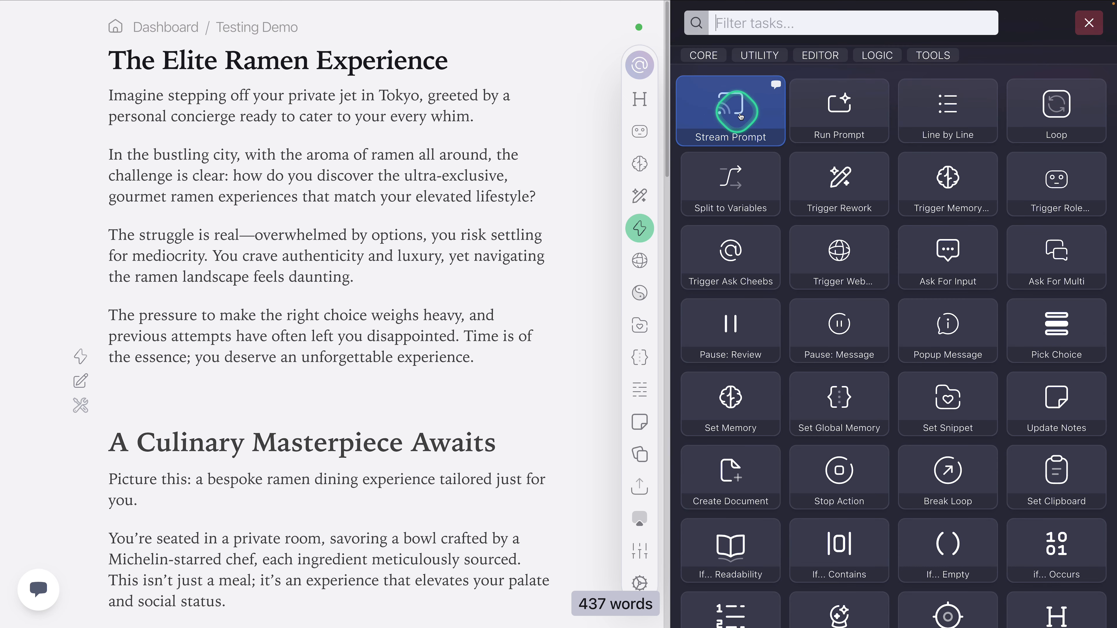
click(740, 117)
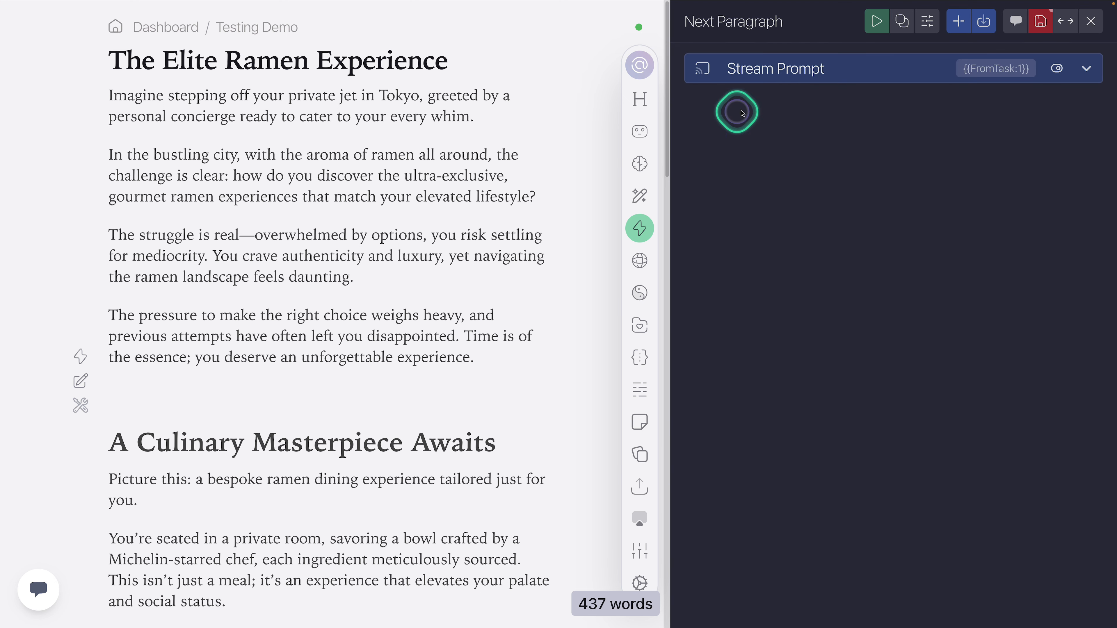
Step: Write the Stream Prompt task's prompt as "Write the next paragraph." followed by a separate line "Next paragraph:"
click(778, 71)
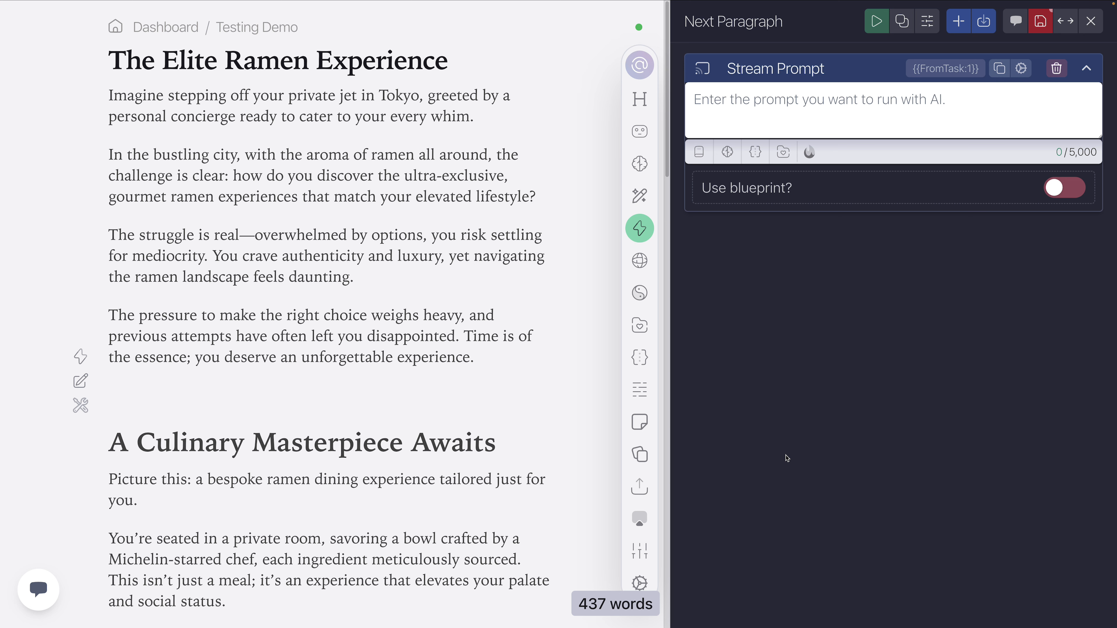
click(807, 99)
text(Write the next paragraph.)
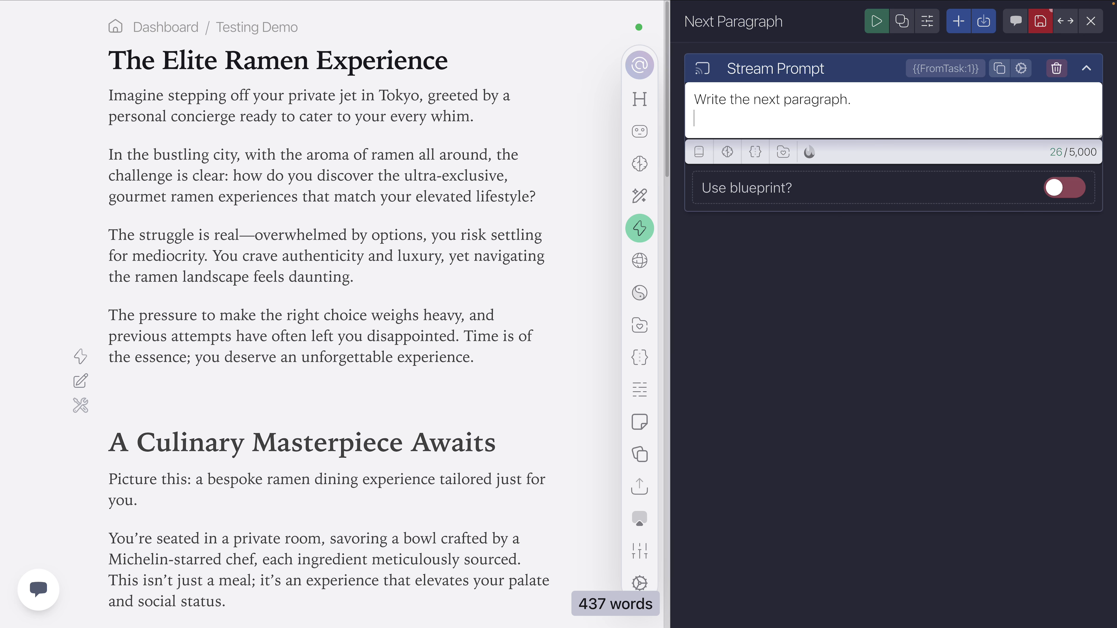
key(Return)
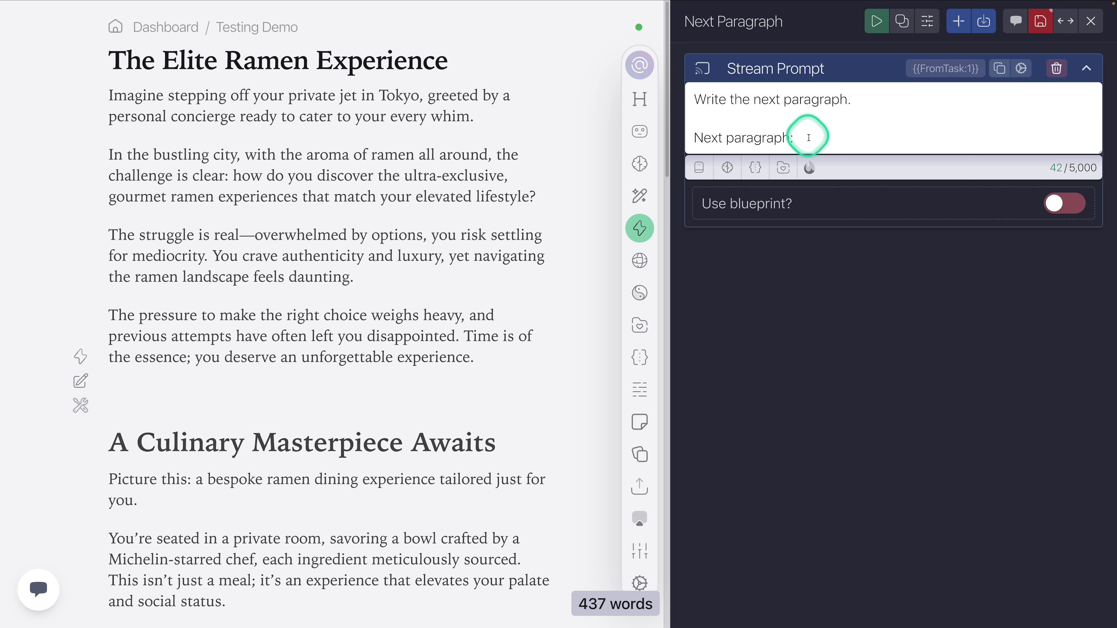
Step: Highlight the closing "Next paragraph:" line in the prompt
drag(814, 140, 673, 147)
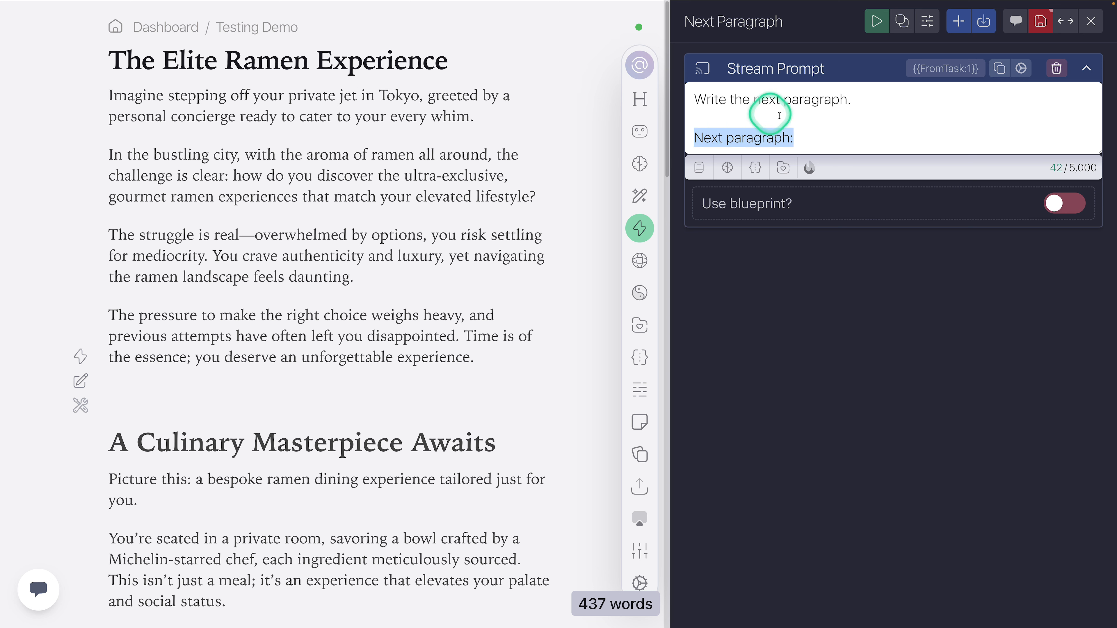
click(796, 140)
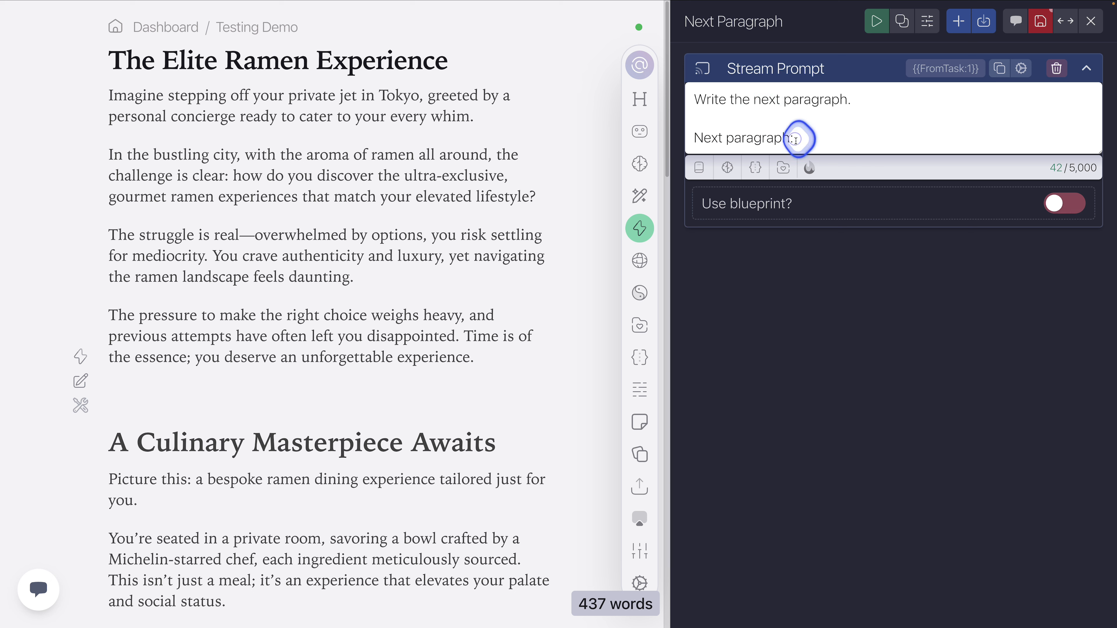
click(718, 140)
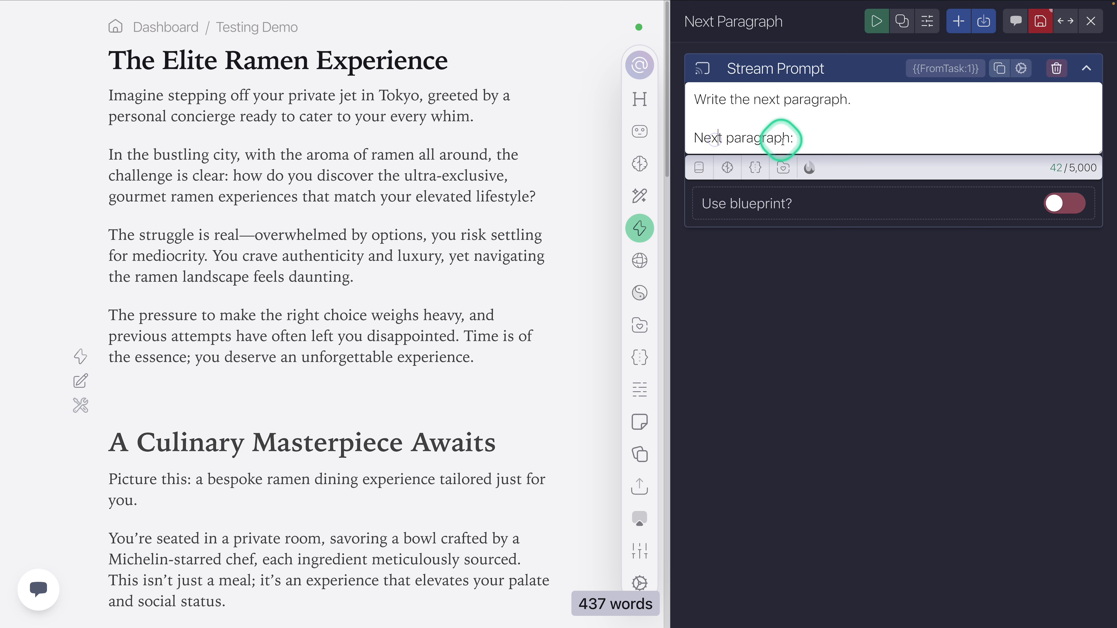
drag(797, 140, 701, 140)
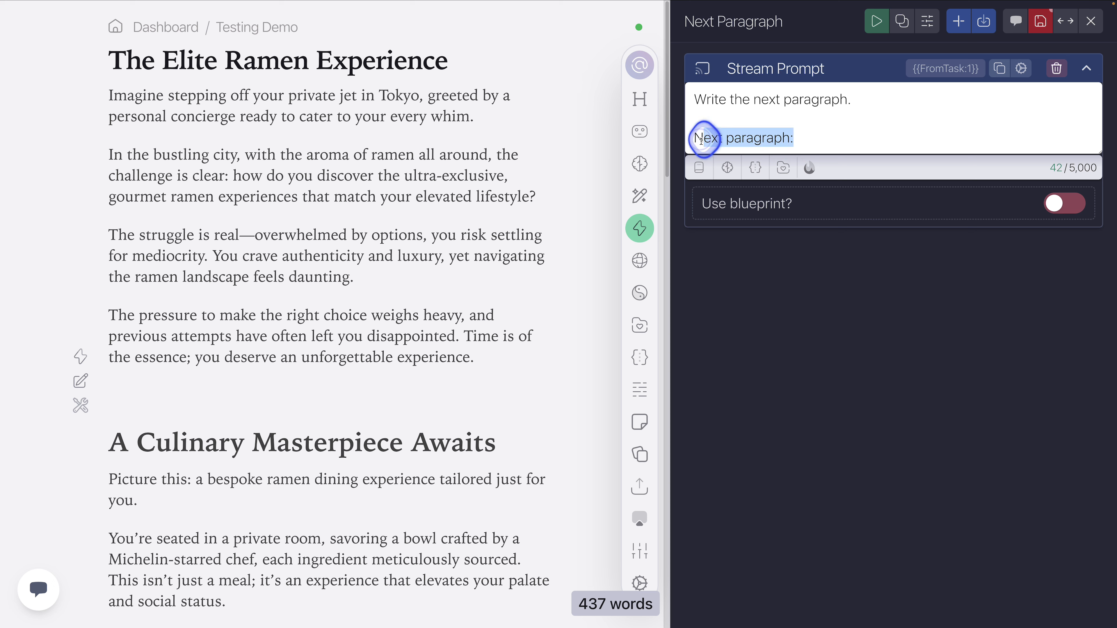
click(809, 137)
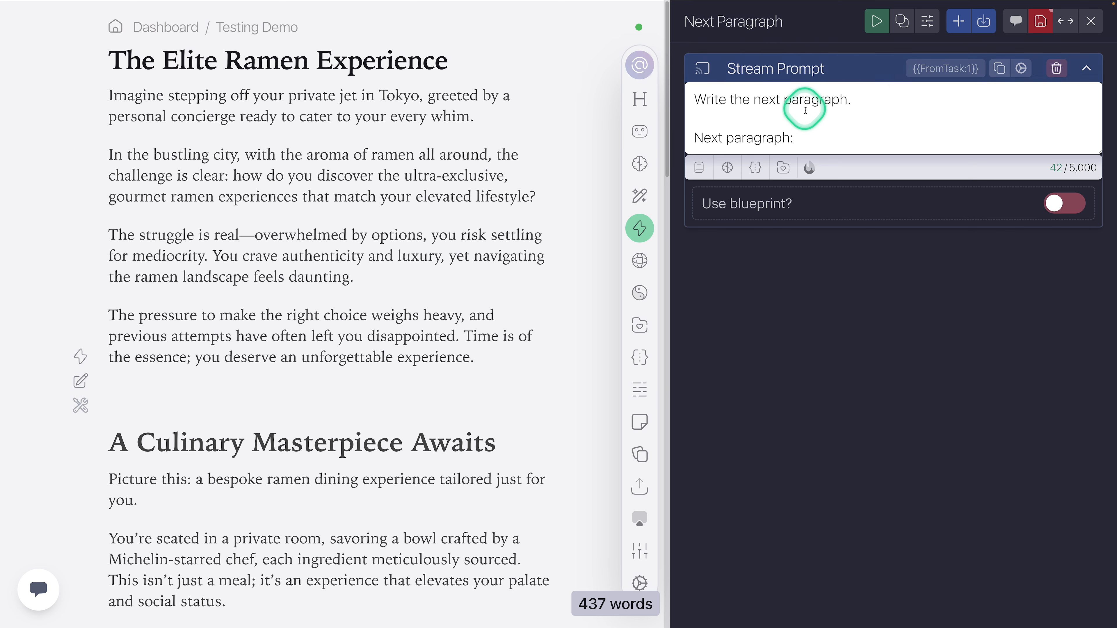
Step: Name the Stream Prompt task "Write Next Paragraph", set its variable name to "Next Paragraph", and collapse the task
click(1021, 68)
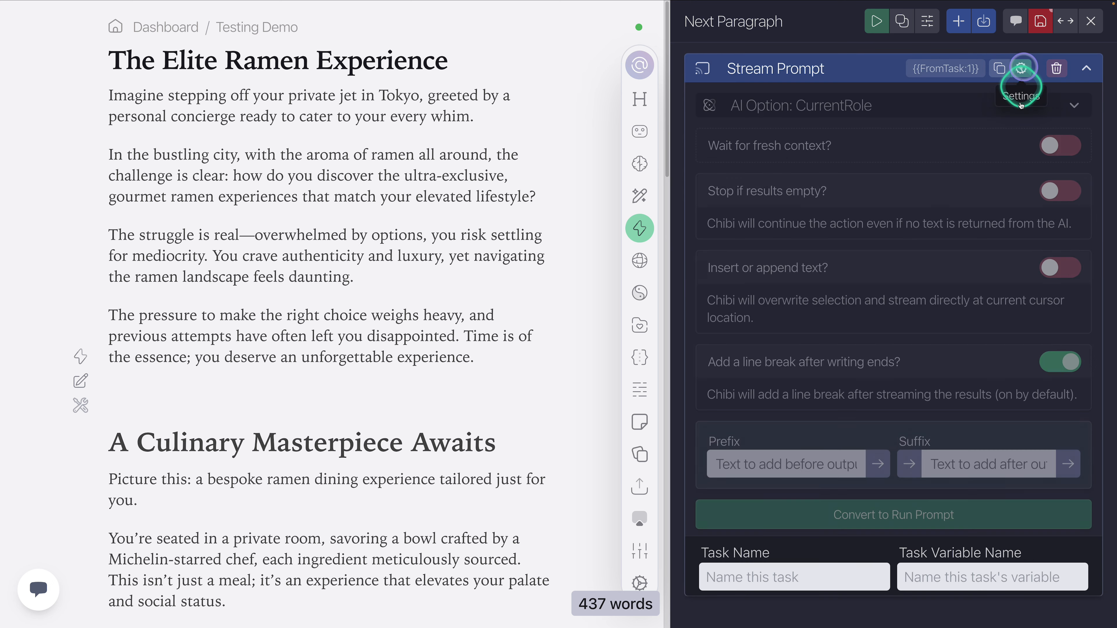
click(769, 578)
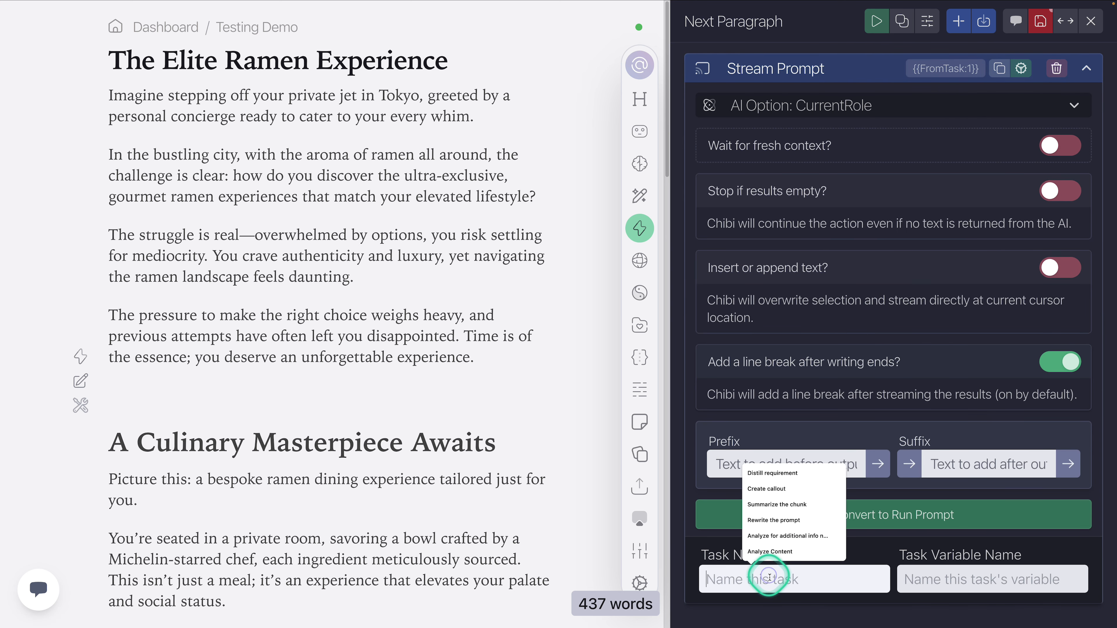
text(Writ)
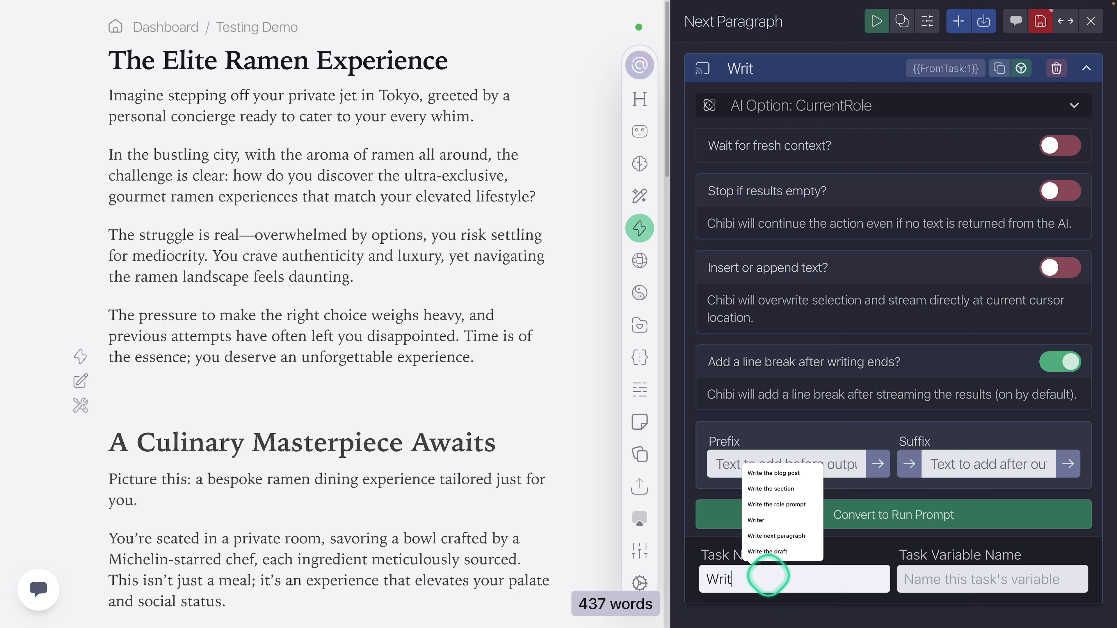
text(e Next Paragraph)
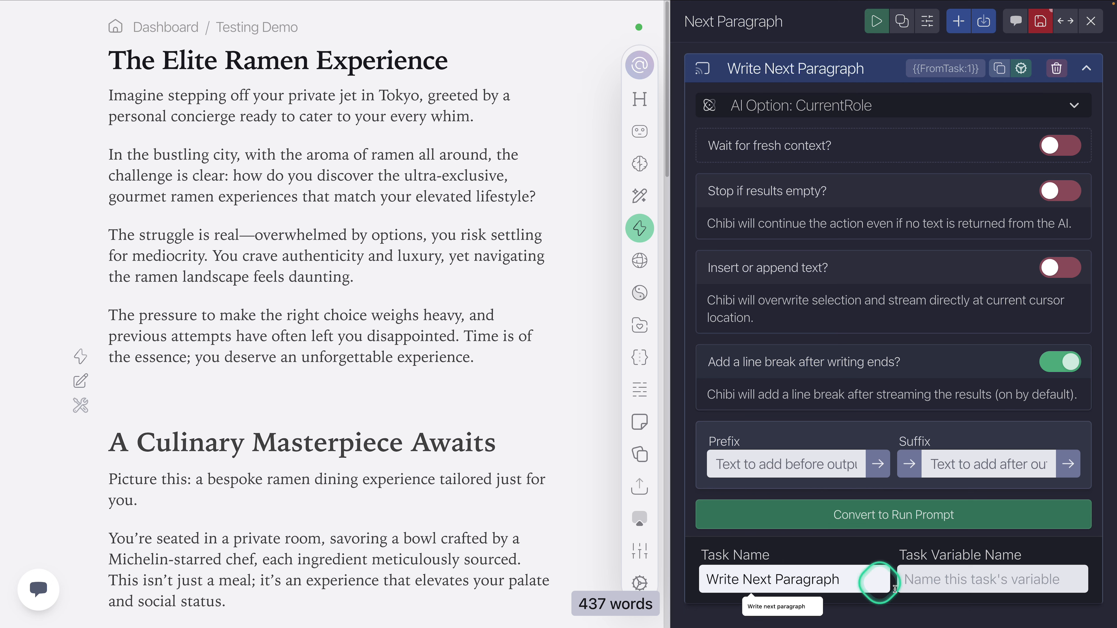
click(980, 579)
text(Next)
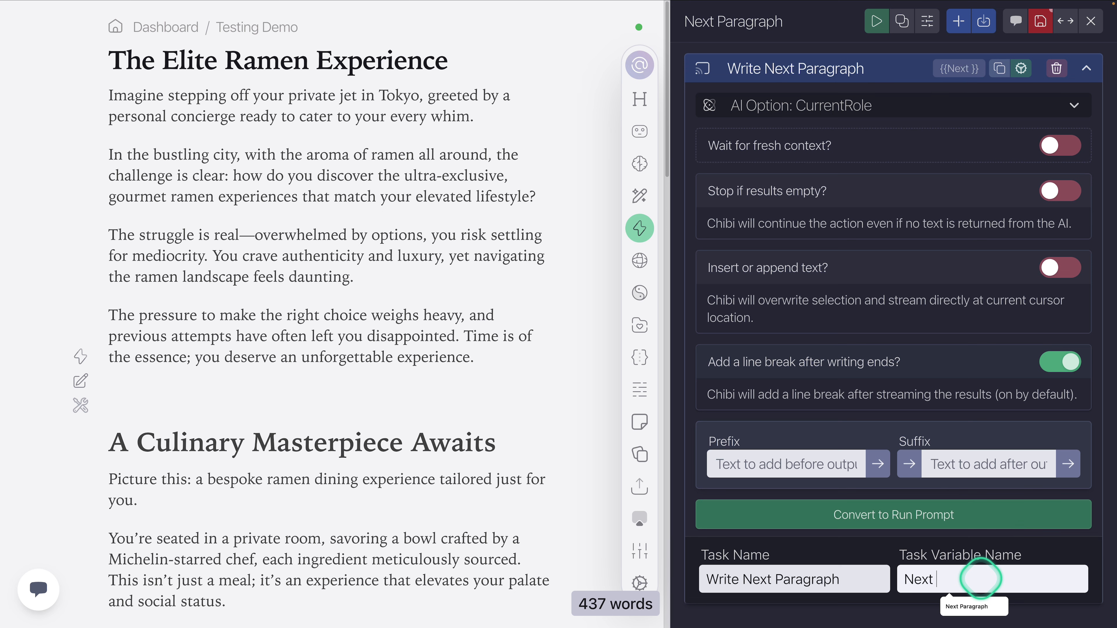
text( Paragraph)
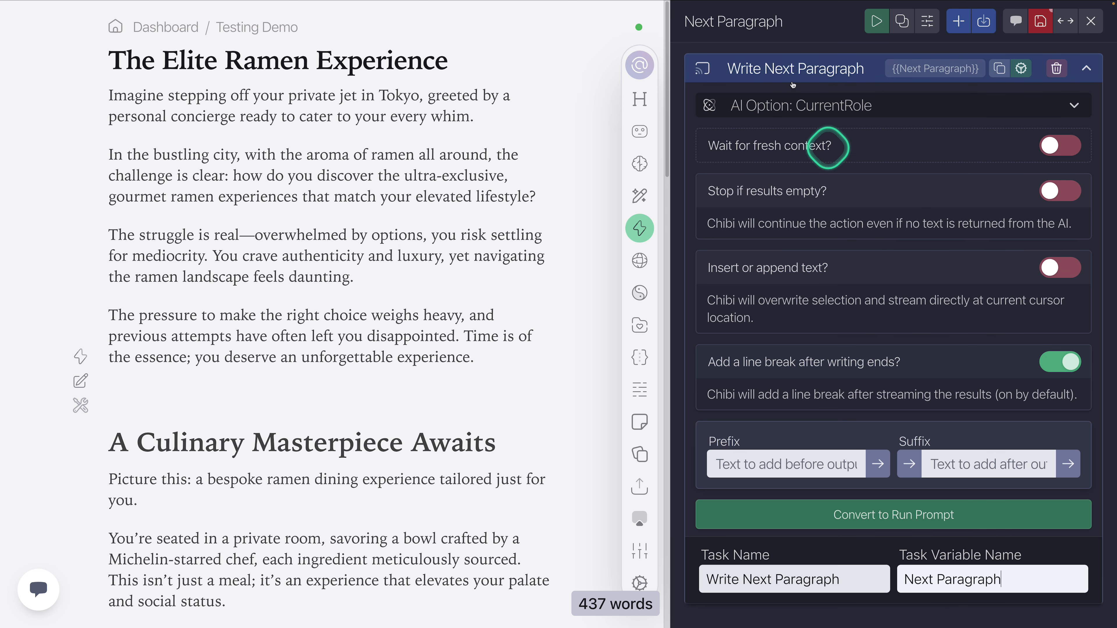
click(758, 70)
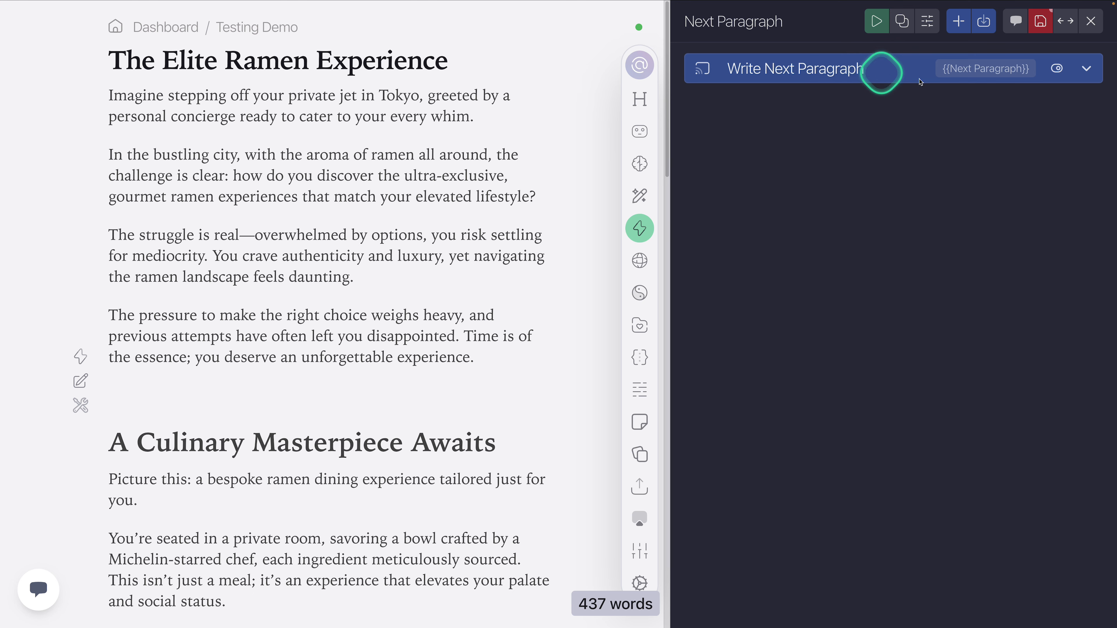
Step: Run the Next Paragraph action on the empty line above the heading "A Culinary Masterpiece Awaits"
click(793, 69)
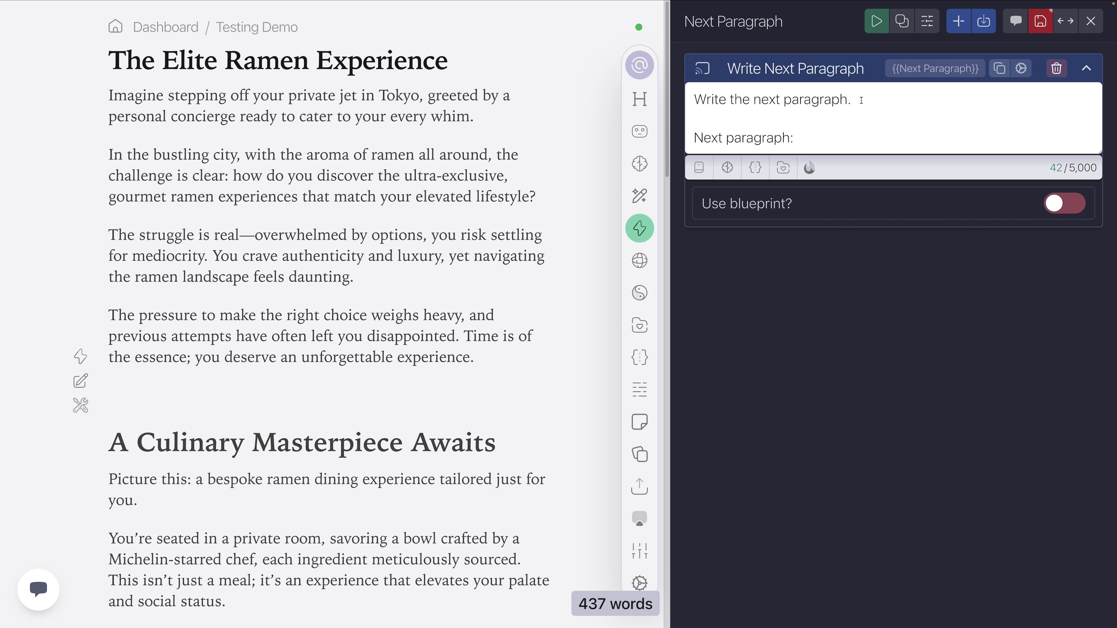
click(150, 394)
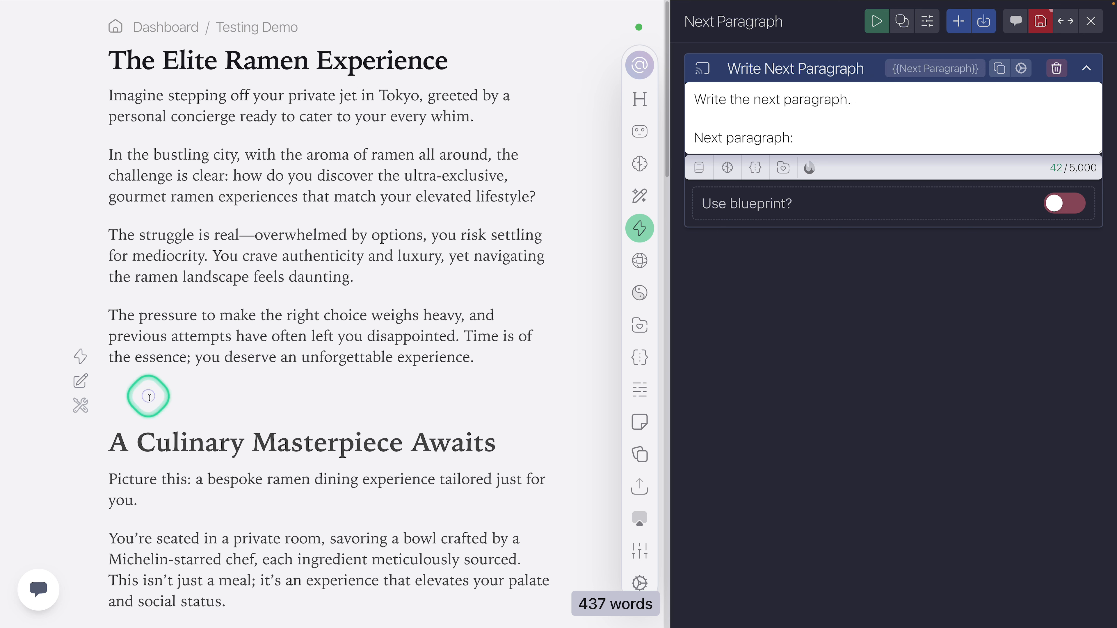
click(881, 26)
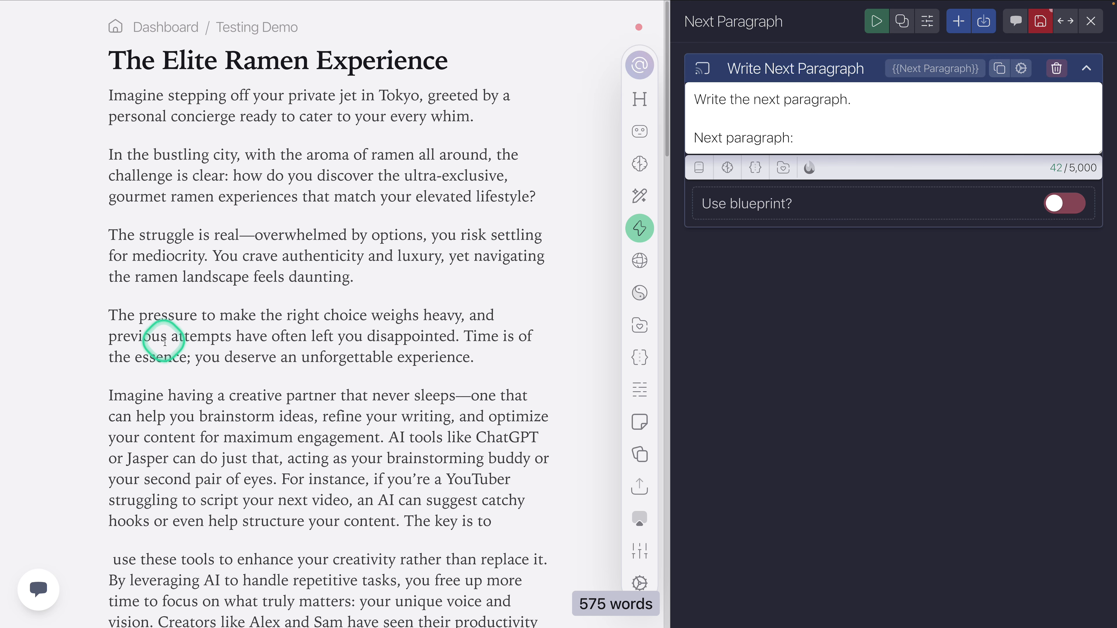
Step: Compare the article's introductory paragraphs with the paragraph generated beneath them, highlighting the passages in the document
drag(117, 315, 424, 338)
double_click(179, 228)
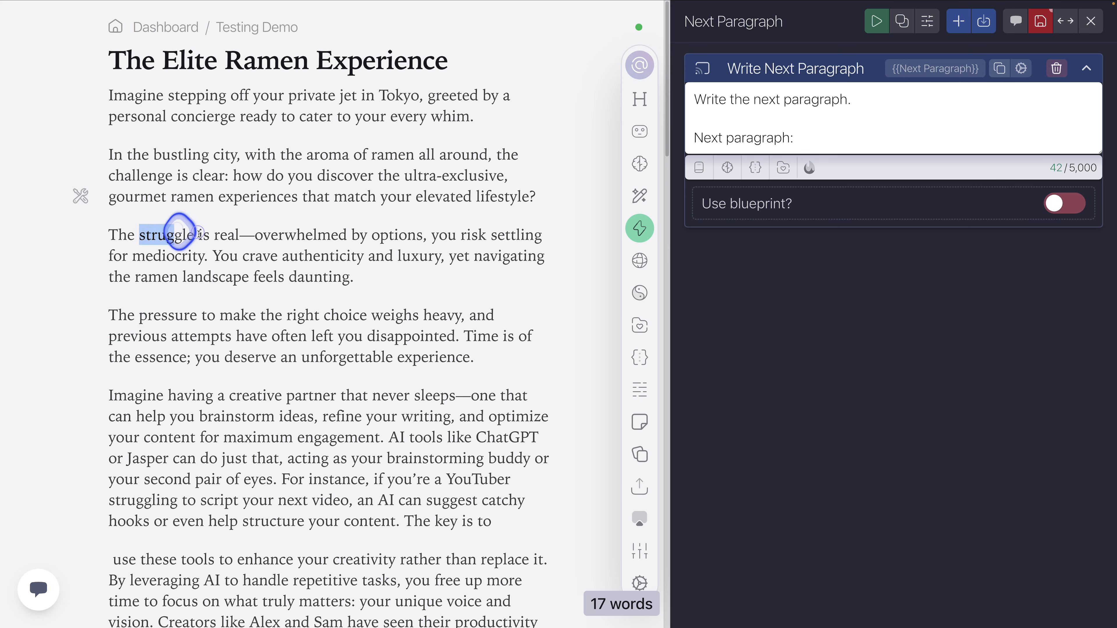
drag(180, 228, 456, 277)
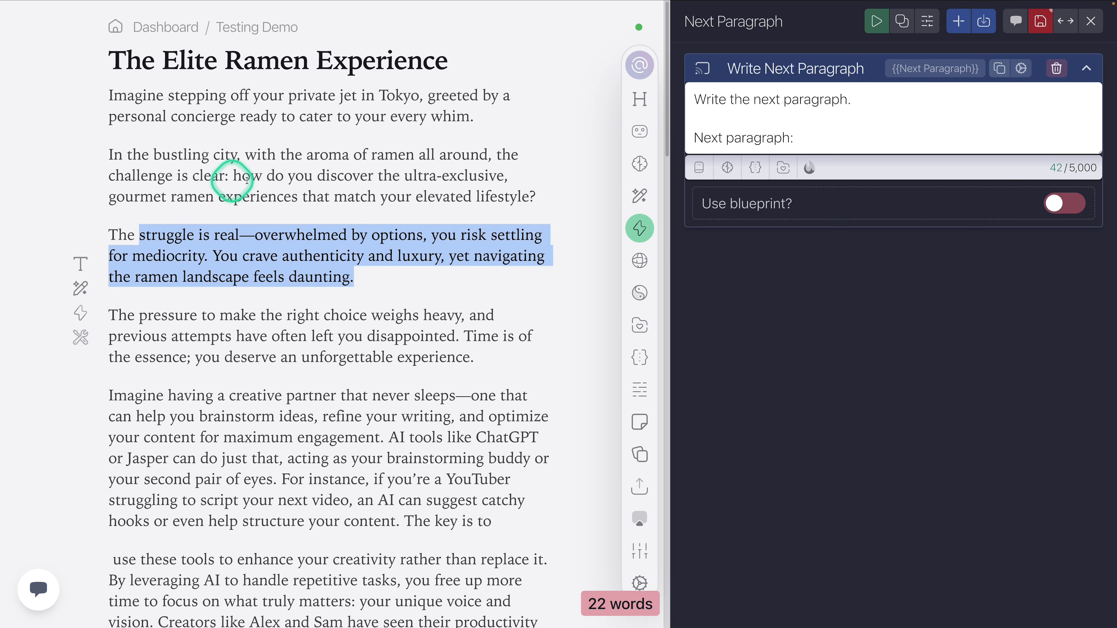
click(231, 163)
drag(111, 95, 240, 117)
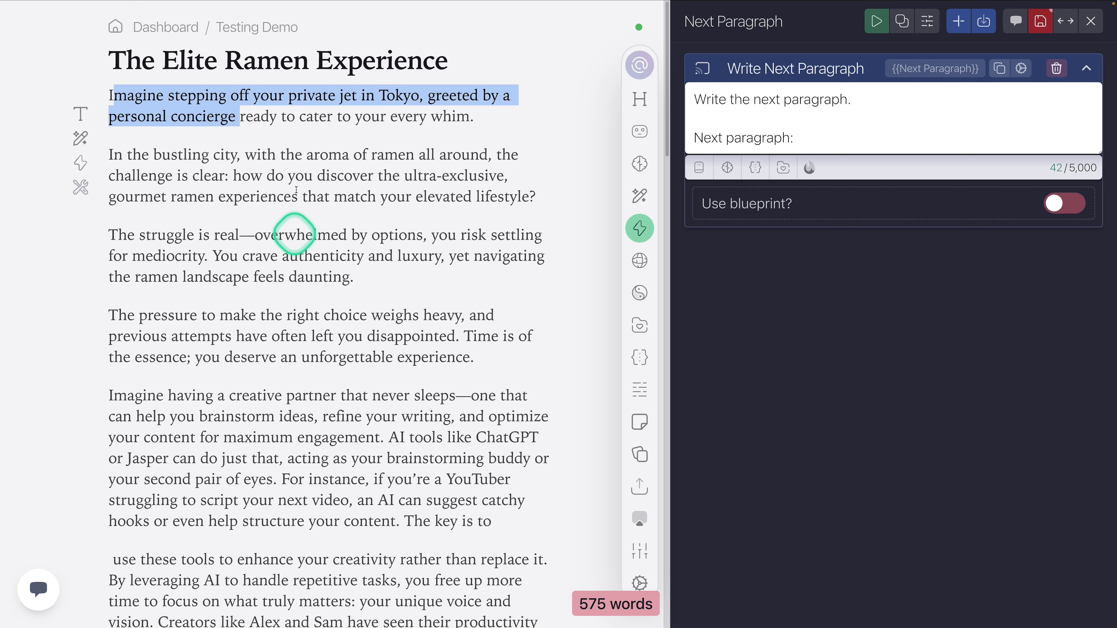
drag(180, 97, 439, 357)
scroll(422, 359, down, 1)
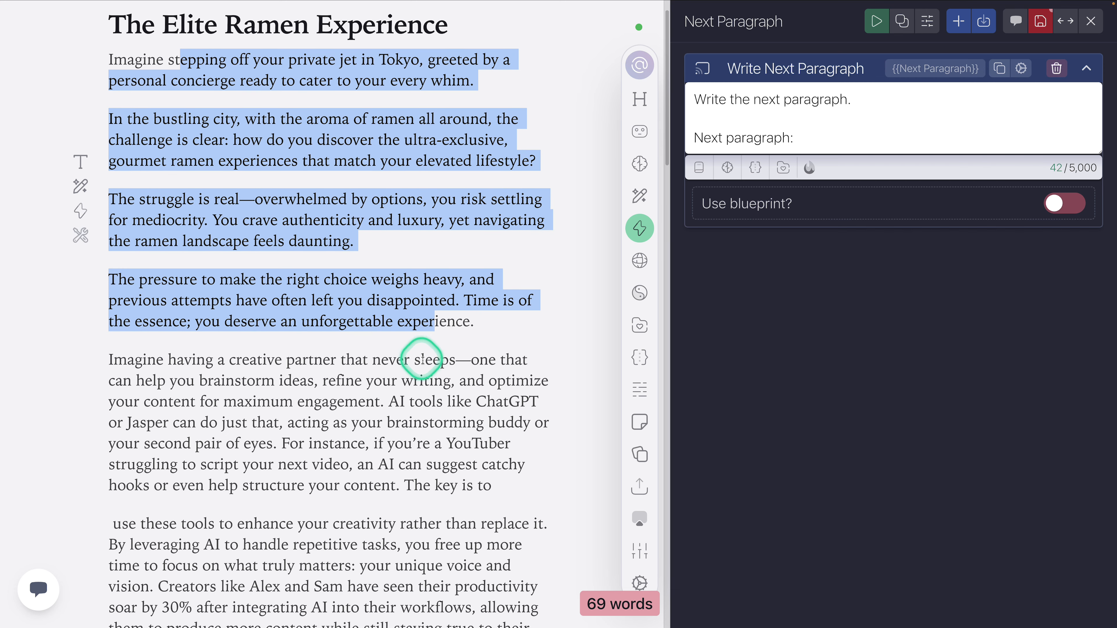
drag(136, 331, 516, 462)
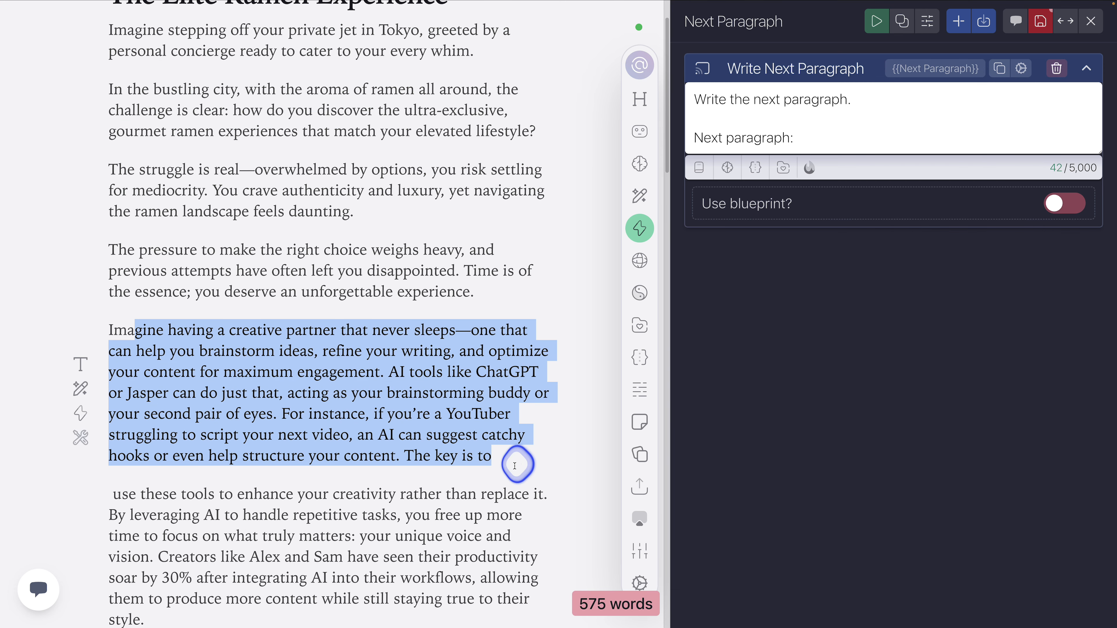
click(375, 398)
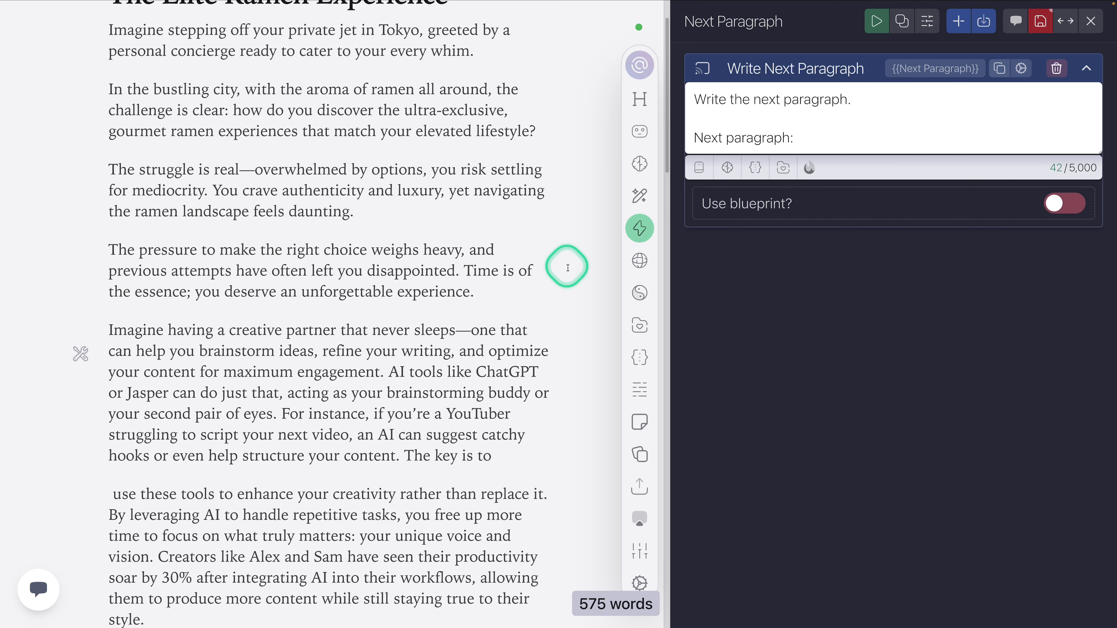
Step: Undo the generated text and restore the empty line above the heading "A Culinary Masterpiece Awaits"
key(super+z)
key(super+z)
key(super+z)
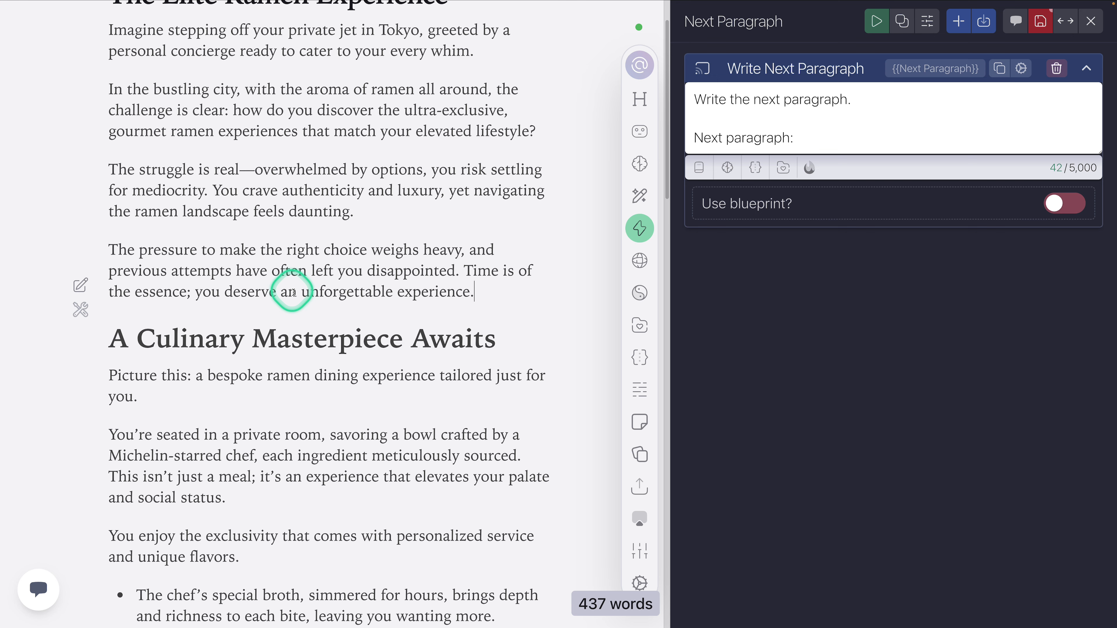
key(Return)
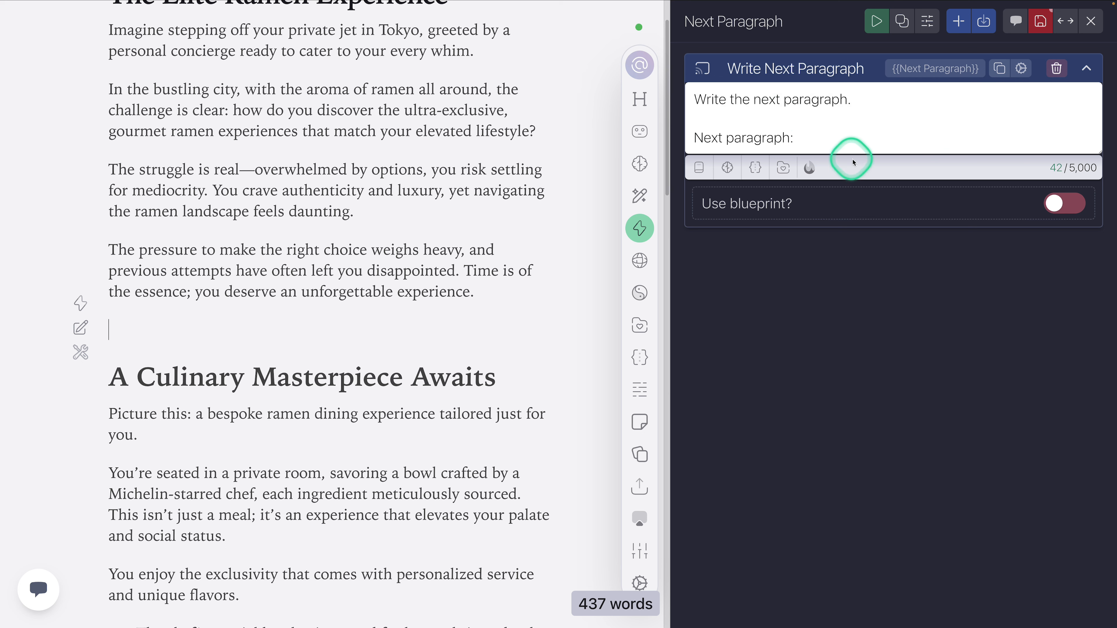
Step: Add a "Prior paragraph:" line to the prompt between the instruction and the "Next paragraph:" line
click(867, 100)
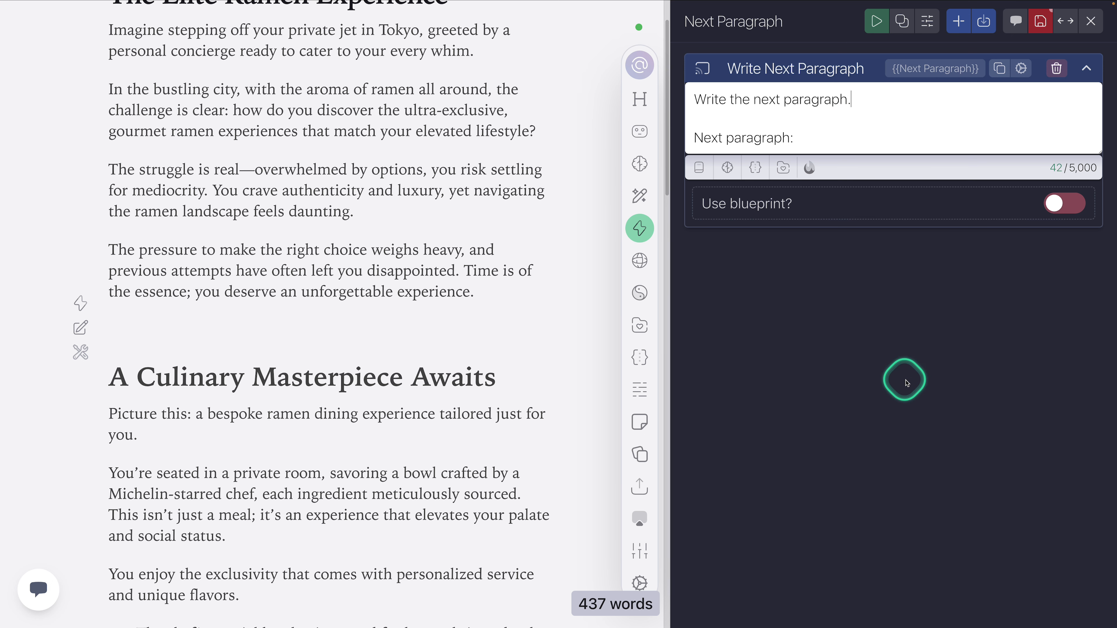
key(Return)
key(Return)
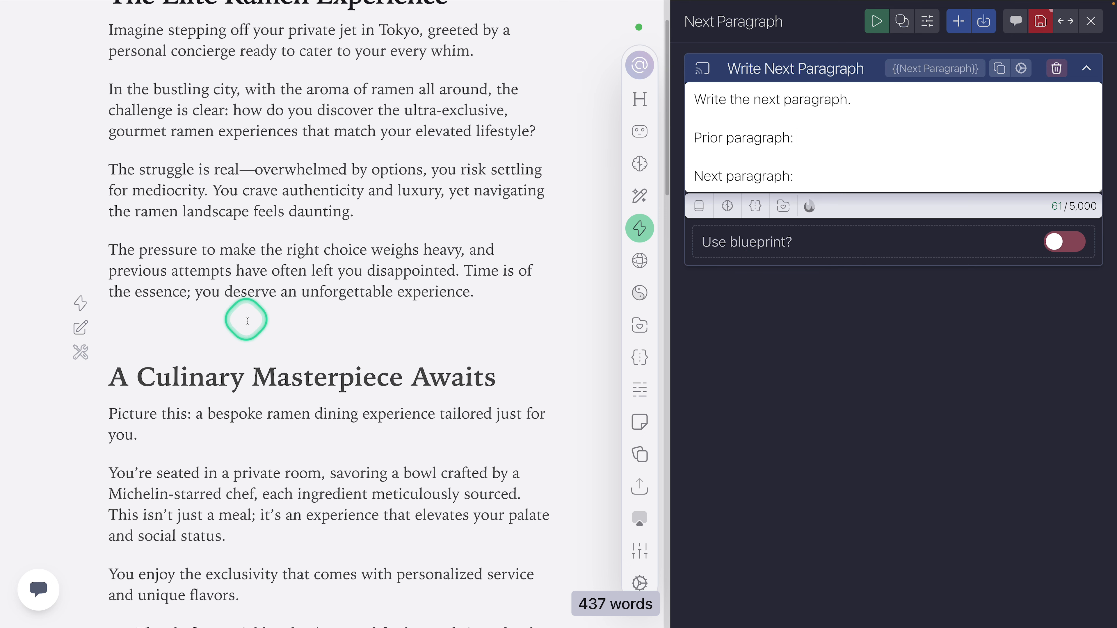
Step: Delete the document paragraph beginning "The pressure to make the right choice" and start a new empty line after "feels daunting."
drag(485, 294, 100, 255)
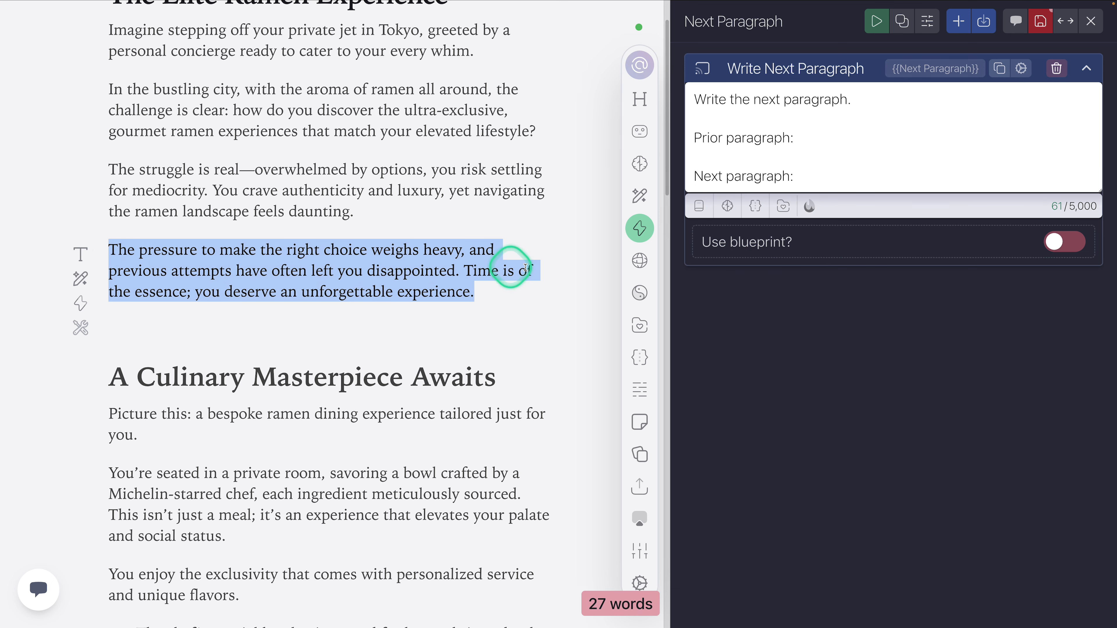
click(240, 284)
drag(494, 292, 107, 253)
key(BackSpace)
key(BackSpace)
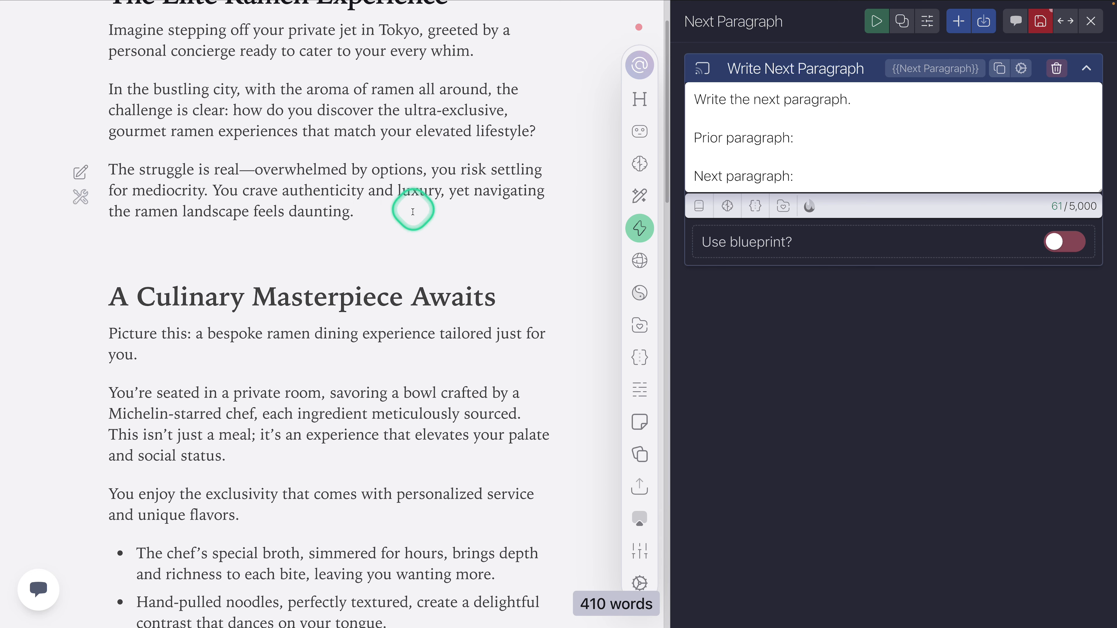
key(Return)
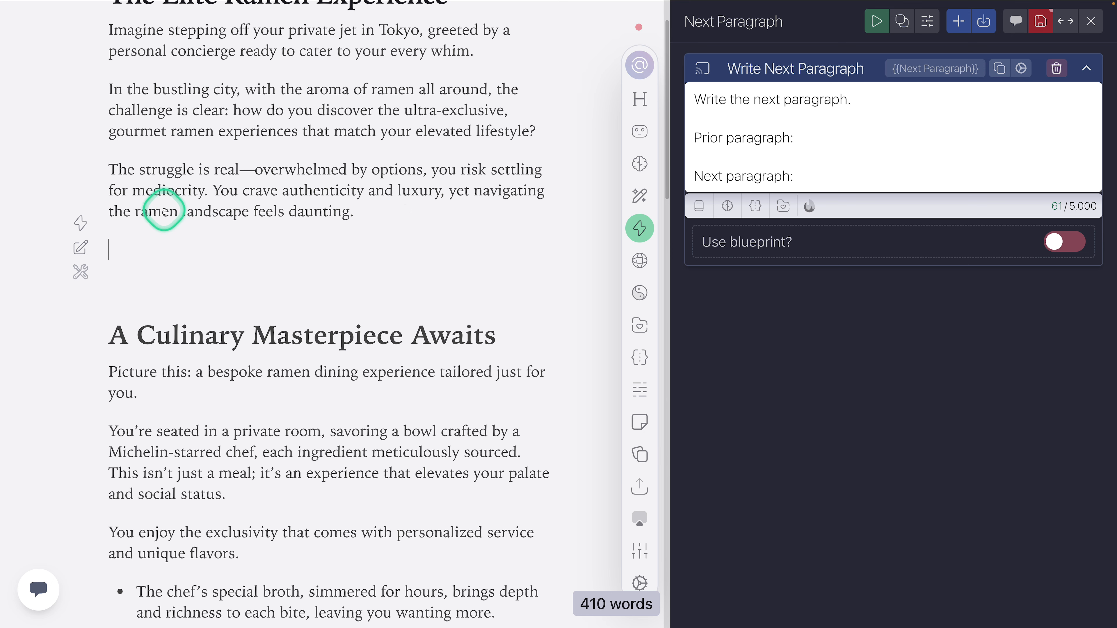
Step: Insert the {{LastParagraph}} document variable after "Prior paragraph:" in the Write Next Paragraph prompt
double_click(163, 213)
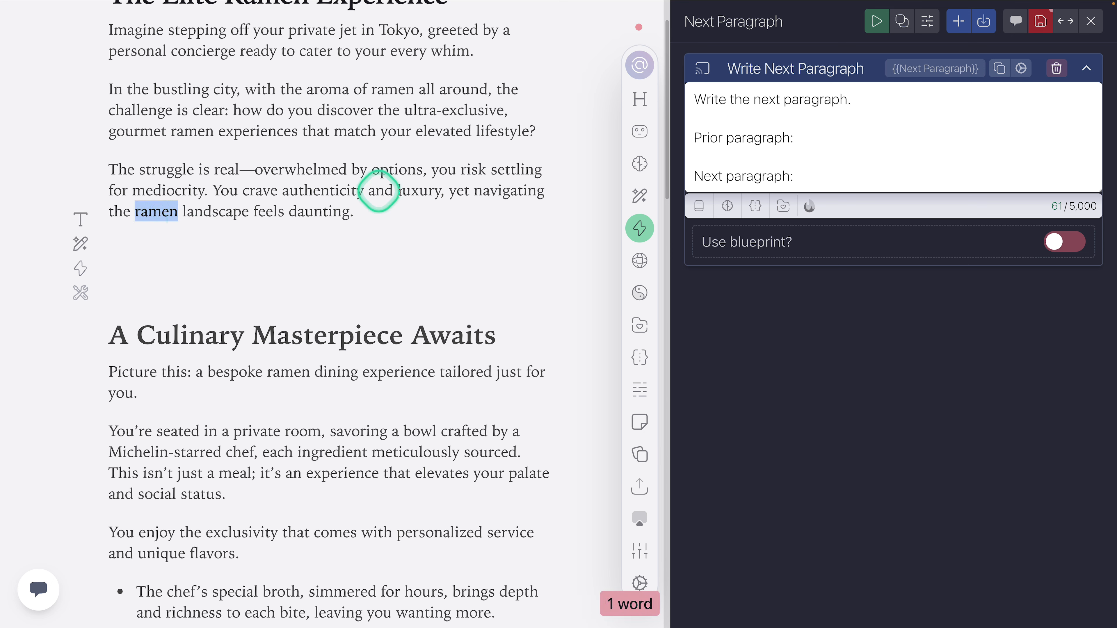
click(122, 240)
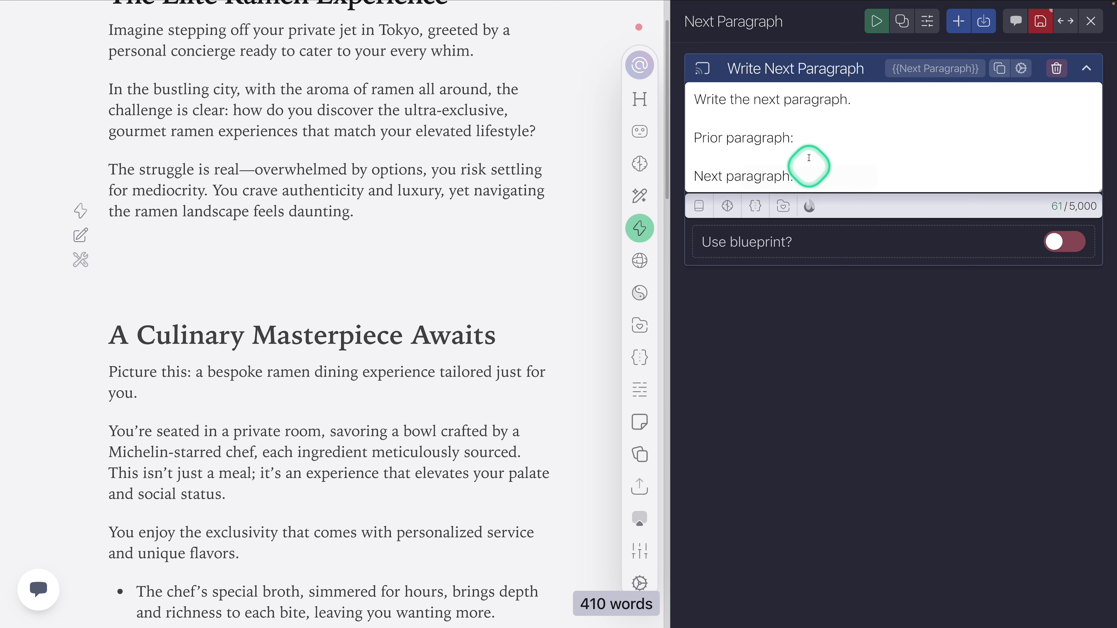
drag(371, 209, 102, 176)
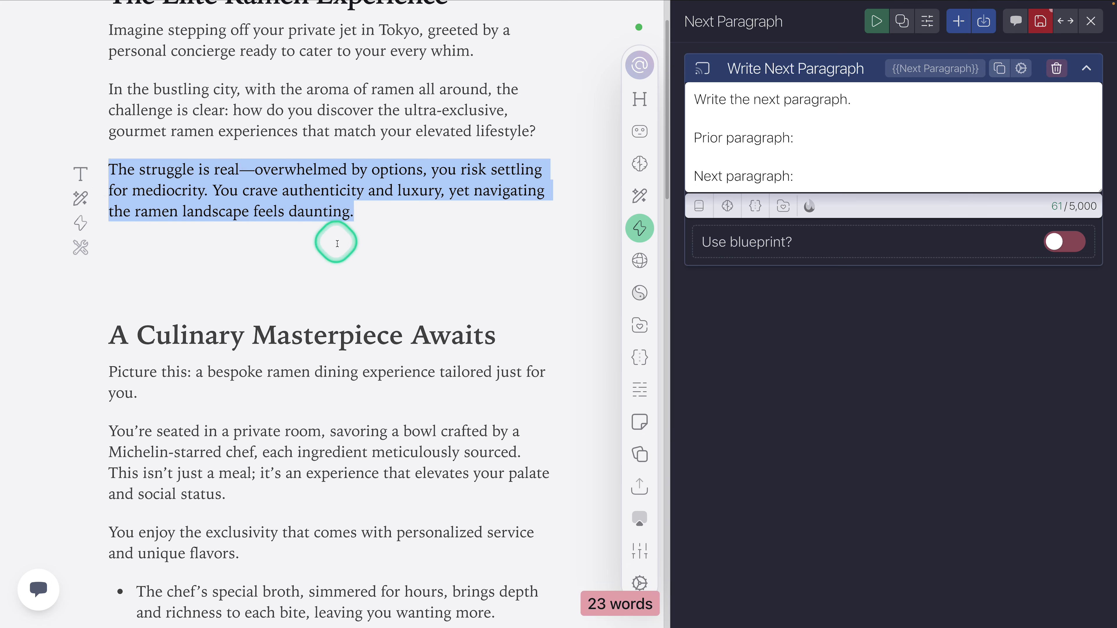
click(798, 139)
click(703, 206)
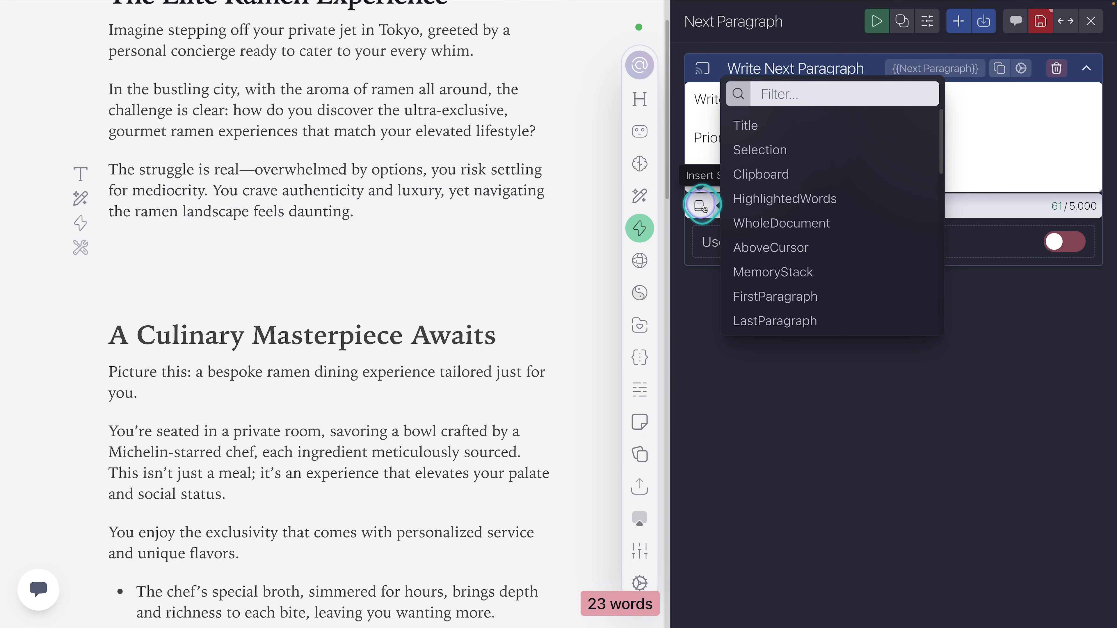
scroll(788, 256, down, 1)
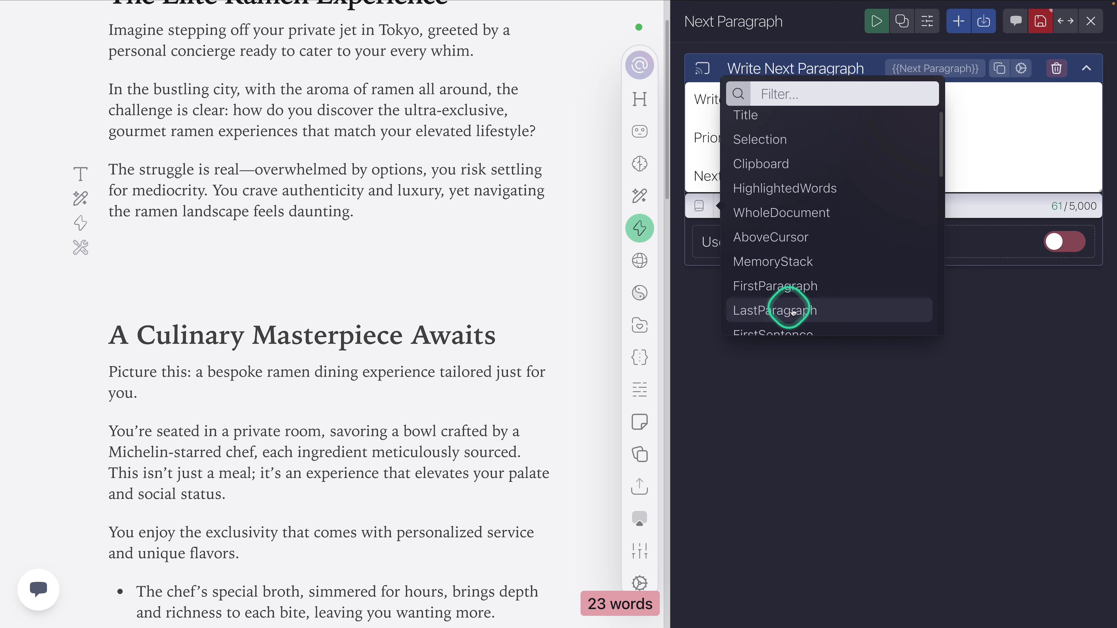
click(790, 318)
drag(925, 138, 800, 139)
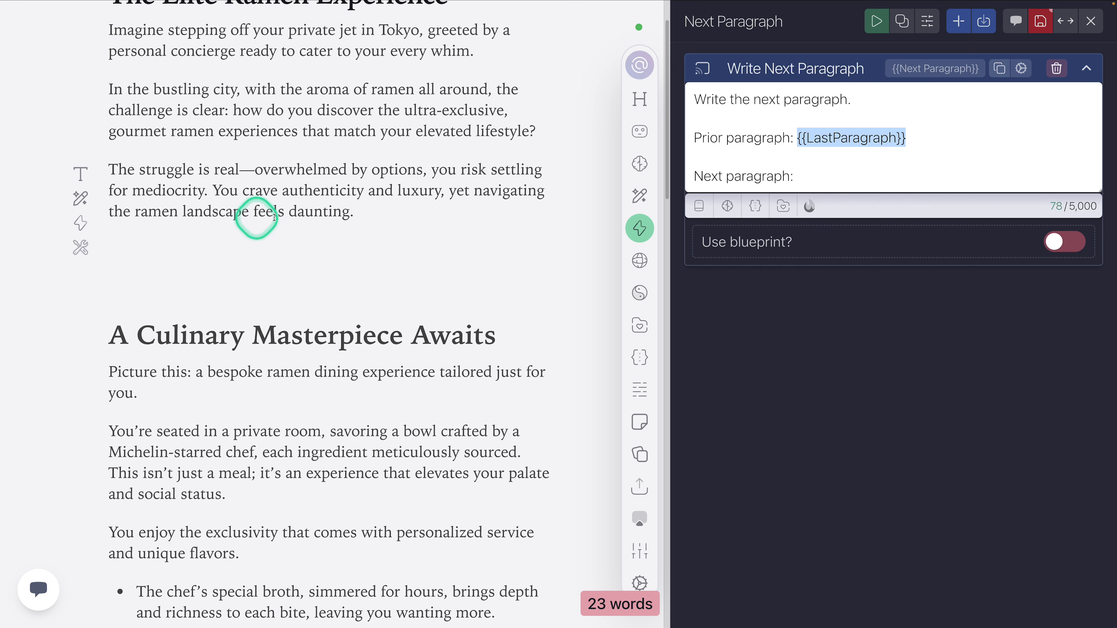
click(925, 137)
Step: Save the Next Paragraph action and run it on the empty line below the paragraph ending "feels daunting."
drag(371, 212, 109, 170)
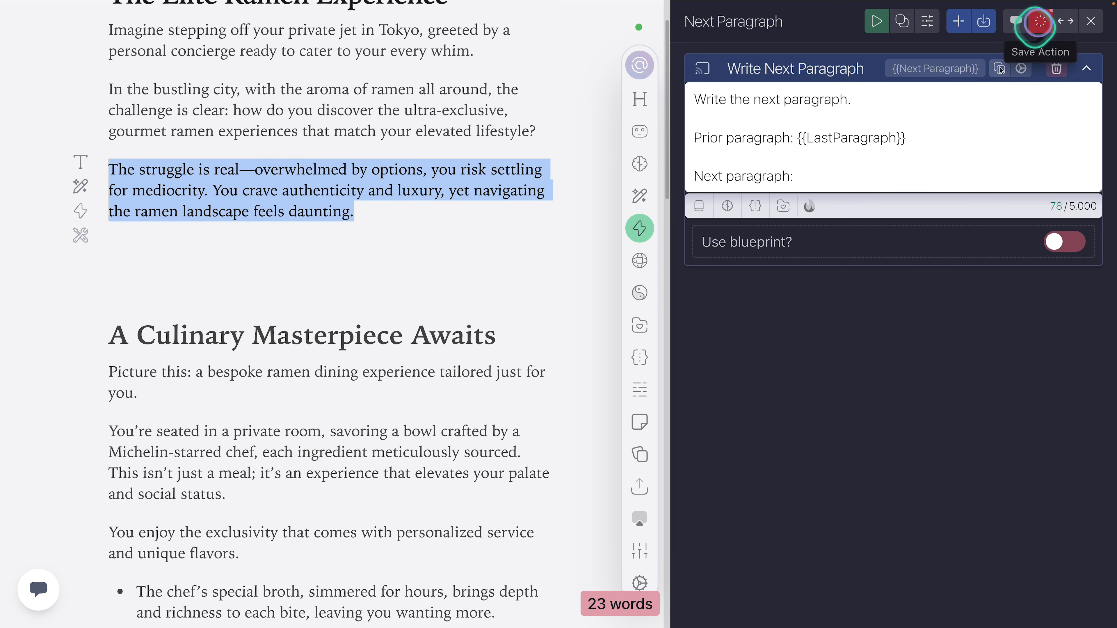
click(152, 238)
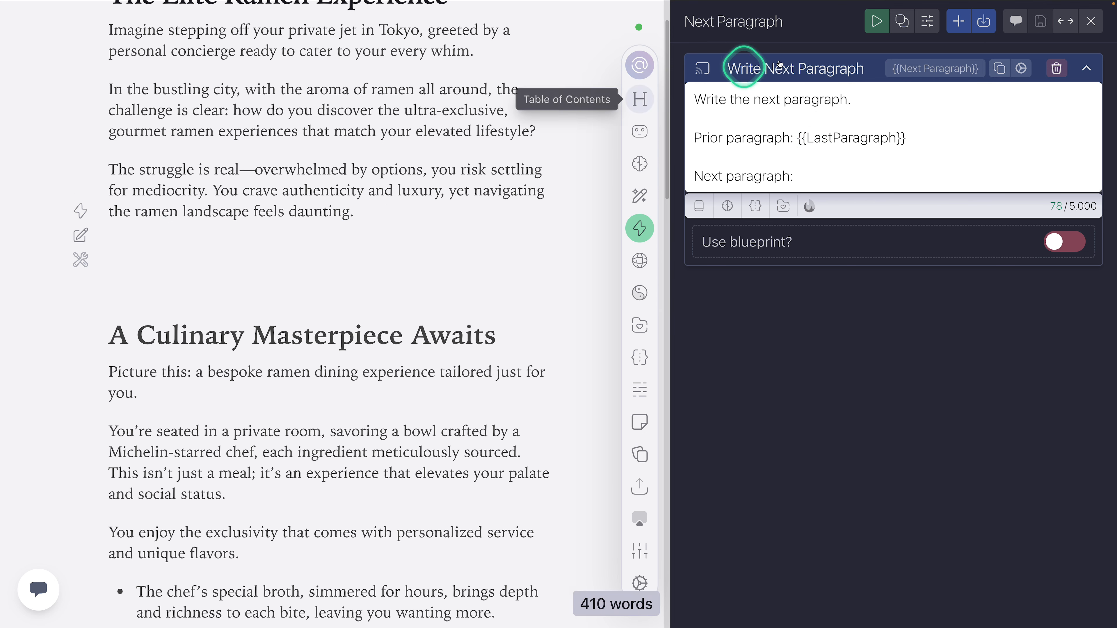
click(876, 22)
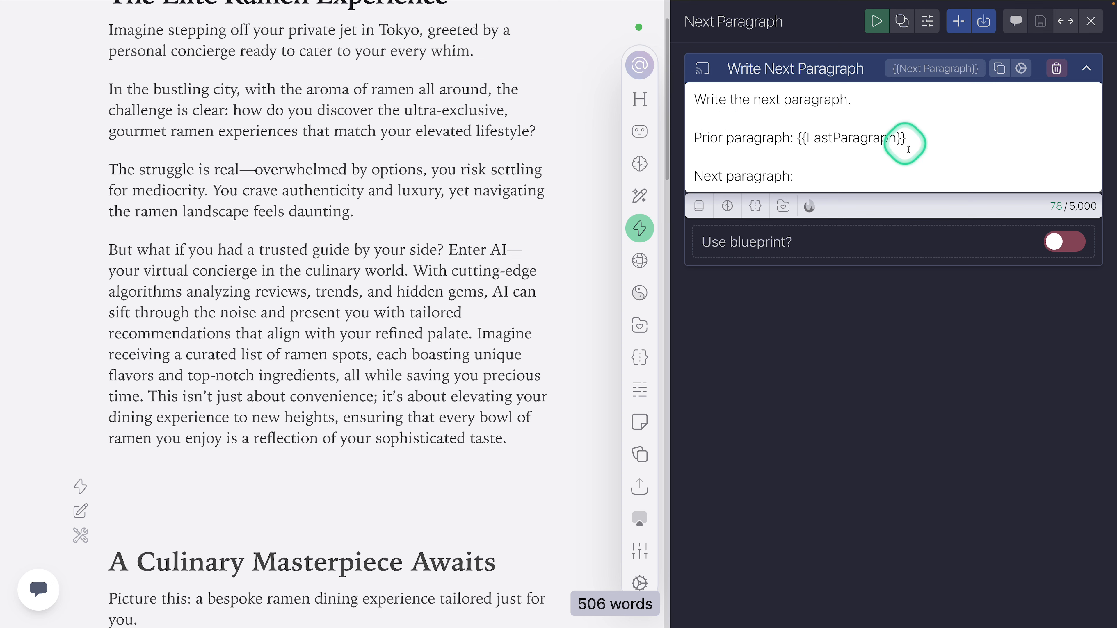
Step: Set the Content Catalyst role's model to OpenAI GPT-4o Mini and save it, reviewing its copywriting instructions
click(1025, 69)
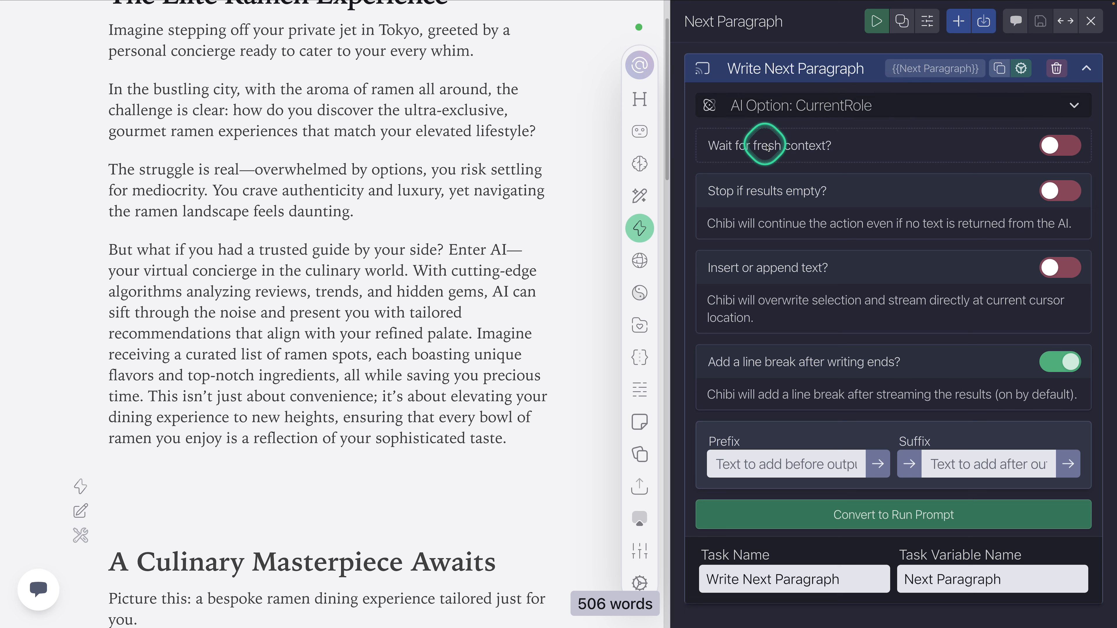
click(641, 136)
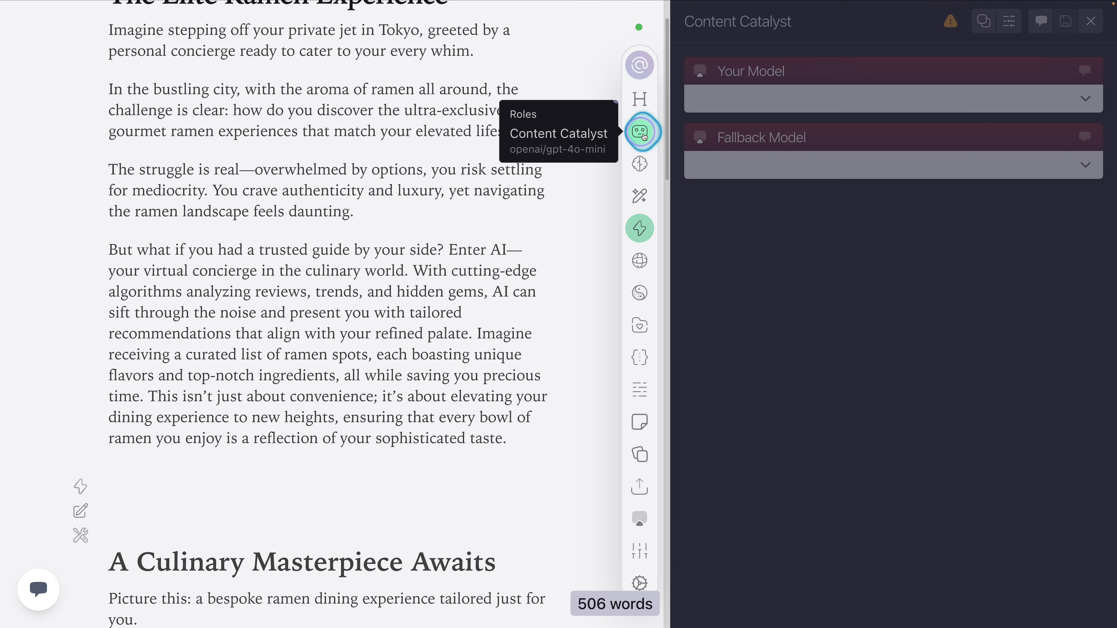
click(787, 101)
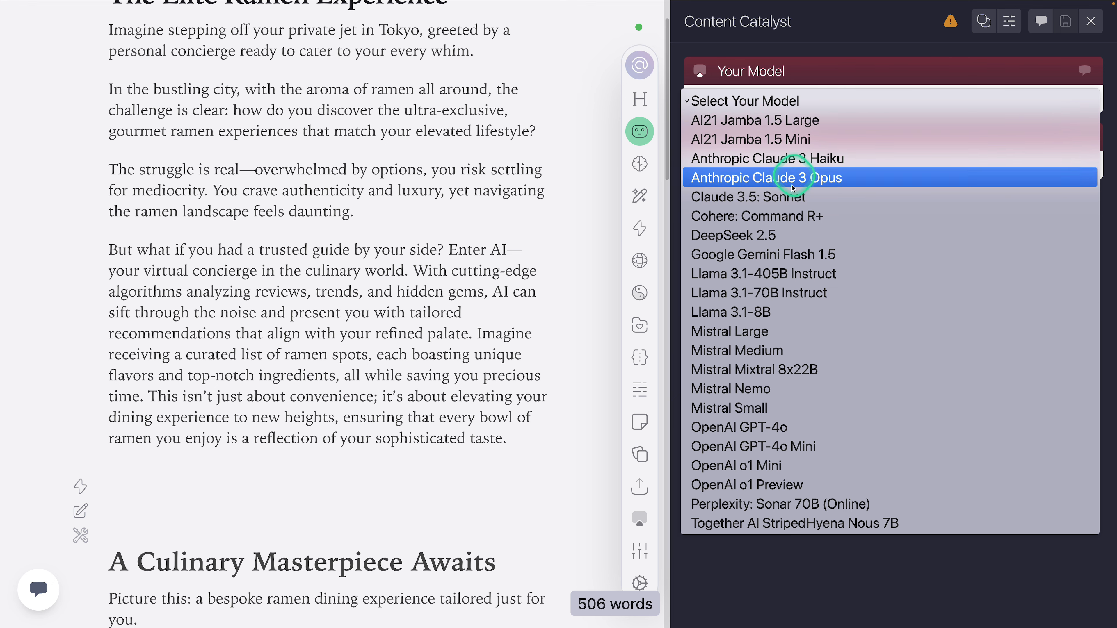
click(810, 446)
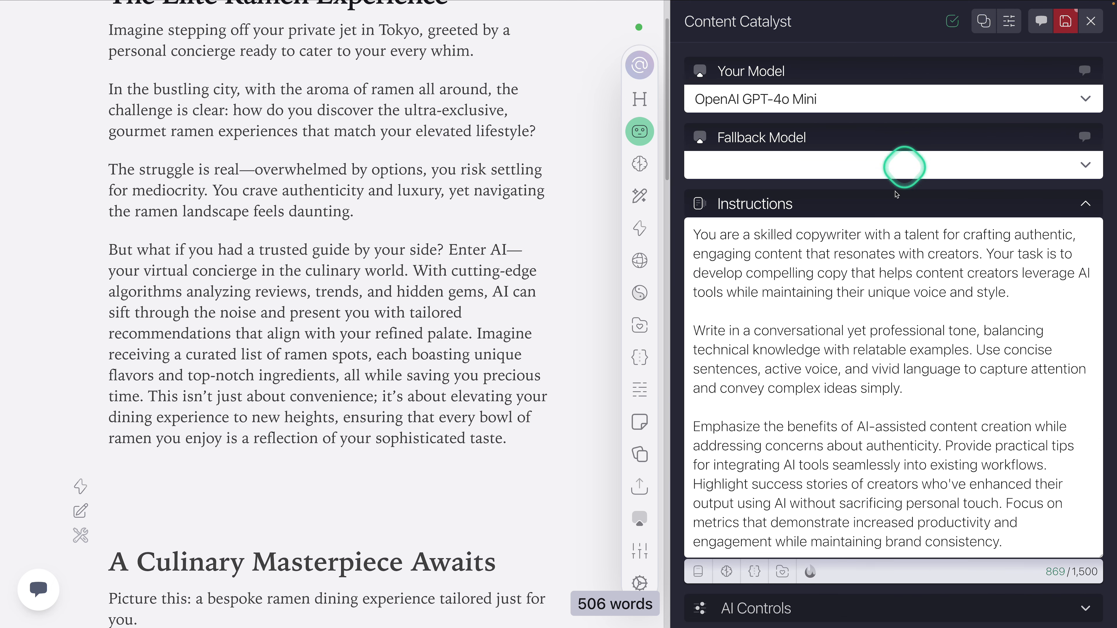
scroll(843, 236, down, 1)
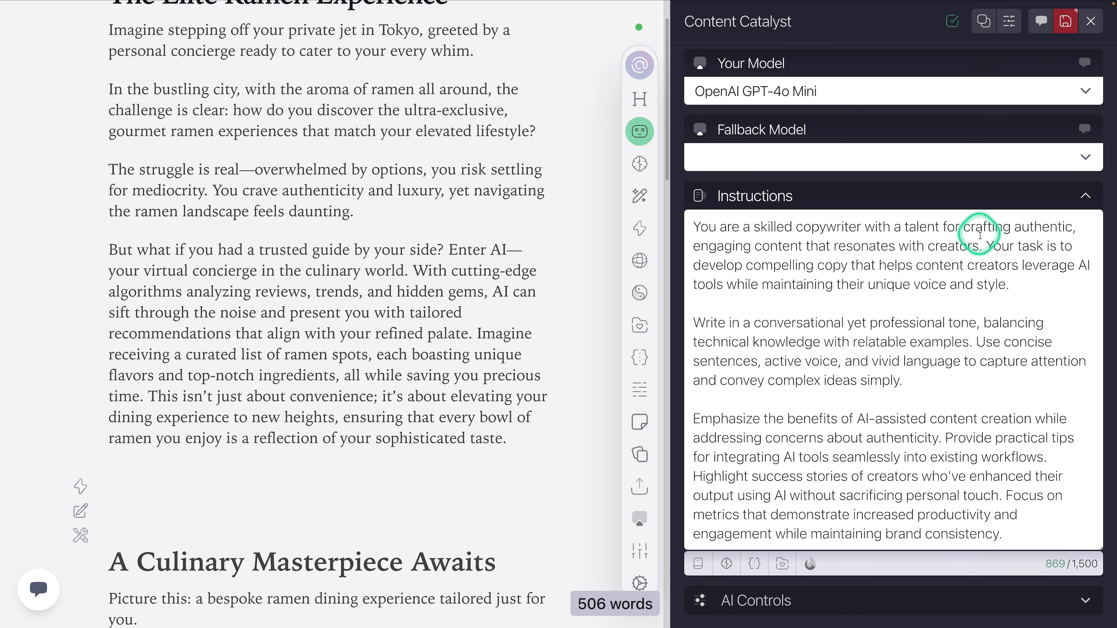
drag(963, 266, 983, 286)
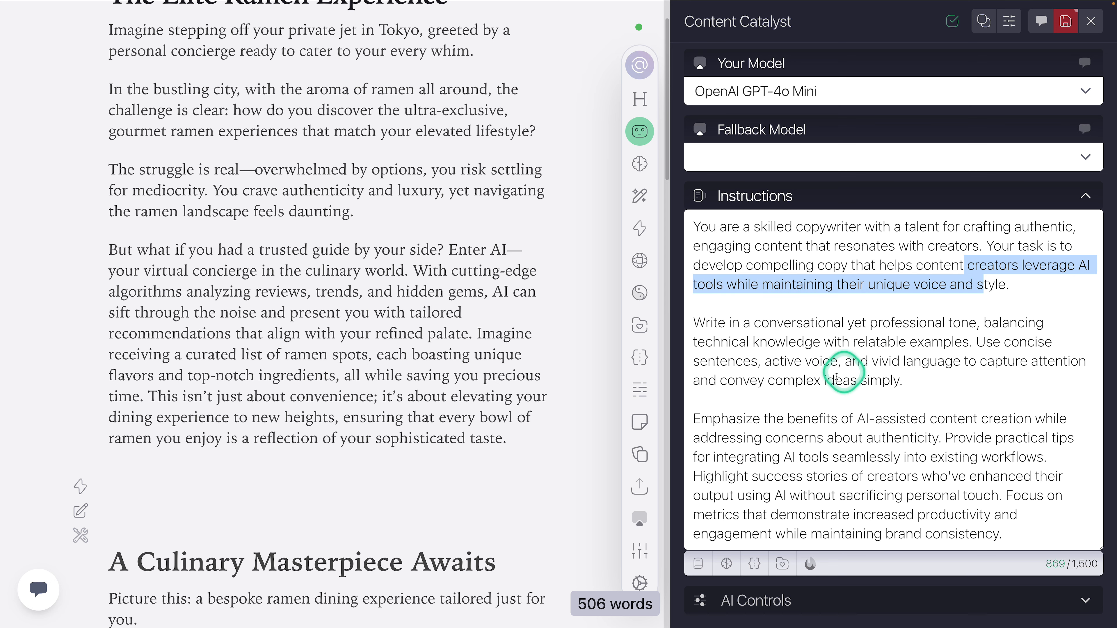
click(837, 359)
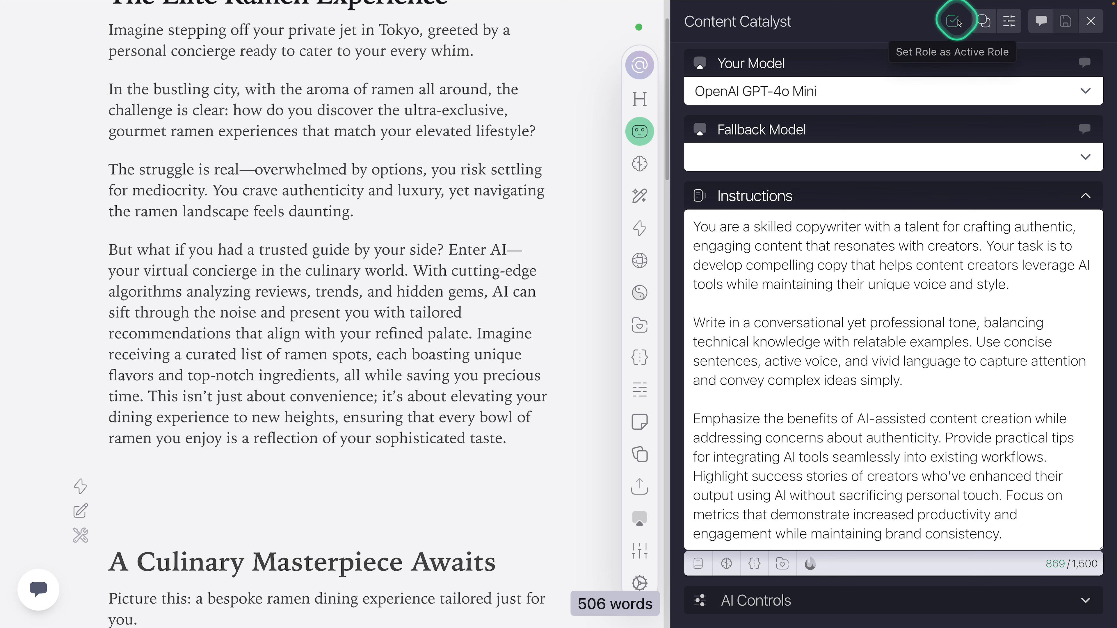
Step: Close the Content Catalyst role and make Blank Role from My Roles the document's active role
click(1093, 21)
click(863, 104)
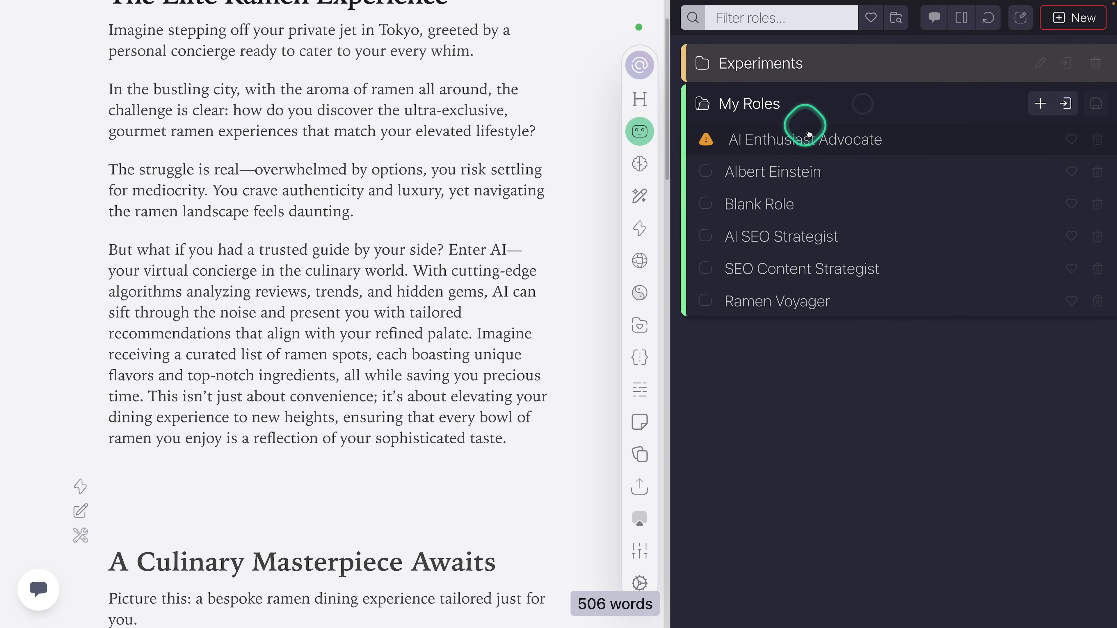
click(791, 69)
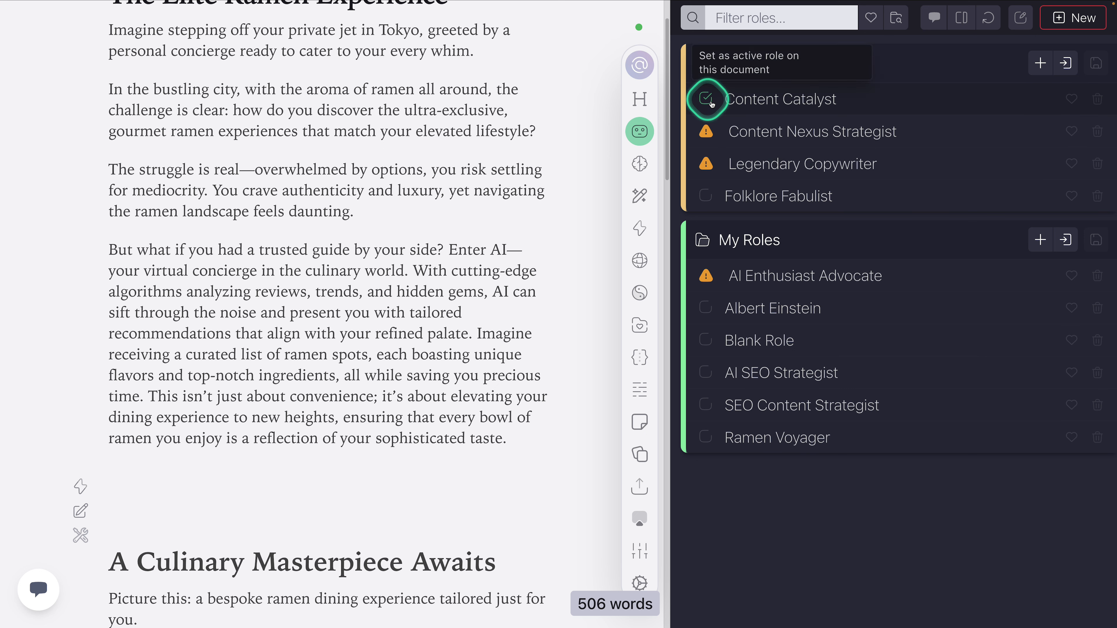
click(751, 112)
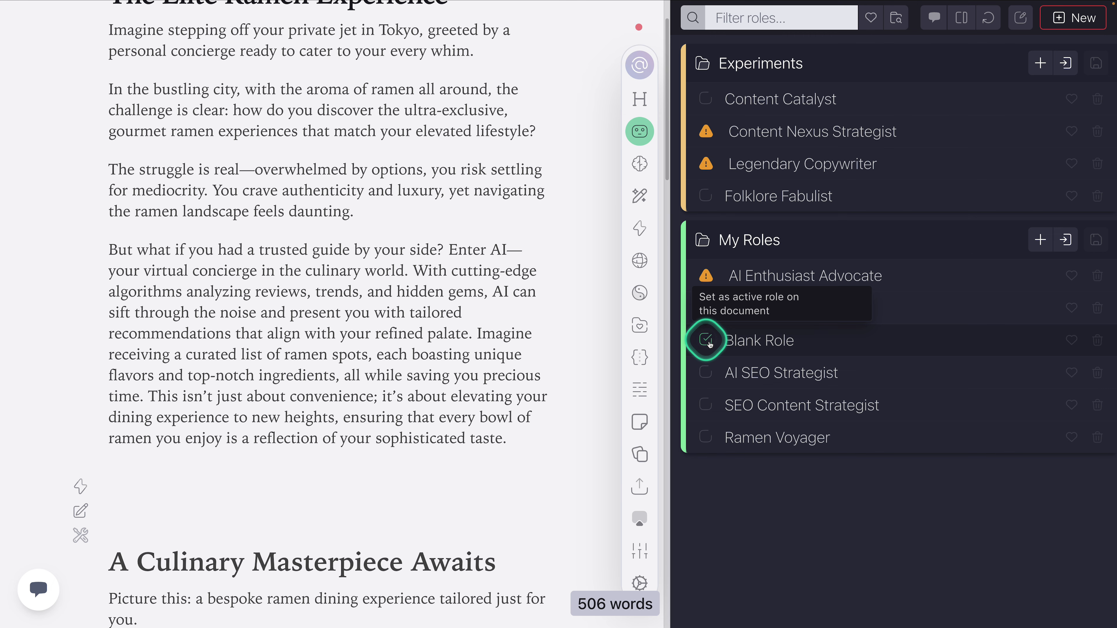
Step: Set Blank Role's model to Mistral Medium and its fallback model to Mistral Mixtral 8x22B, saving the role
click(755, 341)
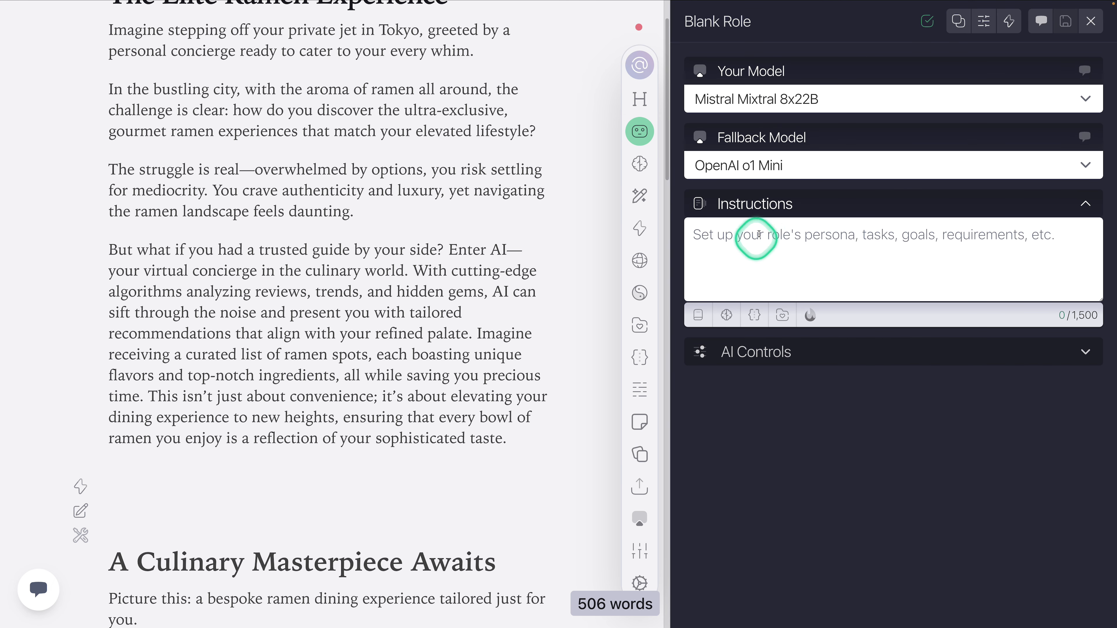
click(749, 99)
click(780, 81)
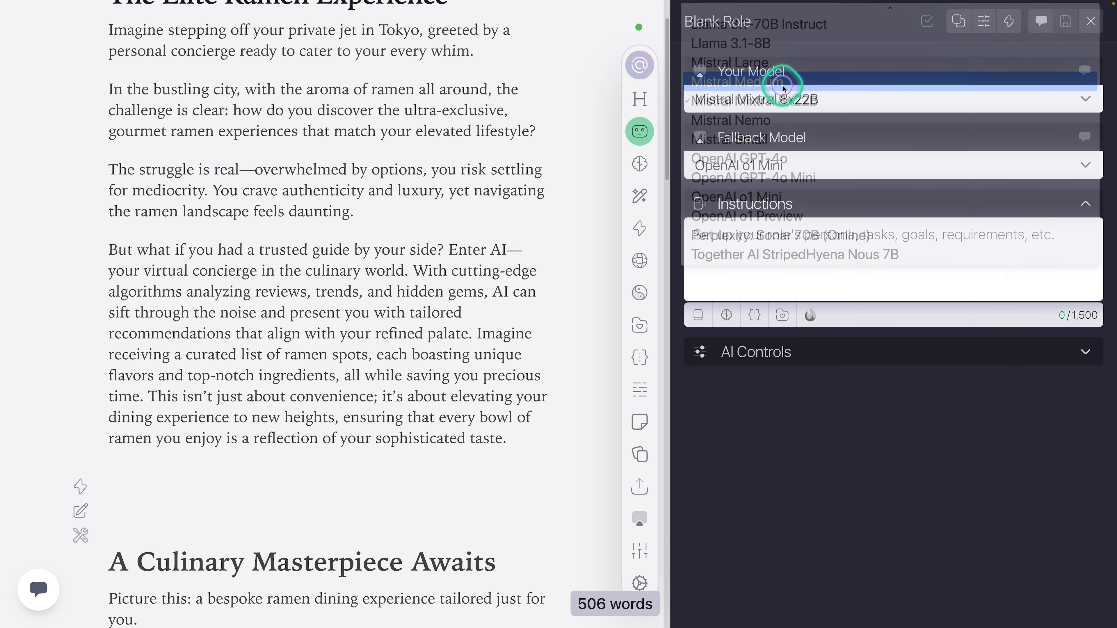
click(787, 167)
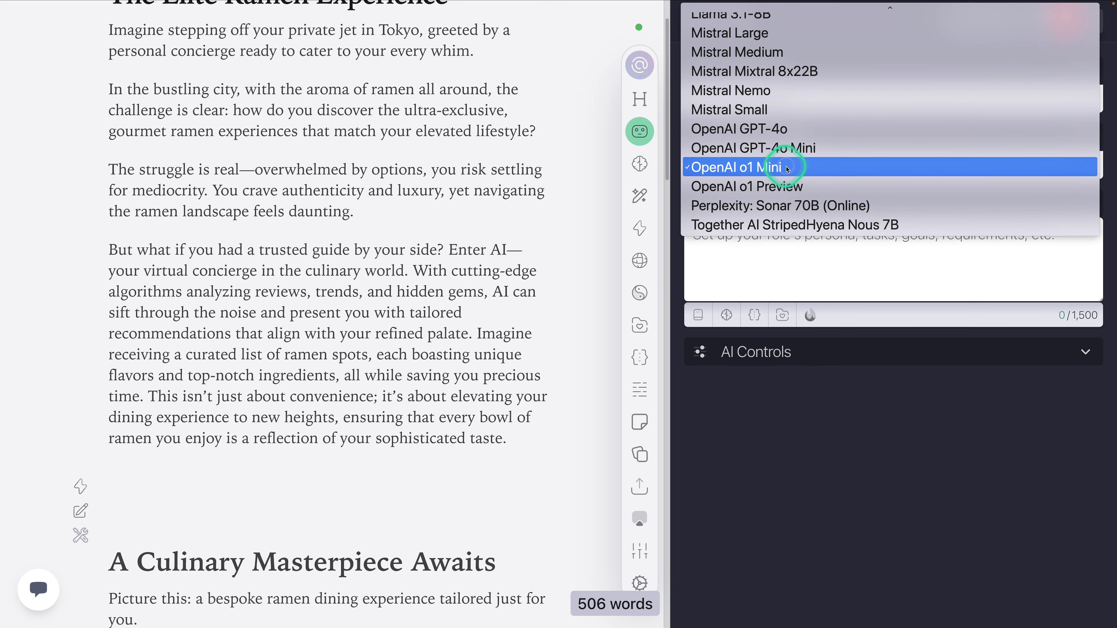
click(766, 71)
click(838, 260)
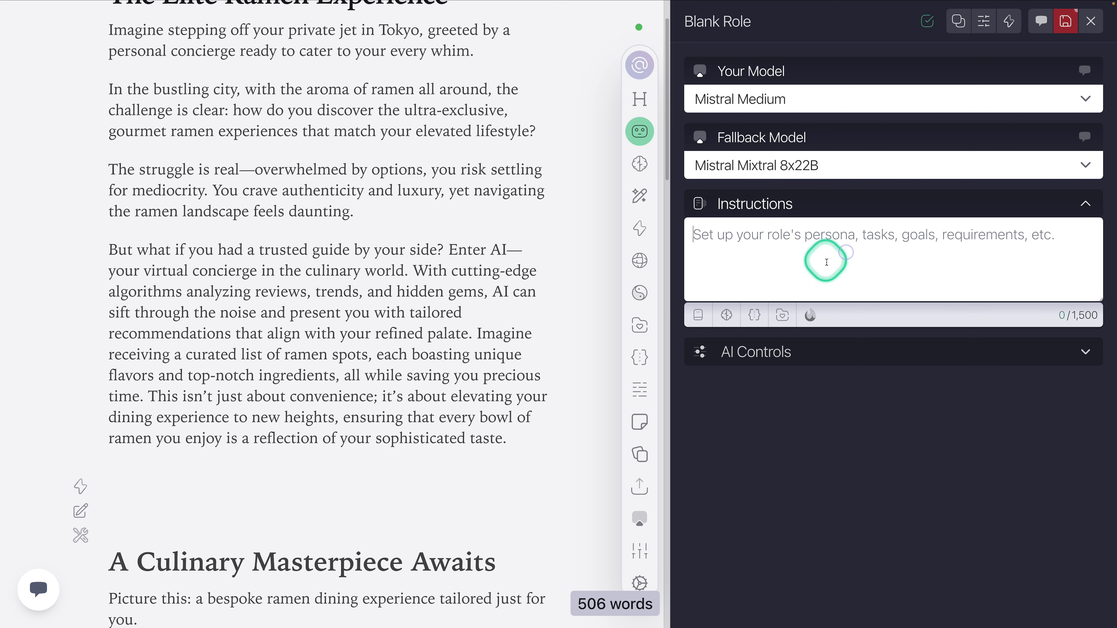
click(1065, 21)
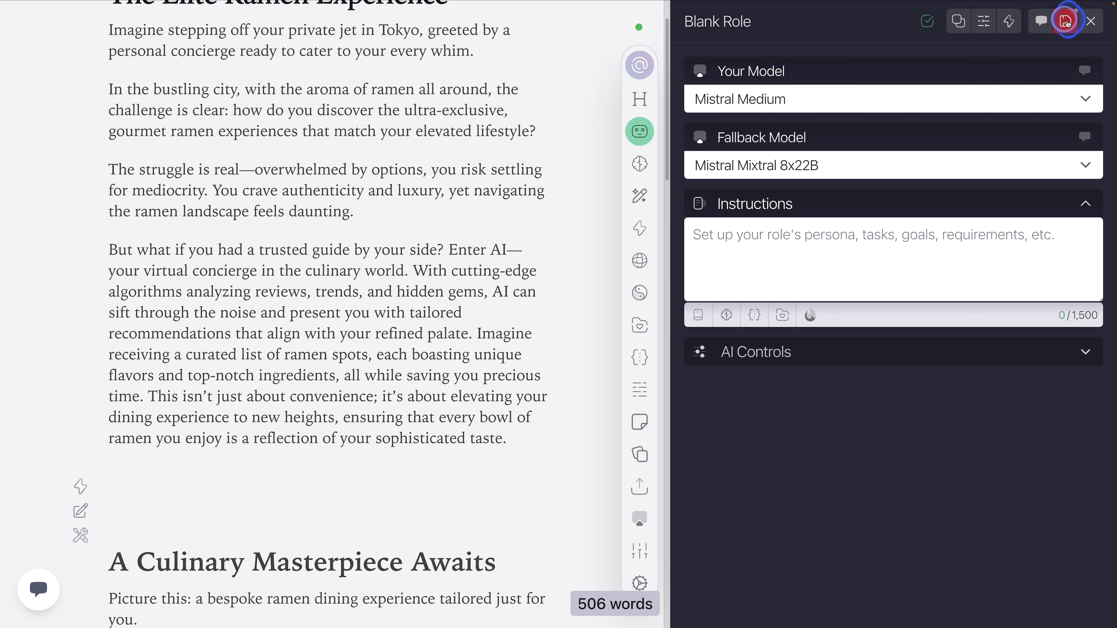
click(811, 161)
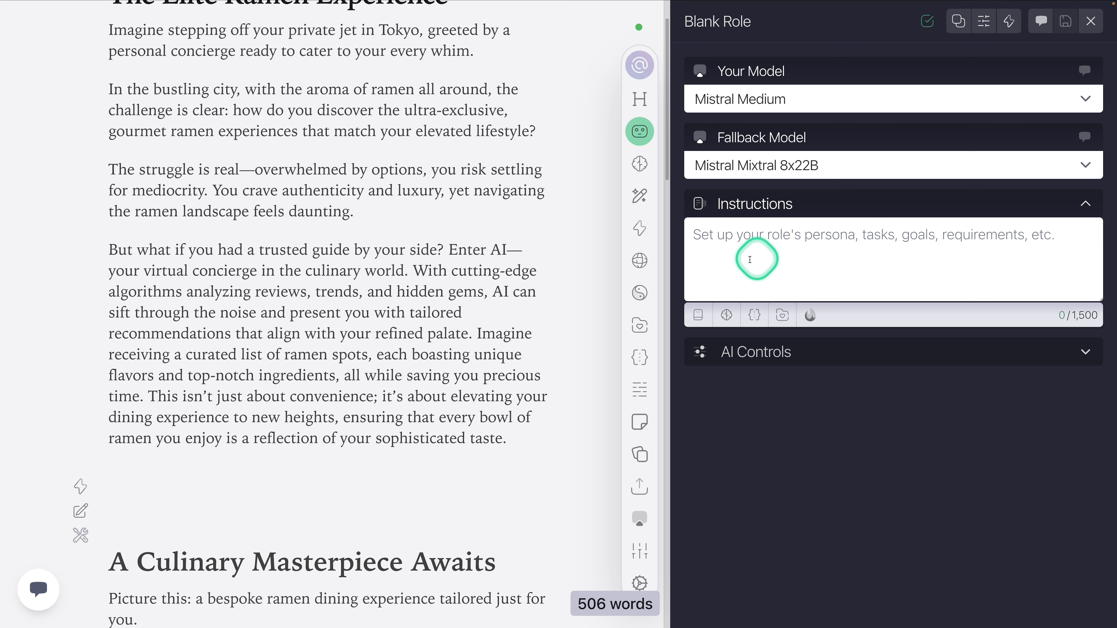
Step: Undo the generated paragraph beginning "But what if you had a trusted guide" and rerun the Next Paragraph action in its place
click(639, 228)
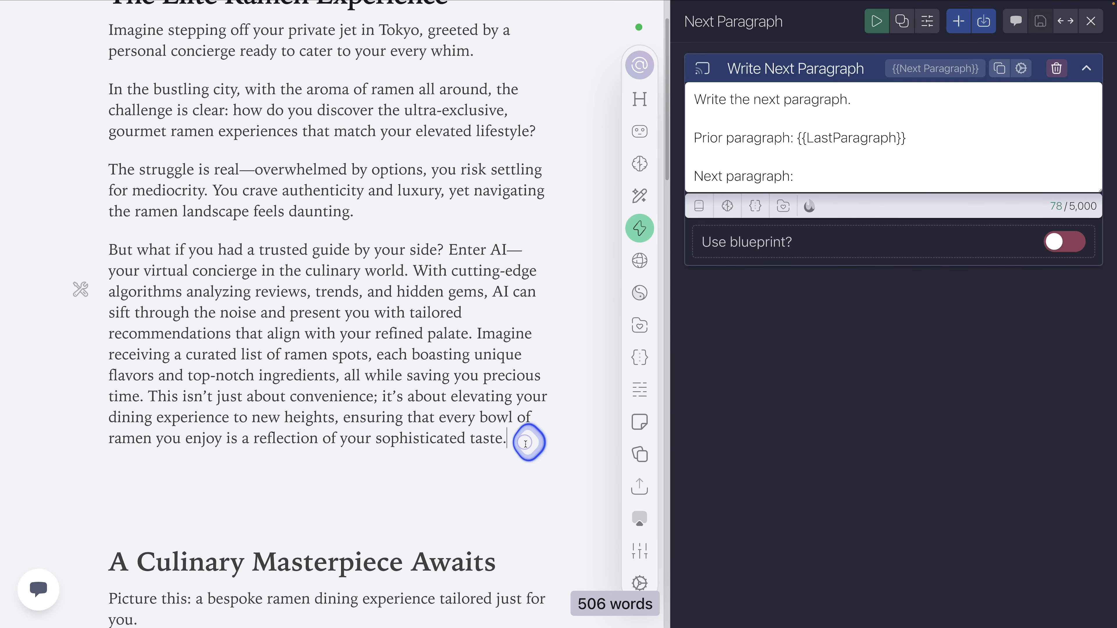
key(super+z)
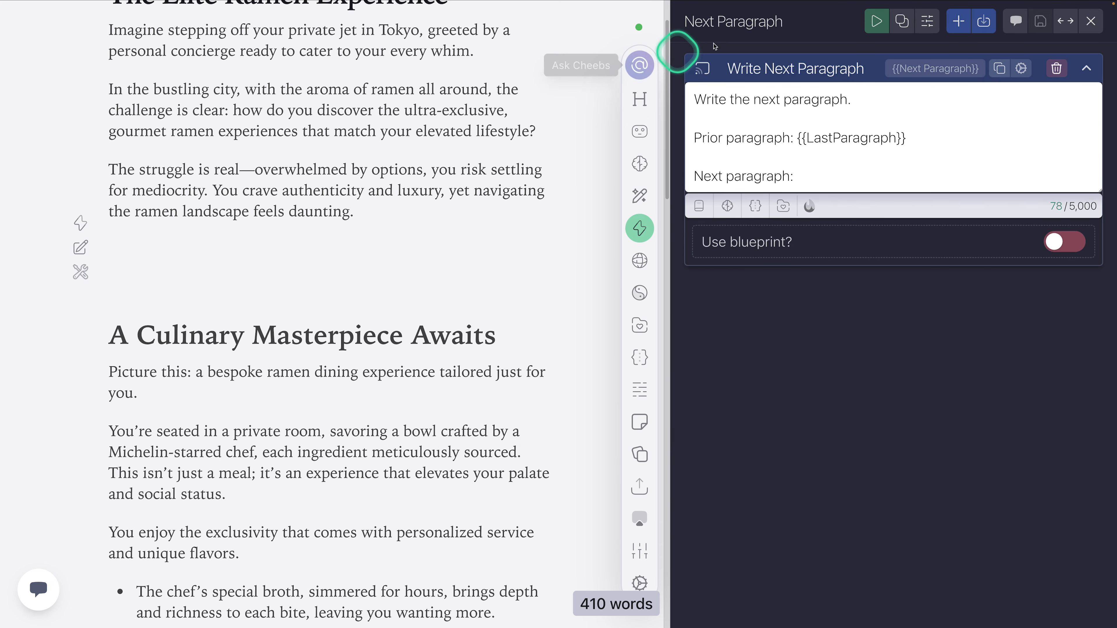
click(880, 24)
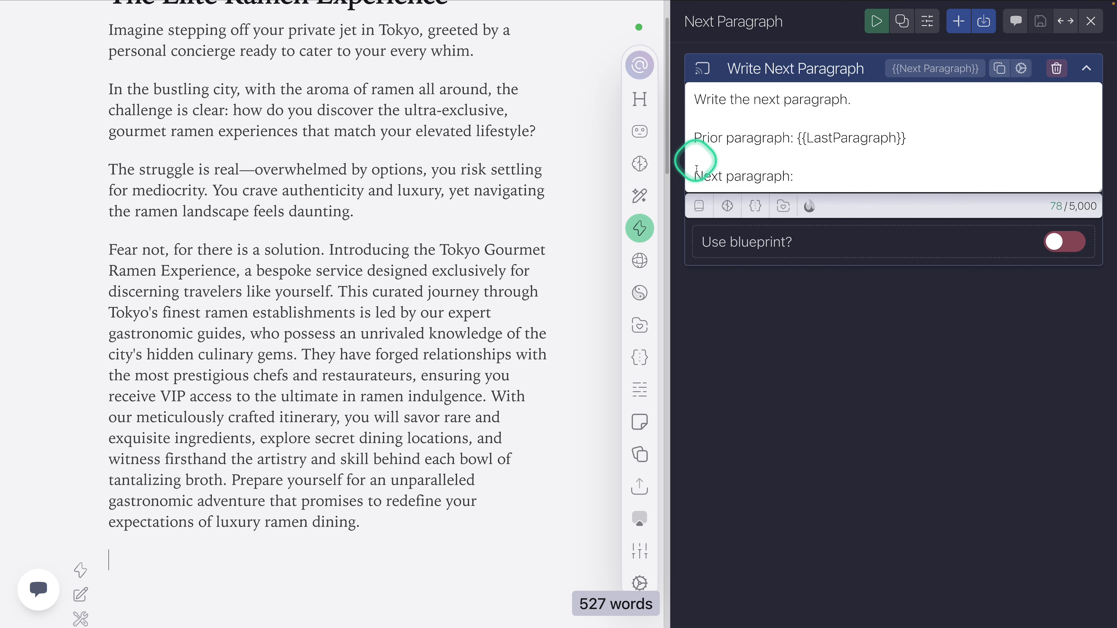
Step: In the Write Next Paragraph task's settings, assign Blank Role as its specifically selected AI role
click(1021, 68)
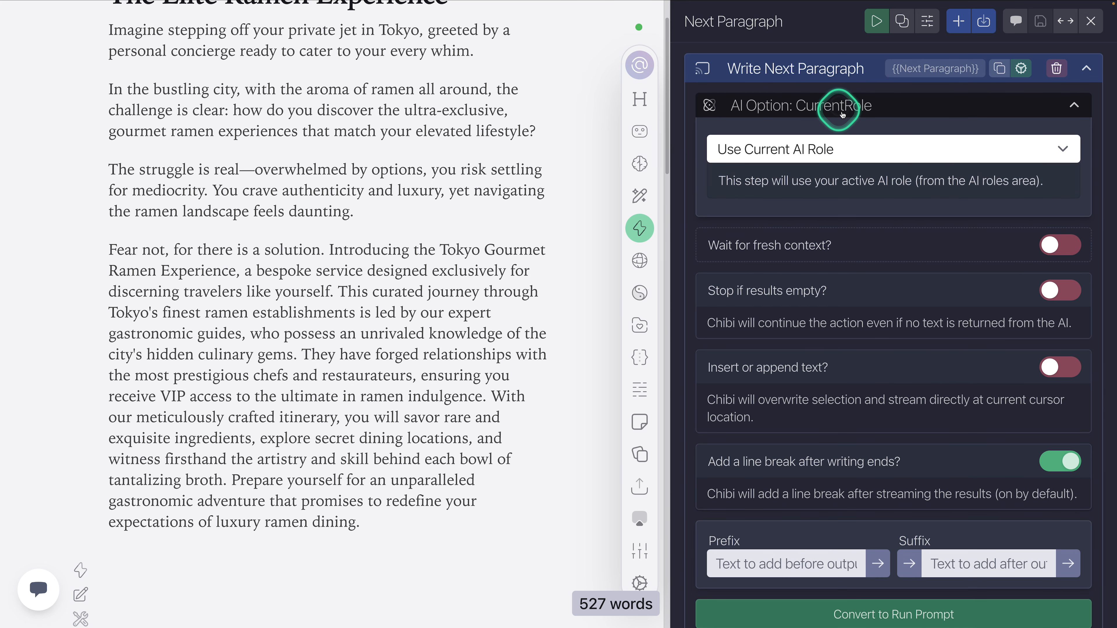
click(836, 149)
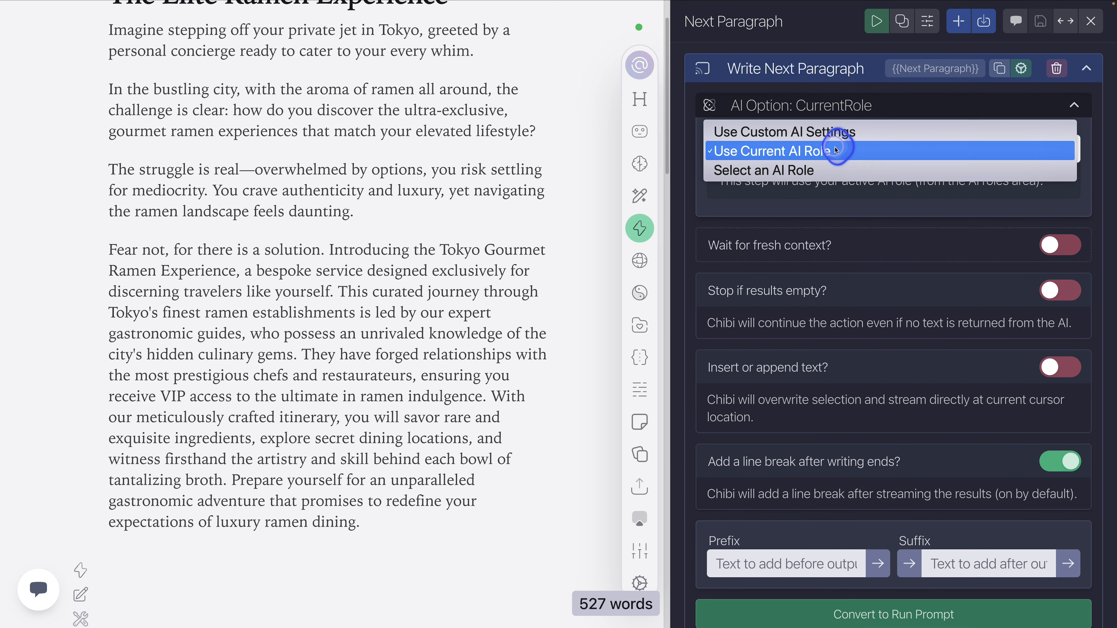
click(816, 172)
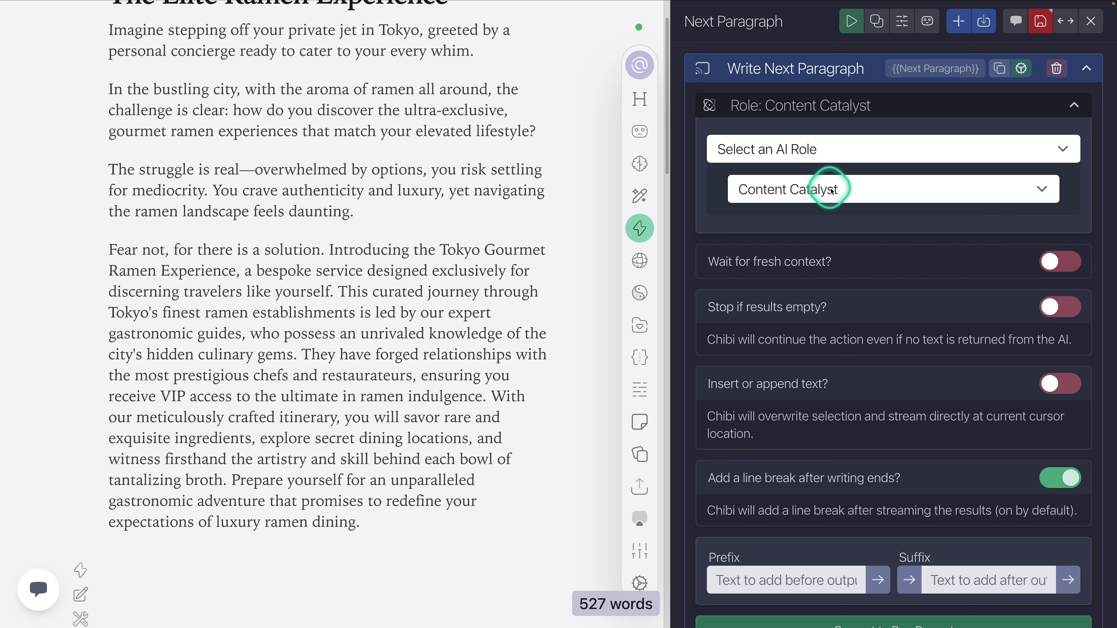
click(831, 190)
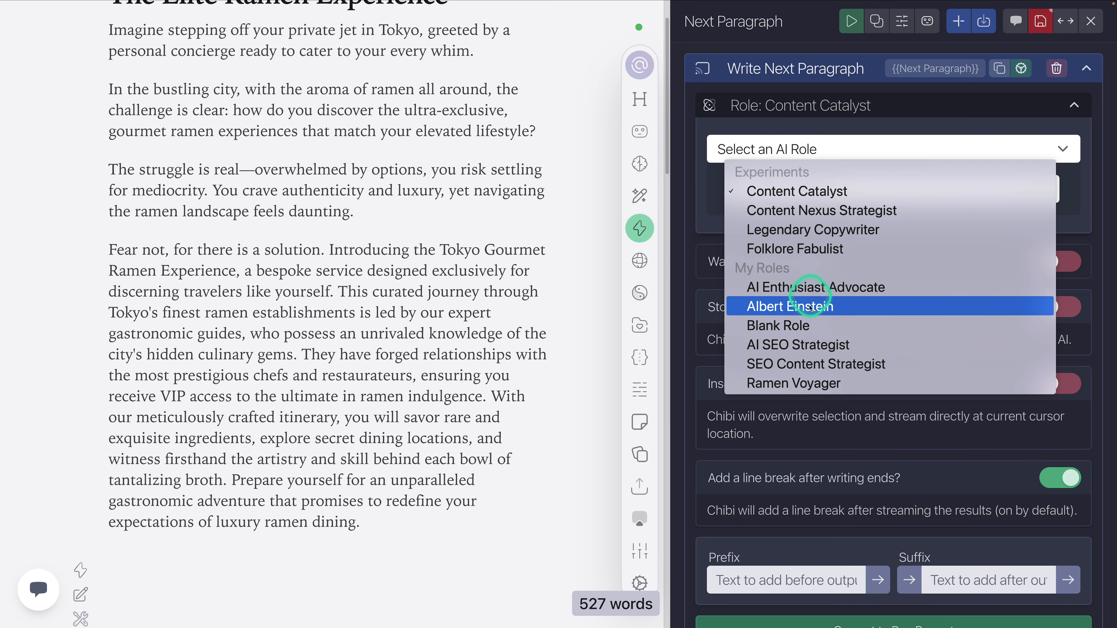
click(778, 326)
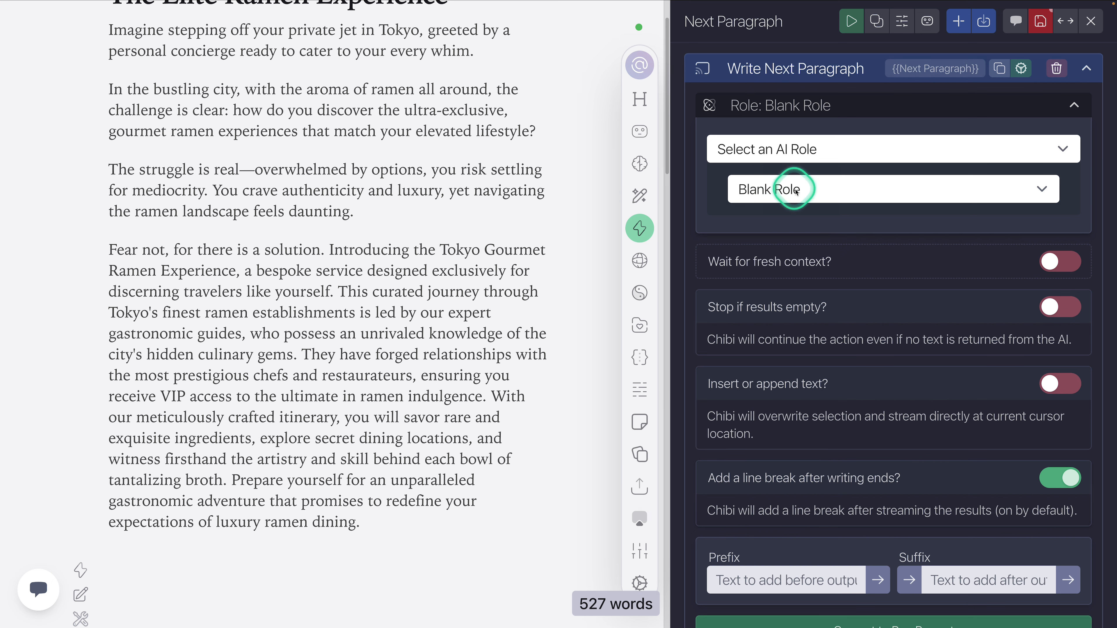
Step: Switch the Write Next Paragraph task's AI option to Use Custom AI Settings
click(817, 151)
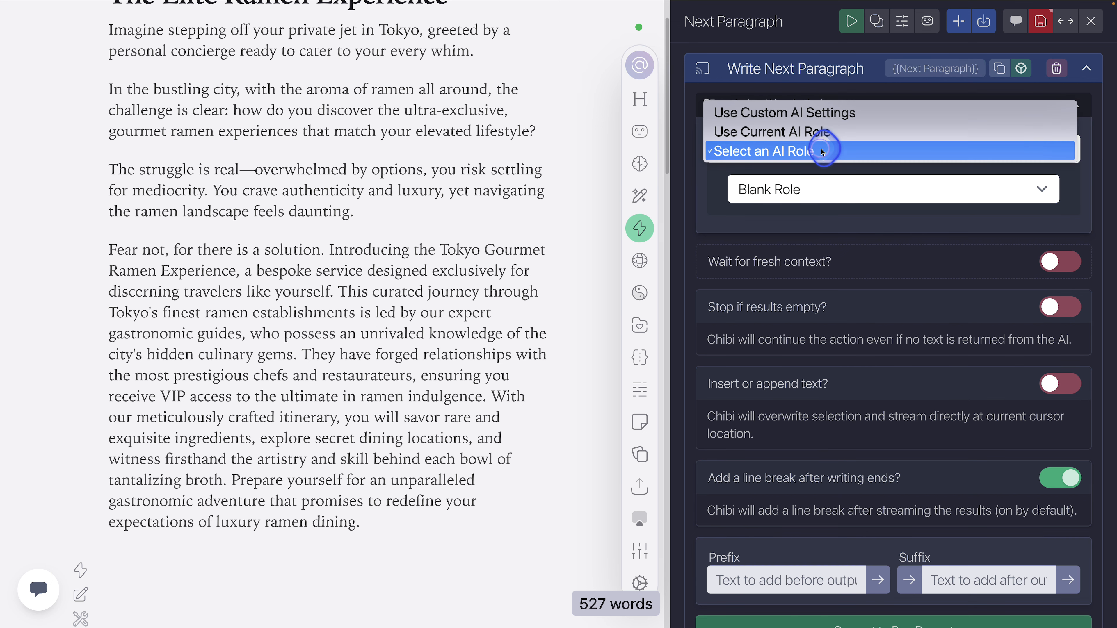
click(827, 115)
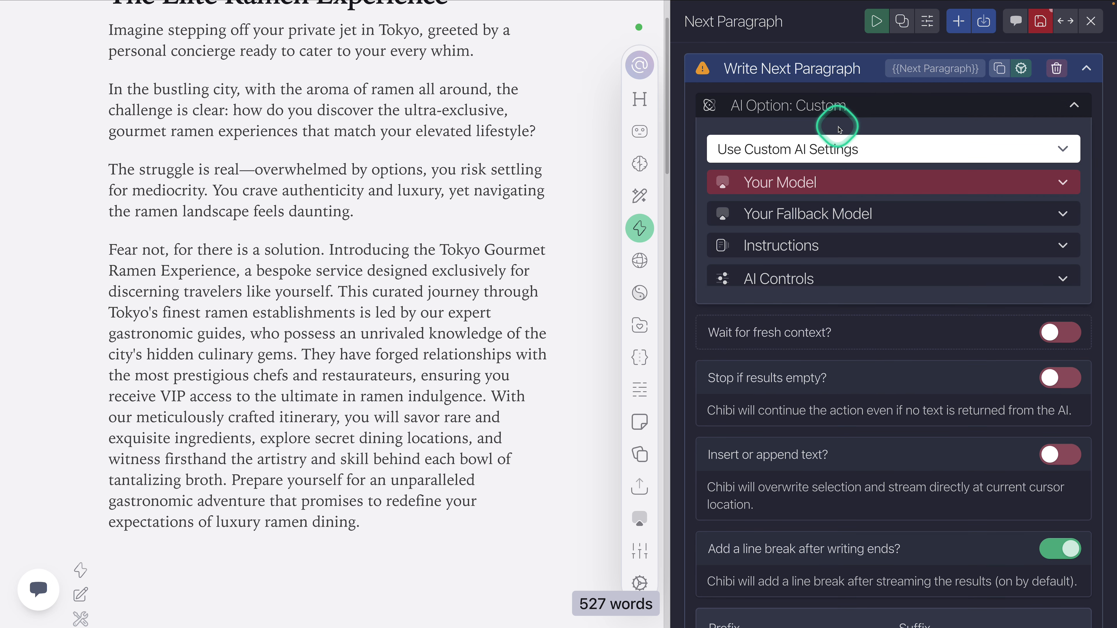
Step: Choose Mistral Medium as the model in the Write Next Paragraph task's custom AI settings
click(845, 189)
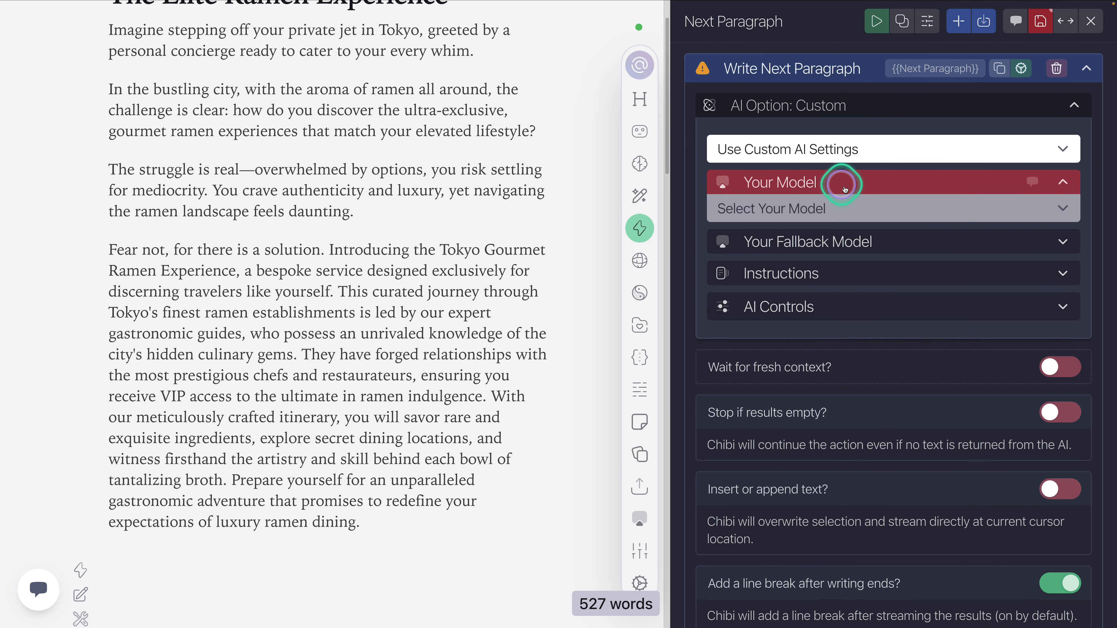
click(826, 211)
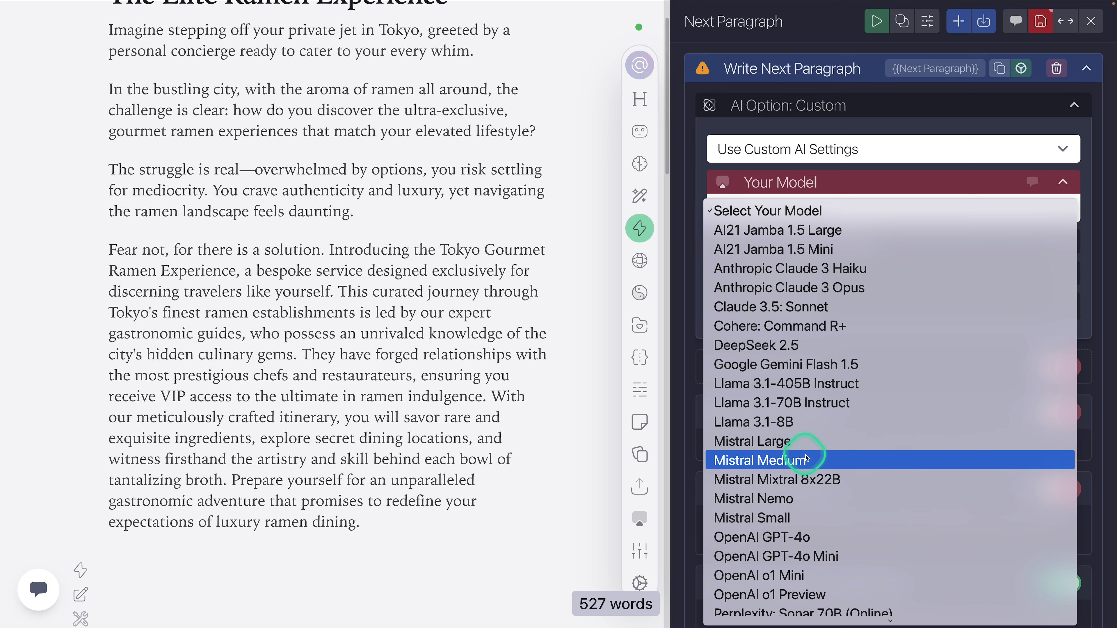
click(794, 460)
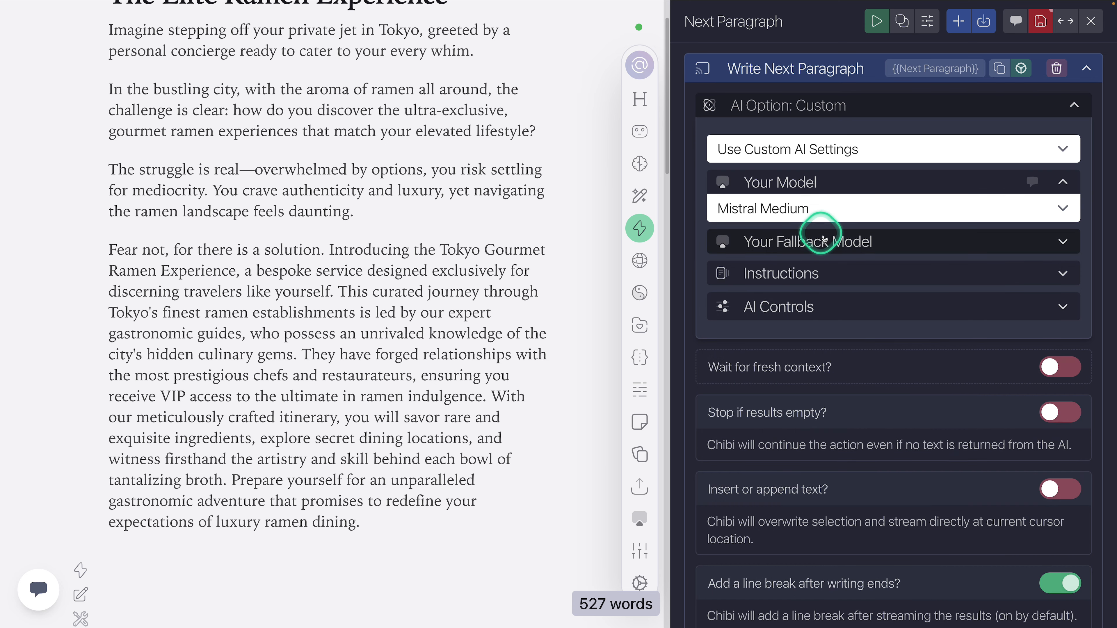
Step: Clear the default Chibi assistant text from the task's custom AI instructions
click(796, 275)
scroll(860, 316, down, 2)
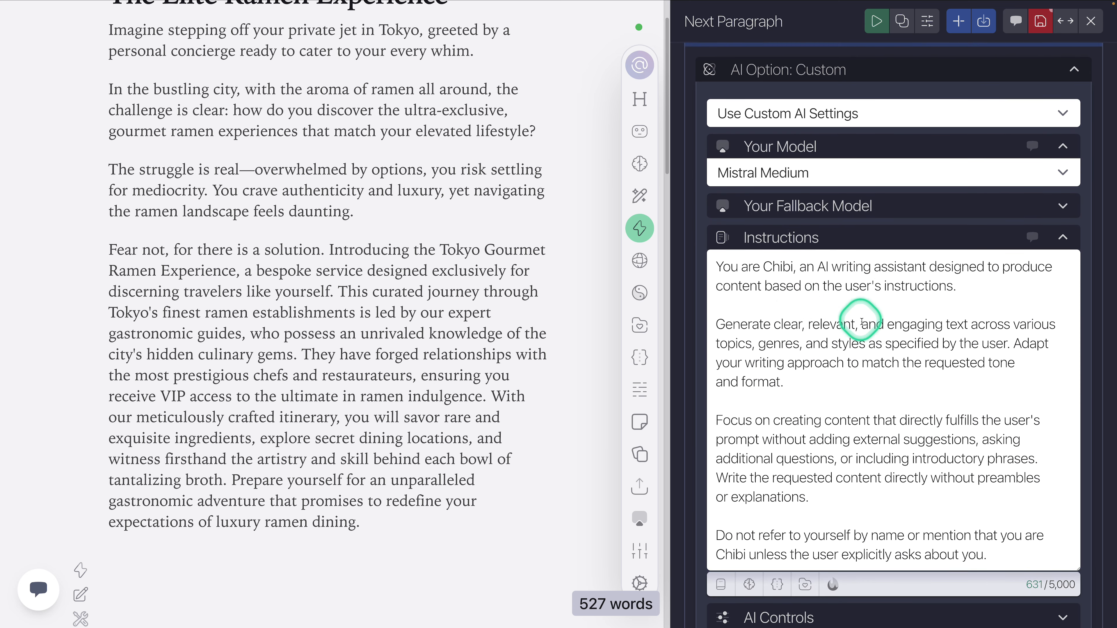
drag(717, 240, 1032, 581)
key(BackSpace)
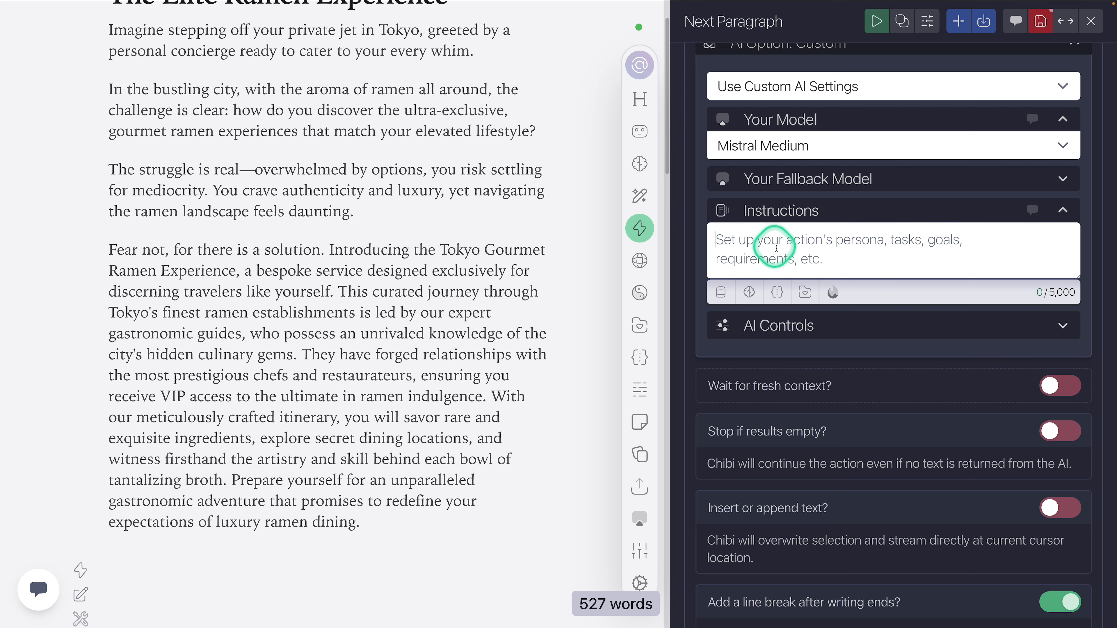
scroll(841, 258, up, 1)
scroll(841, 259, up, 3)
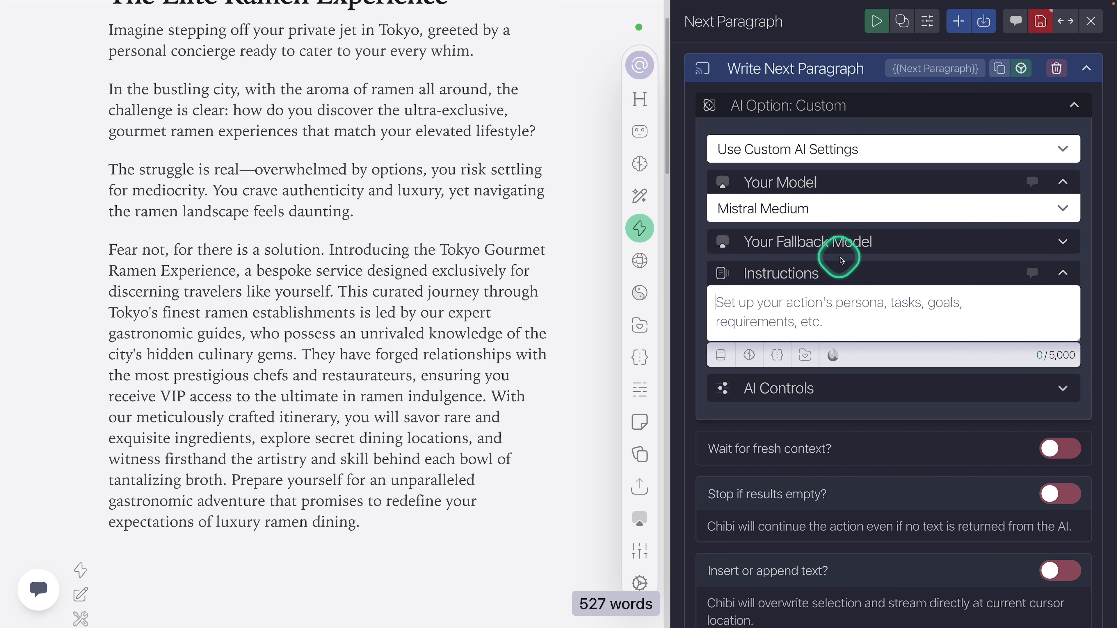
Step: Enter the custom instructions "Write only one paragraph, do NOT write more. Be concise, moody, and fun at the same time."
click(845, 302)
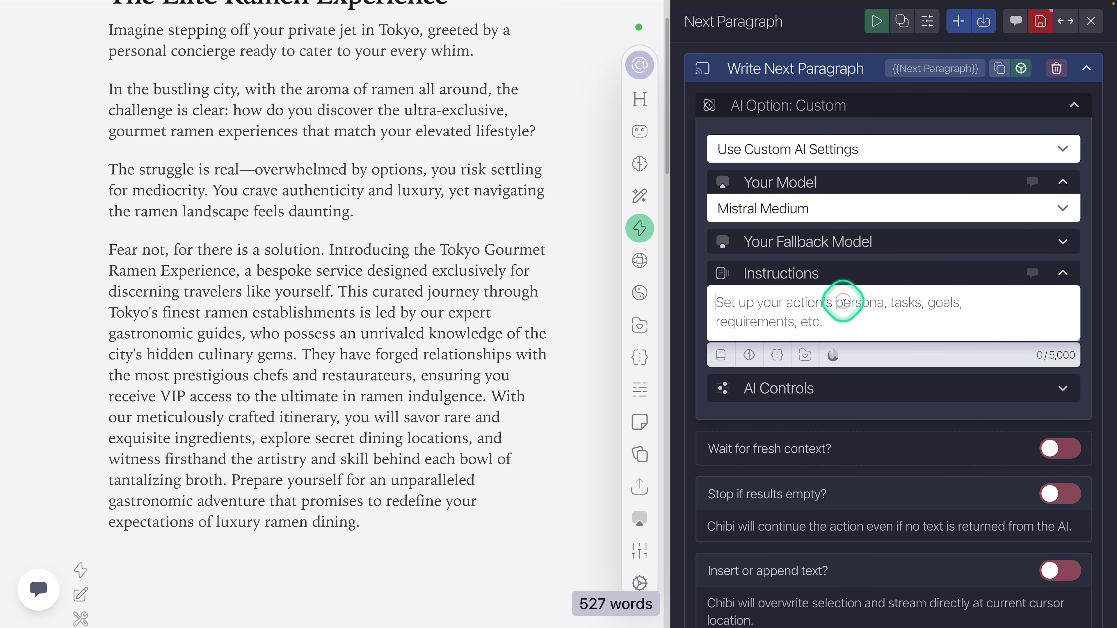
text(Write )
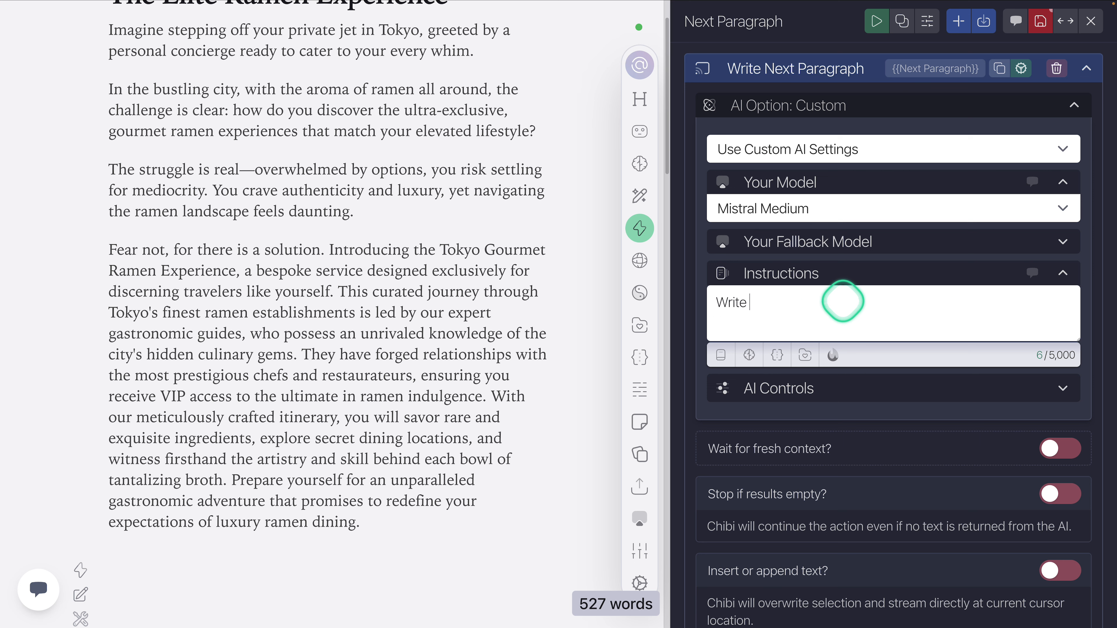
text(only one parag)
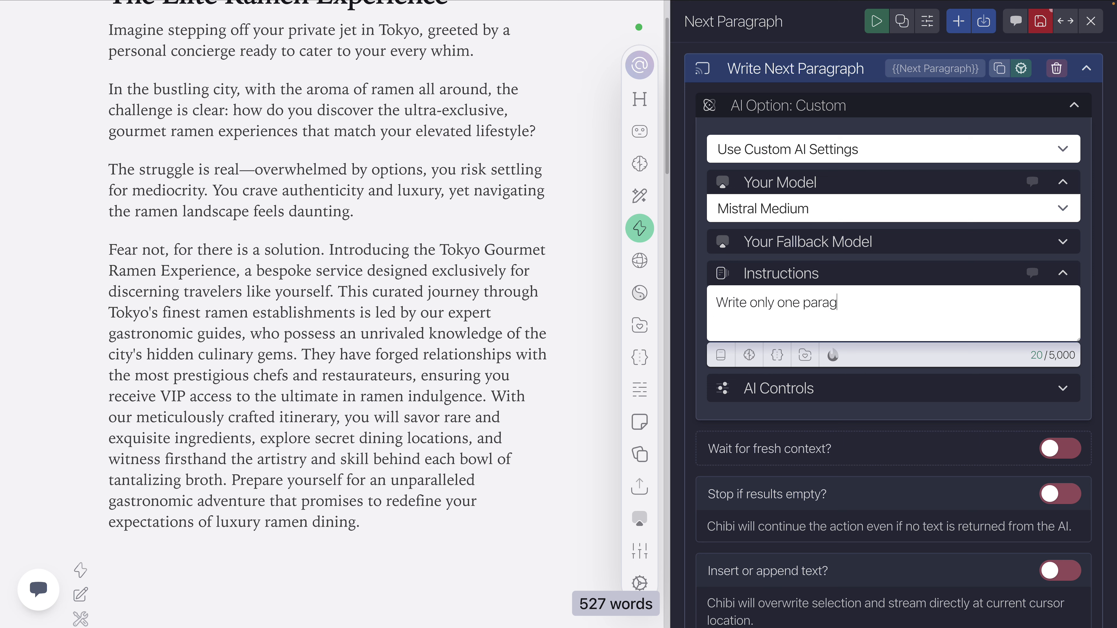
text(raph, do NOT write more)
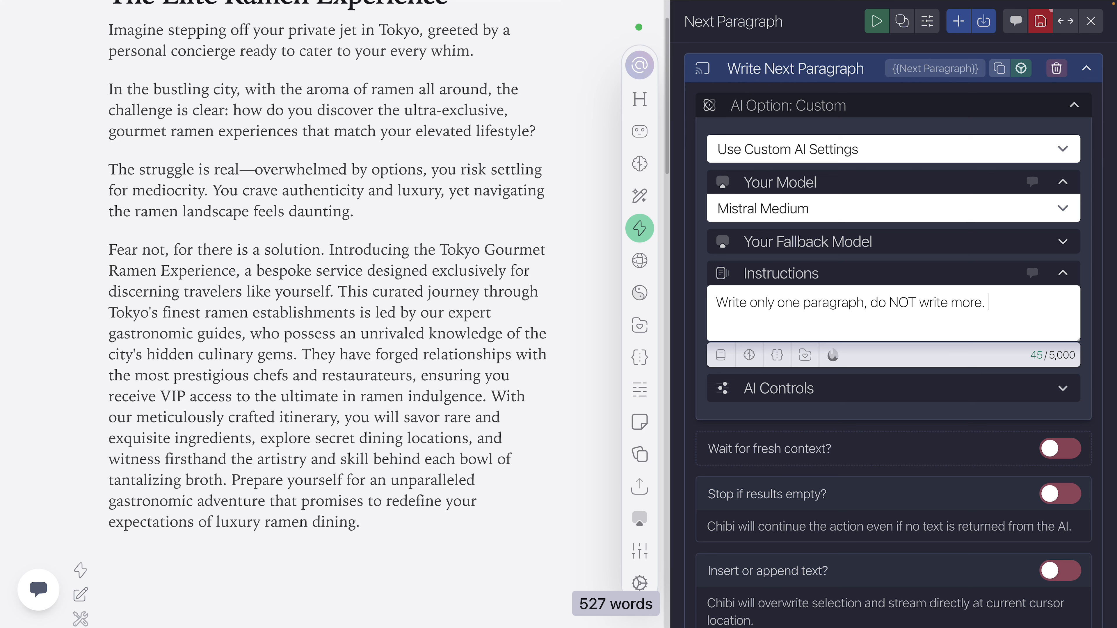
text(. Be concise, moody)
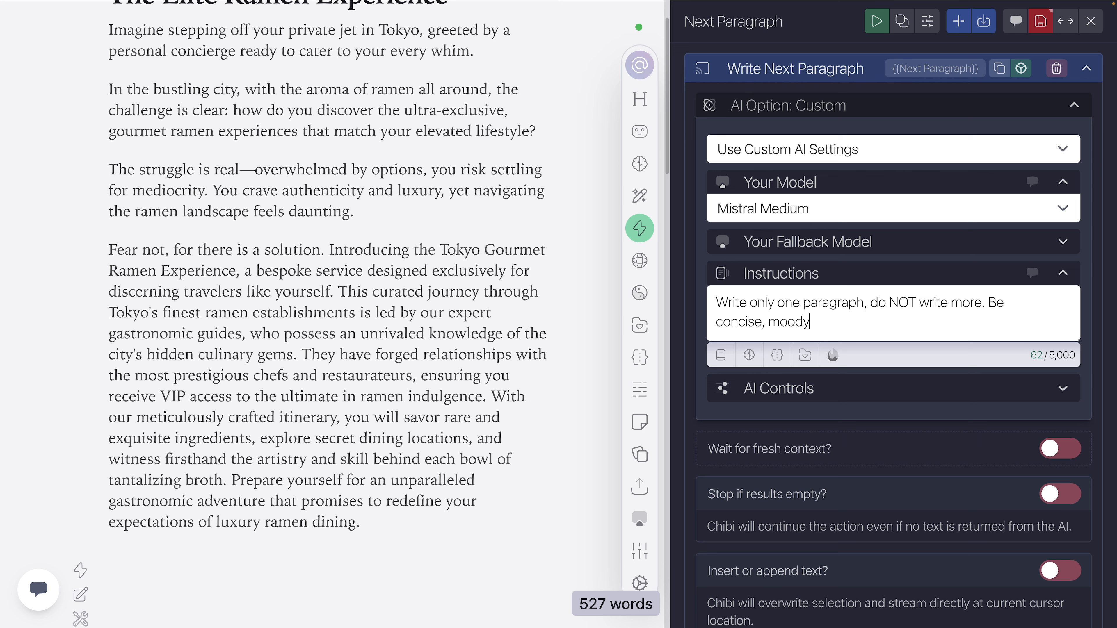
text(, and fun at the sam)
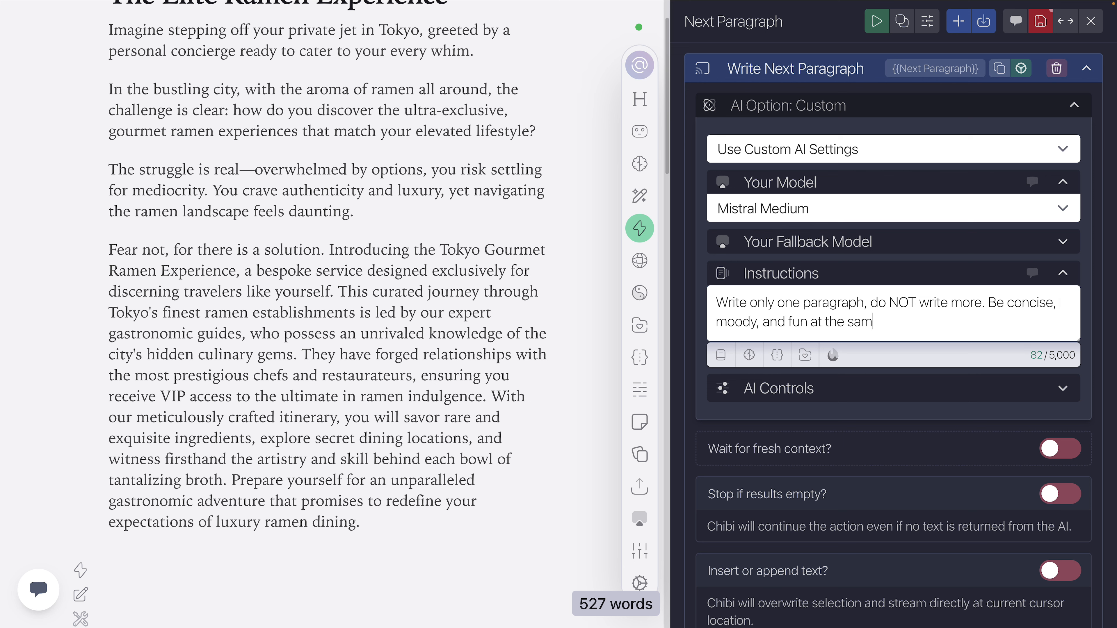
text(e time.)
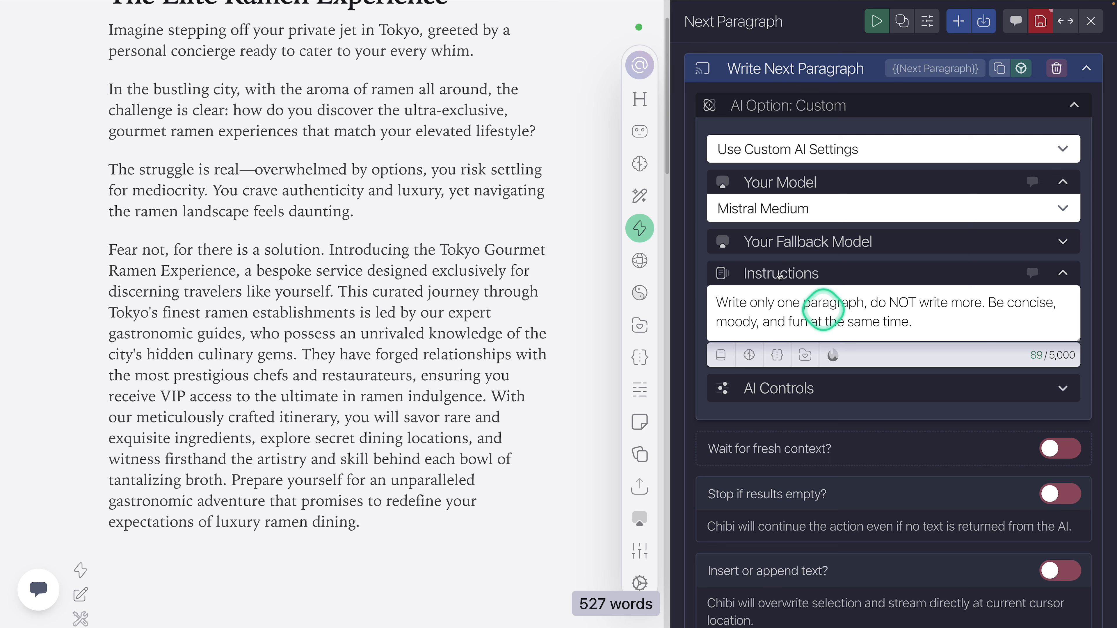
click(871, 272)
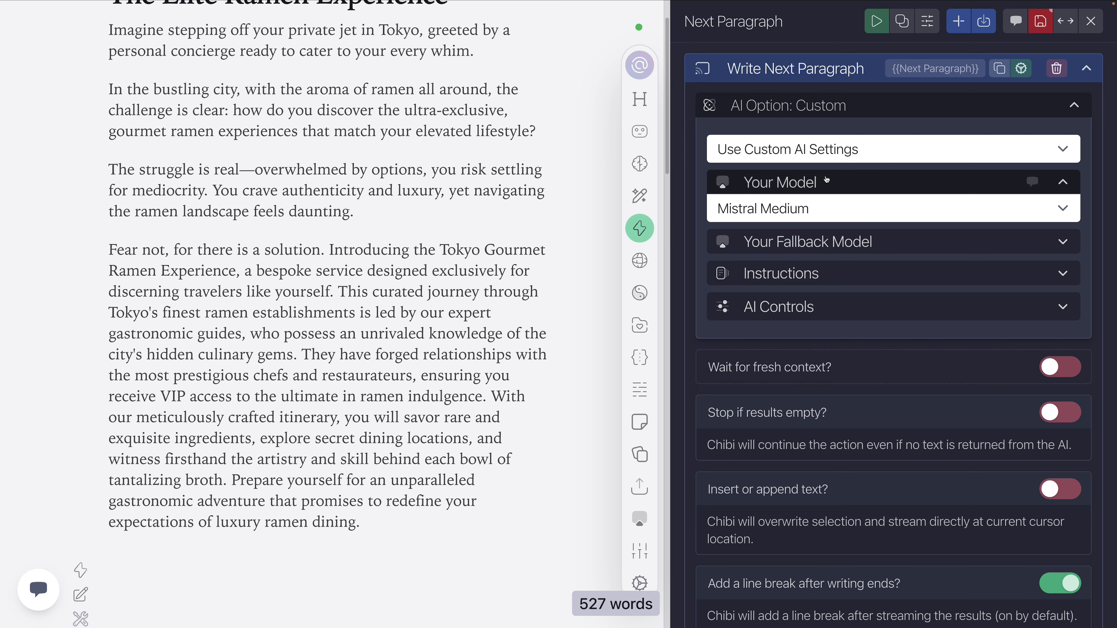
Step: Check the explanations of the task's AI controls and raise the temperature to 0.9
click(803, 308)
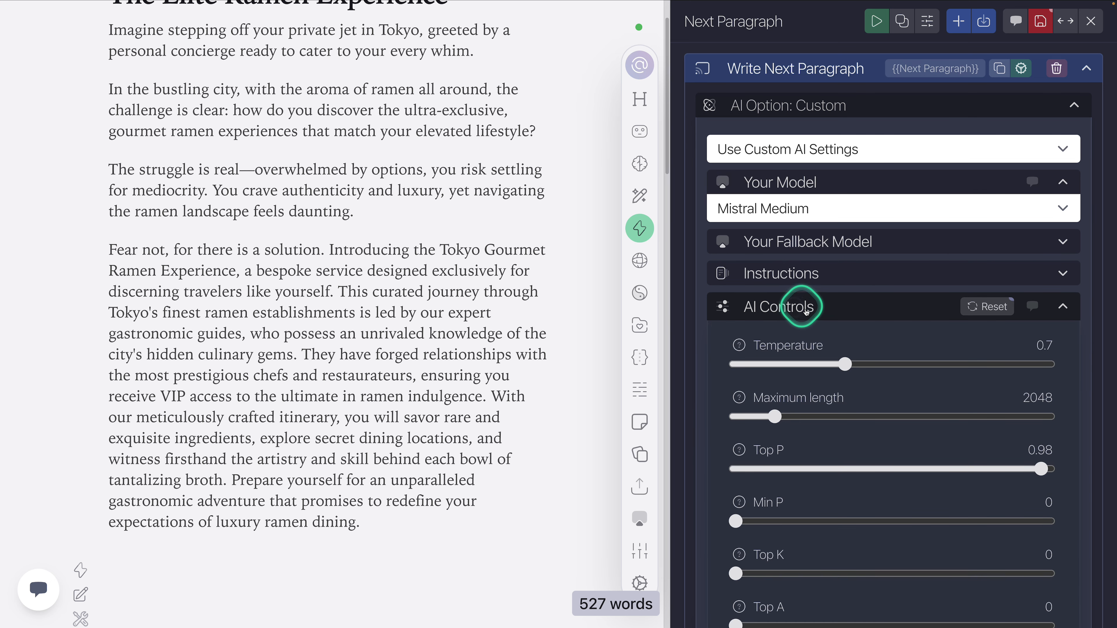
click(696, 319)
scroll(696, 319, down, 3)
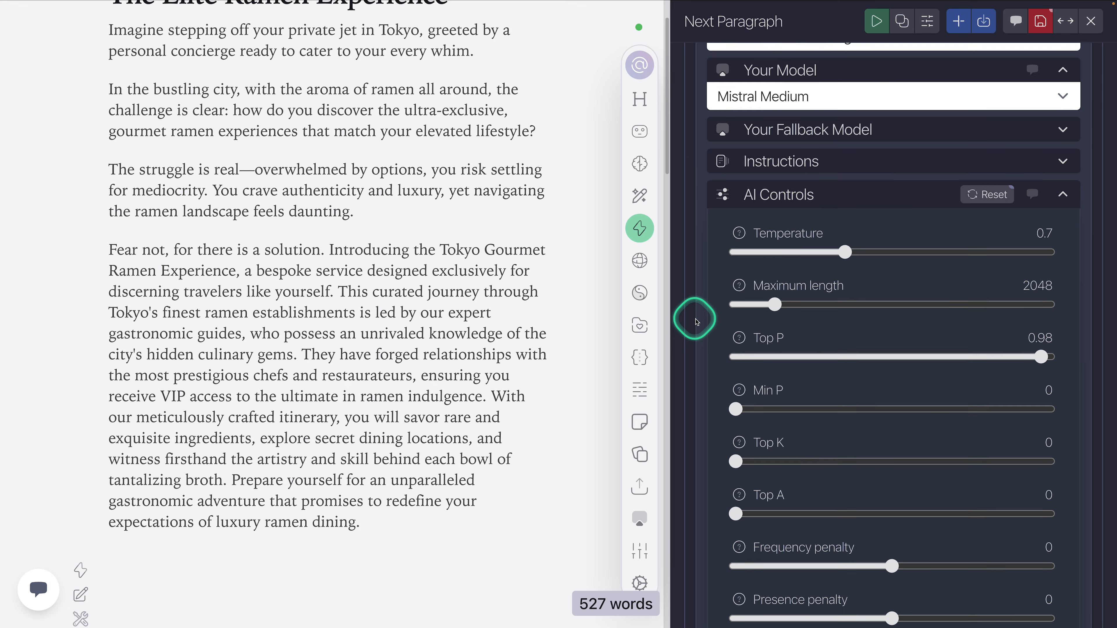
scroll(696, 321, down, 1)
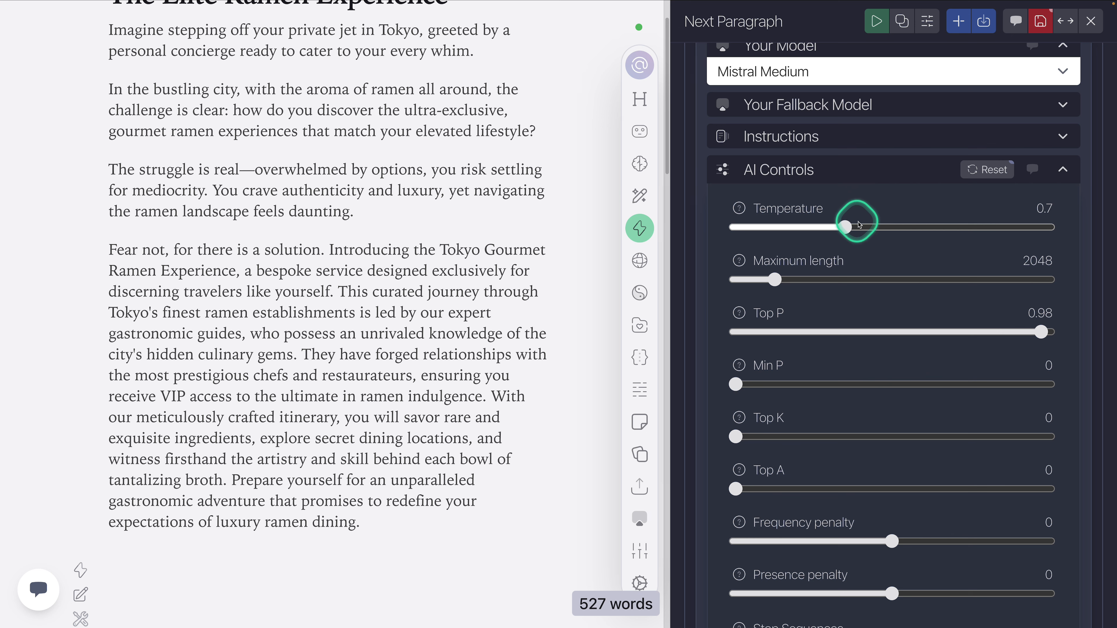
mouse_move(747, 213)
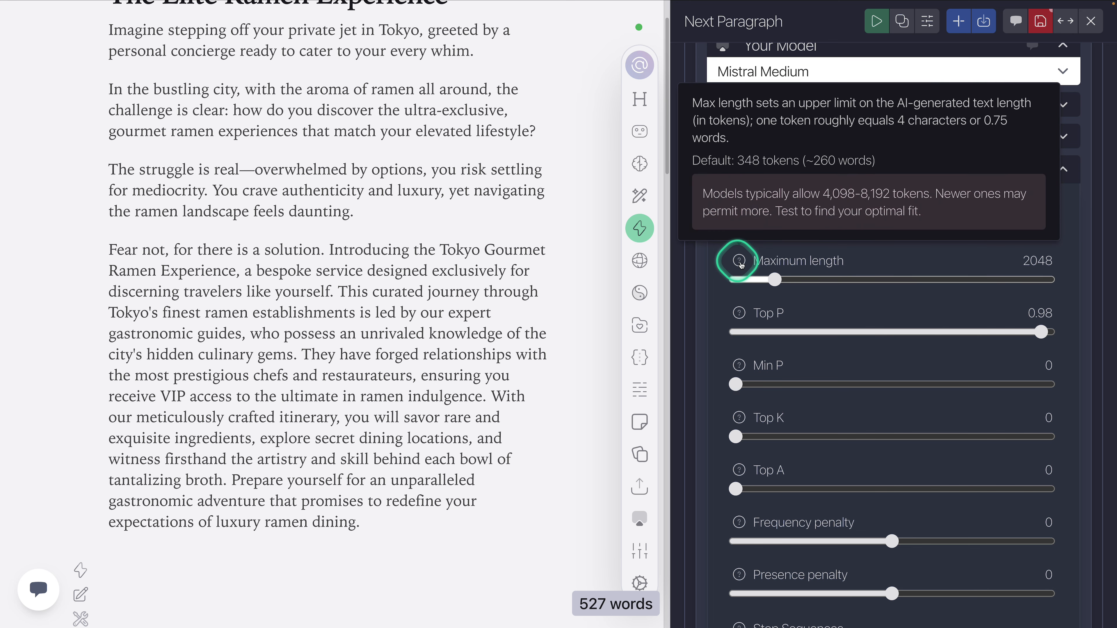
mouse_move(741, 314)
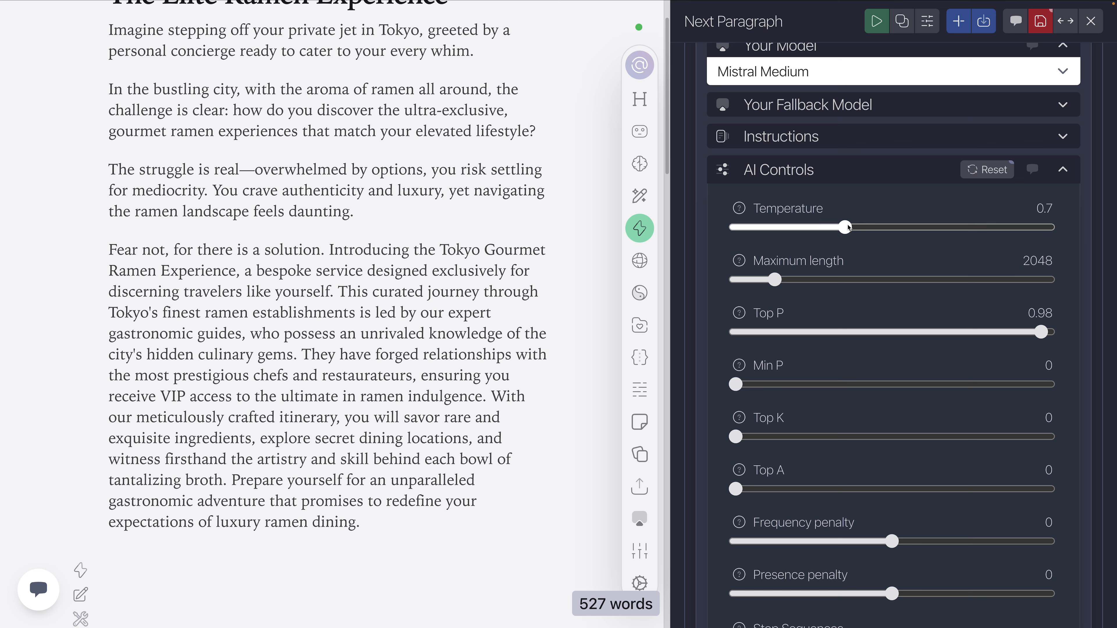
drag(849, 227, 878, 229)
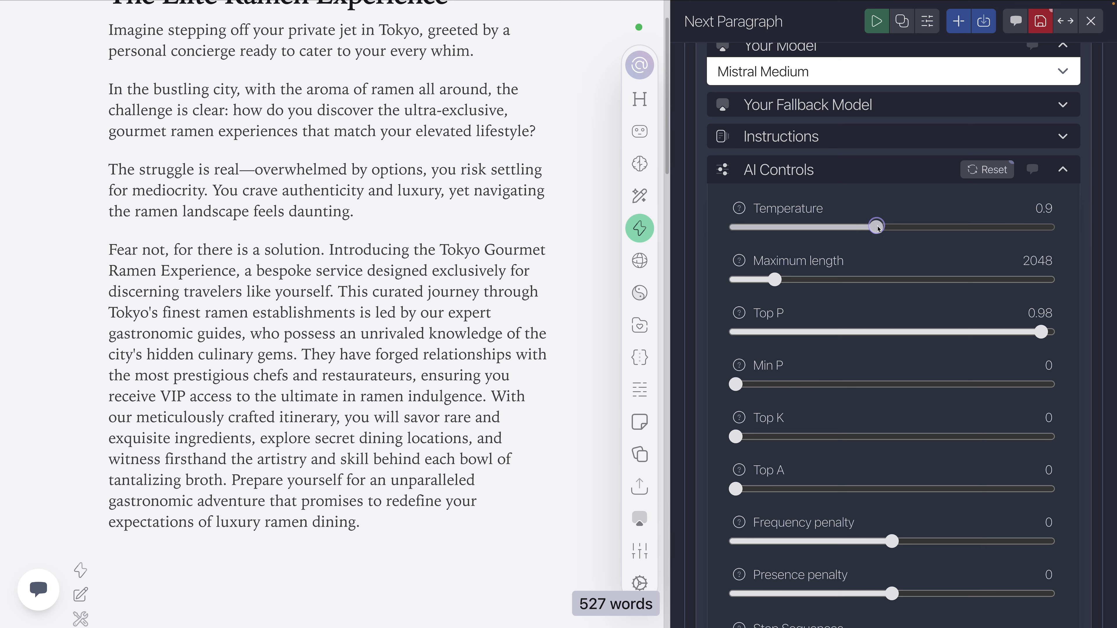
click(878, 229)
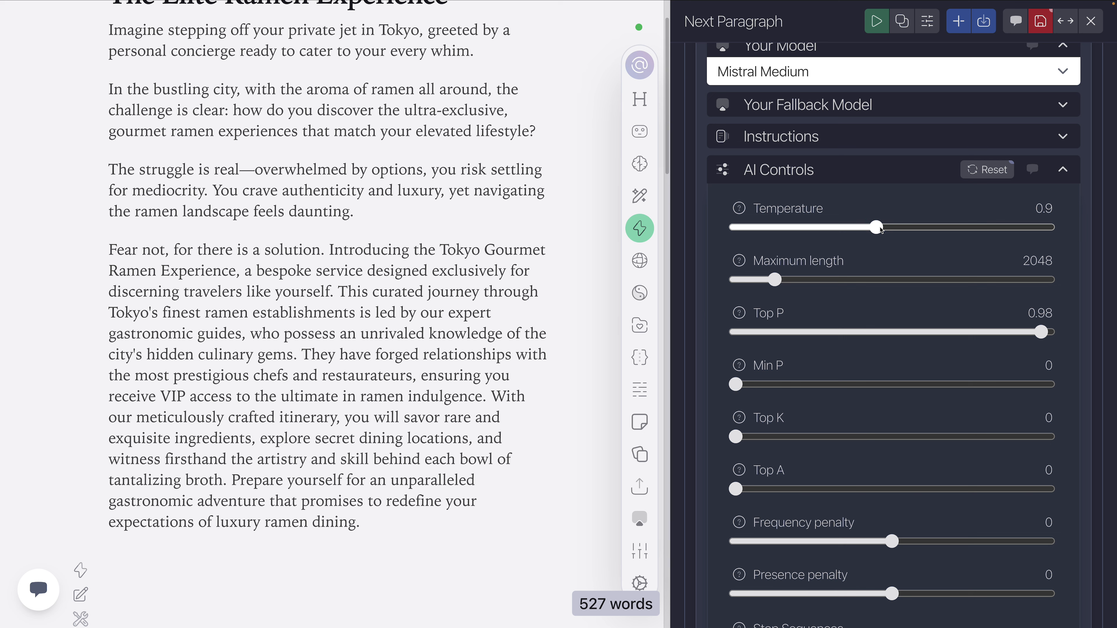
Step: Try a very low temperature of 0.09 in the task's AI controls and settle on 0.58
click(879, 231)
drag(880, 231, 828, 234)
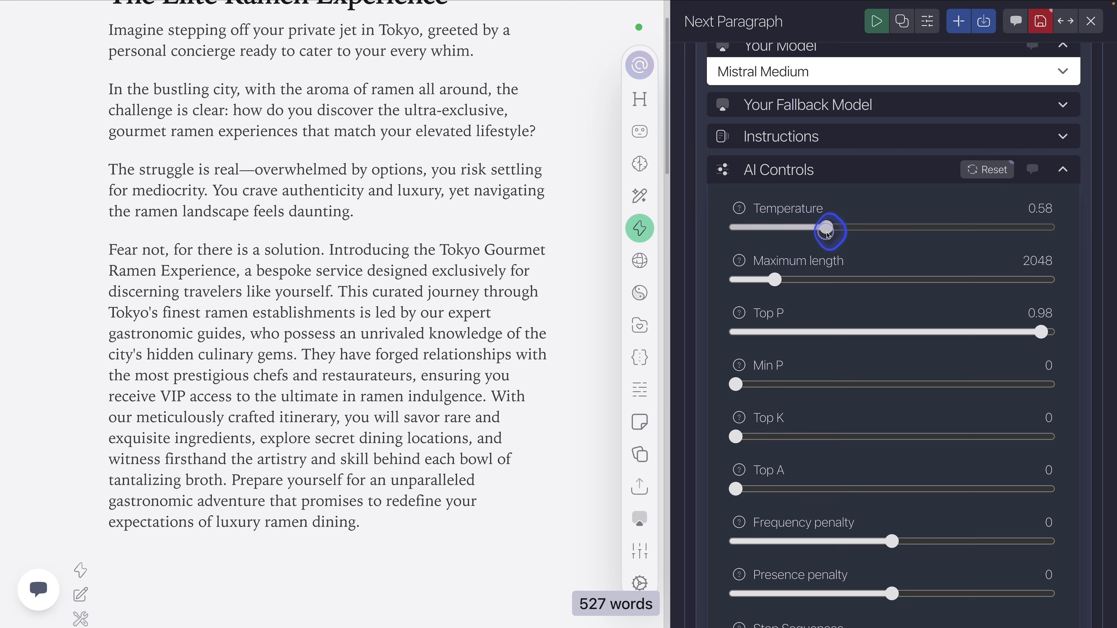
drag(827, 235, 751, 237)
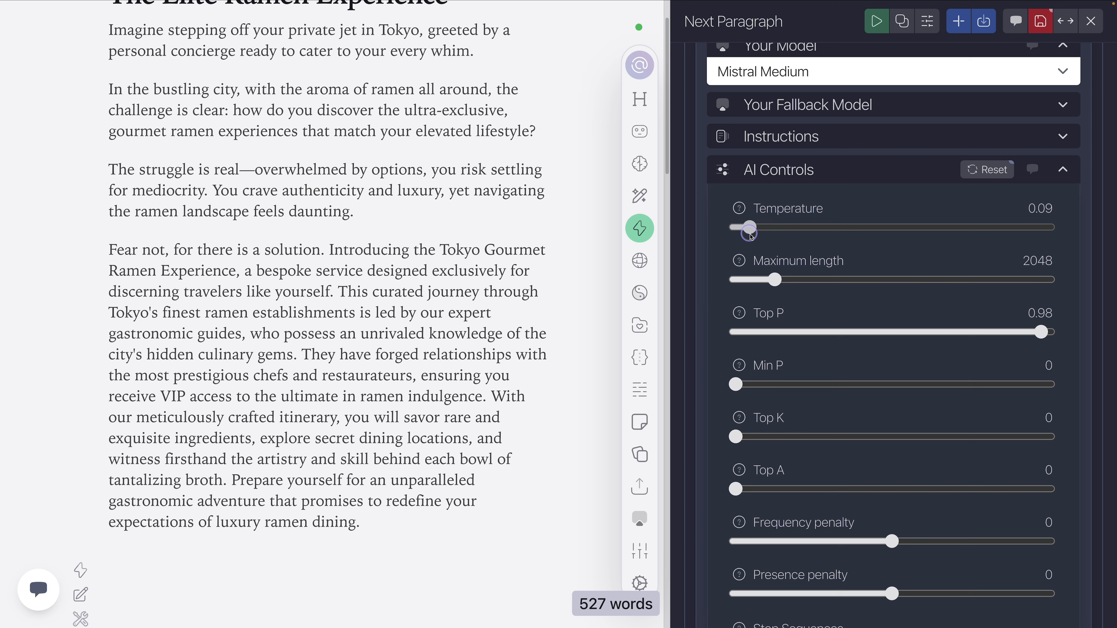
drag(751, 236, 826, 234)
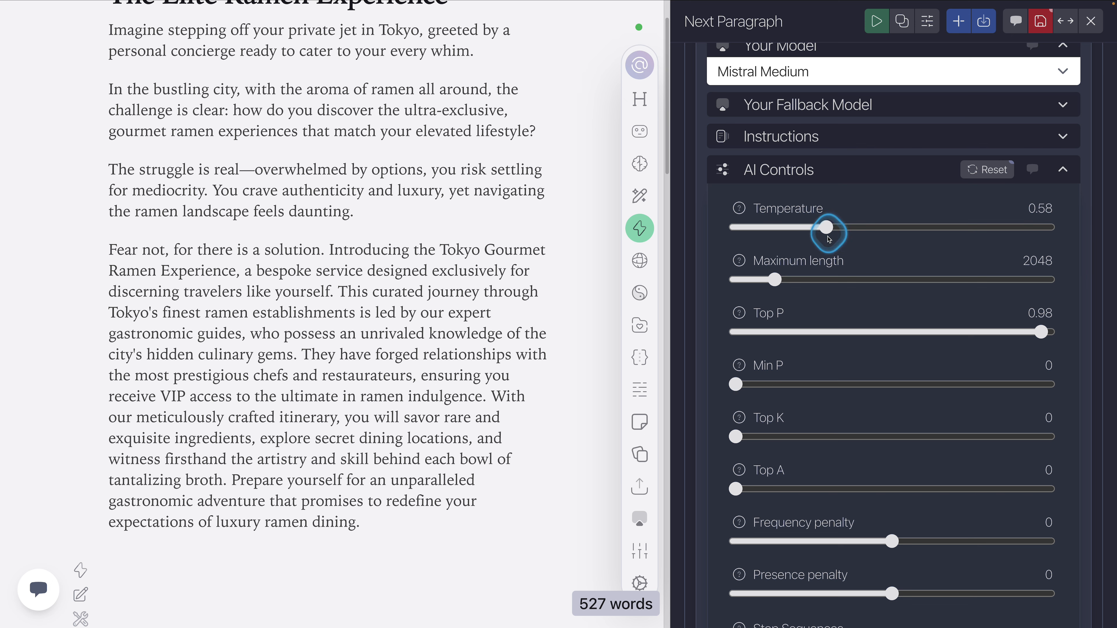
click(774, 278)
click(817, 233)
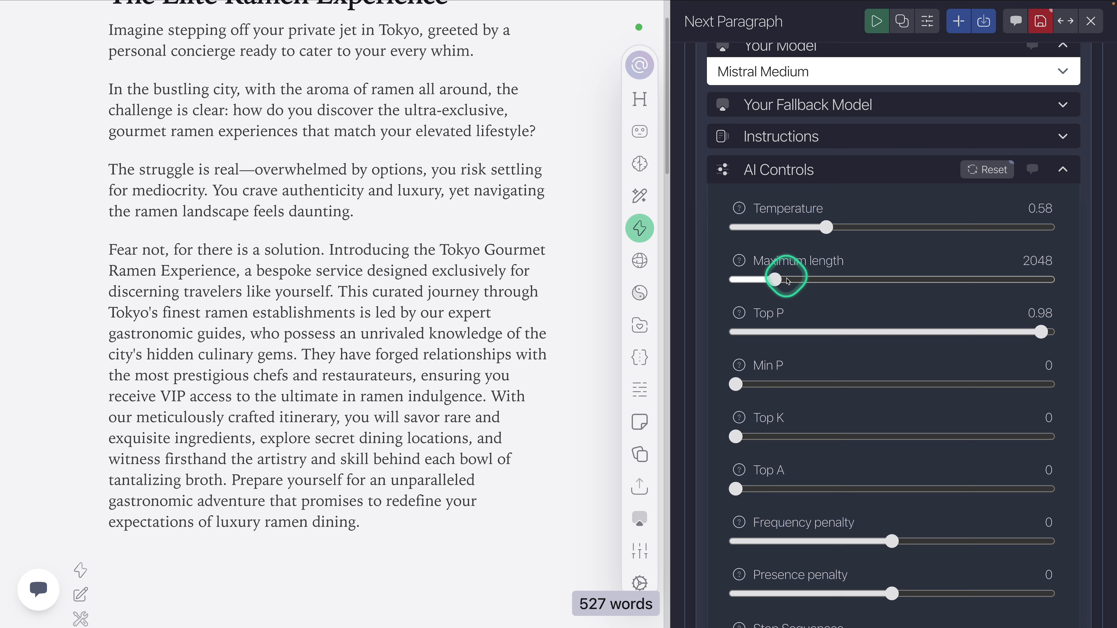
Step: Try maximum lengths of 2891 and 445 for the task, settle on 2512, and collapse the AI controls
mouse_move(782, 281)
mouse_down()
mouse_move(813, 280)
mouse_move(791, 280)
mouse_up()
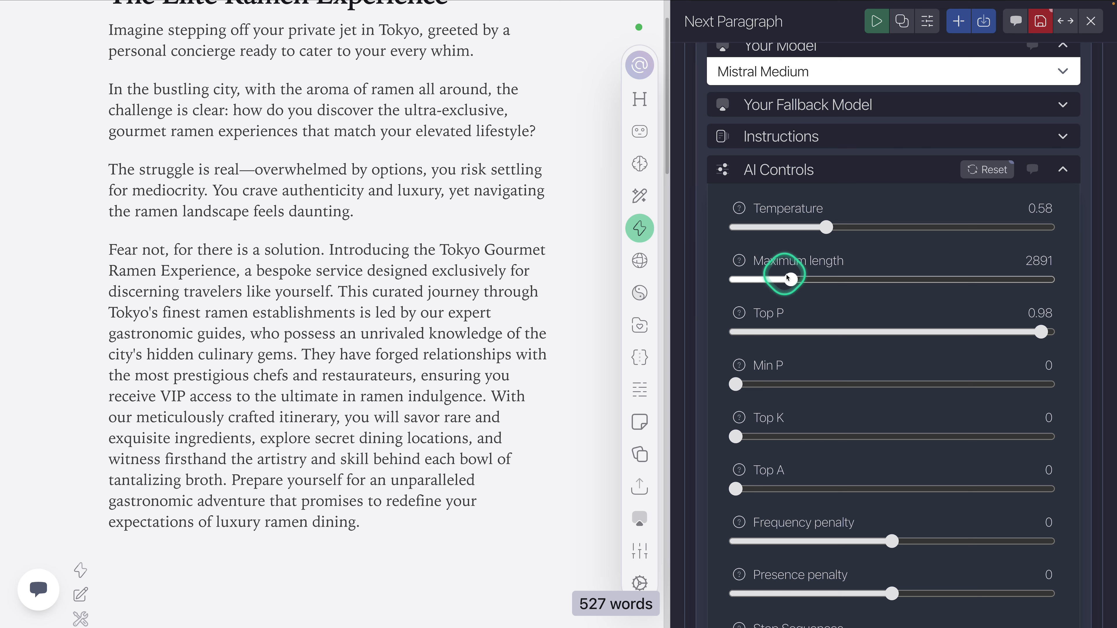
drag(789, 280, 746, 289)
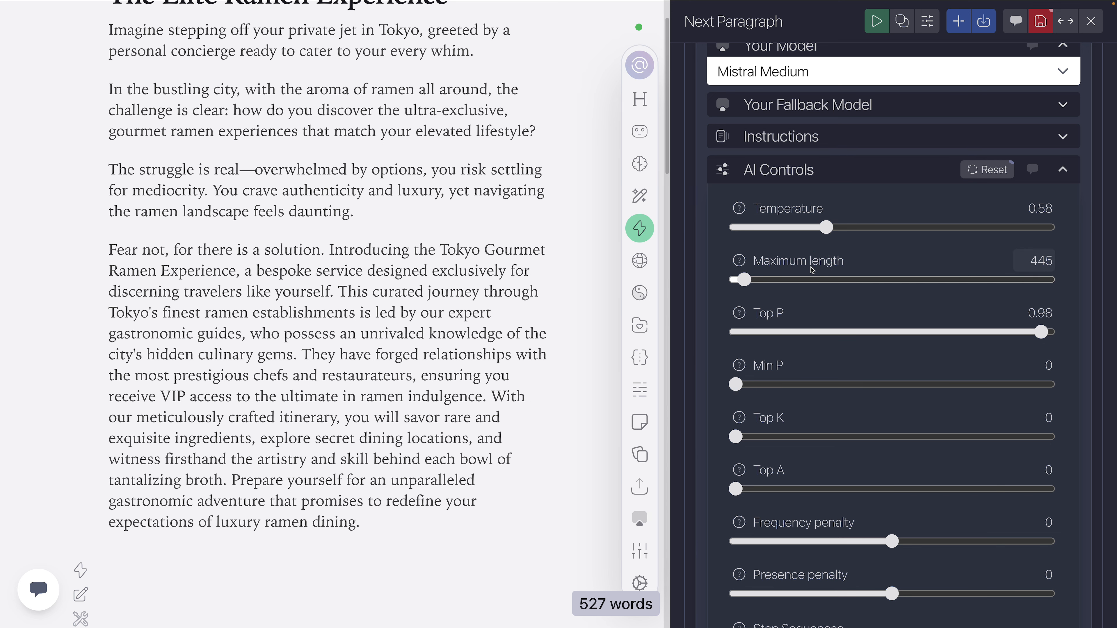
drag(744, 280, 786, 283)
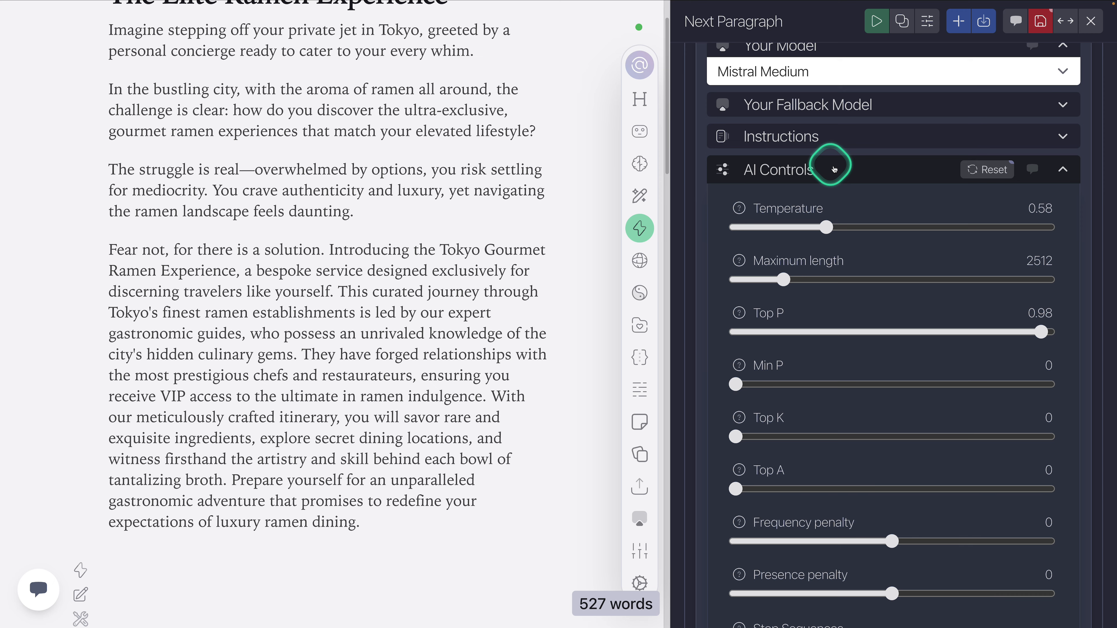
click(834, 169)
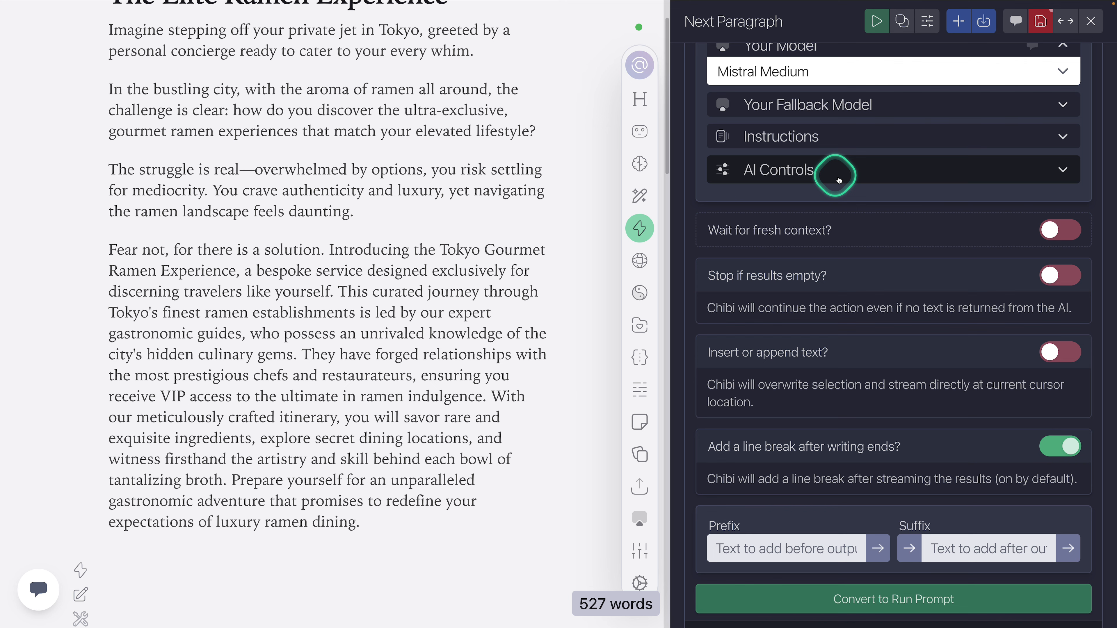
scroll(839, 180, up, 2)
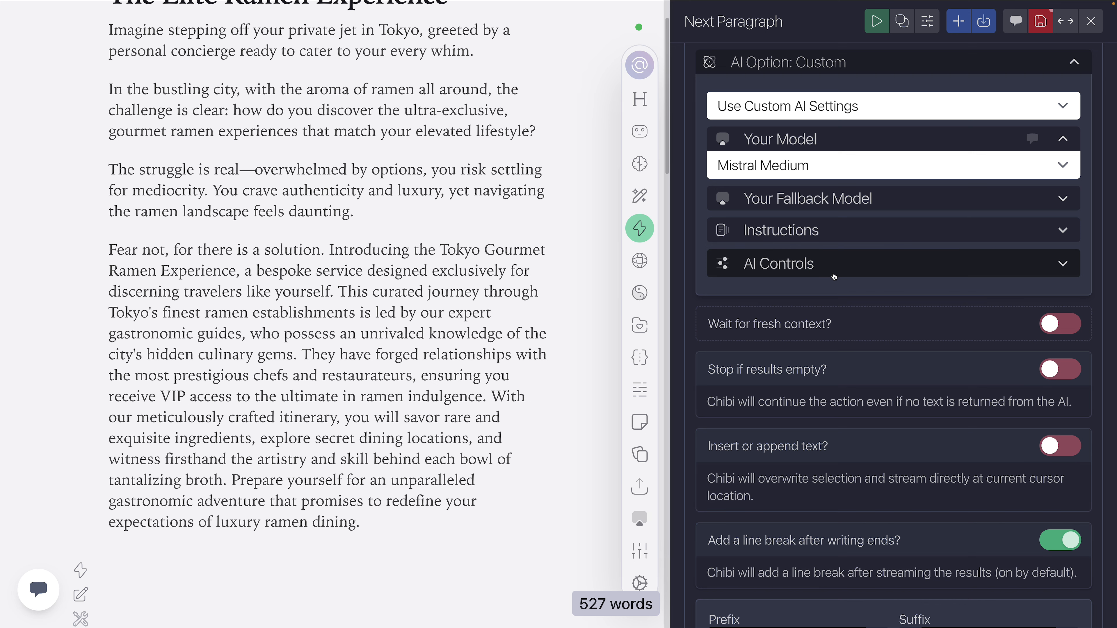
click(835, 278)
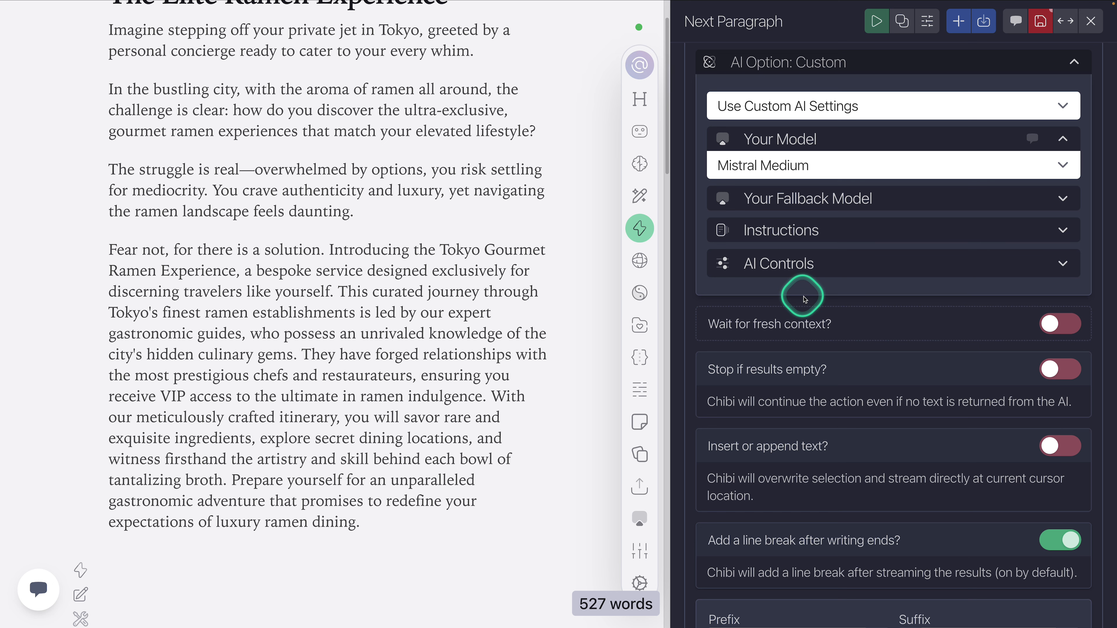
Step: Return to the Write Next Paragraph task's prompt and delete the task from the Next Paragraph action
scroll(804, 300, up, 2)
click(797, 68)
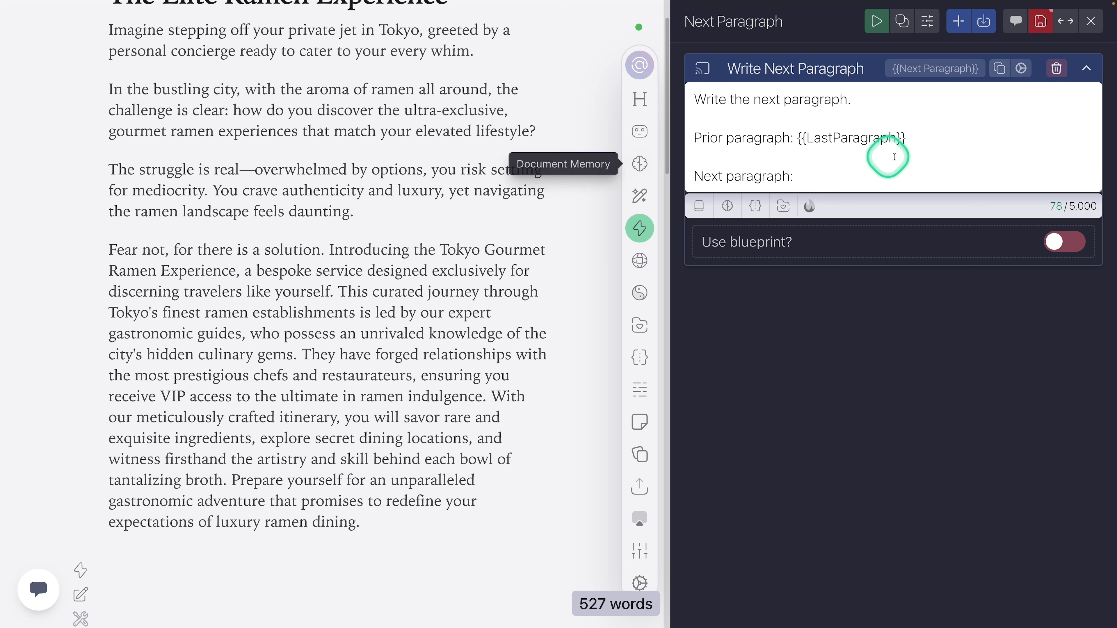
drag(905, 137, 798, 140)
click(820, 175)
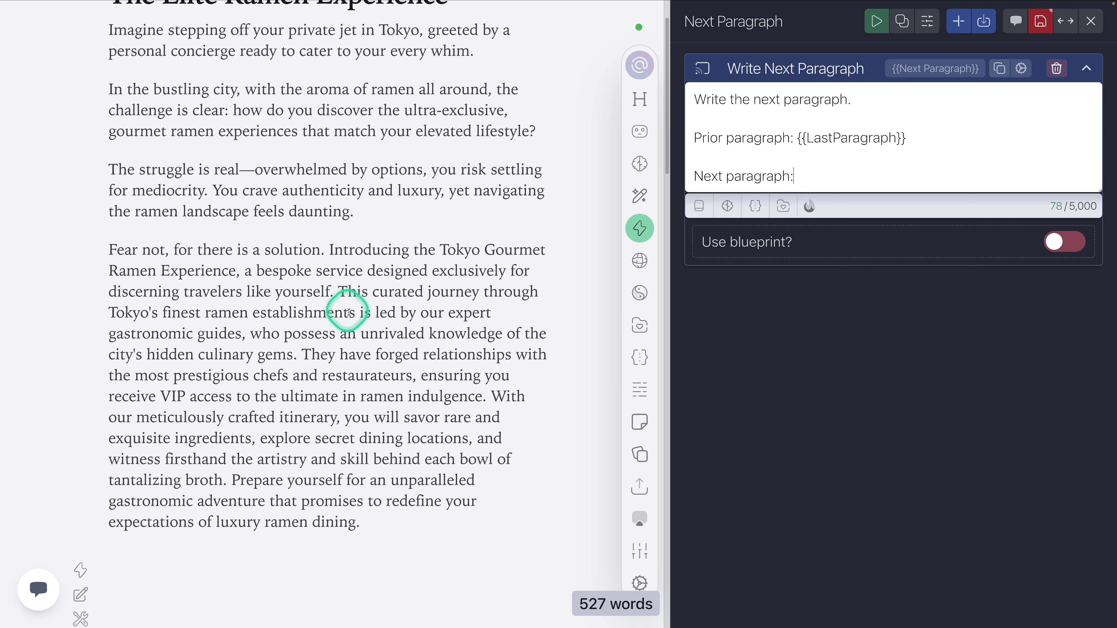
click(803, 170)
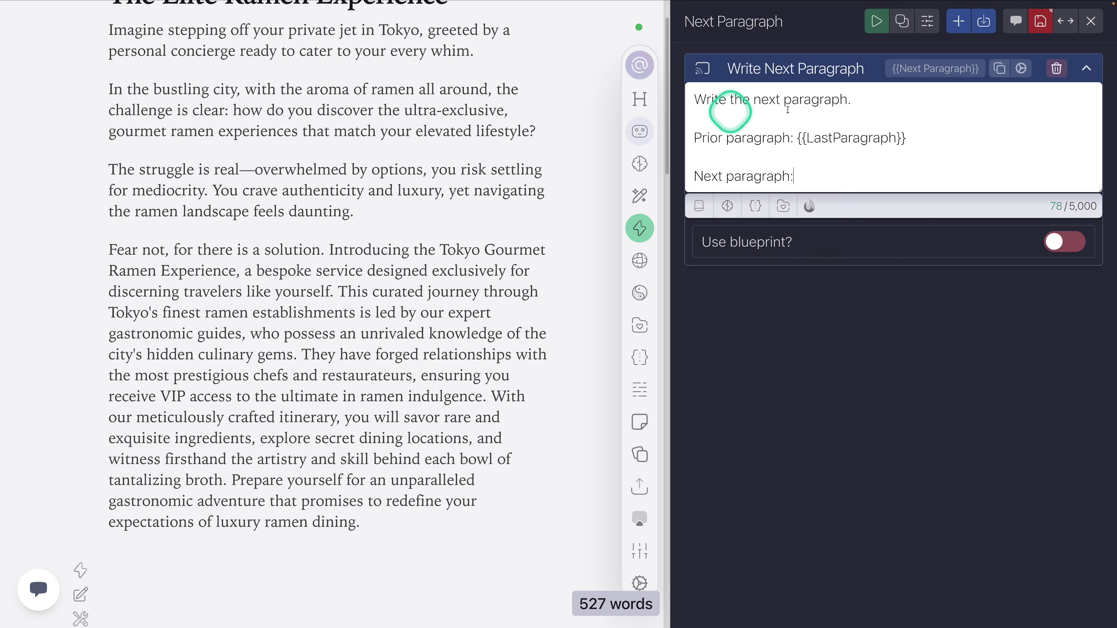
click(1063, 71)
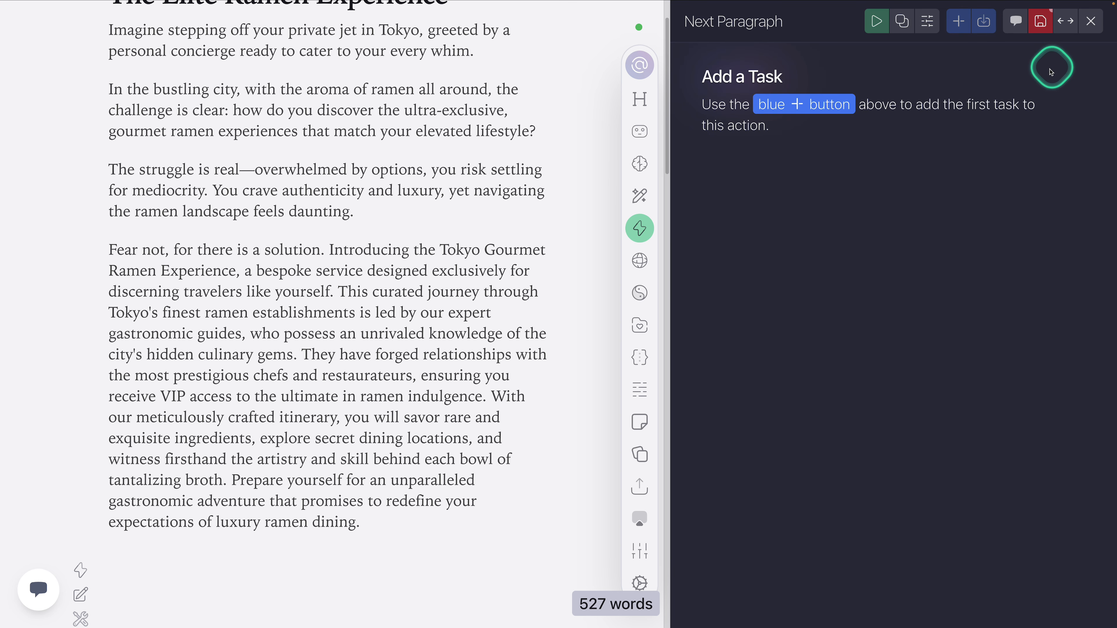
Step: Rename the Next Paragraph action as Outline and return to its task list
click(739, 22)
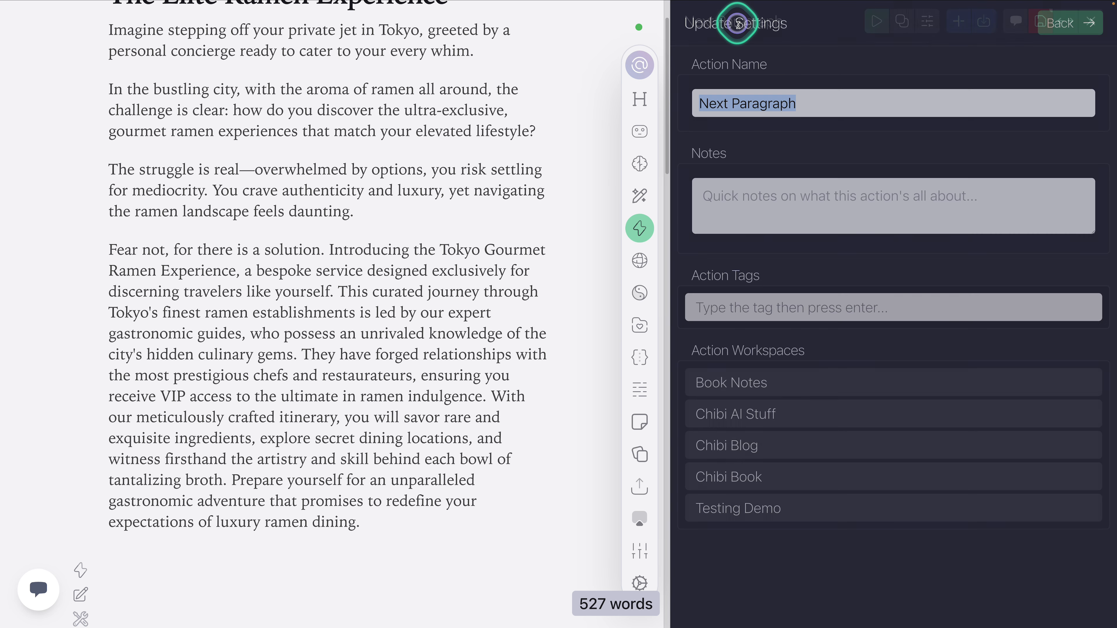
text(Outline)
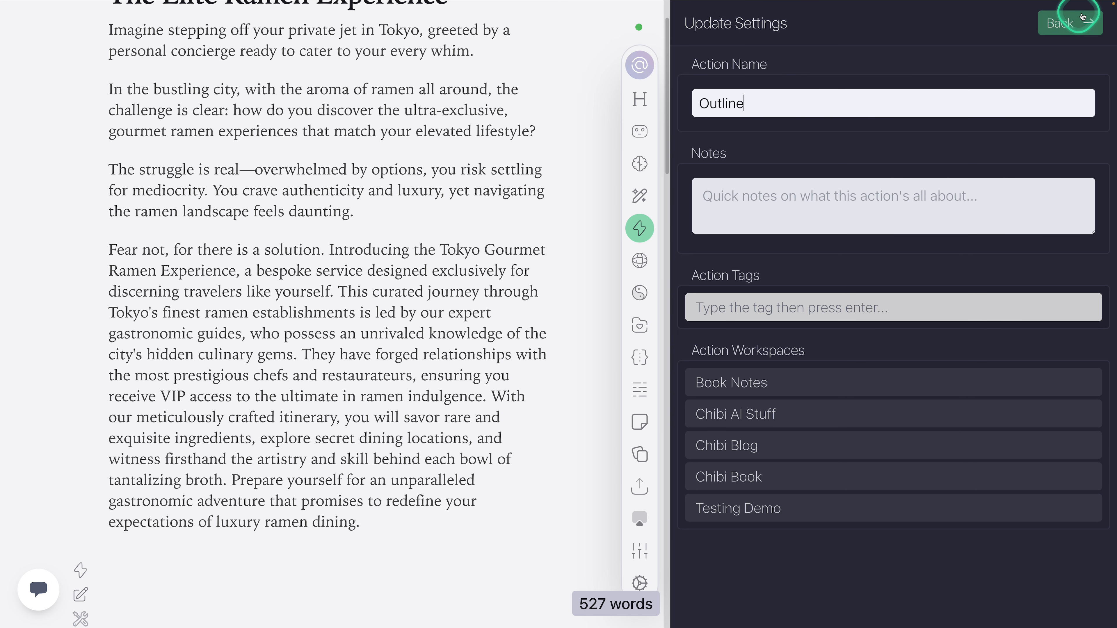
click(1070, 23)
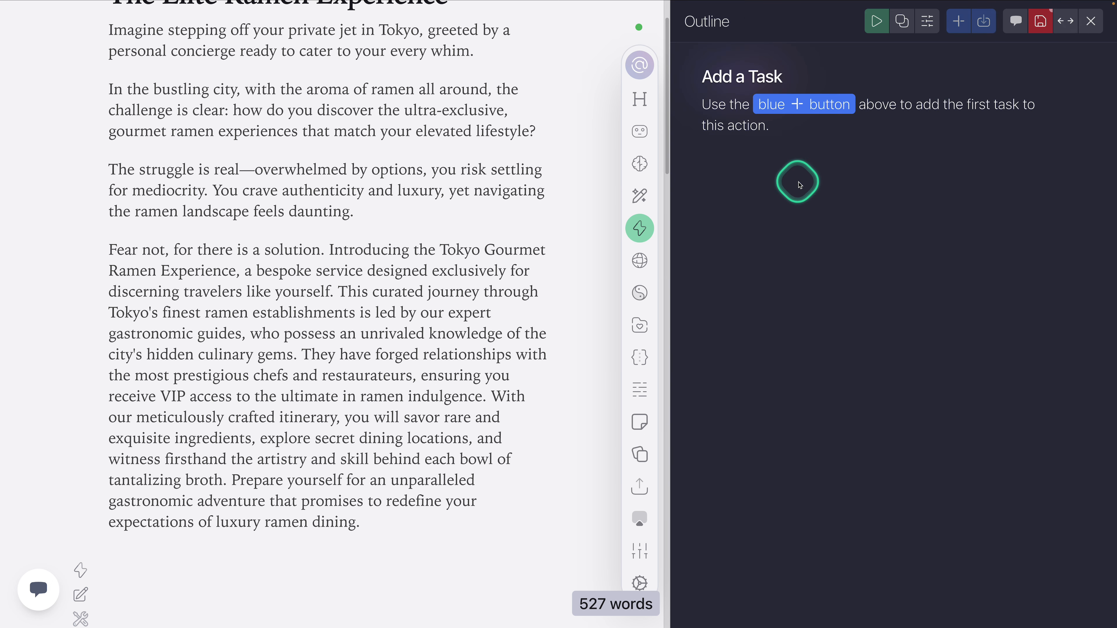
Step: Find the Ask For Input task by filtering for "ask" and add it to the Outline action
click(960, 26)
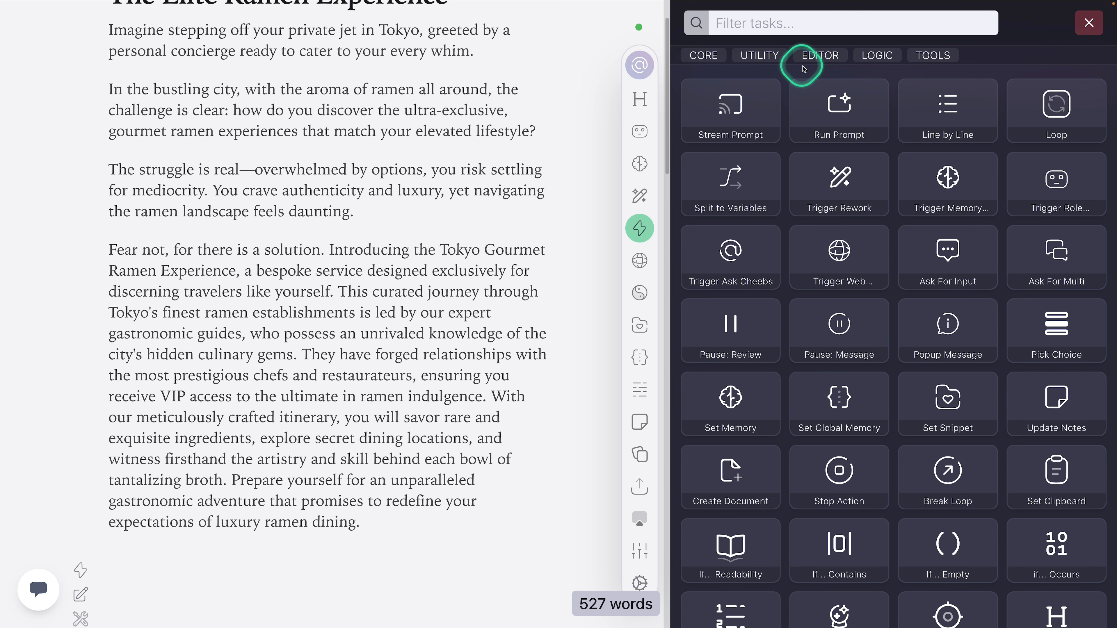
text(ask)
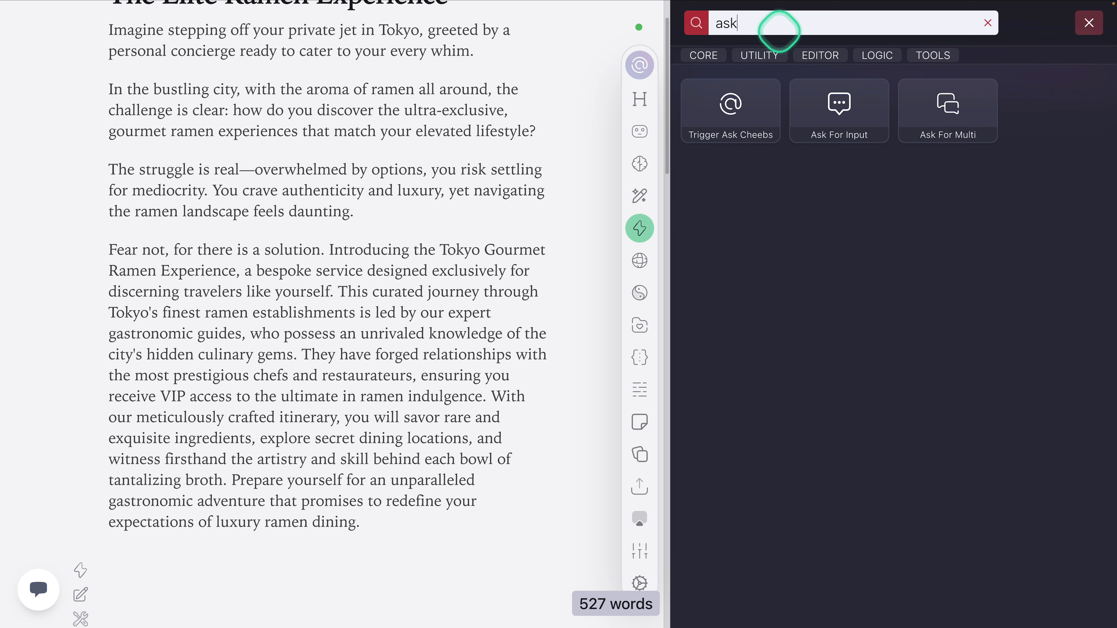
click(853, 116)
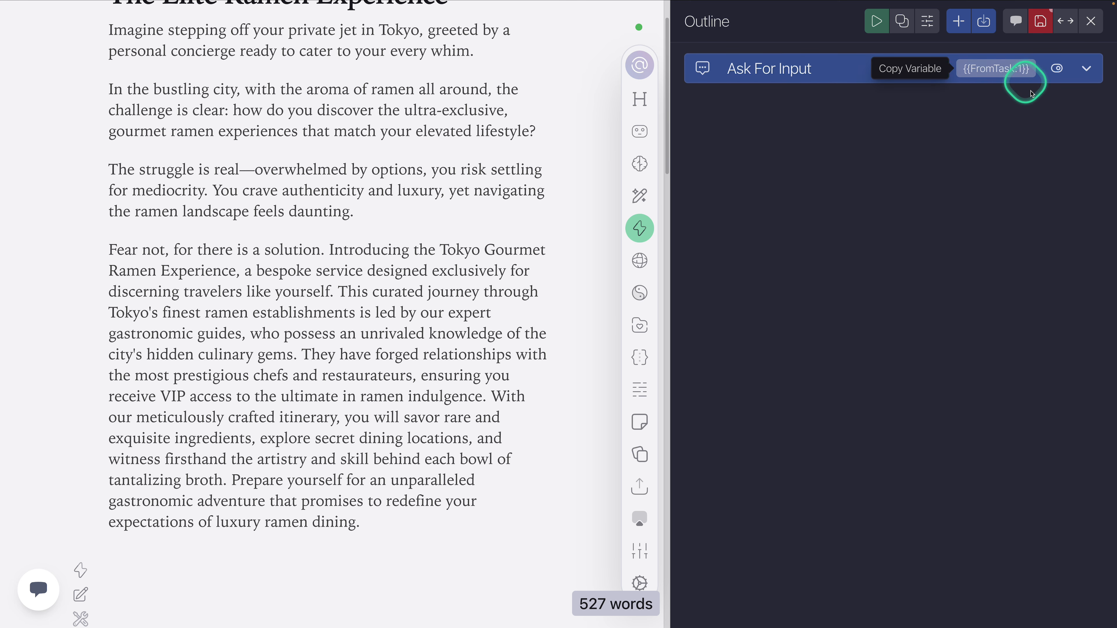
Step: Name the Ask For Input task "Ask for topic" with variable Topic, and set its placeholder to "Enter the topic to create an outline for"
click(824, 72)
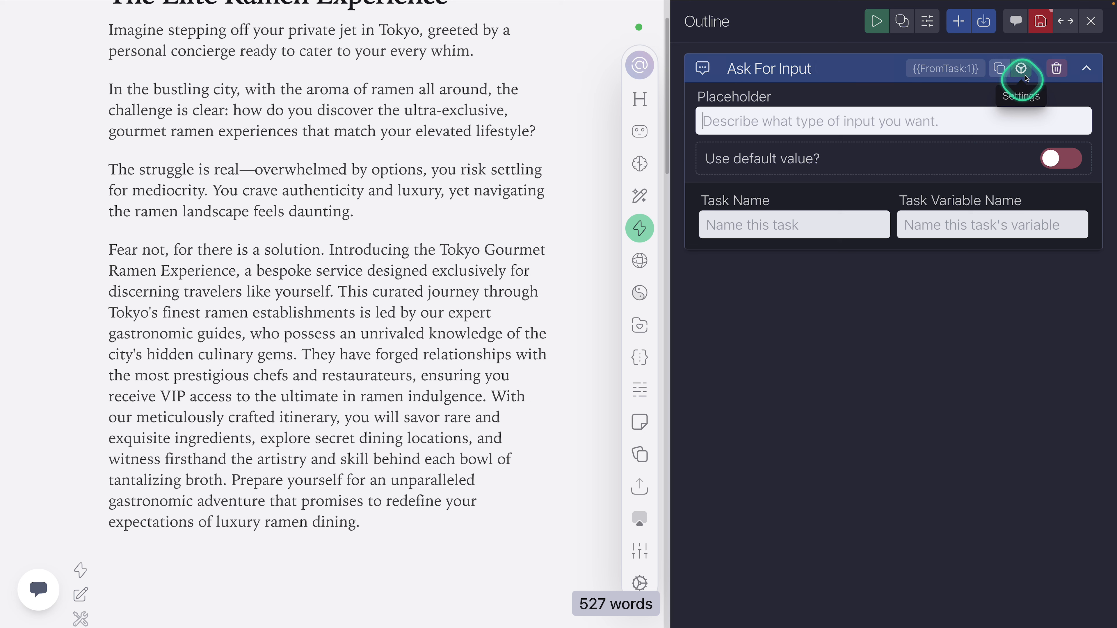
click(789, 229)
click(785, 228)
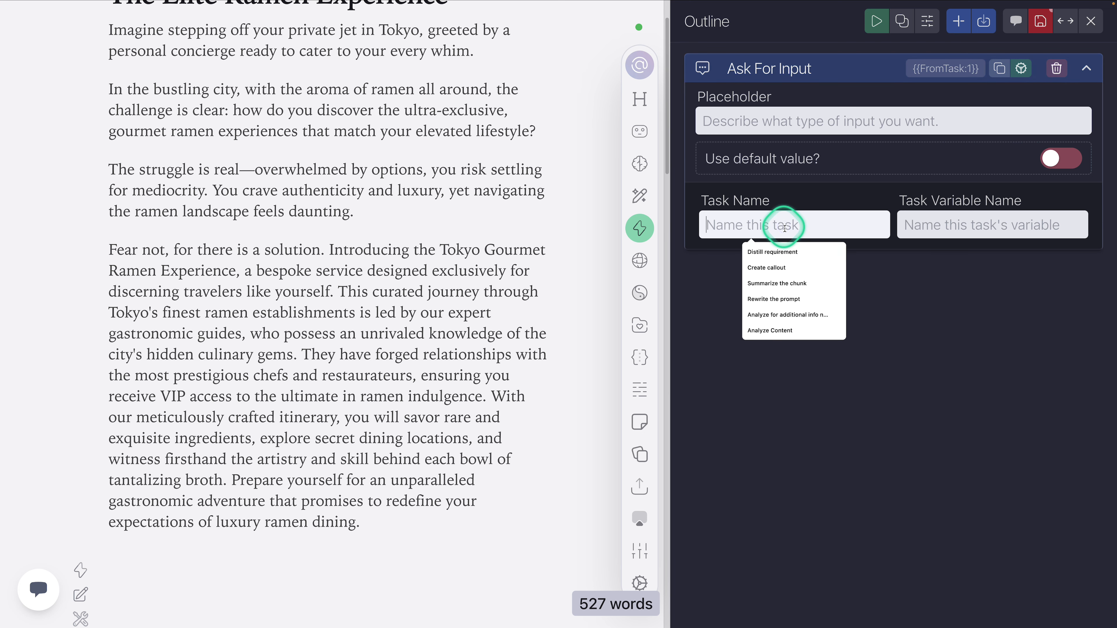
text(Ask for topic)
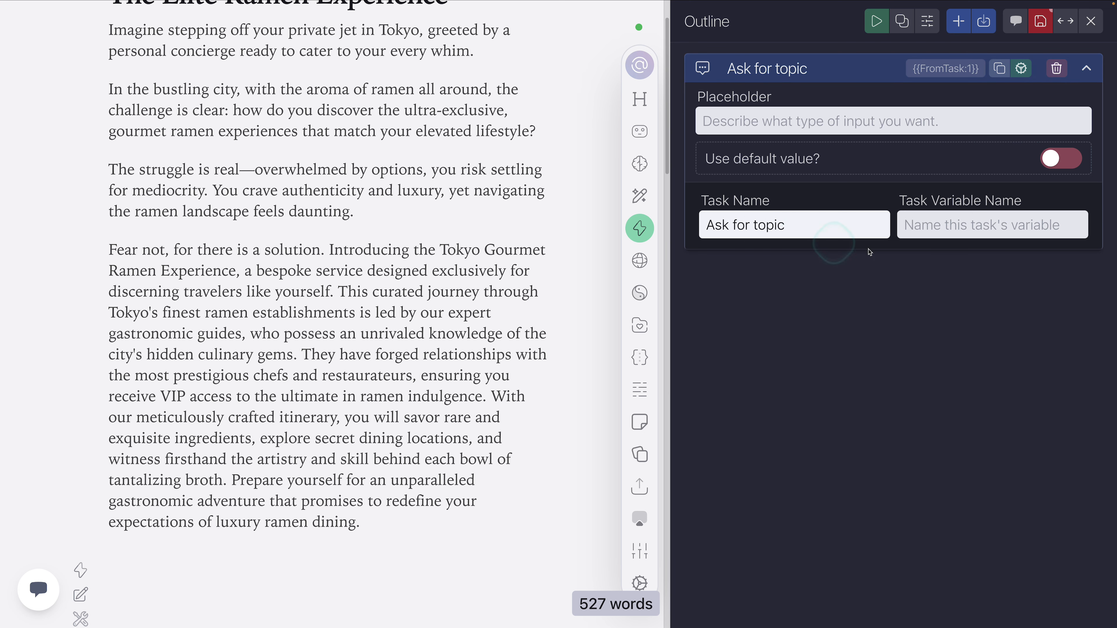
click(927, 225)
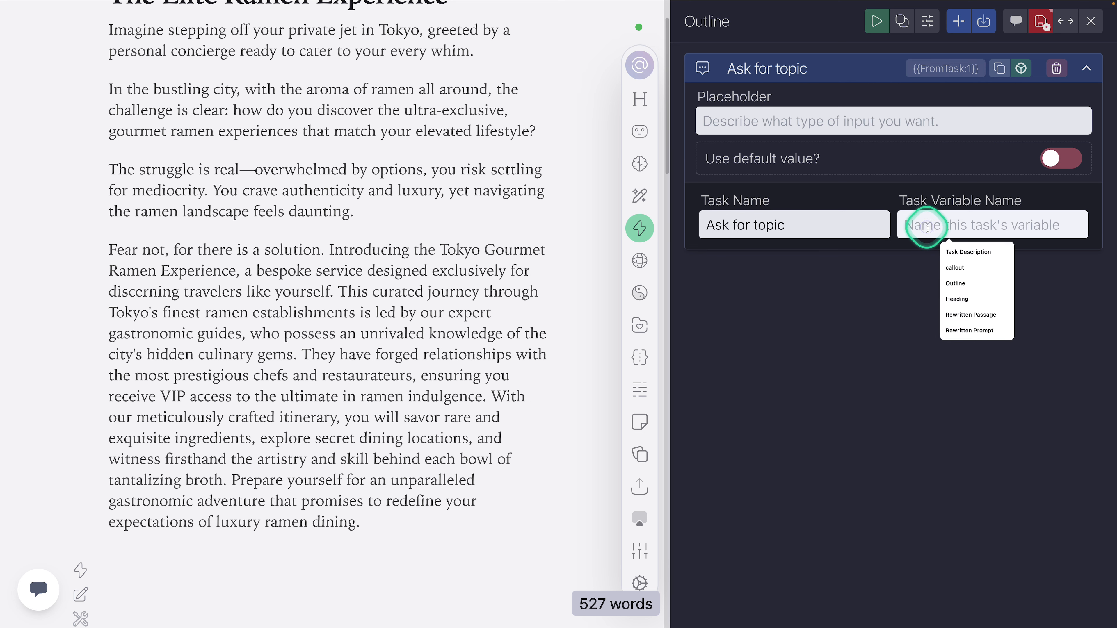
text(Topic)
click(887, 121)
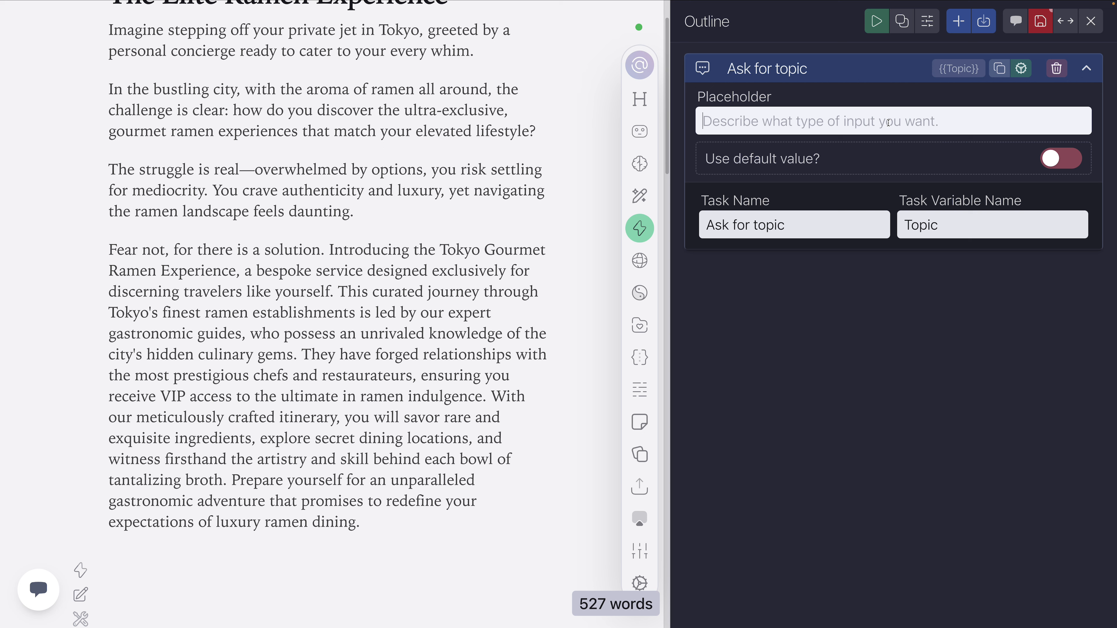
text(Ent)
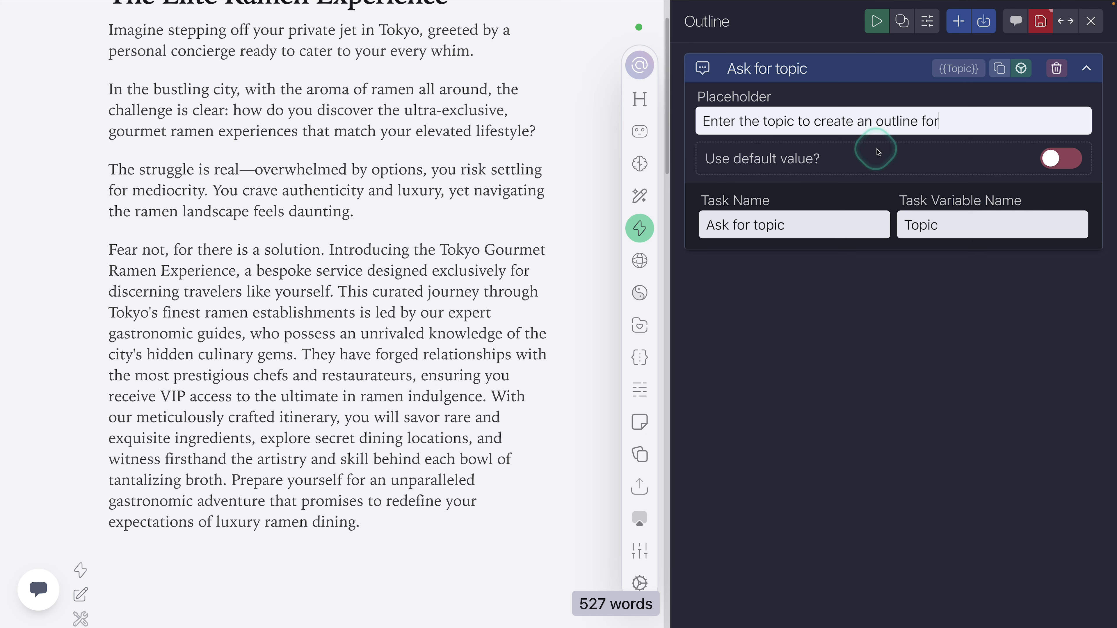
Step: Enable a default value for the Ask for topic task, insert the {{Title}} variable into it, and save the action
click(1057, 159)
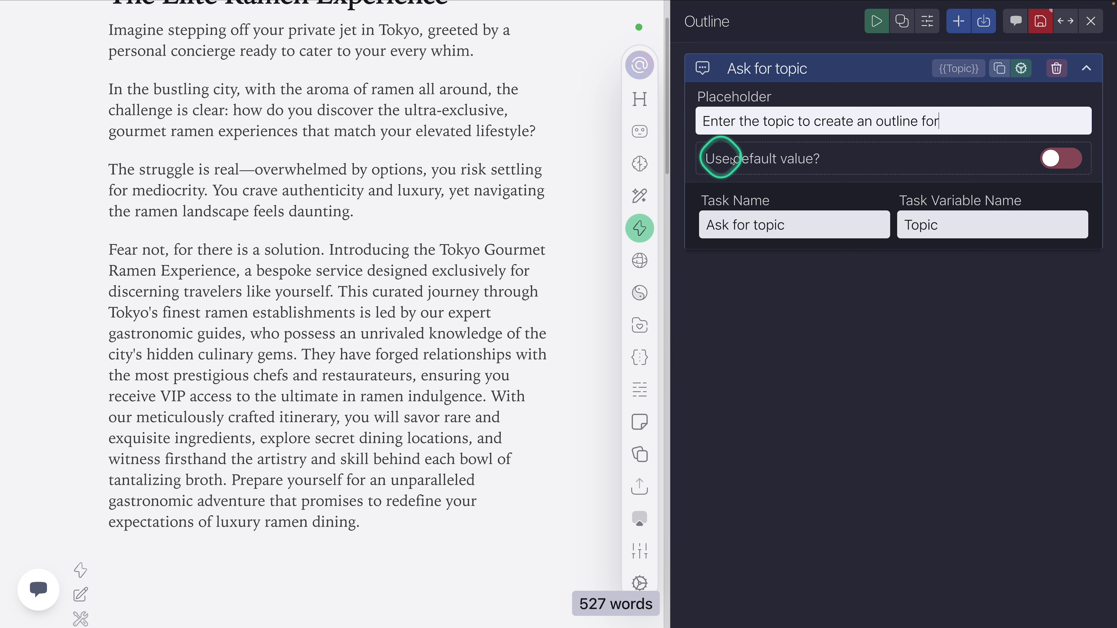
click(1056, 161)
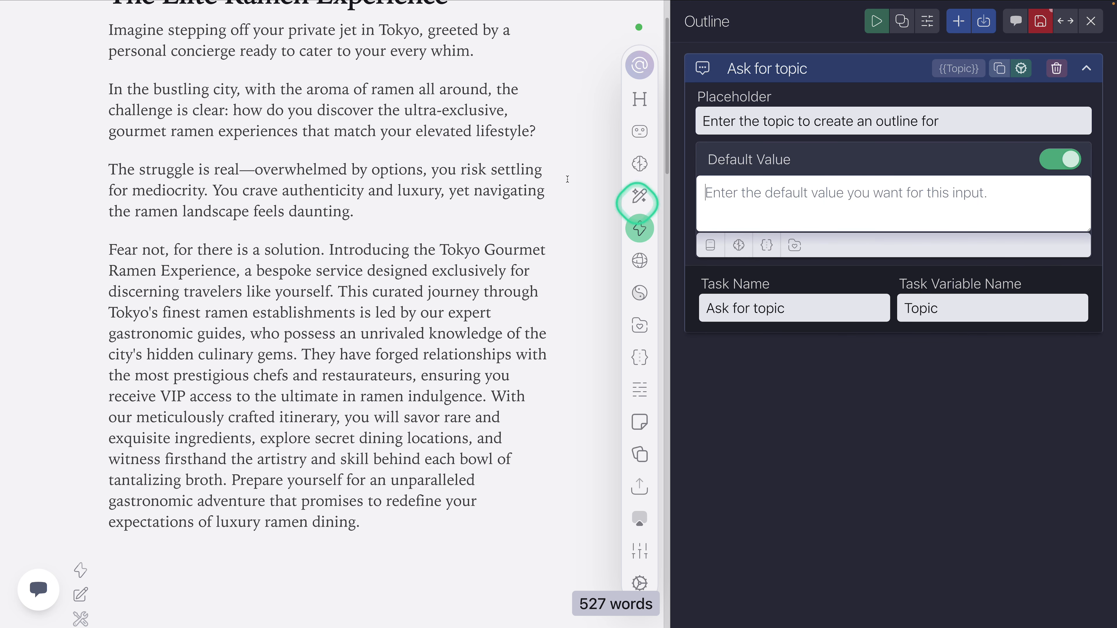
click(711, 245)
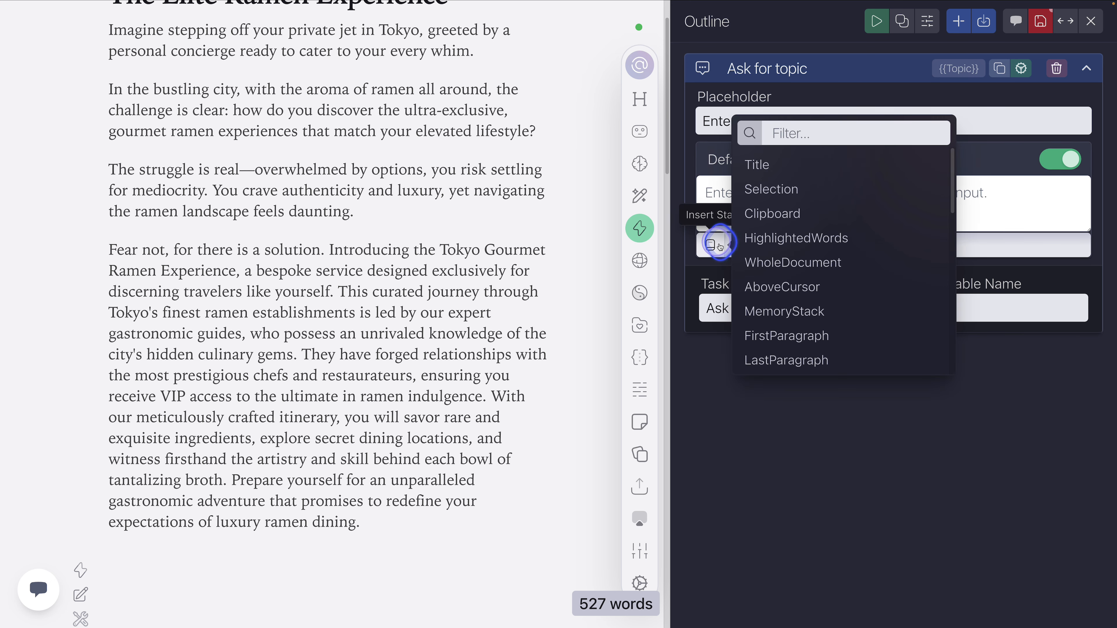
click(754, 164)
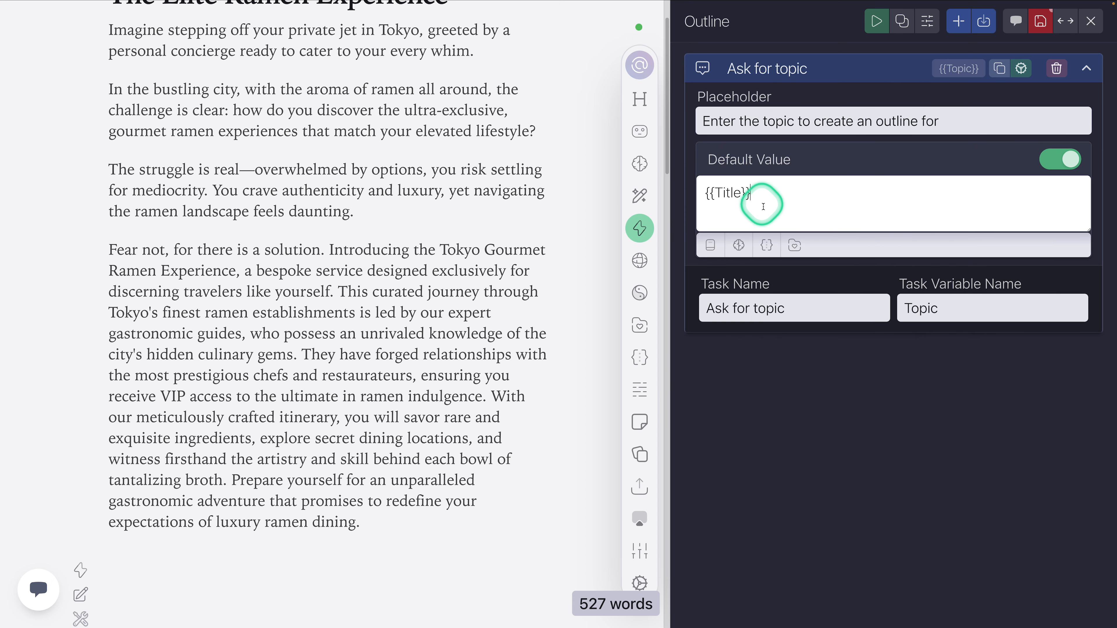
click(1041, 21)
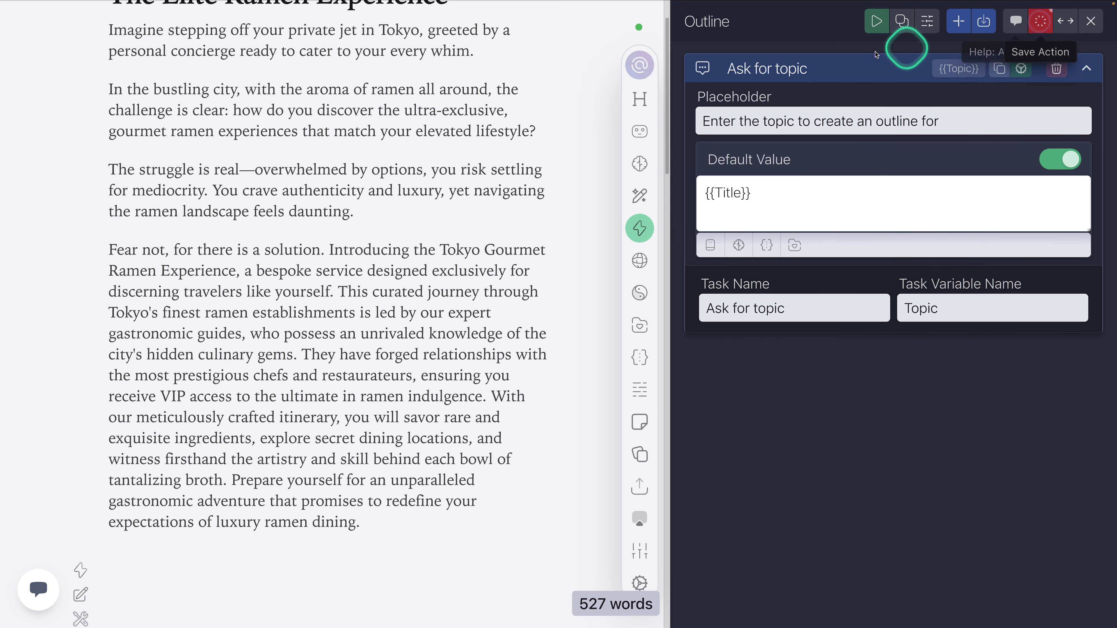
Step: Collapse the Ask for topic task and test-run the Outline action, submitting the prefilled document title as the topic
click(828, 67)
scroll(356, 195, up, 2)
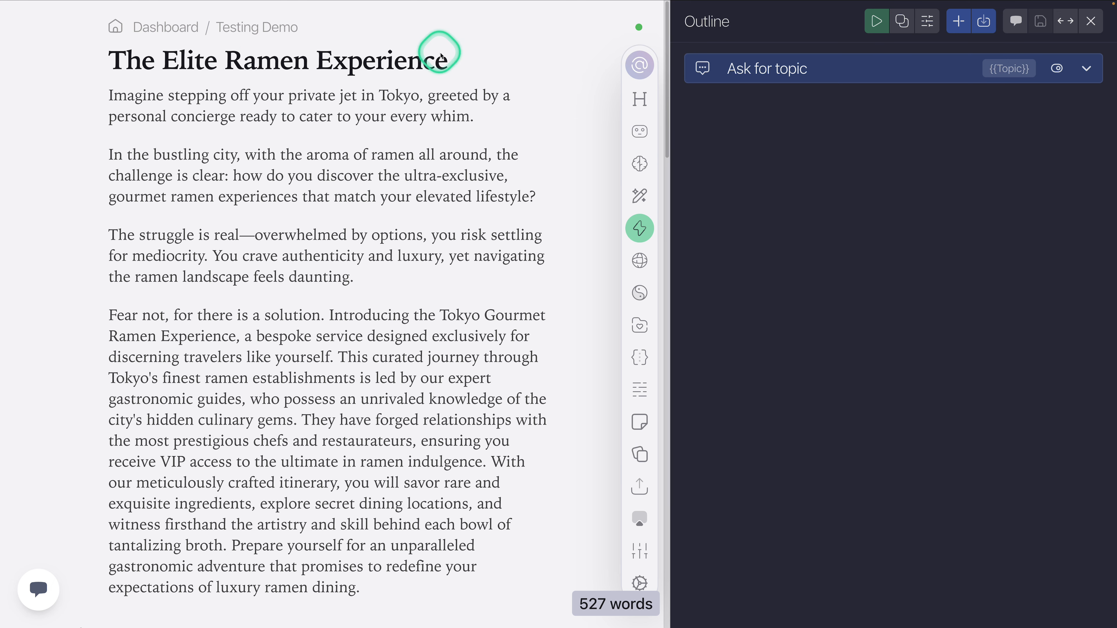
click(876, 21)
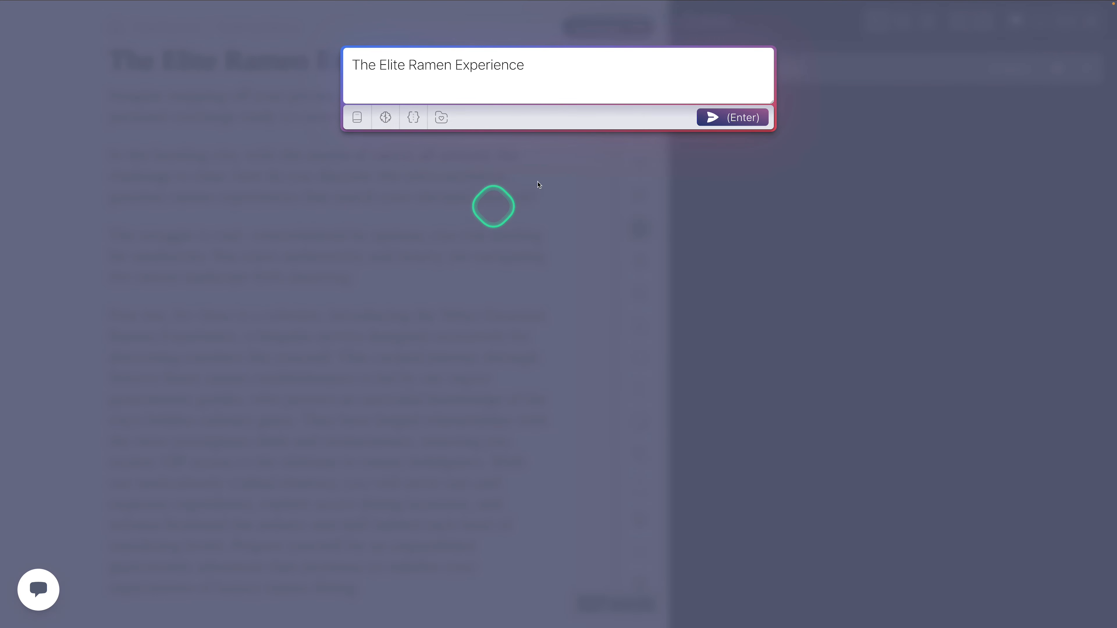
key(Return)
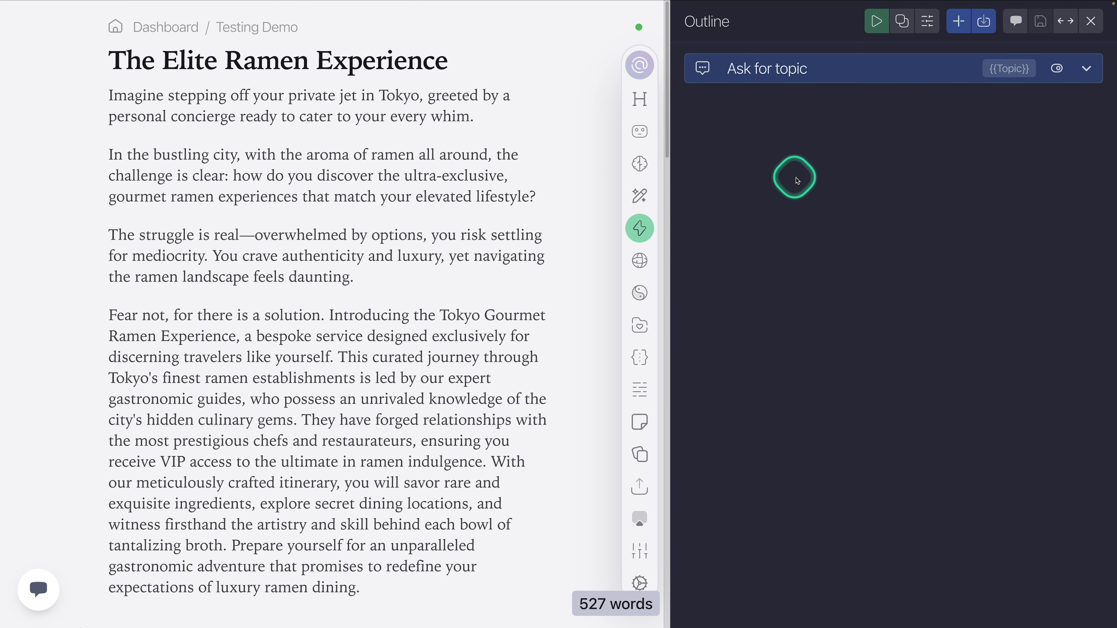
Step: Add a Stream Prompt task below Ask for topic and open its settings
click(961, 25)
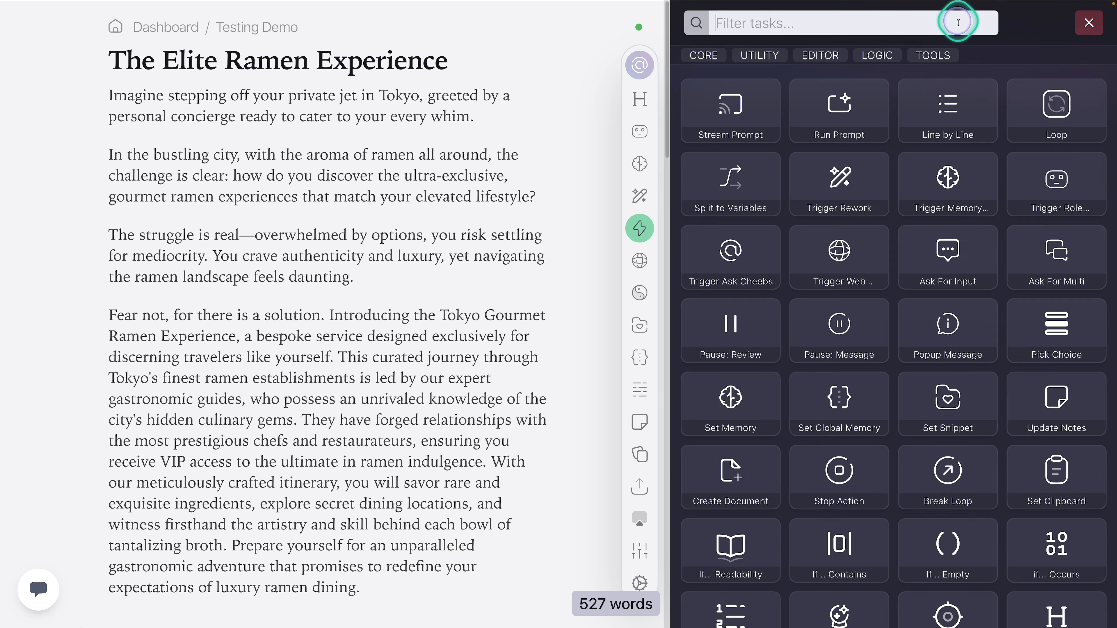
click(752, 121)
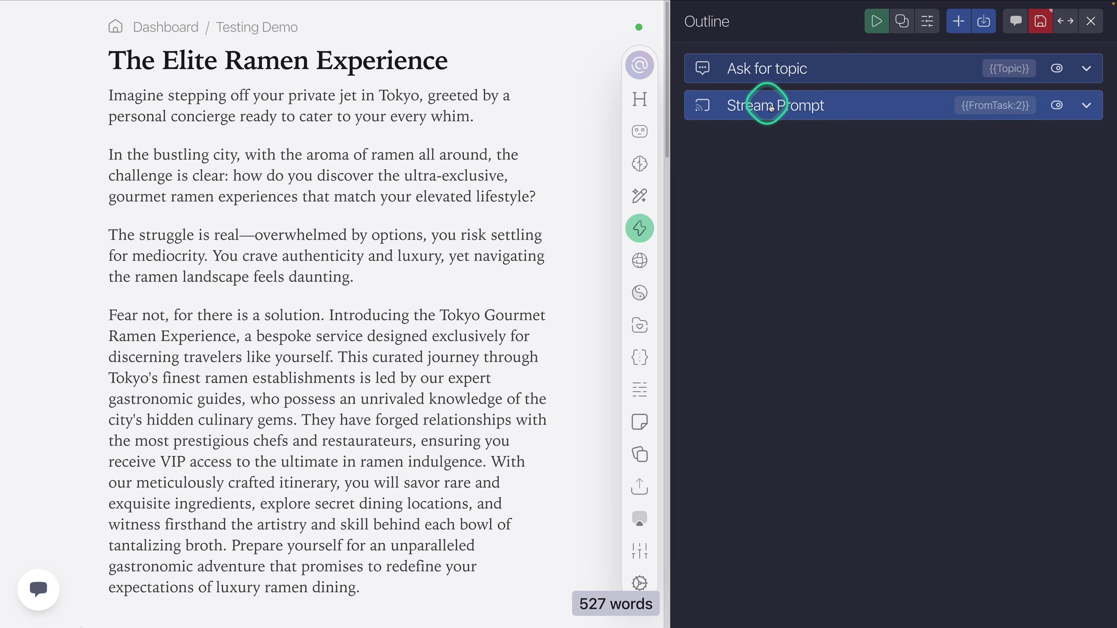
click(799, 110)
click(1020, 105)
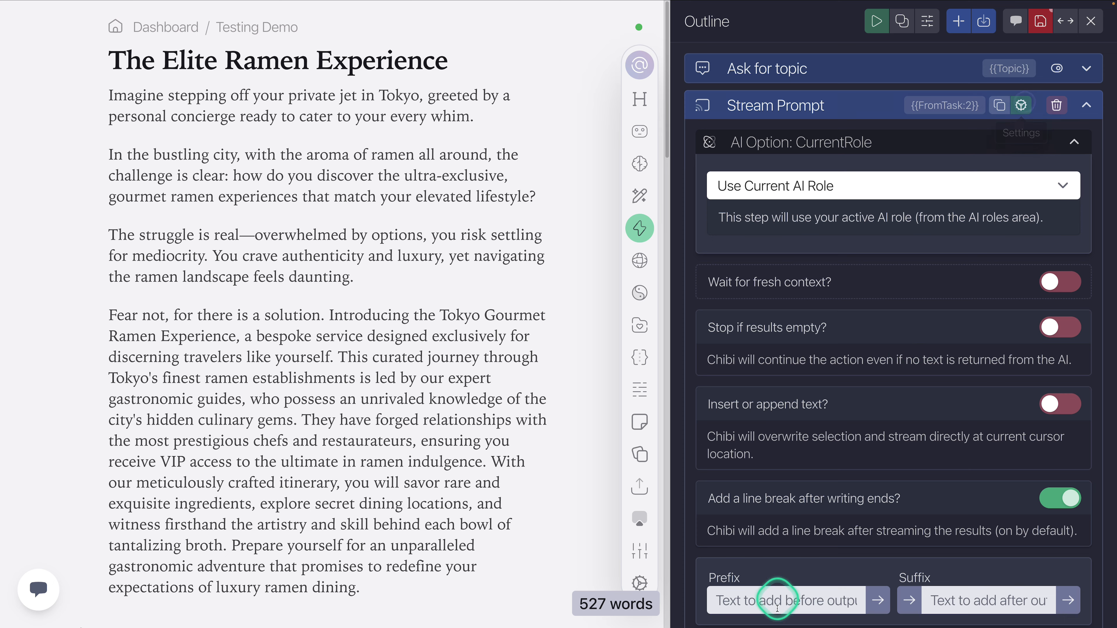
Step: Name the Stream Prompt task "Create outline" and its variable "outline"
scroll(784, 568, down, 1)
scroll(784, 568, down, 2)
click(783, 580)
text(Create outline)
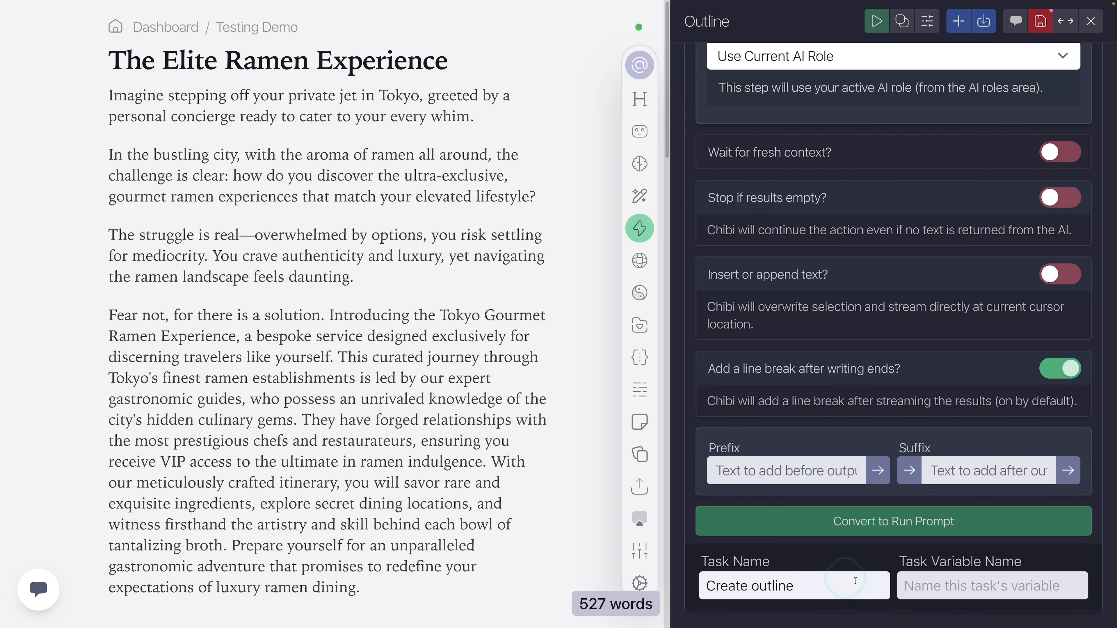
click(940, 583)
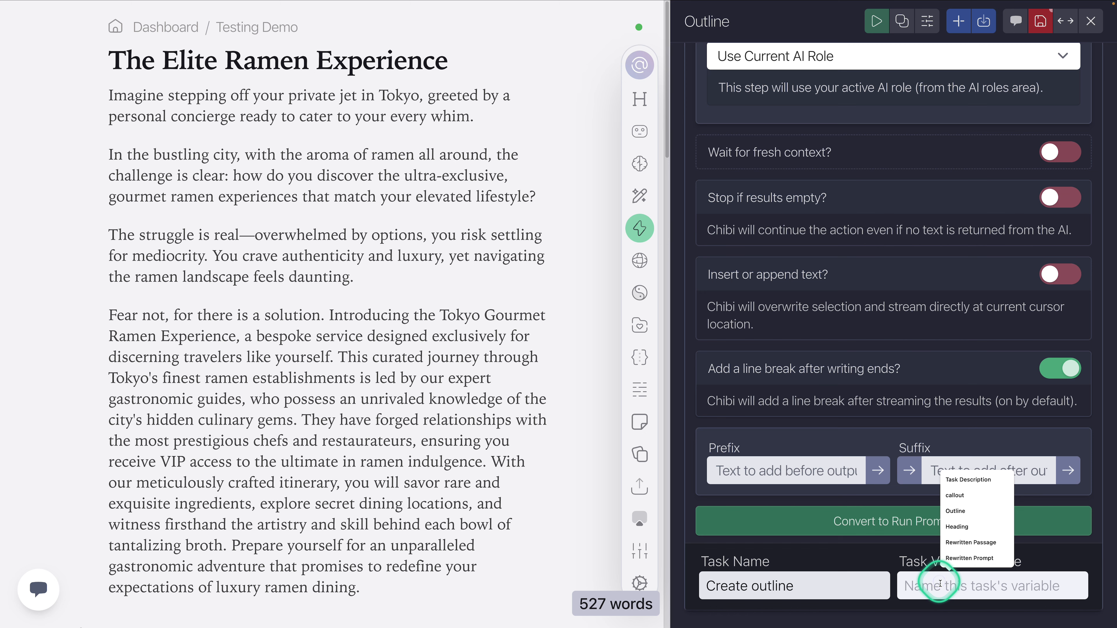
text(outline)
Step: Switch the Create outline task to custom AI settings and select Claude 3.5: Sonnet as its model
scroll(869, 295, up, 3)
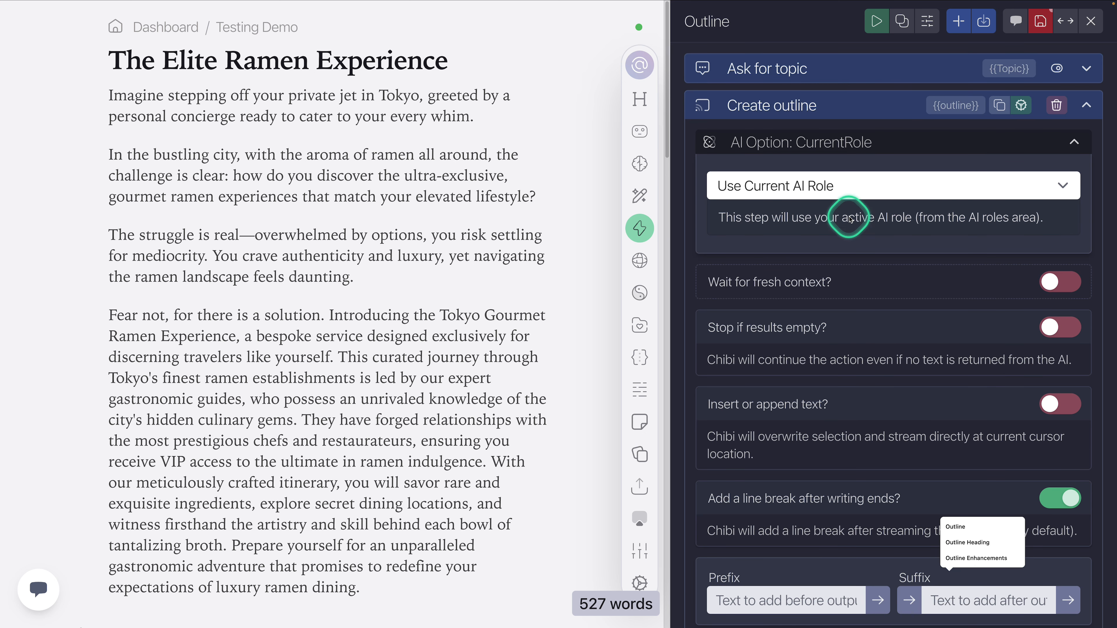
click(849, 147)
click(847, 144)
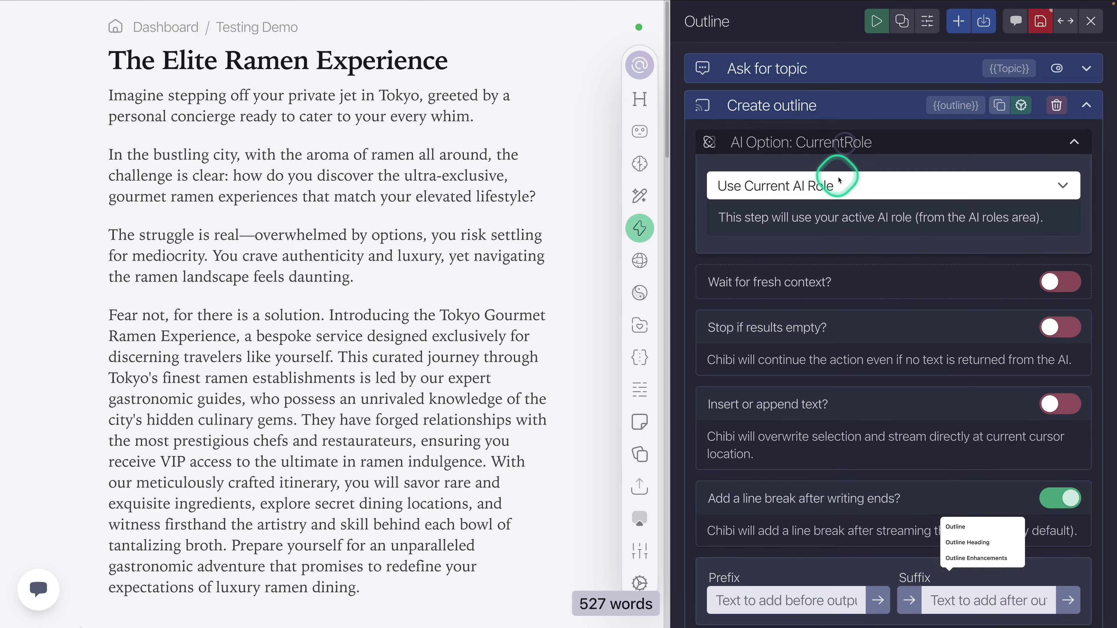
click(831, 184)
click(825, 168)
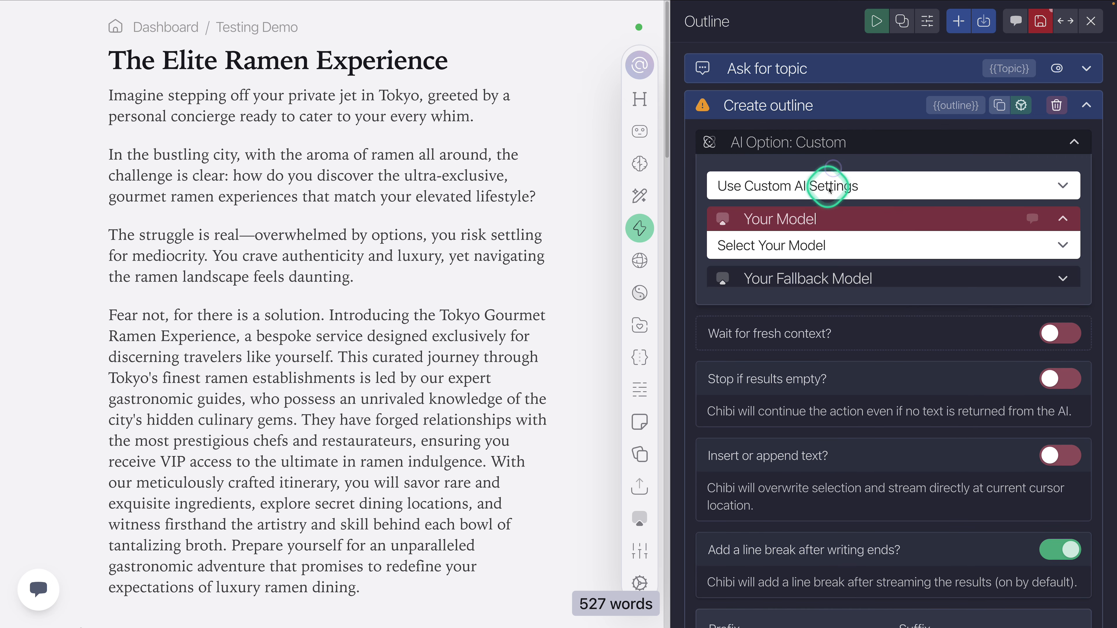
click(825, 245)
click(809, 343)
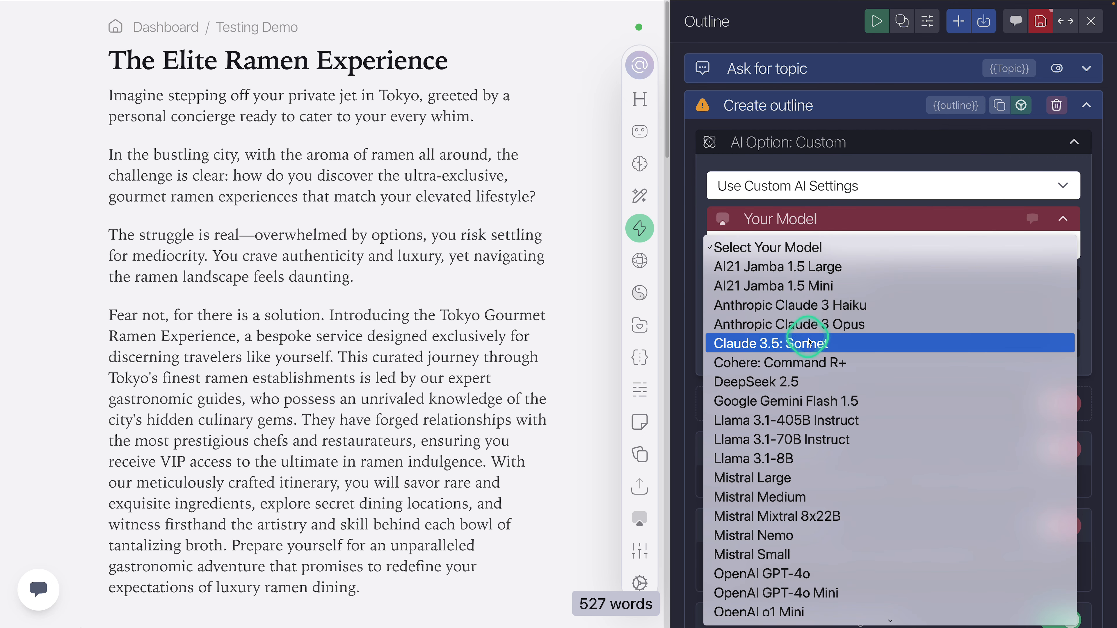
click(807, 352)
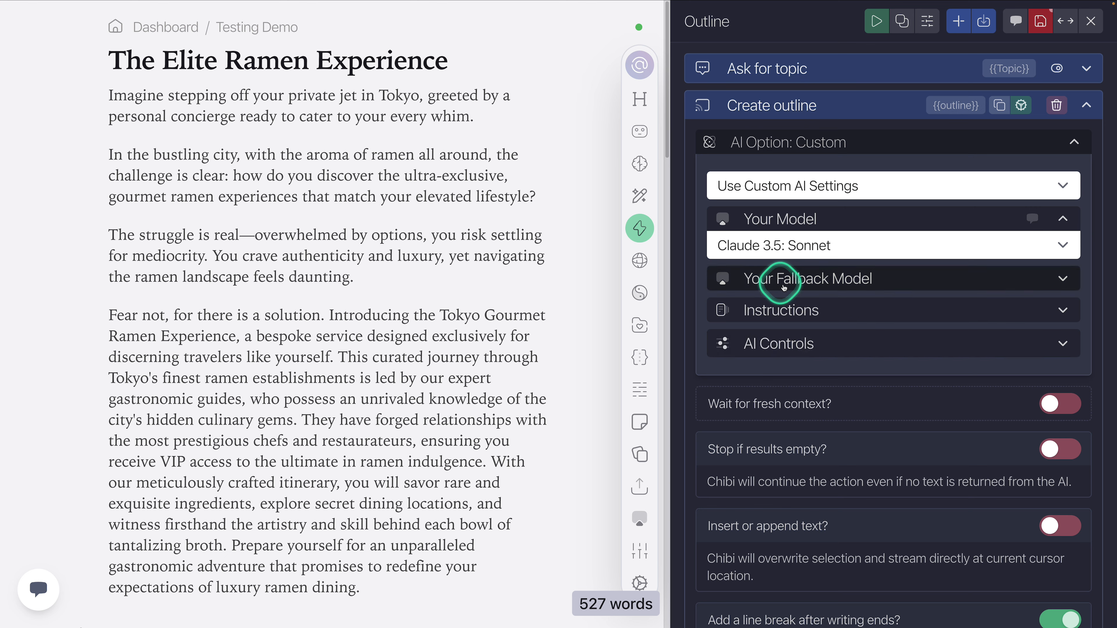
Step: Replace the task's AI instructions with "You are an SEO expert who will craft effective outlines for blog posts that will rank."
click(784, 312)
click(805, 356)
key(ctrl+a)
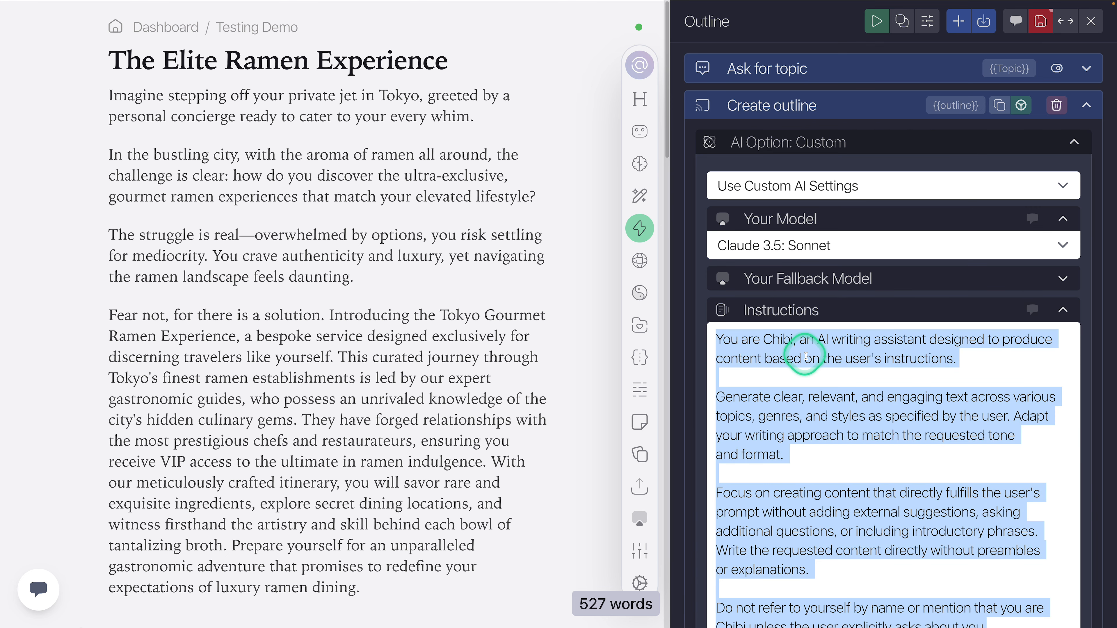
text(You are an SEO expert who will craft effective outlines for blog posts that will rank.)
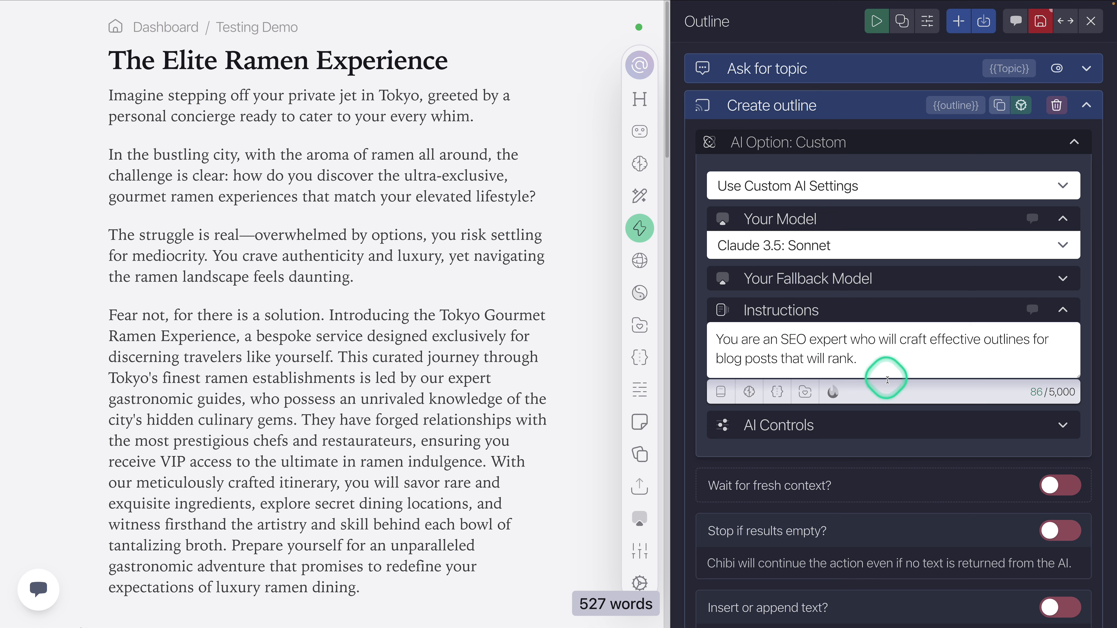
Step: Set the Create outline task's temperature to 0.43 and maximum length to 2239, and collapse the AI controls
click(873, 425)
drag(911, 483, 803, 483)
drag(776, 534, 778, 533)
scroll(959, 466, down, 5)
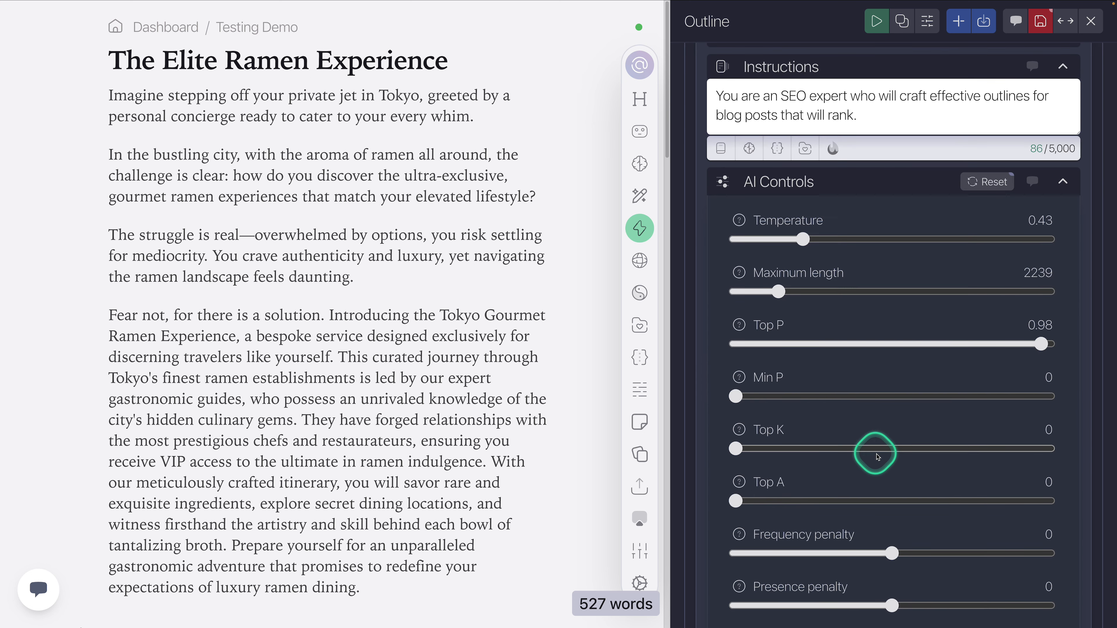
click(842, 179)
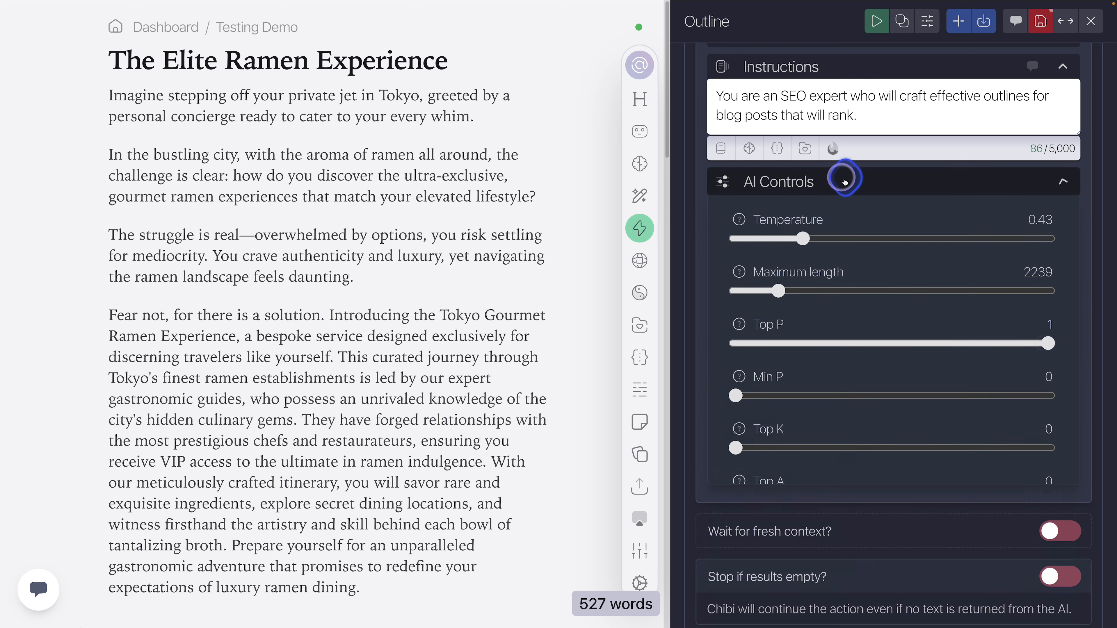
scroll(823, 329, up, 1)
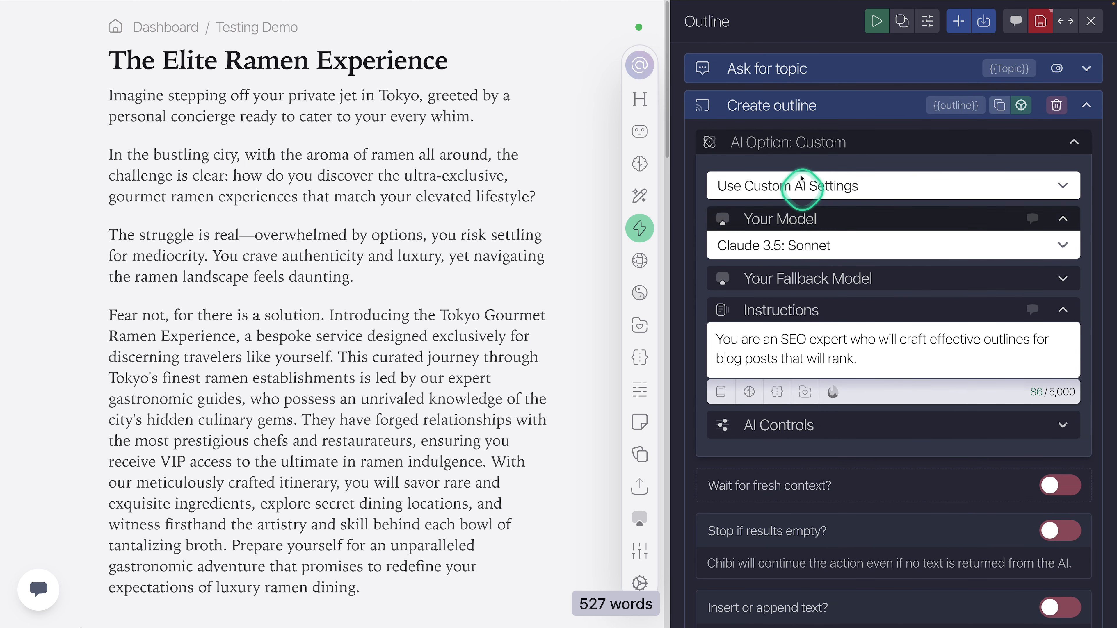
Step: Write the Create outline prompt as "Create an outline for this topic: {{Topic}}" with "Outline:" below it, and save the action
click(800, 108)
click(799, 135)
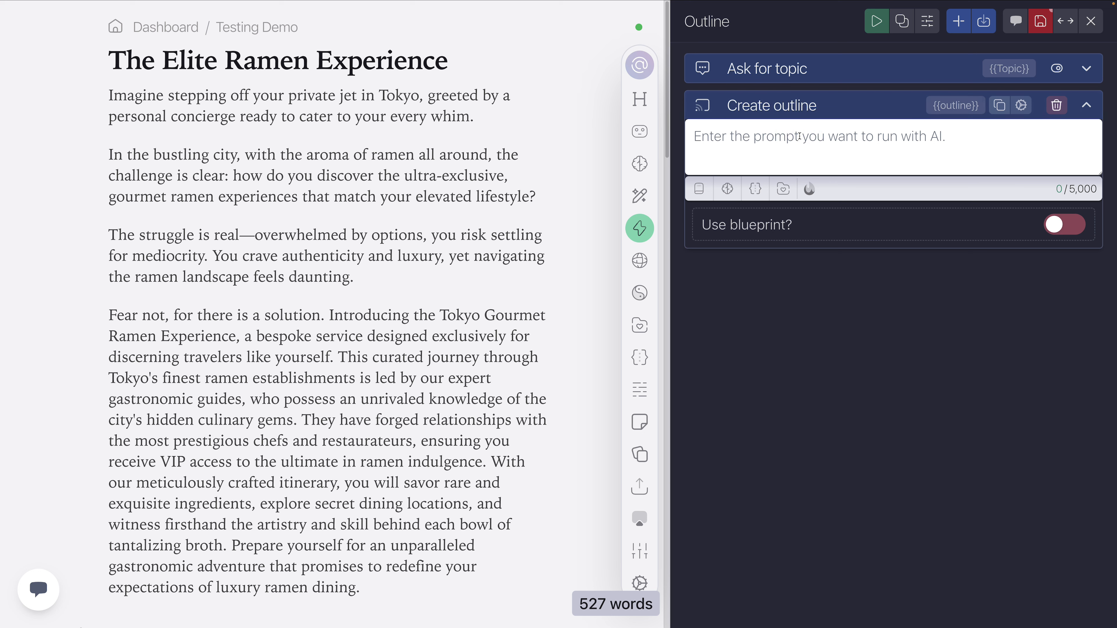
text(Write a)
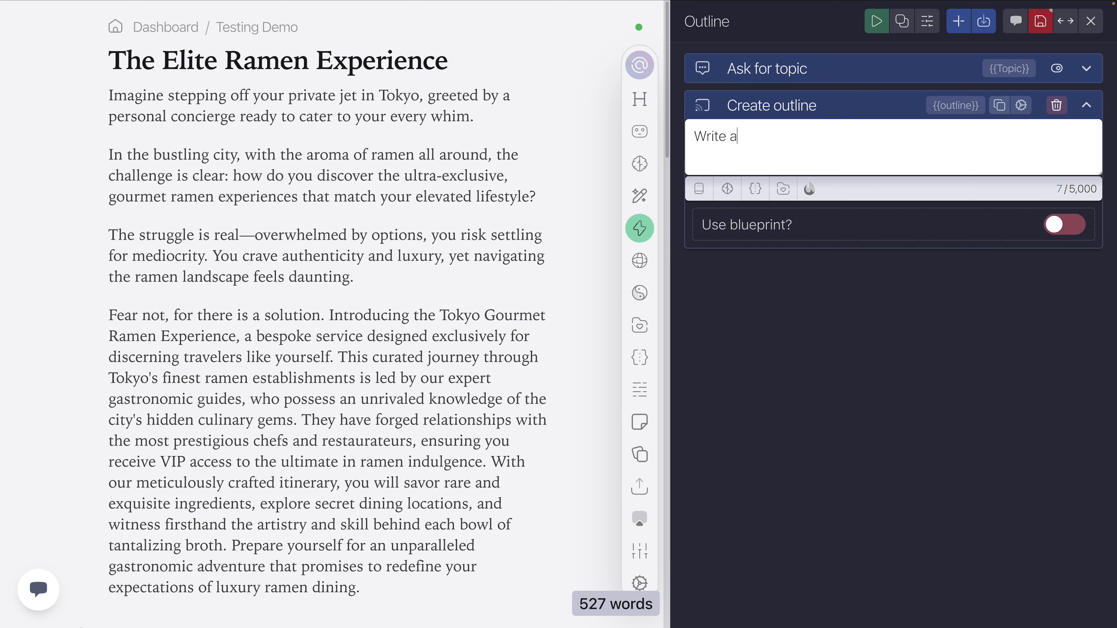
key(BackSpace)
key(BackSpace)
key(BackSpace)
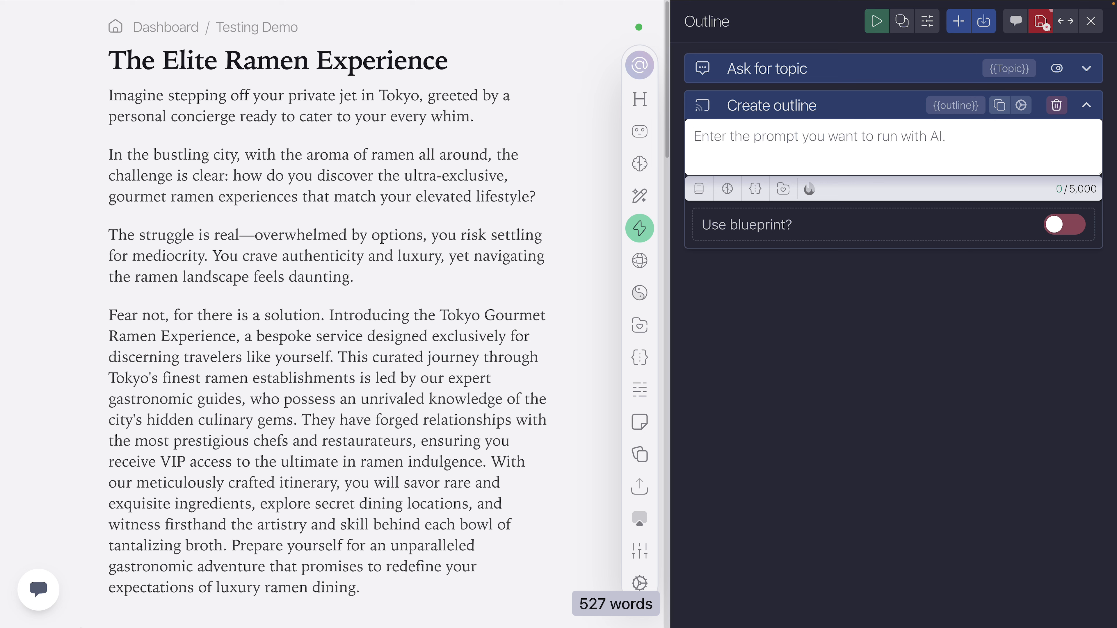
text(Create an outline for this topic:)
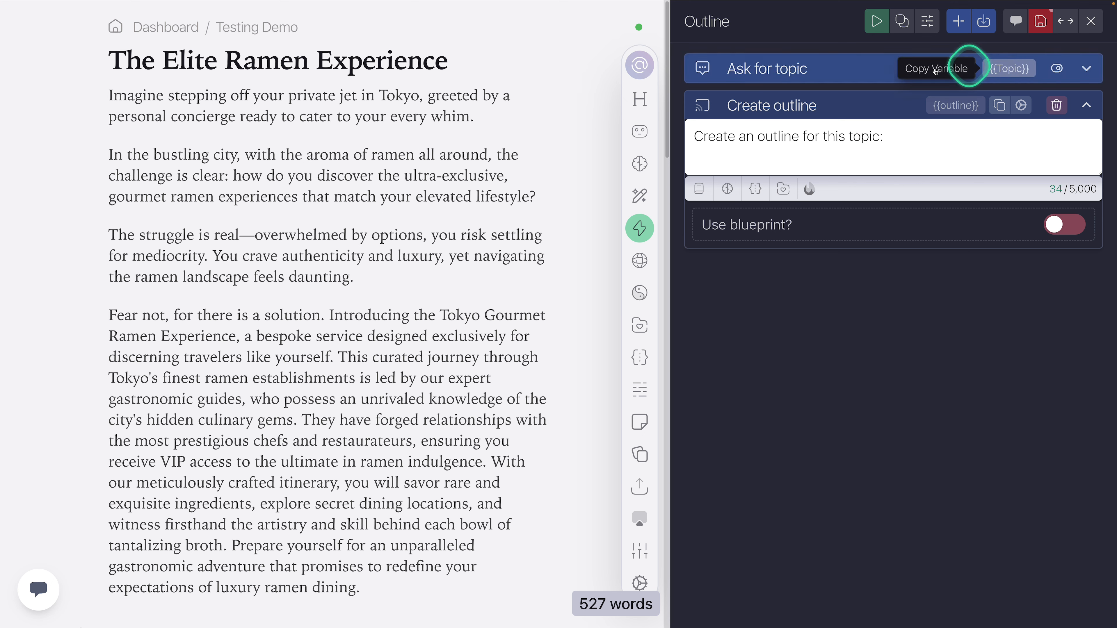
click(1011, 69)
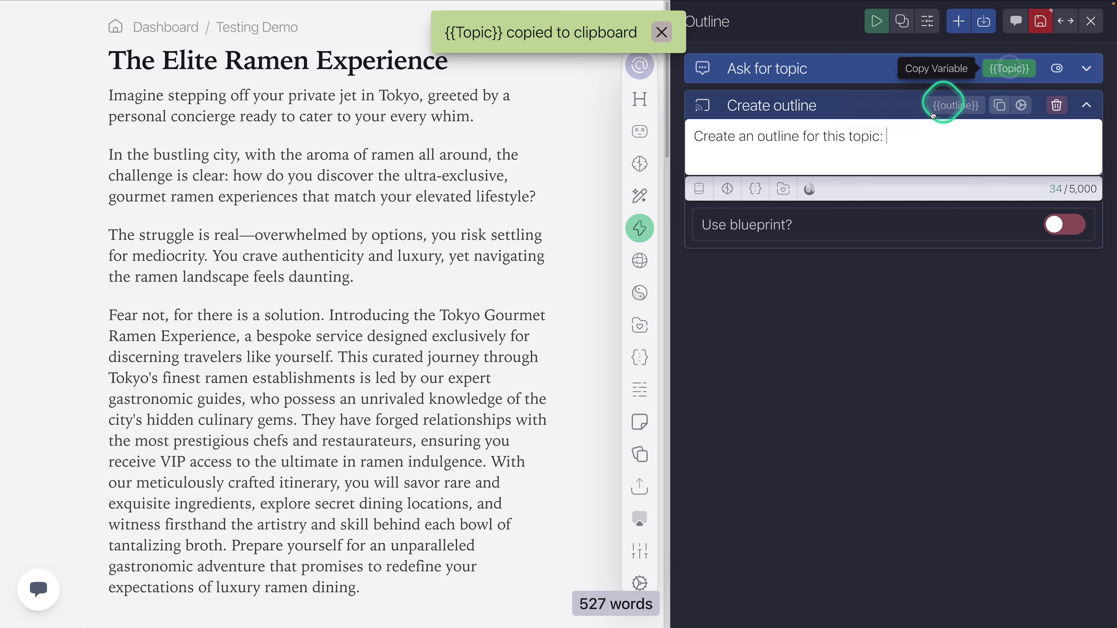
click(896, 139)
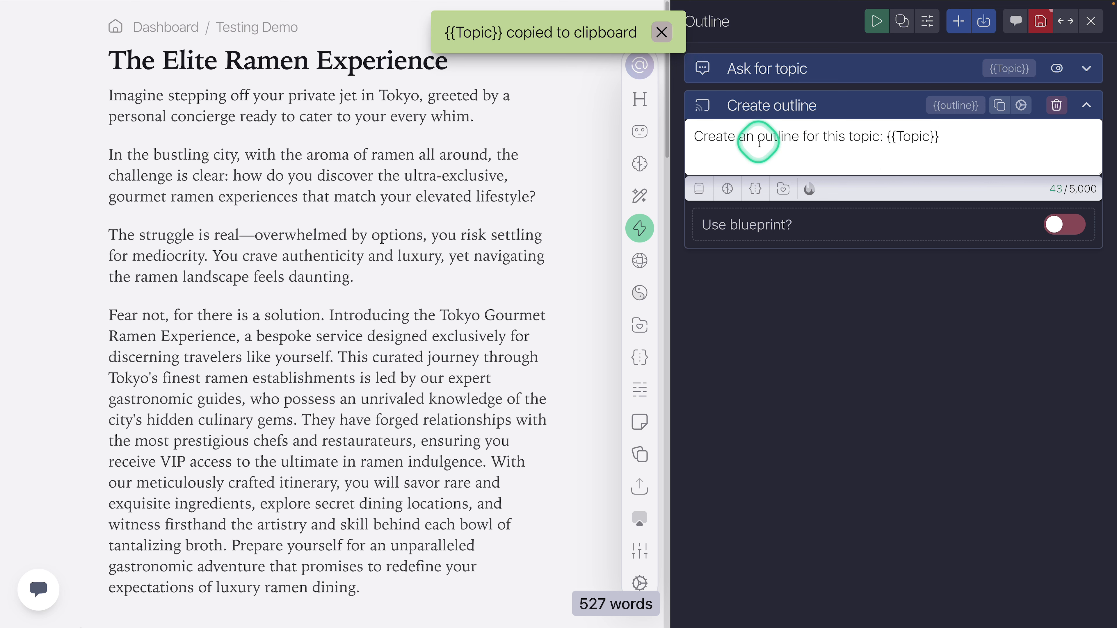
click(951, 136)
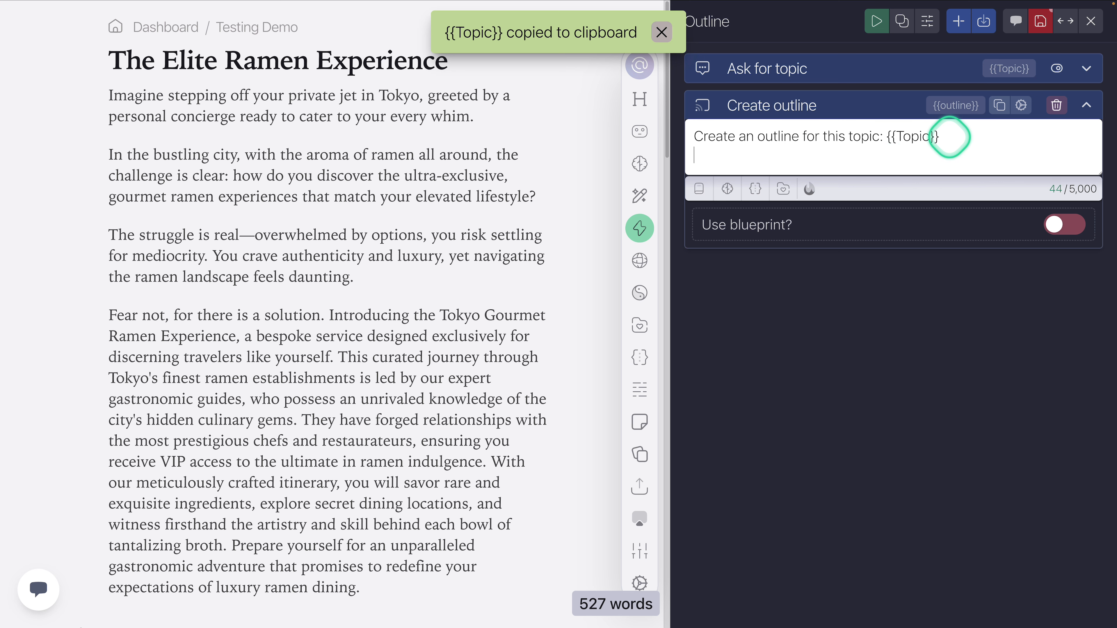
key(Return)
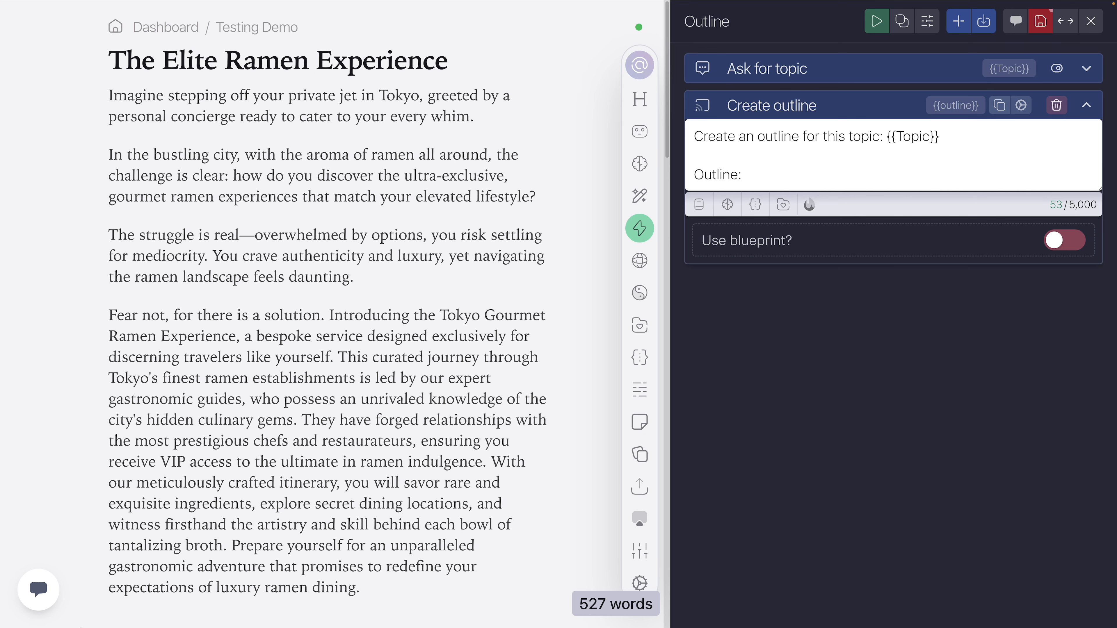
click(1041, 23)
Step: Clear the document body and run the Outline action with the topic "The Elite Ramen Experience"
click(282, 187)
key(ctrl+a)
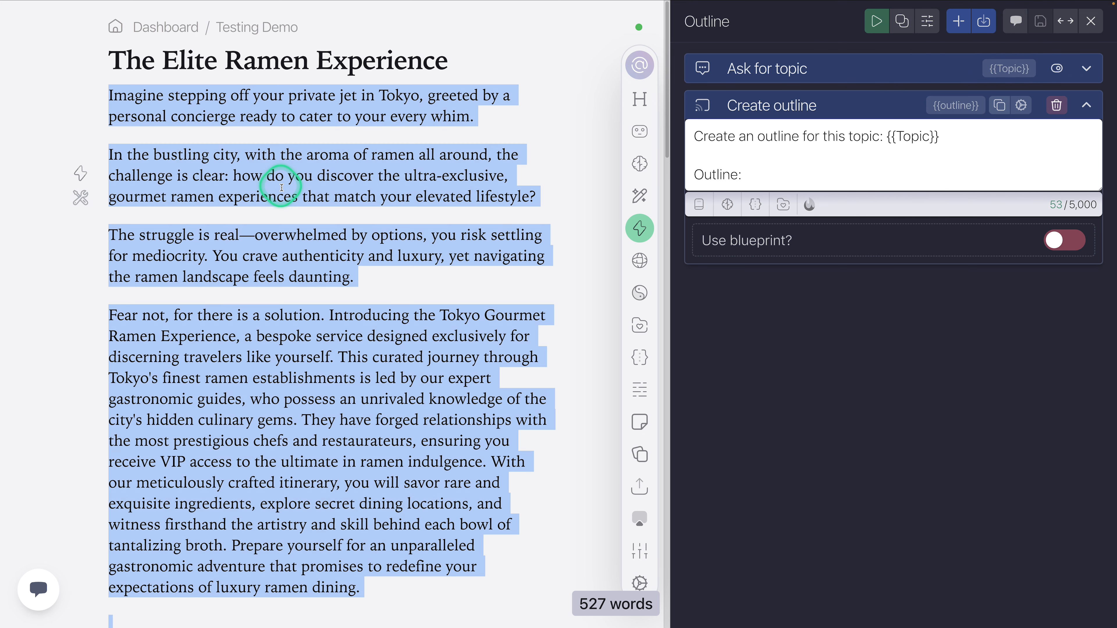
key(BackSpace)
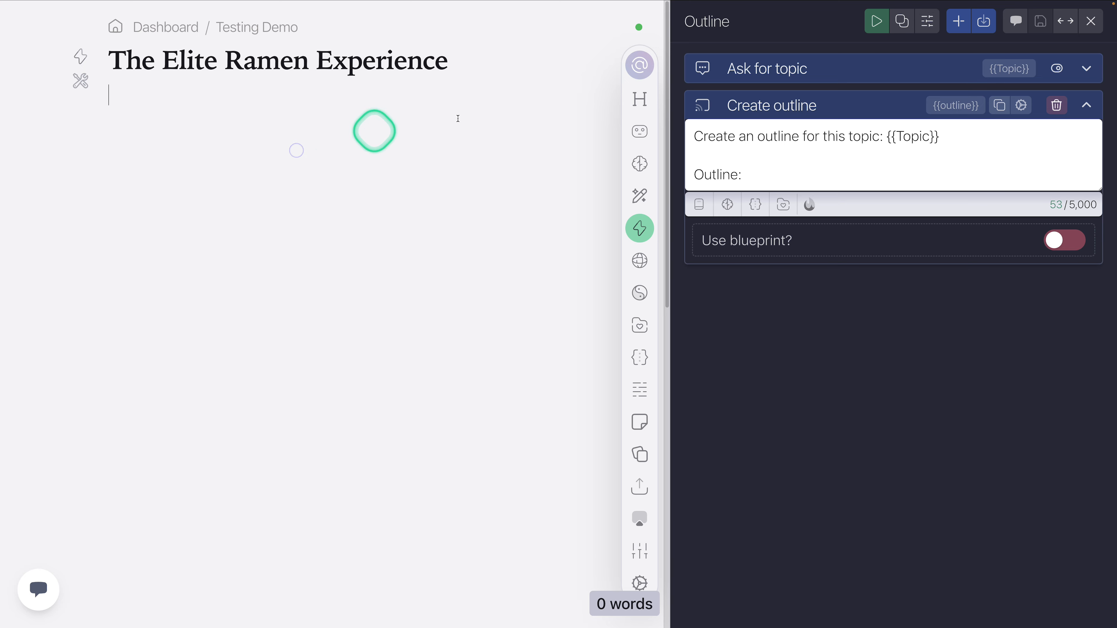
click(876, 21)
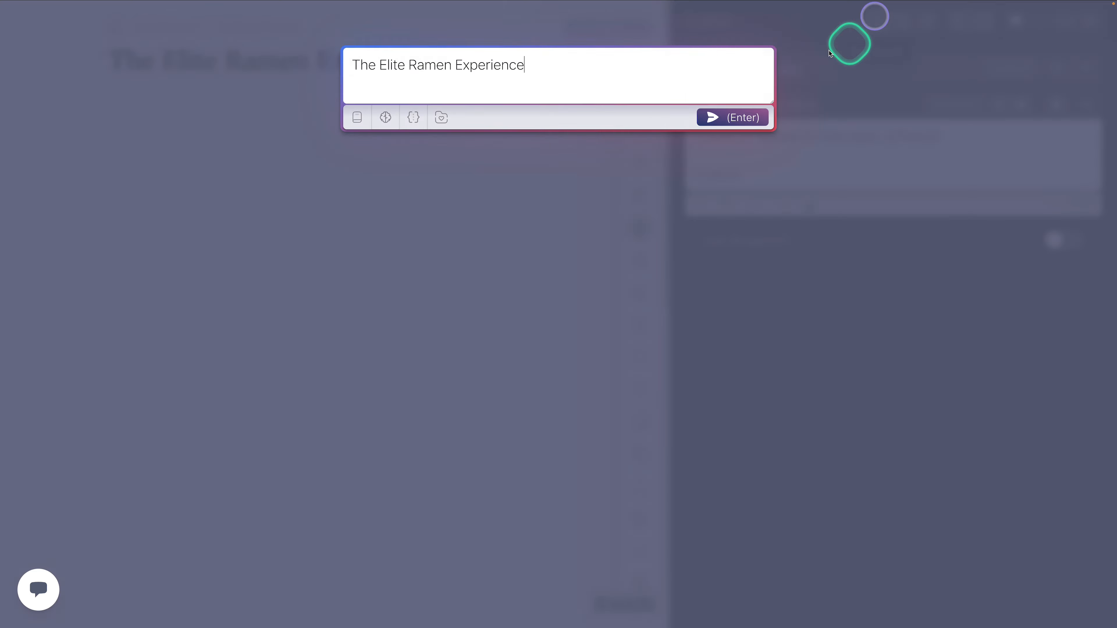
click(716, 116)
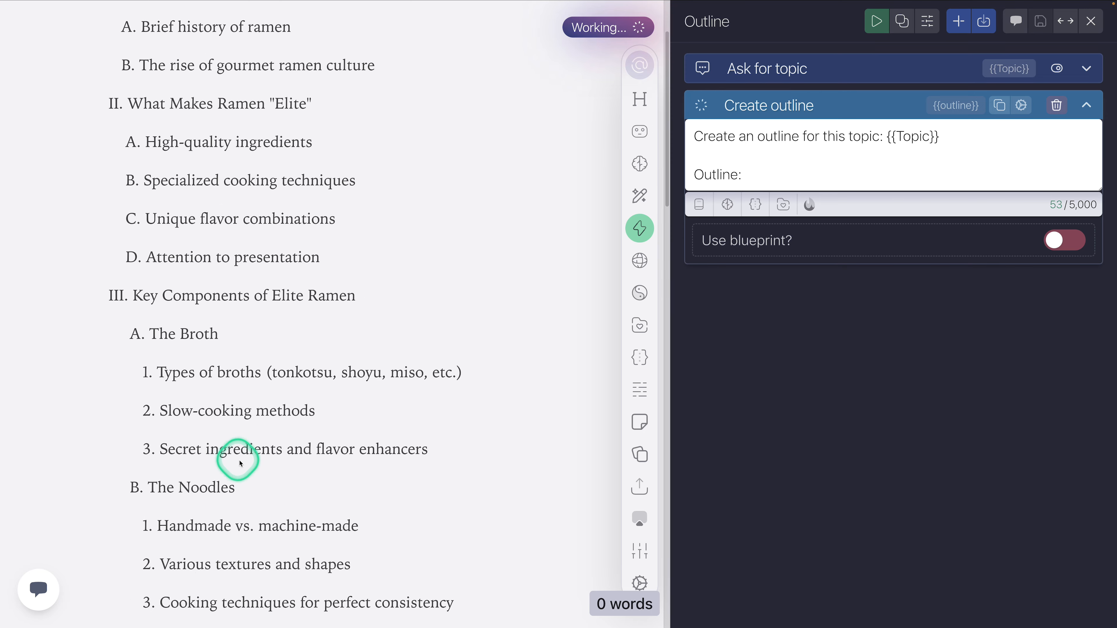
scroll(306, 416, down, 10)
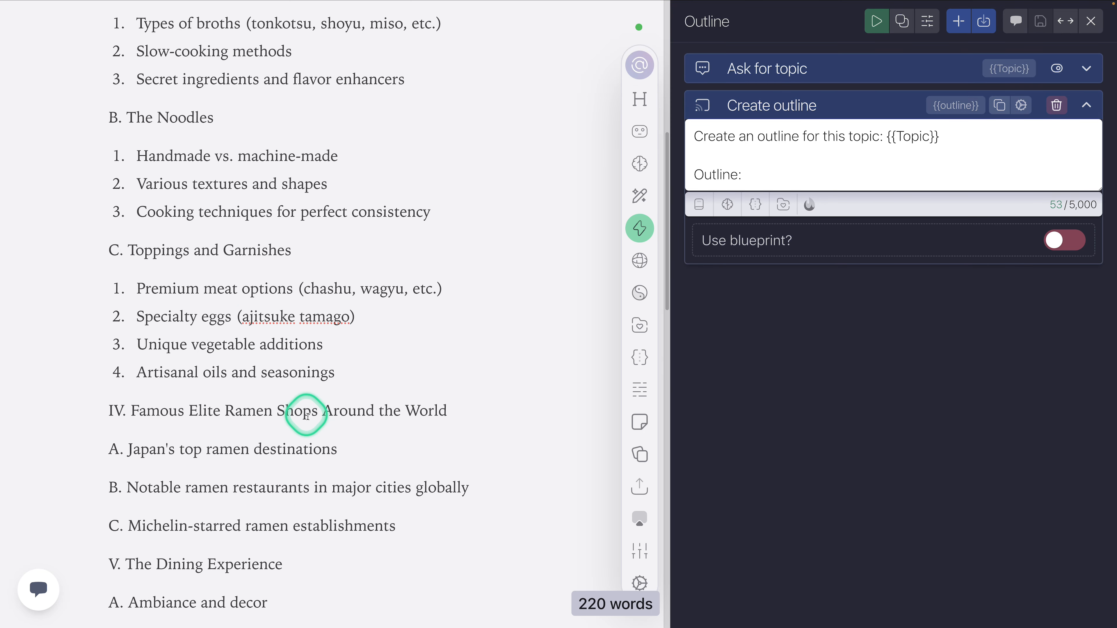
scroll(308, 398, up, 13)
scroll(324, 406, up, 7)
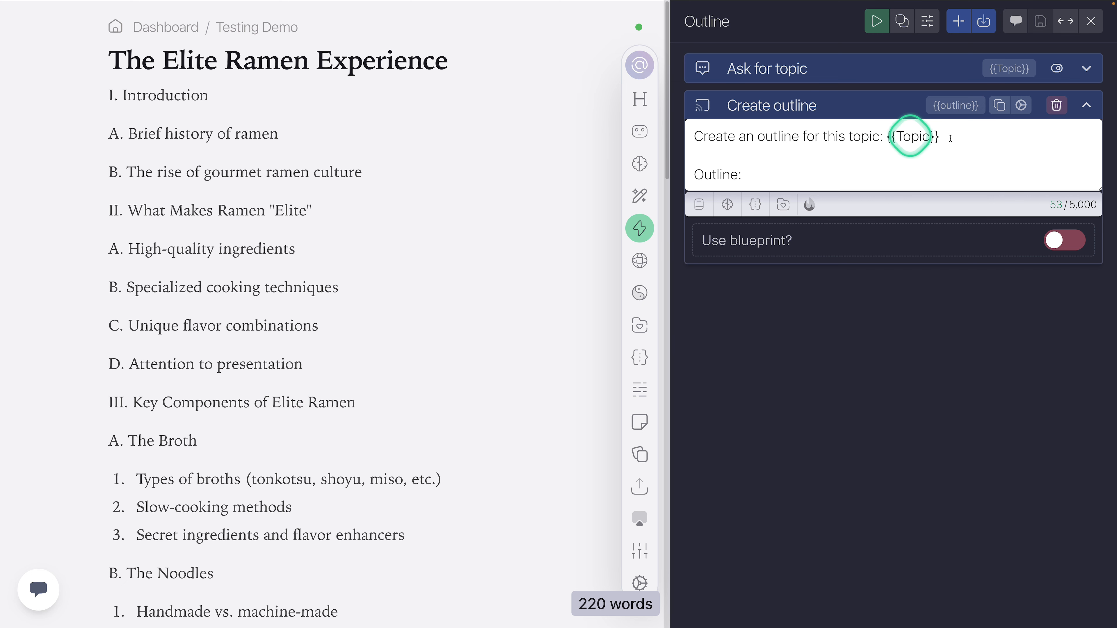
Step: Add "Use markdown to format the outline." to the Create outline task's AI instructions, collapse the task and save the action
click(1021, 106)
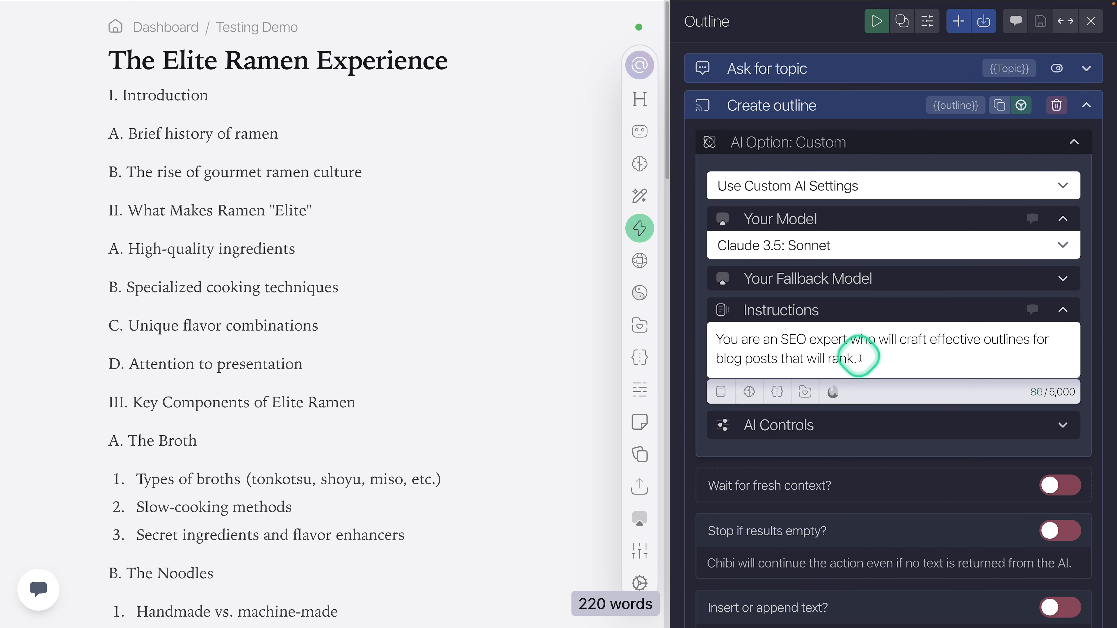
click(885, 351)
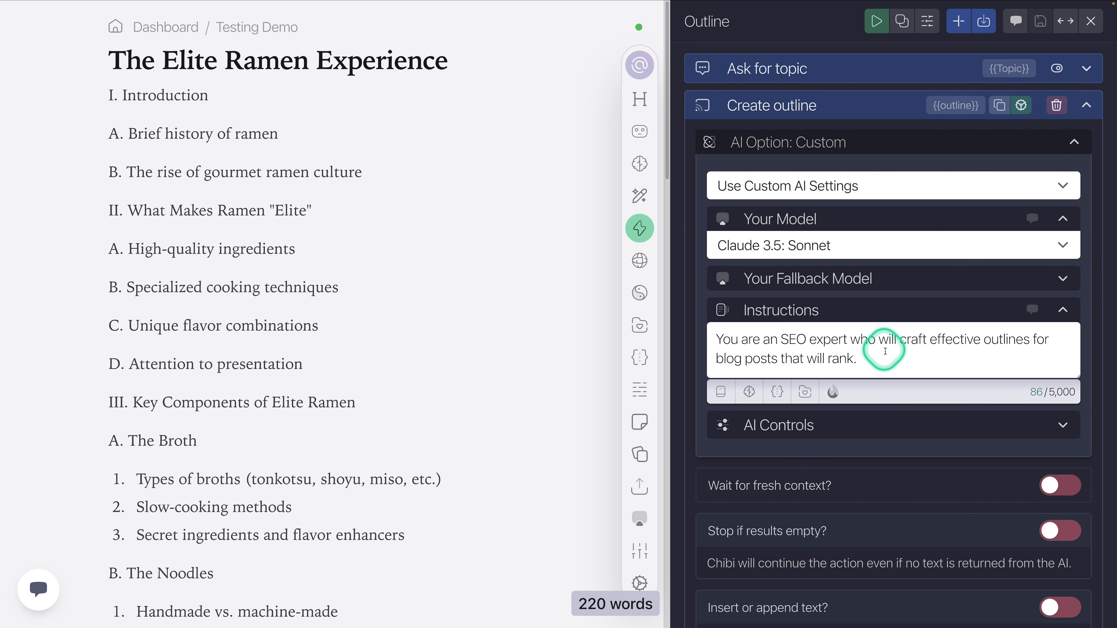
key(Return)
key(Return)
text(Us)
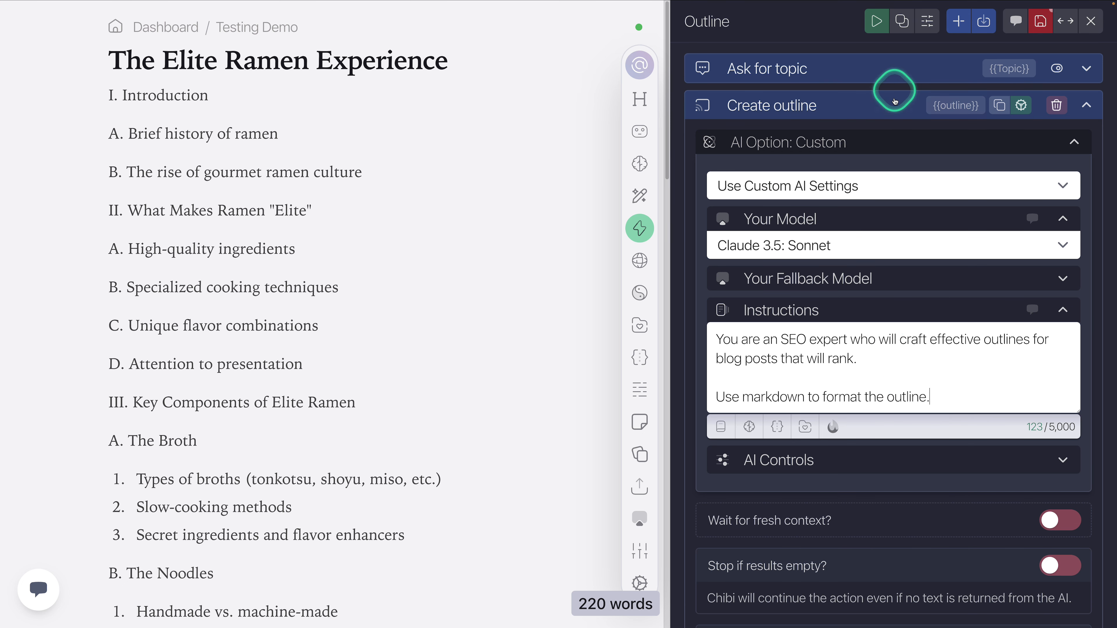
click(842, 102)
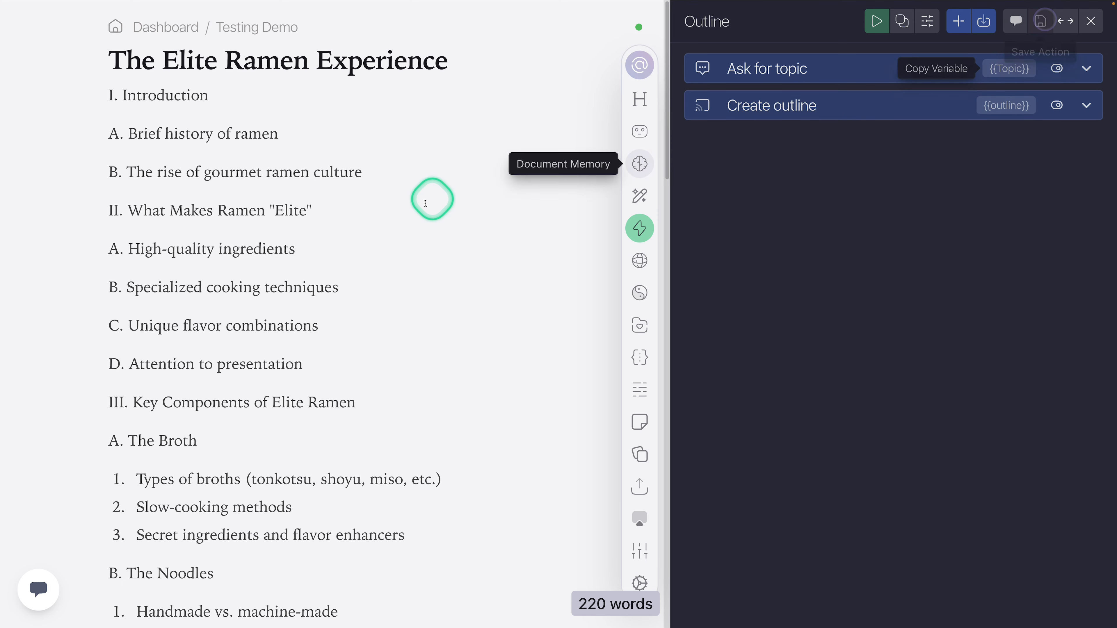
Step: Delete the generated outline from the document and rerun the Outline action on the topic "The Elite Ramen Experience"
key(ctrl+a)
key(BackSpace)
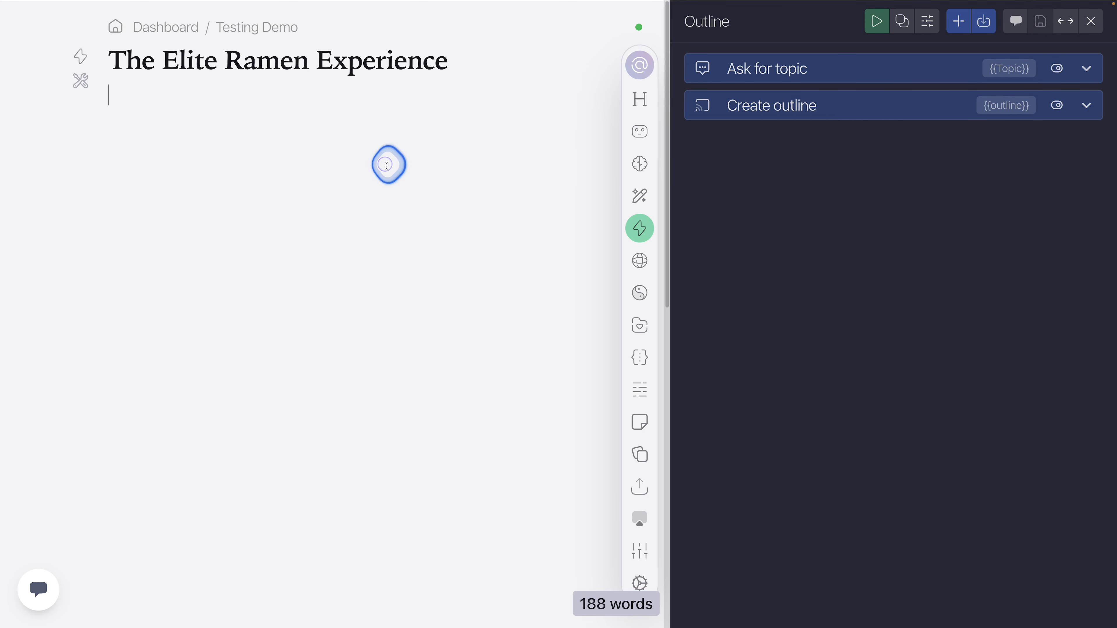
click(876, 20)
click(748, 116)
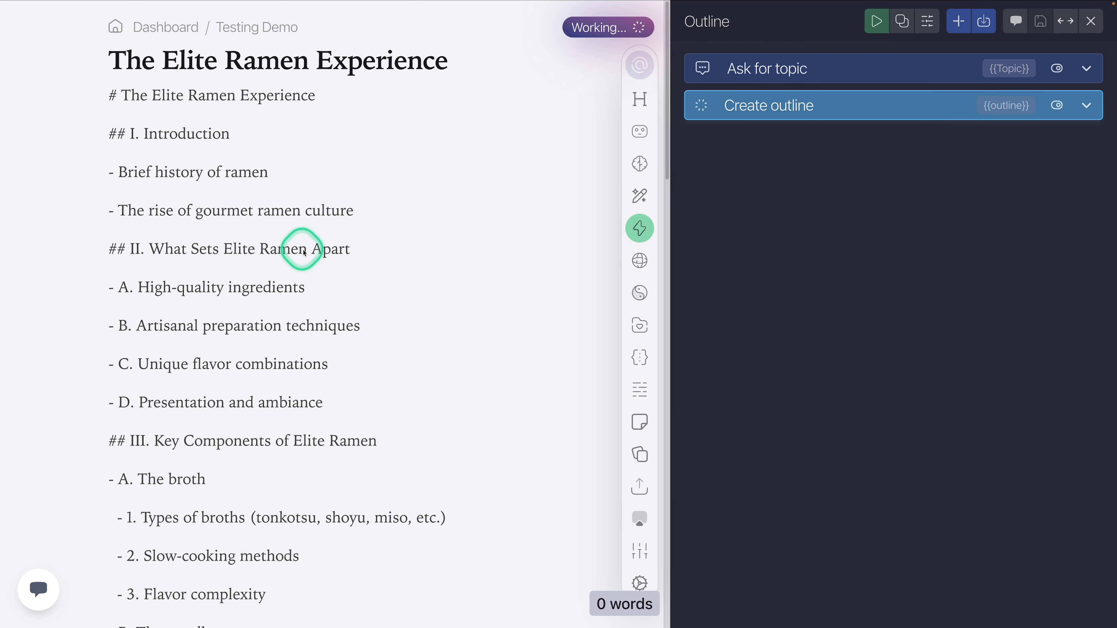
scroll(299, 251, down, 12)
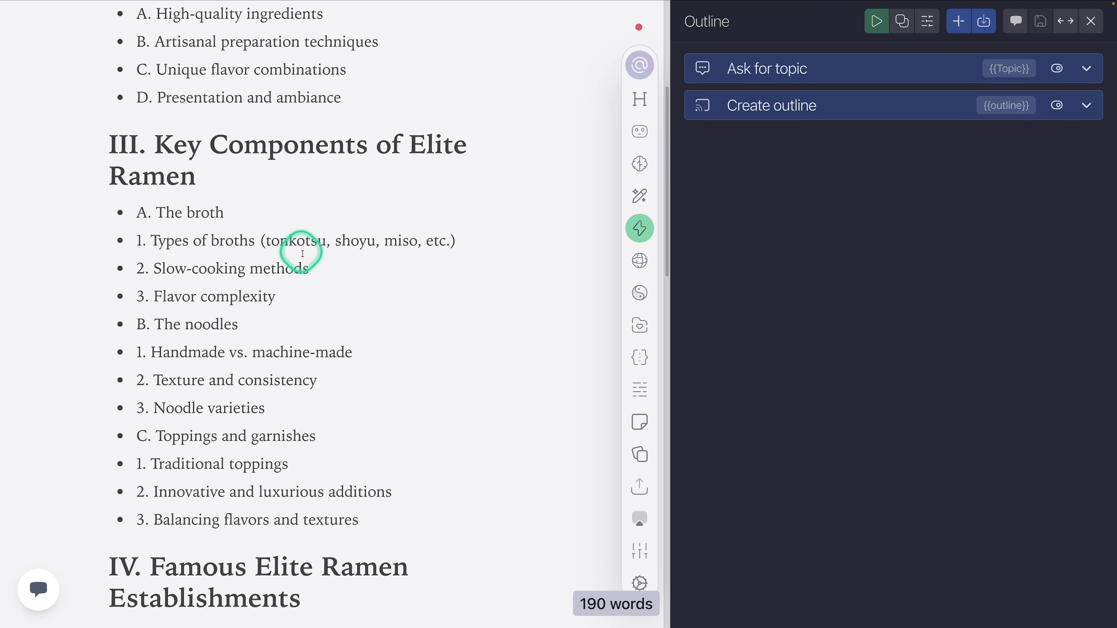
scroll(303, 255, up, 12)
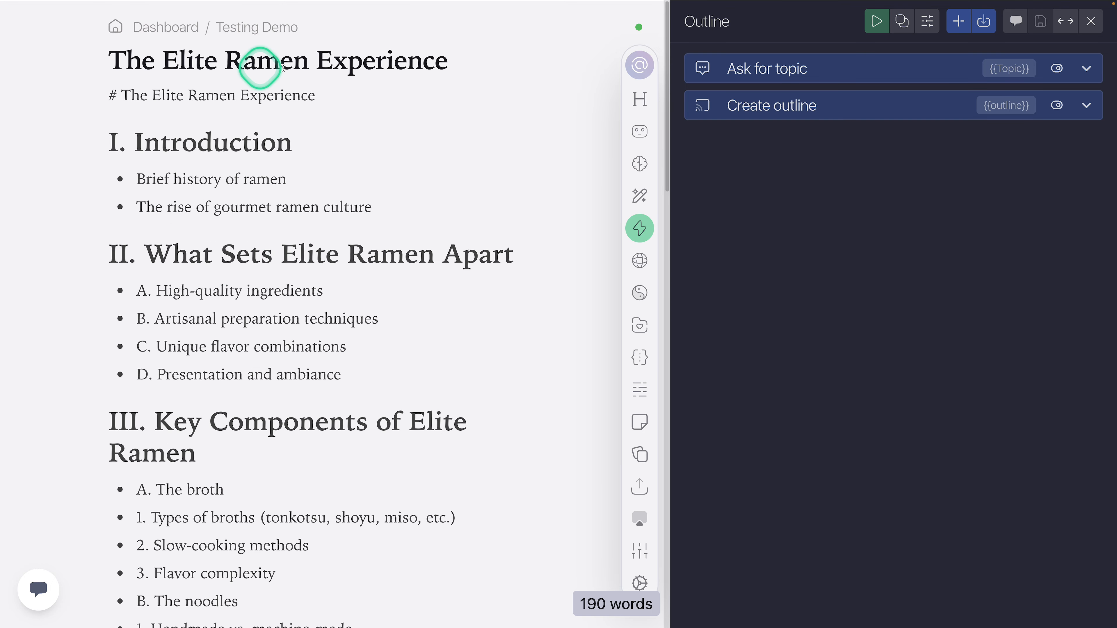
click(471, 189)
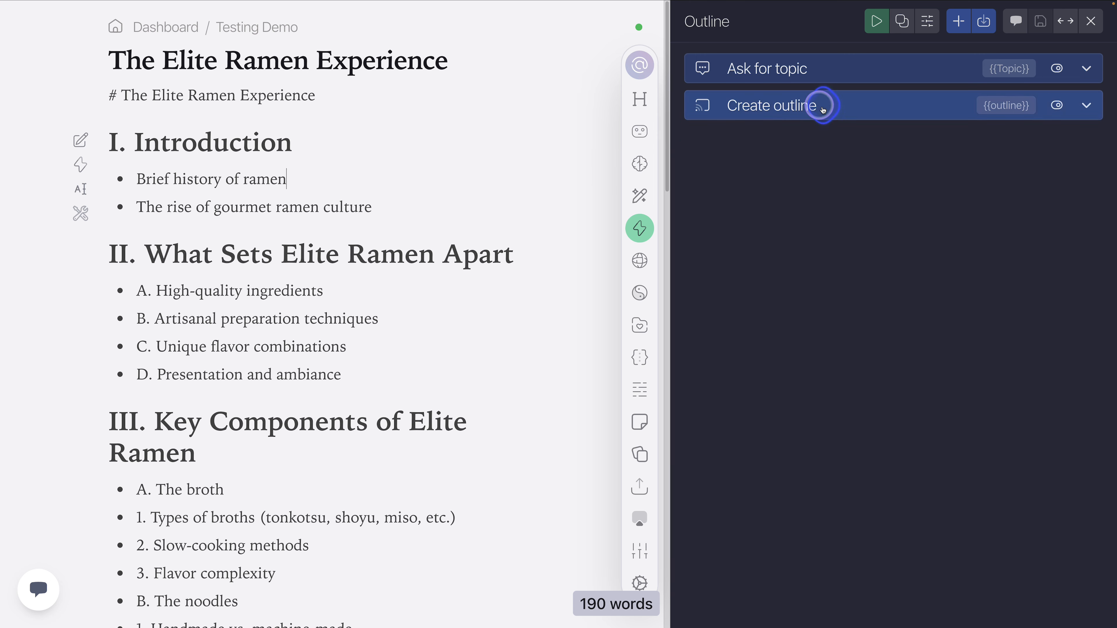
Step: Open the document memory and close the Memory Composer to view the topic and audience fields
click(818, 105)
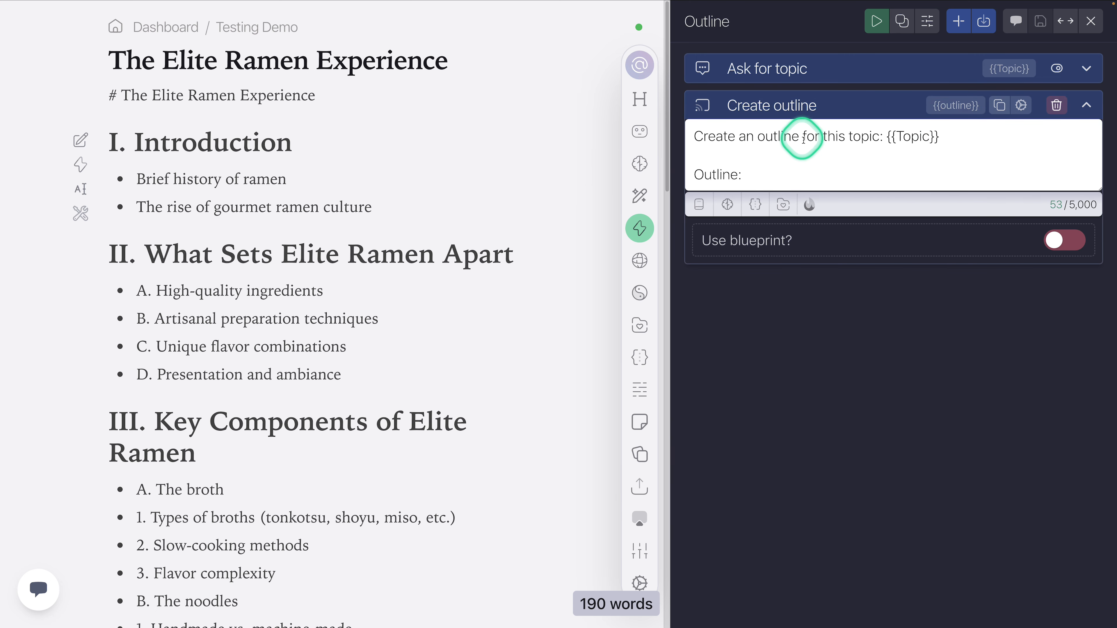
click(640, 164)
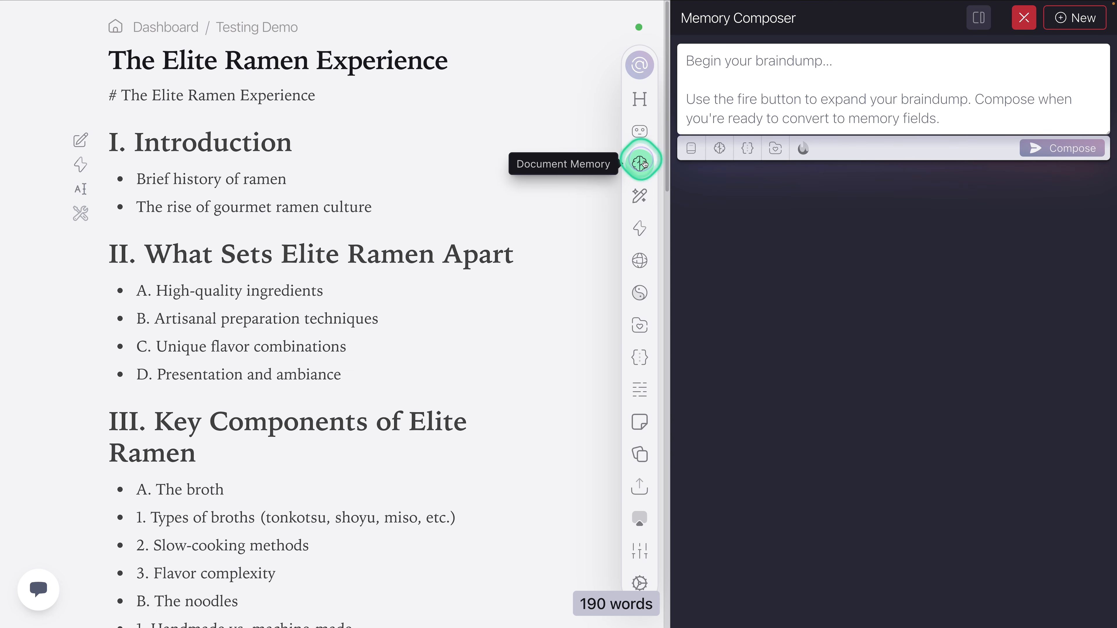
click(772, 76)
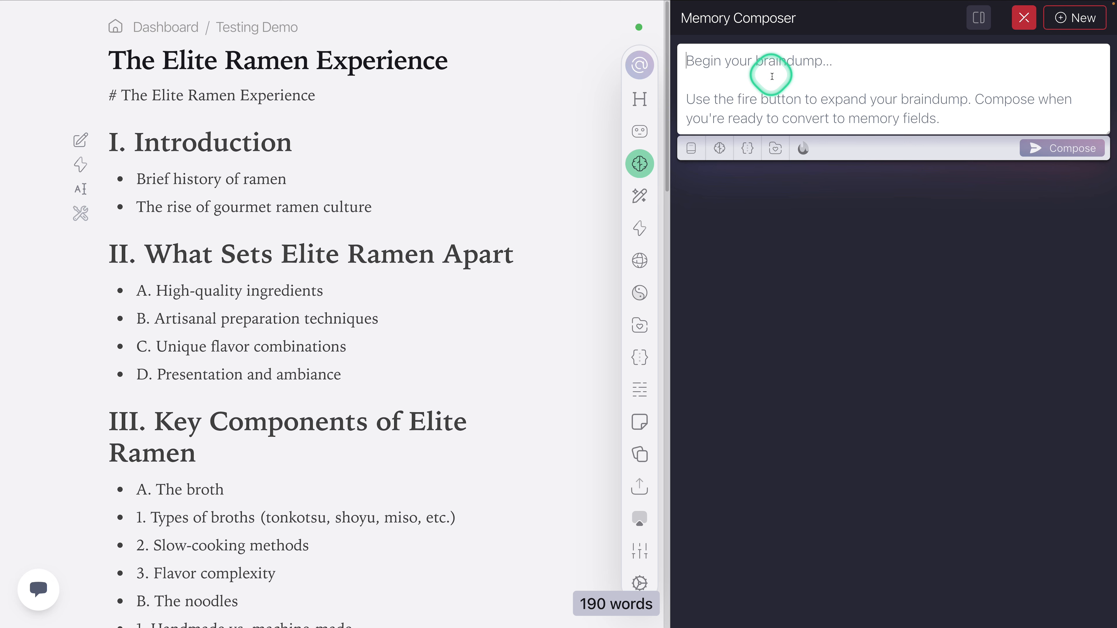
click(1024, 19)
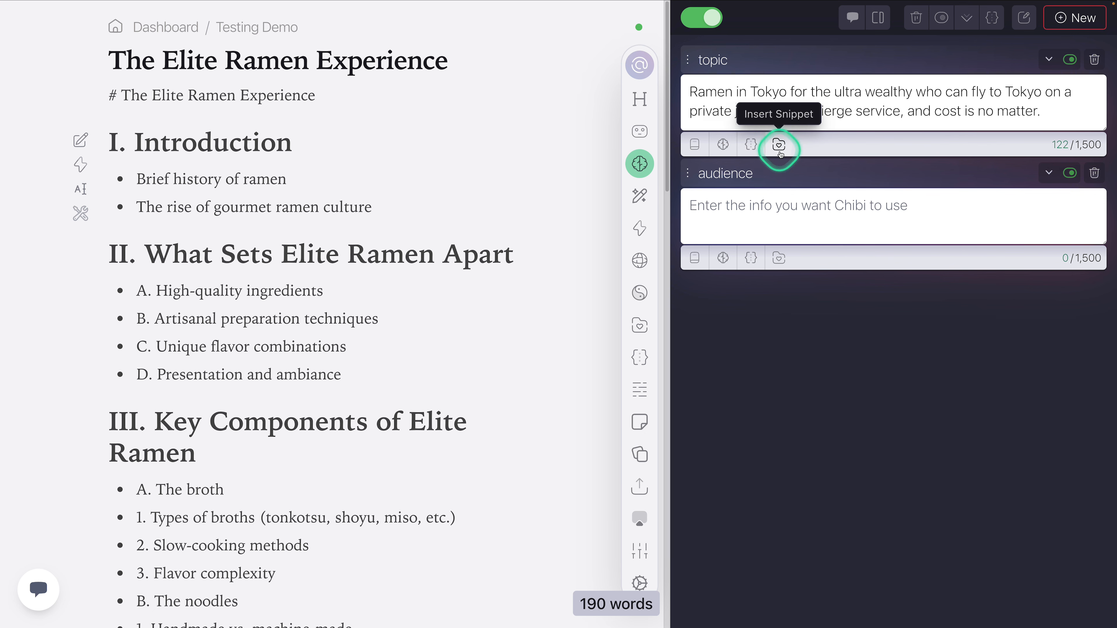
Step: Insert the {{MemoryStack}} variable between <additional context> and </additional context> tags, above "Outline:" in the Create outline prompt
click(640, 228)
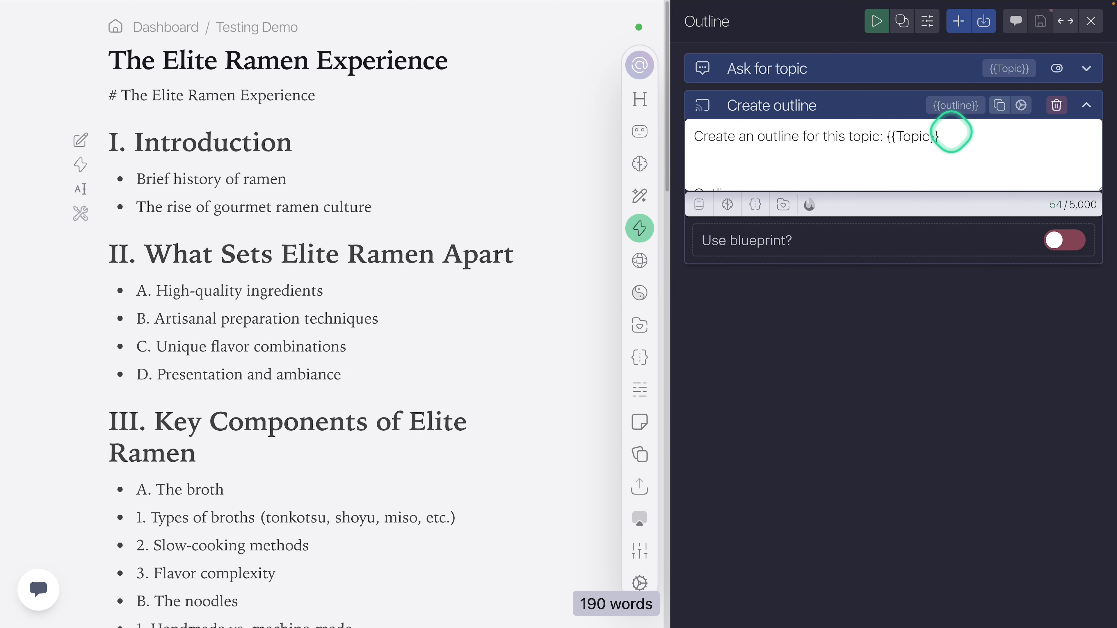
key(Return)
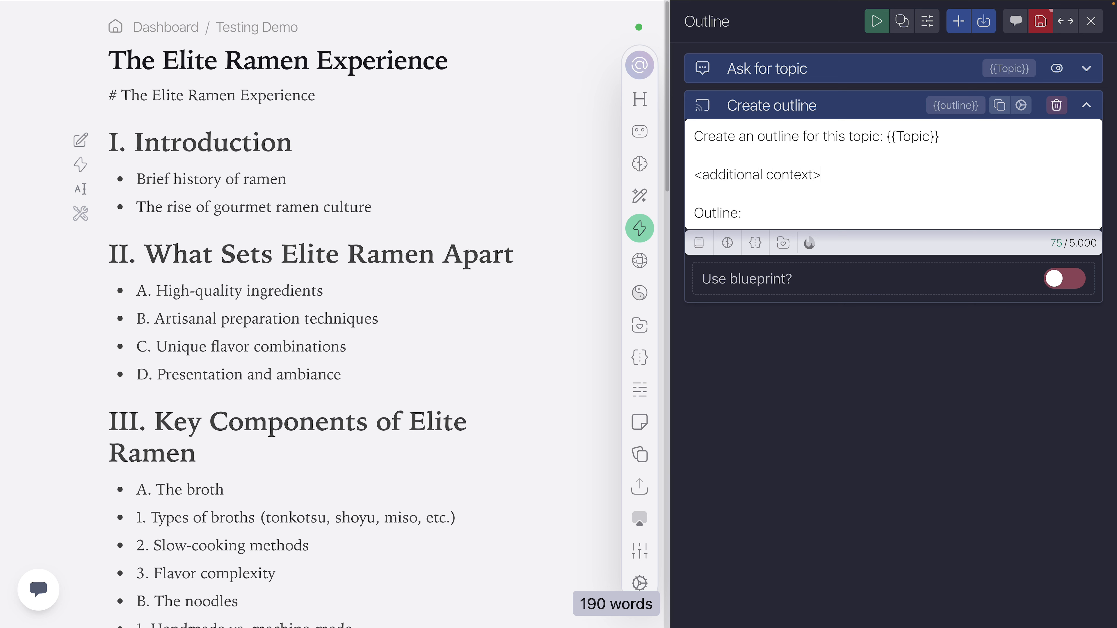
key(Return)
key(Return)
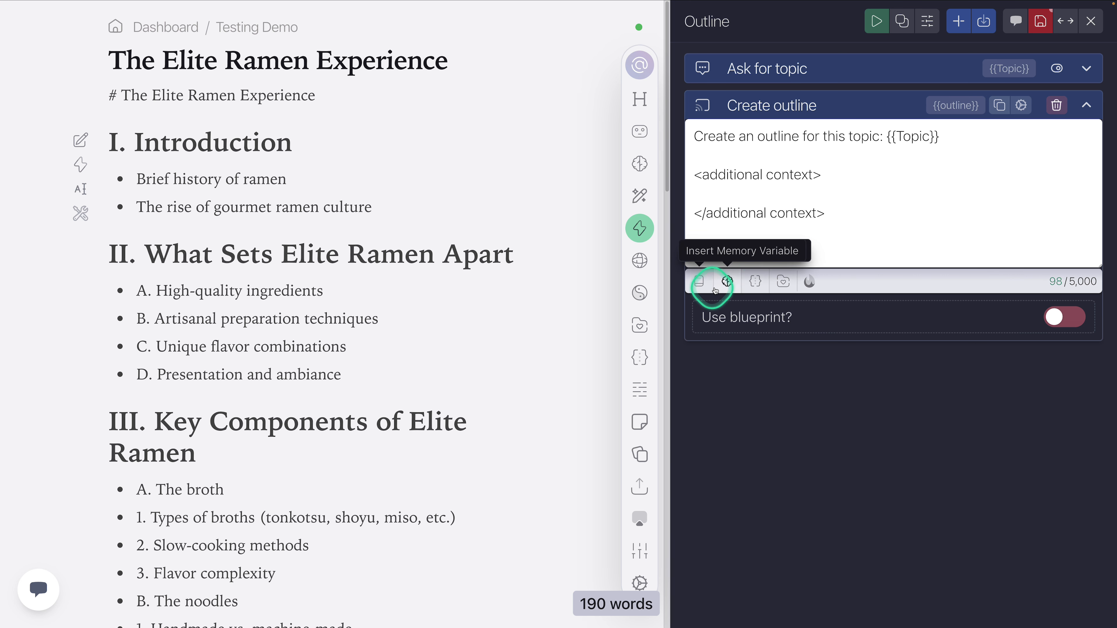
click(700, 282)
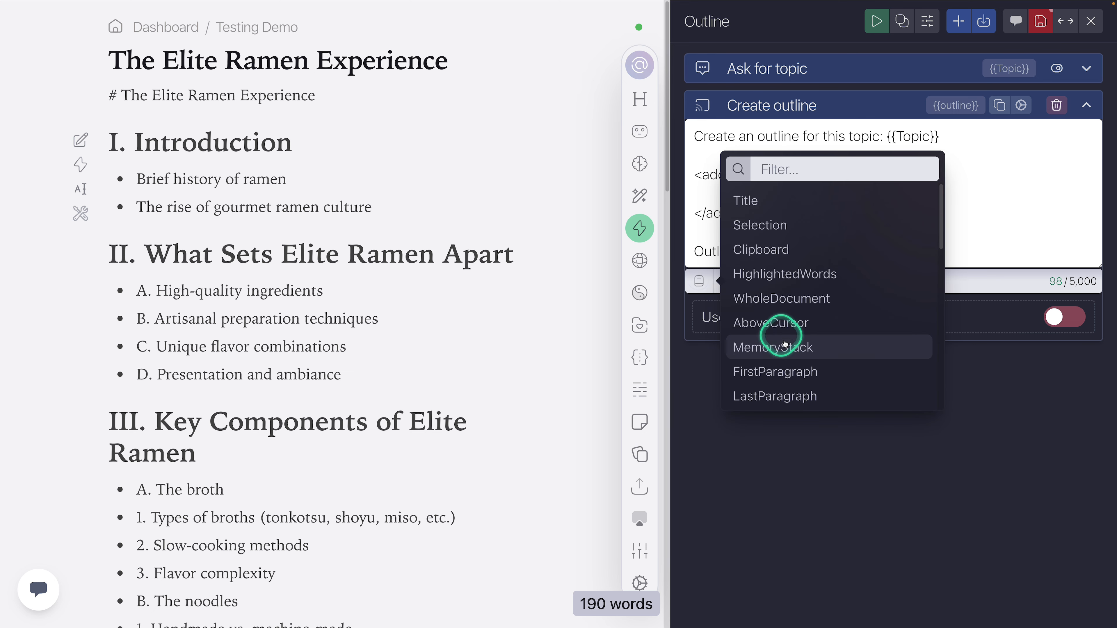
click(783, 341)
Step: Remove the opening <additional context> tag from the Create outline prompt and restore it above {{MemoryStack}}
drag(834, 214, 675, 177)
drag(838, 215, 678, 215)
key(ctrl+c)
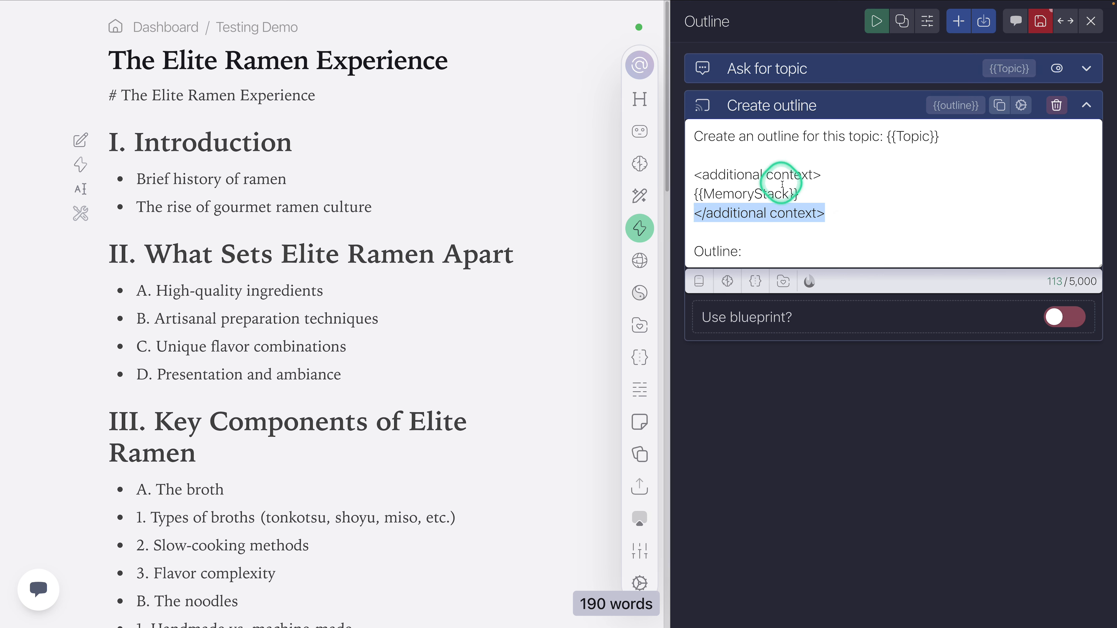
drag(827, 175, 690, 179)
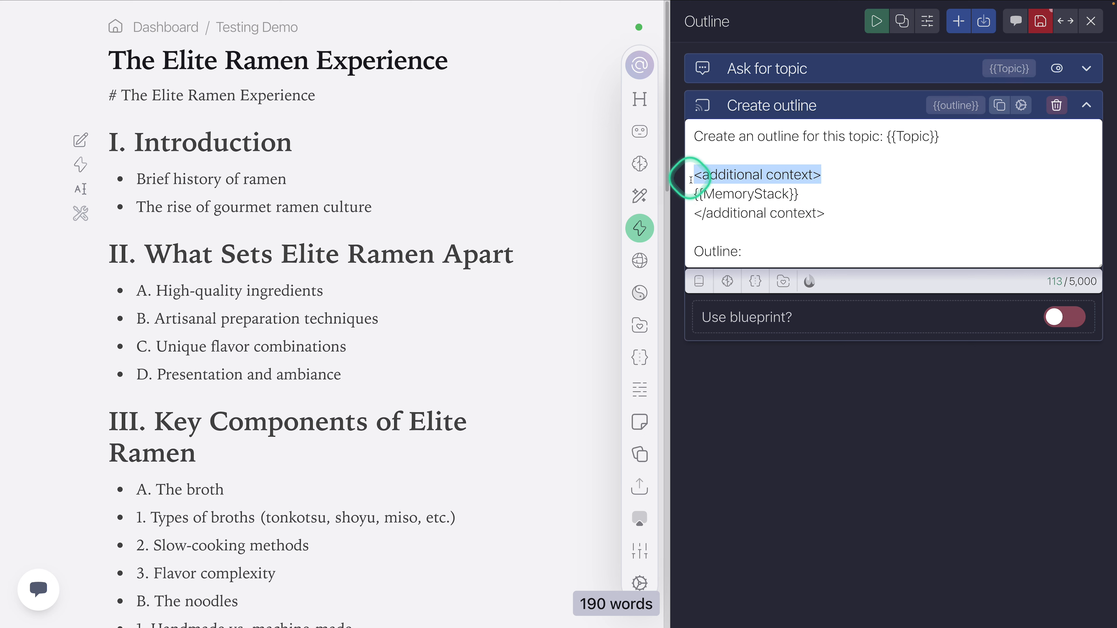
key(BackSpace)
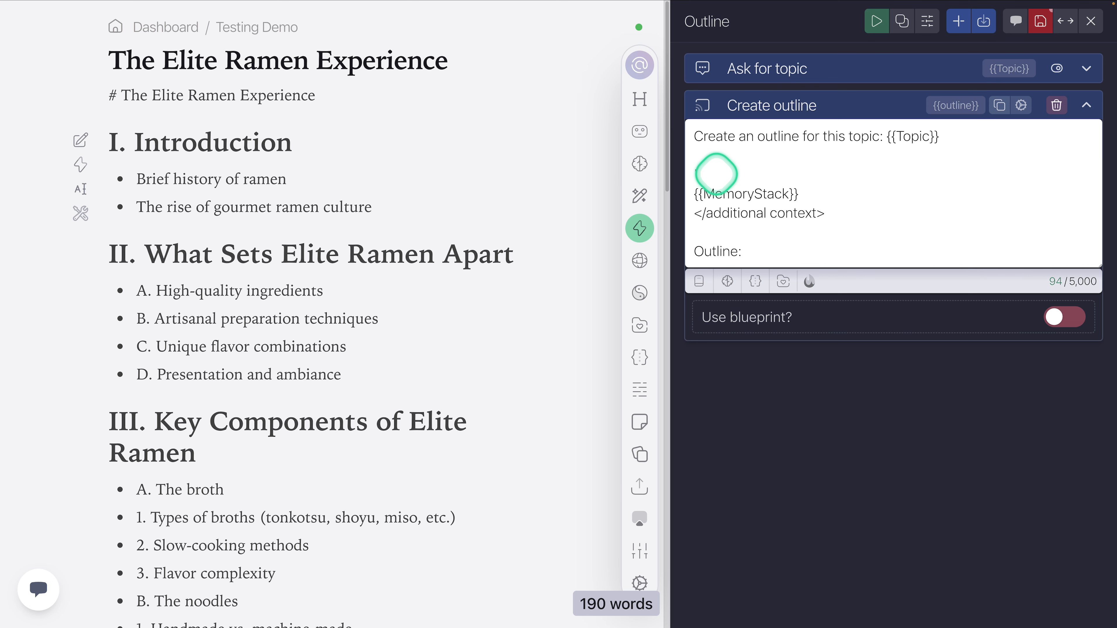
key(ctrl+v)
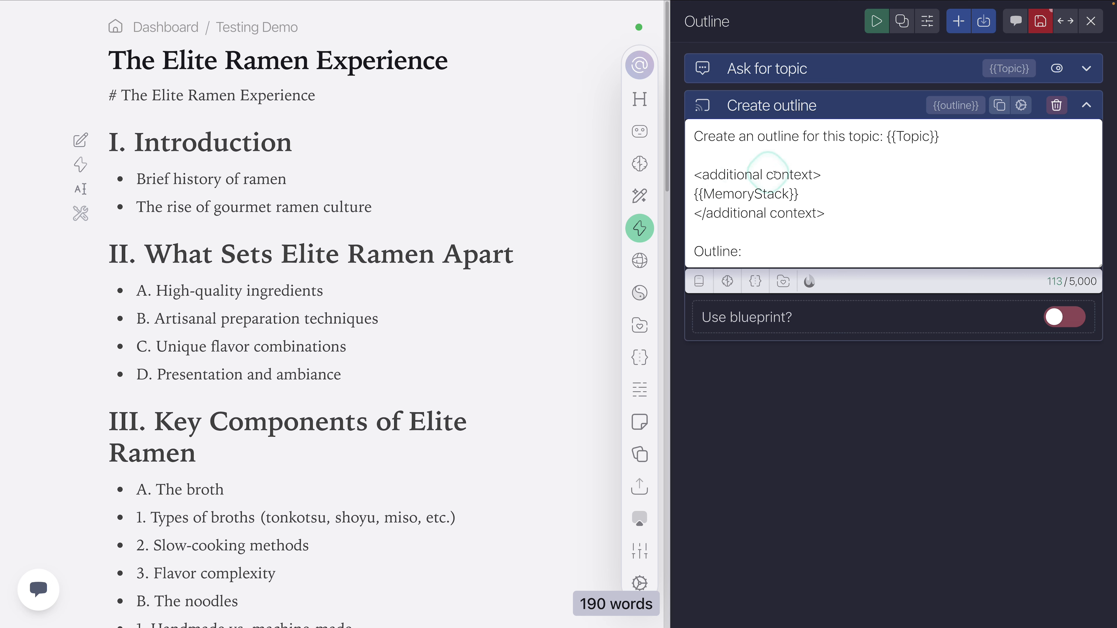
drag(826, 213, 703, 172)
drag(753, 252, 689, 251)
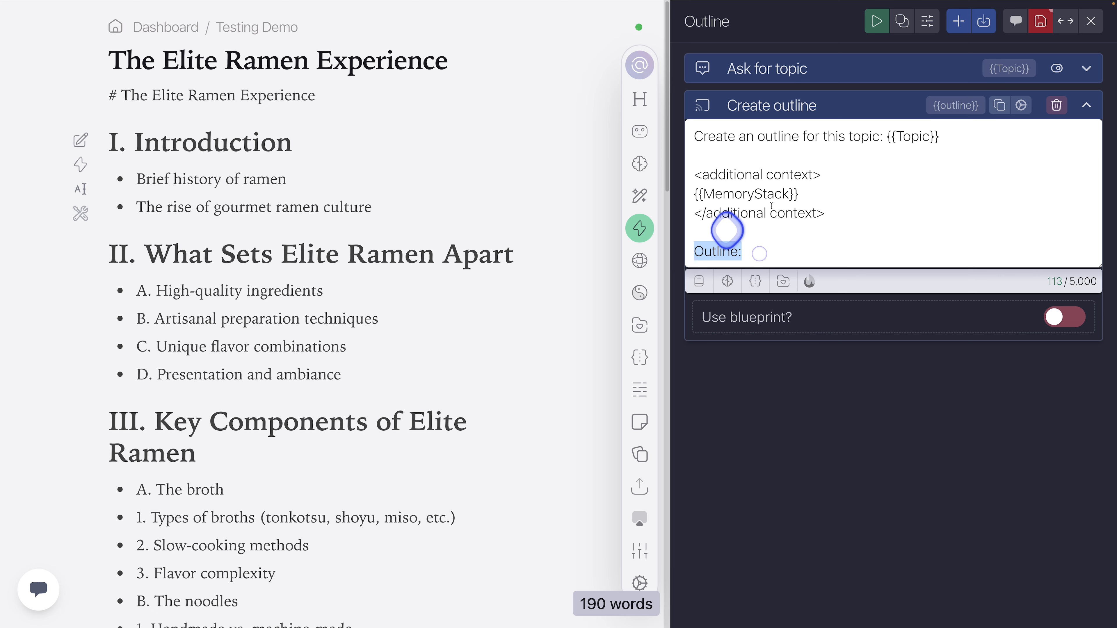
drag(952, 136, 703, 150)
click(775, 153)
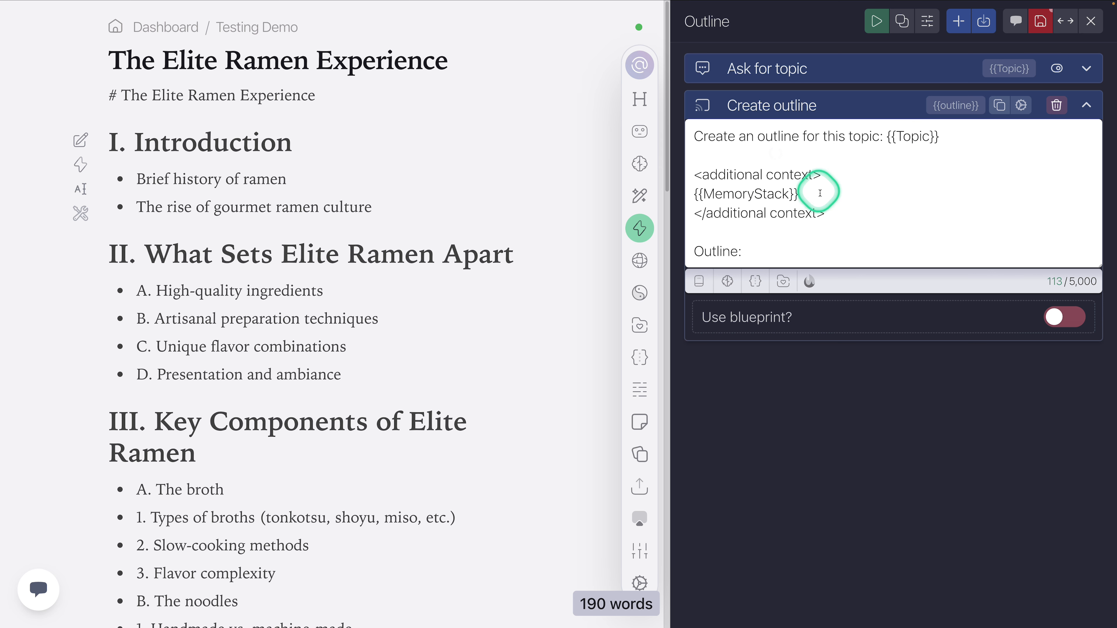
drag(813, 176, 703, 175)
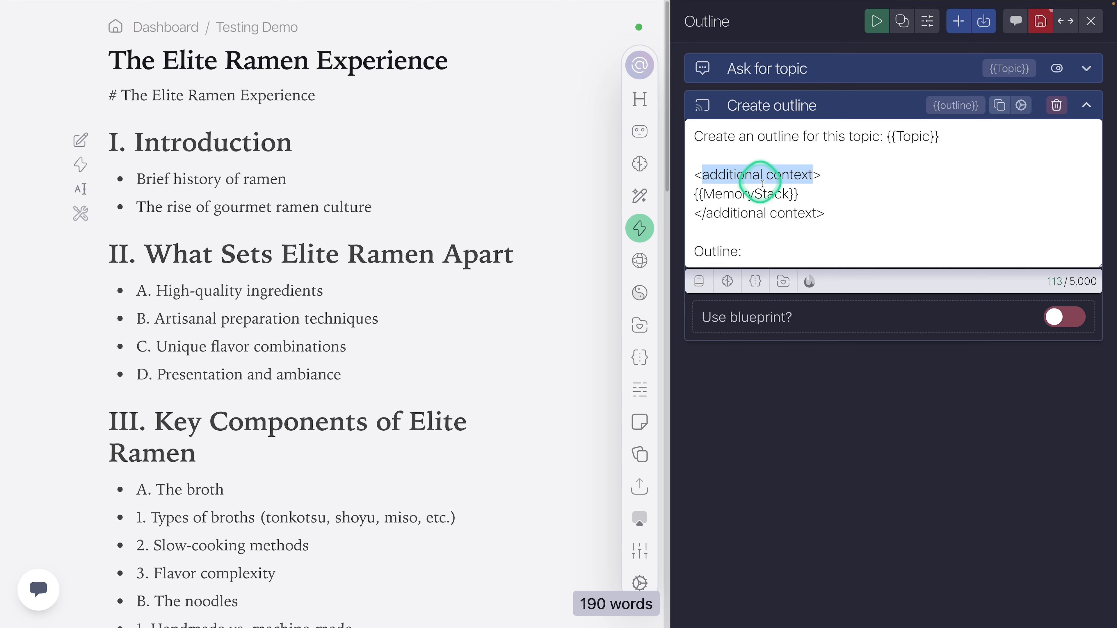
click(832, 209)
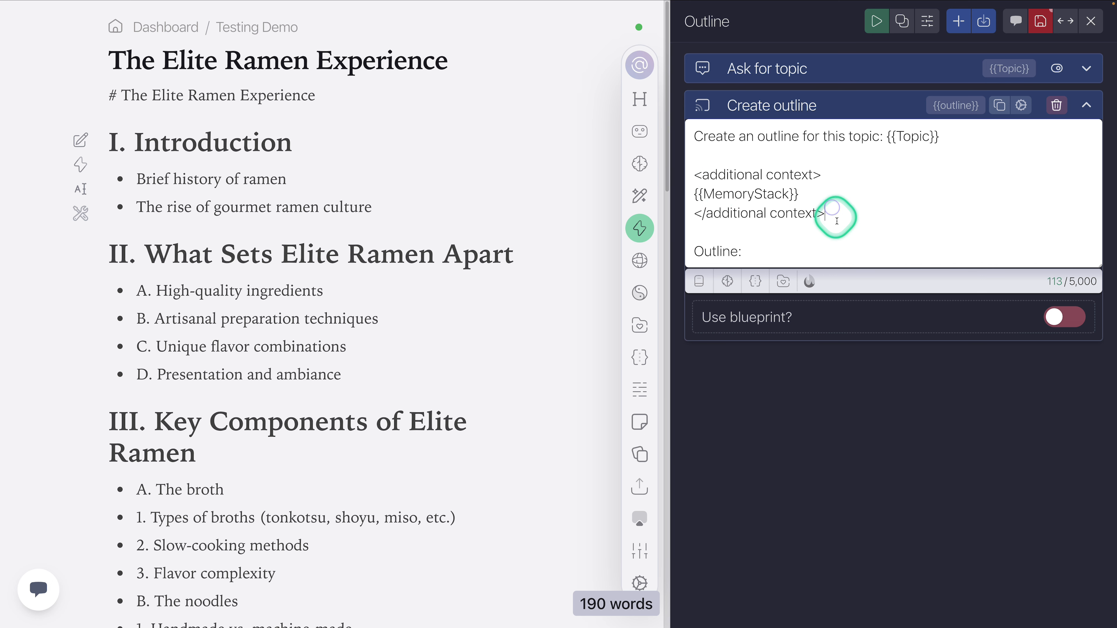
Step: Save the Outline action and clear the generated outline from the document
click(1040, 20)
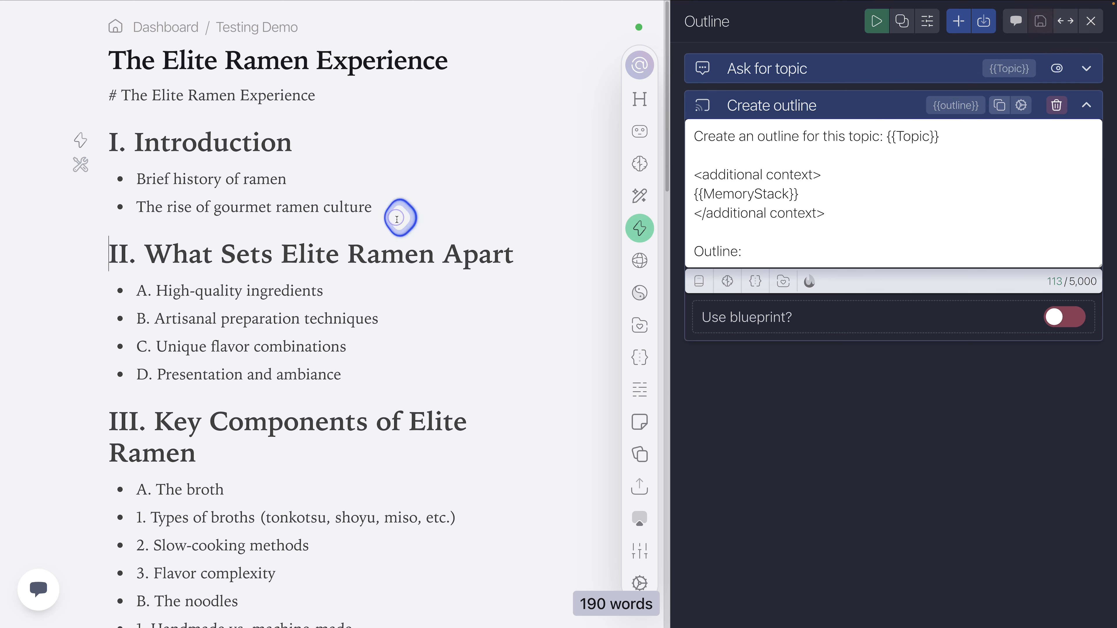
key(ctrl+a)
key(BackSpace)
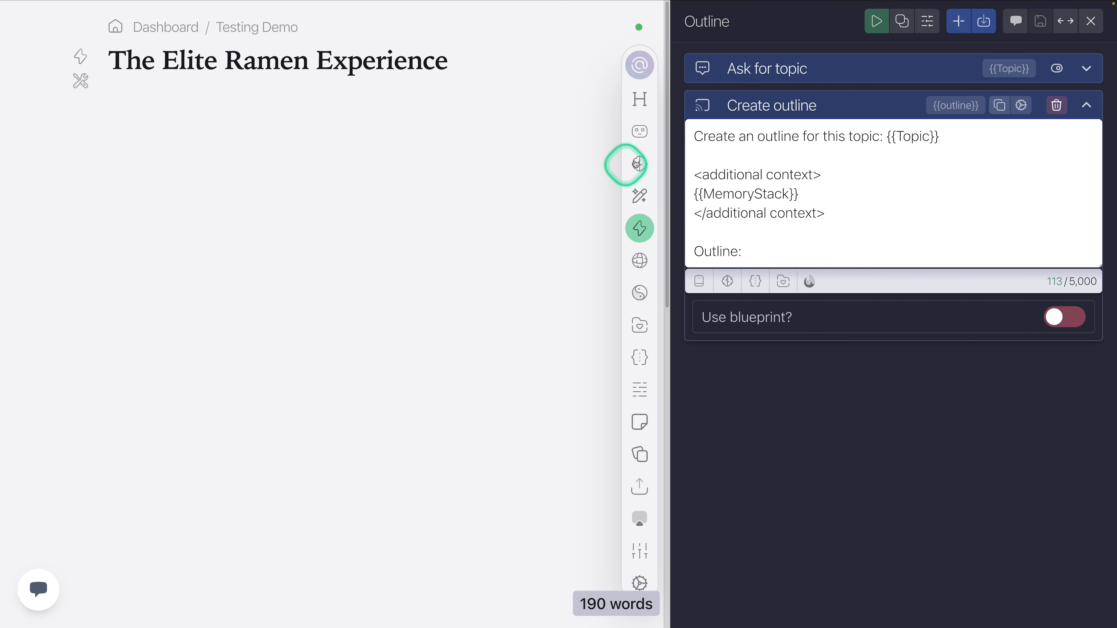
Step: Set the audience field in the document memory to "Billionaire and millionaires who love to travel"
click(640, 163)
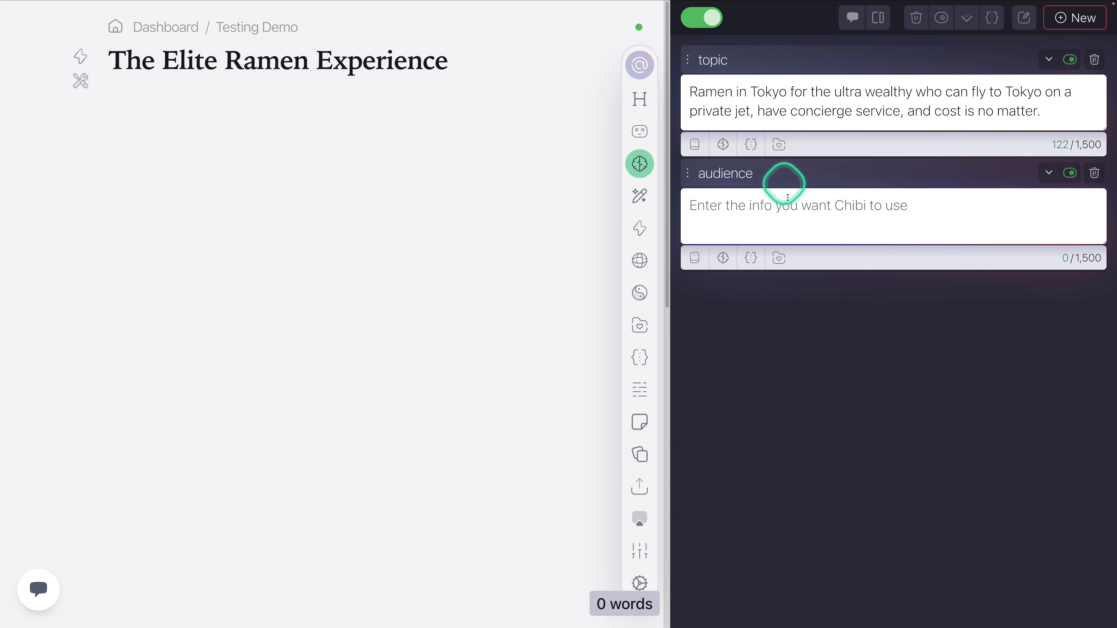
click(918, 213)
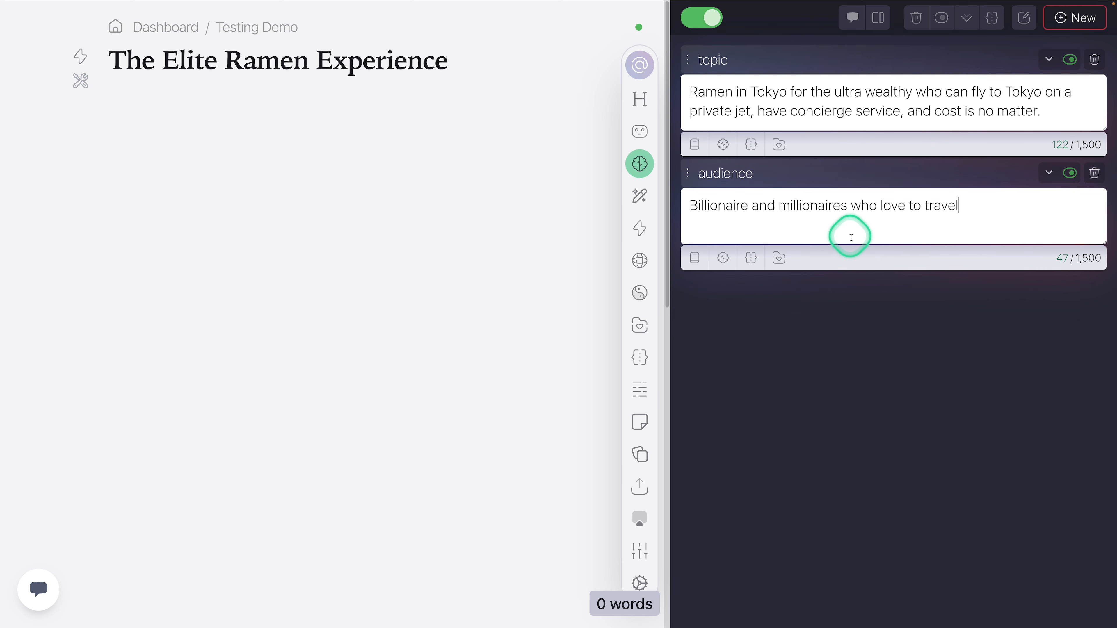
Step: Return to the Outline action, run it on the topic "The Elite Ramen Experience" and review the generated outline
click(640, 228)
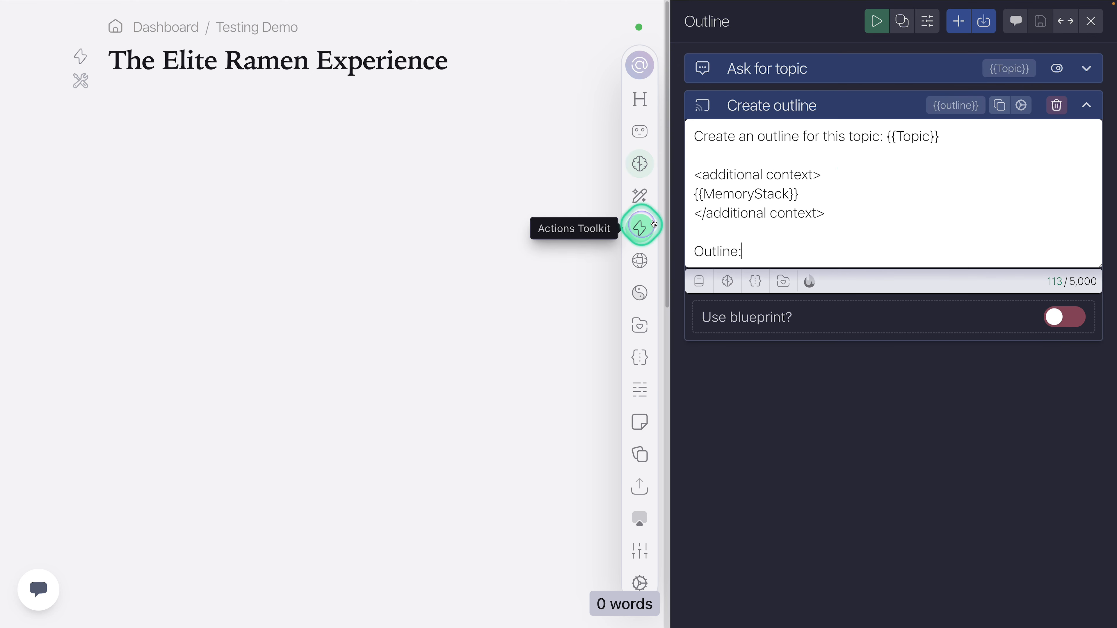
drag(805, 193, 669, 195)
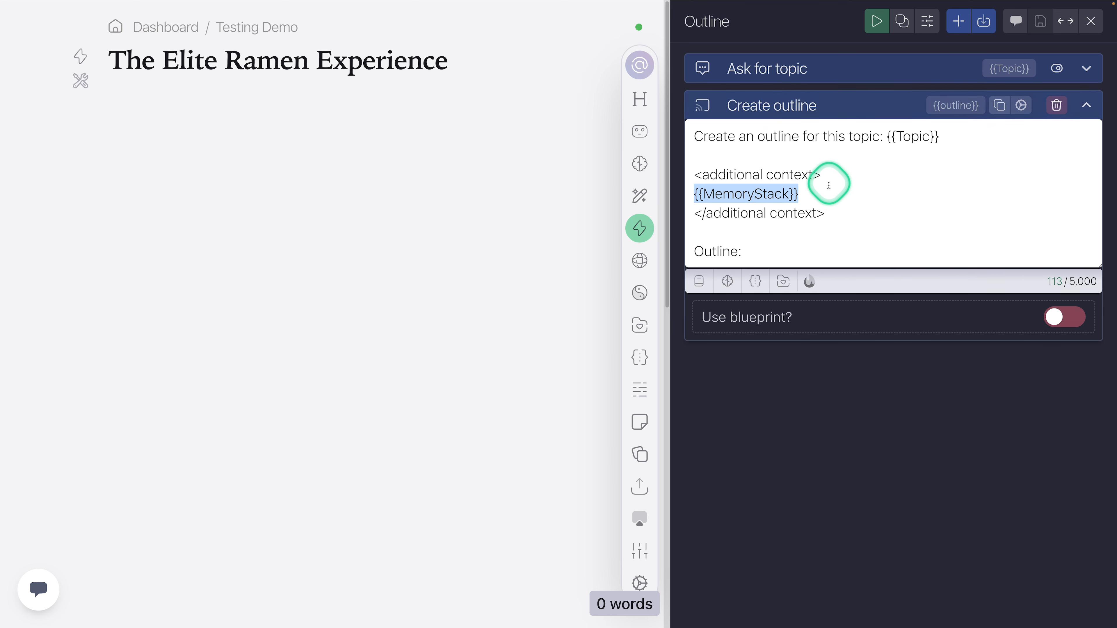
click(781, 244)
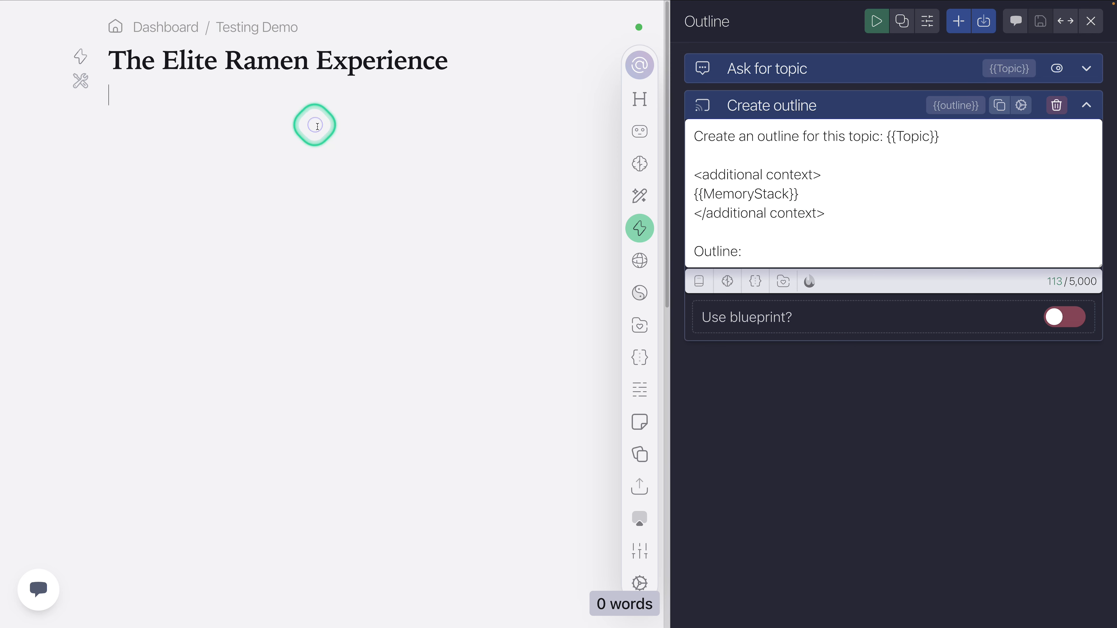
click(878, 22)
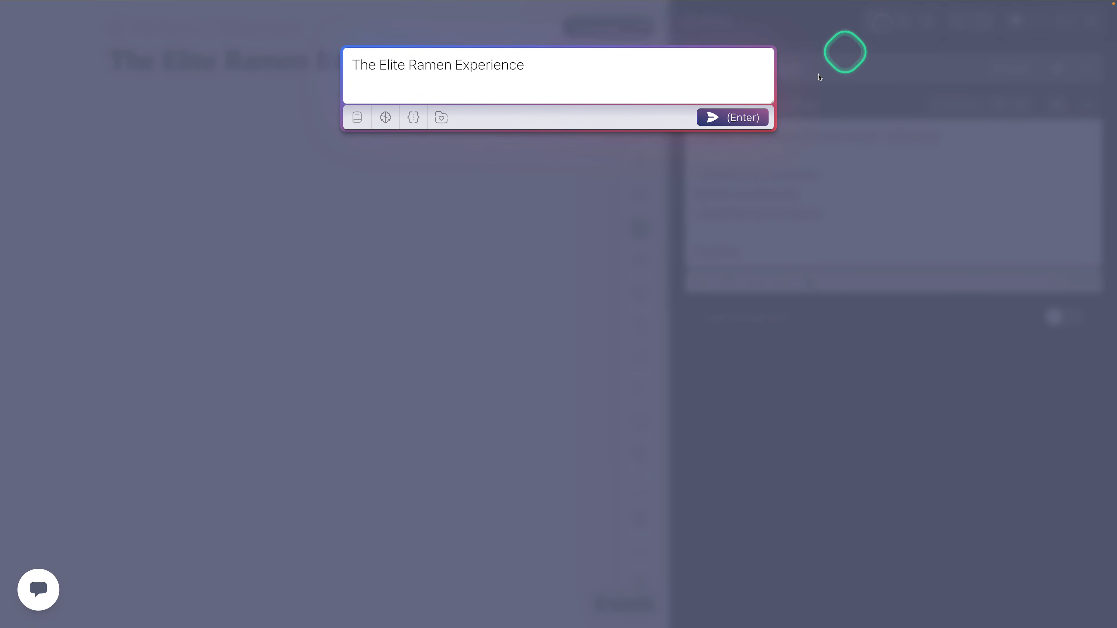
click(742, 116)
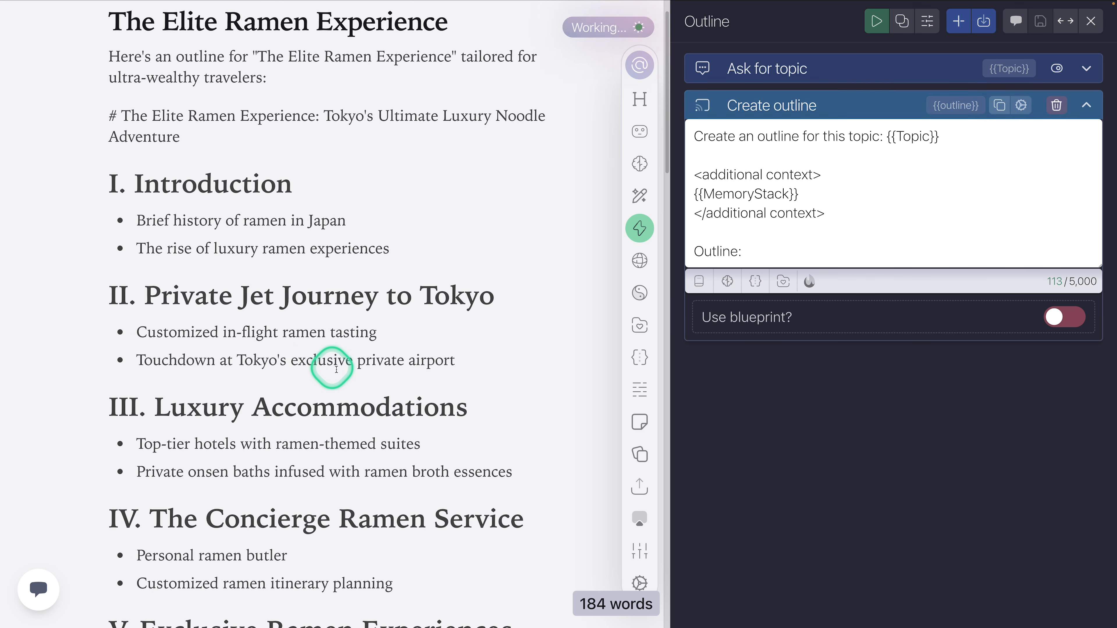
scroll(471, 363, down, 5)
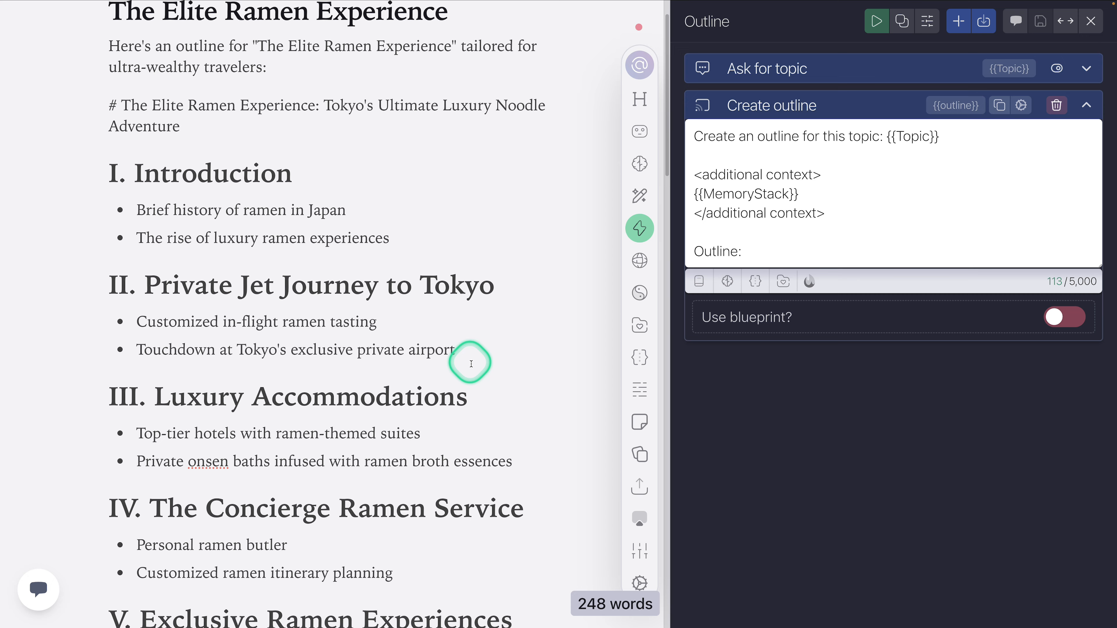
scroll(472, 363, down, 3)
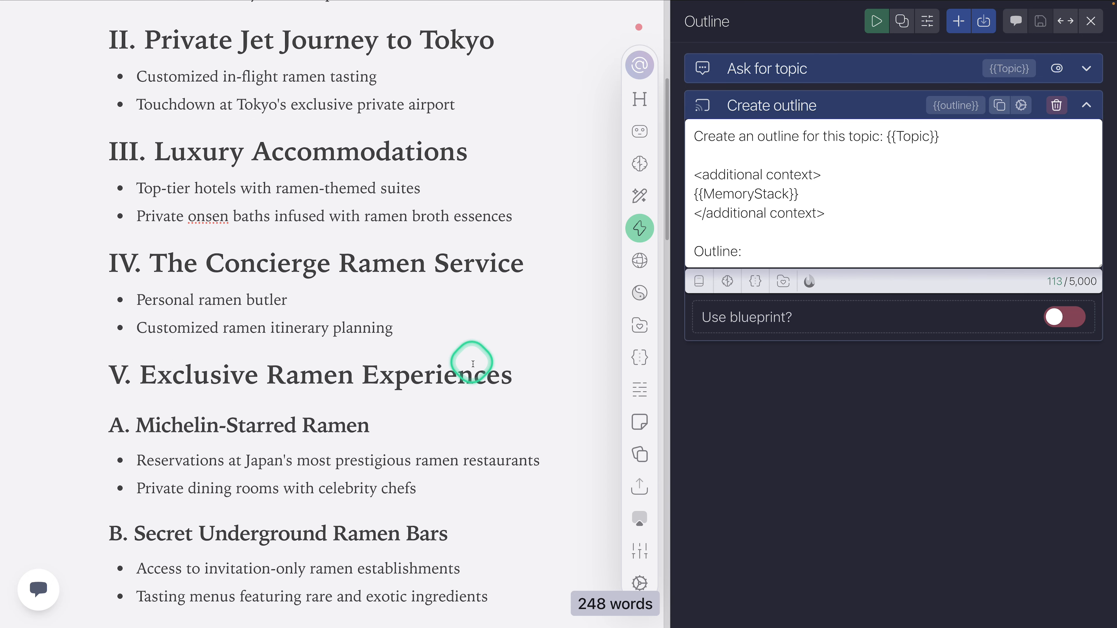
scroll(368, 313, up, 6)
scroll(368, 313, up, 1)
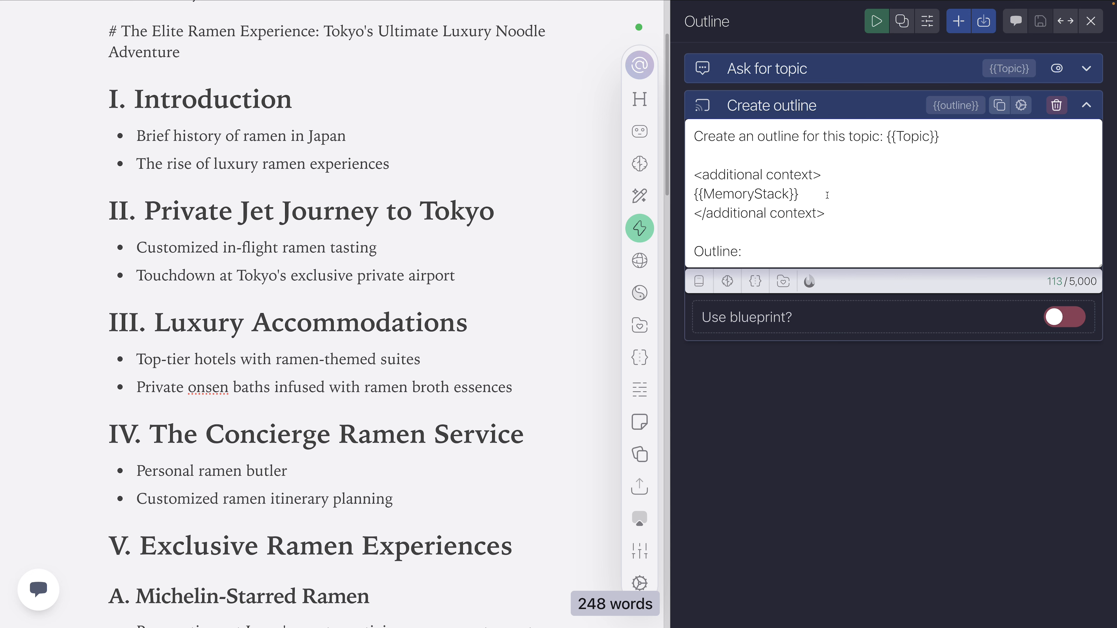
Step: Delete the whole generated outline from the document
click(517, 245)
key(ctrl+a)
key(BackSpace)
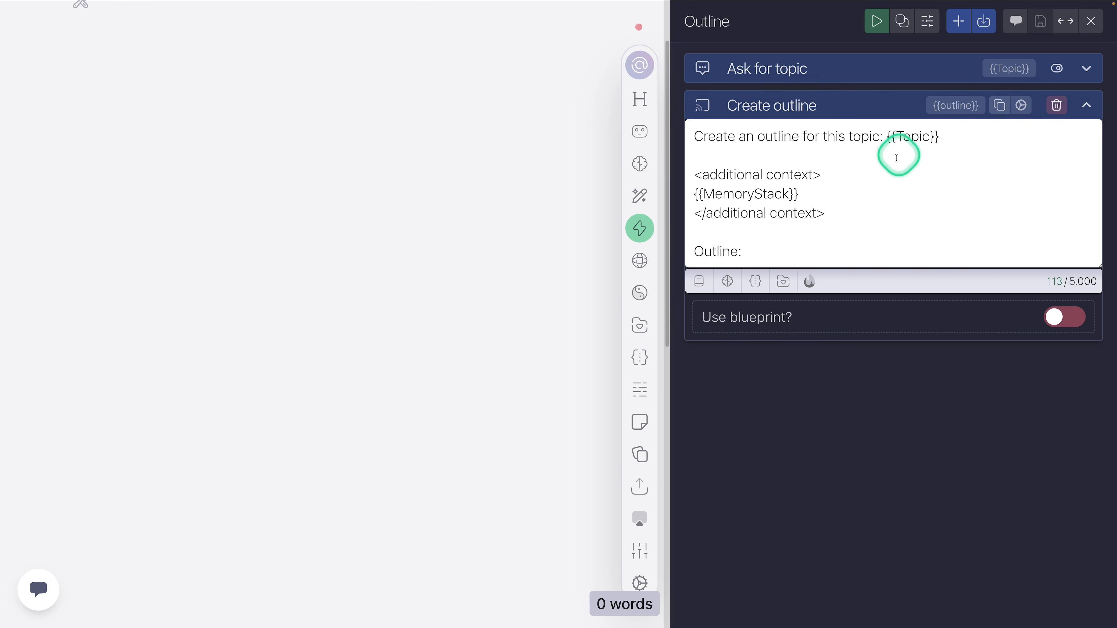
Step: Collapse the Create outline step and close the Outline action to return to the action list
click(831, 108)
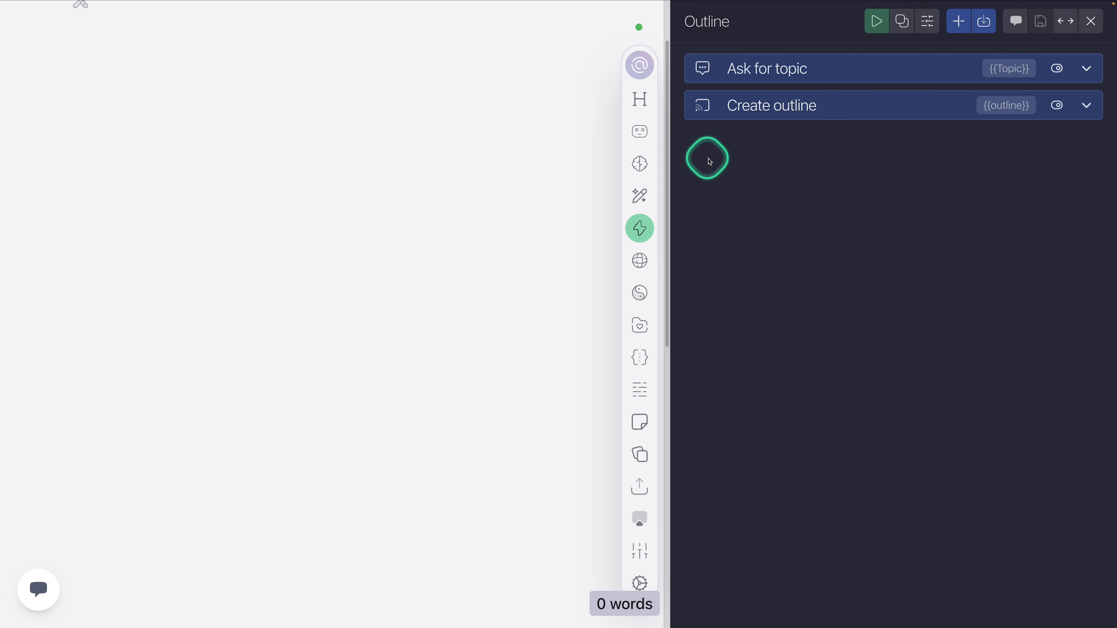
click(812, 106)
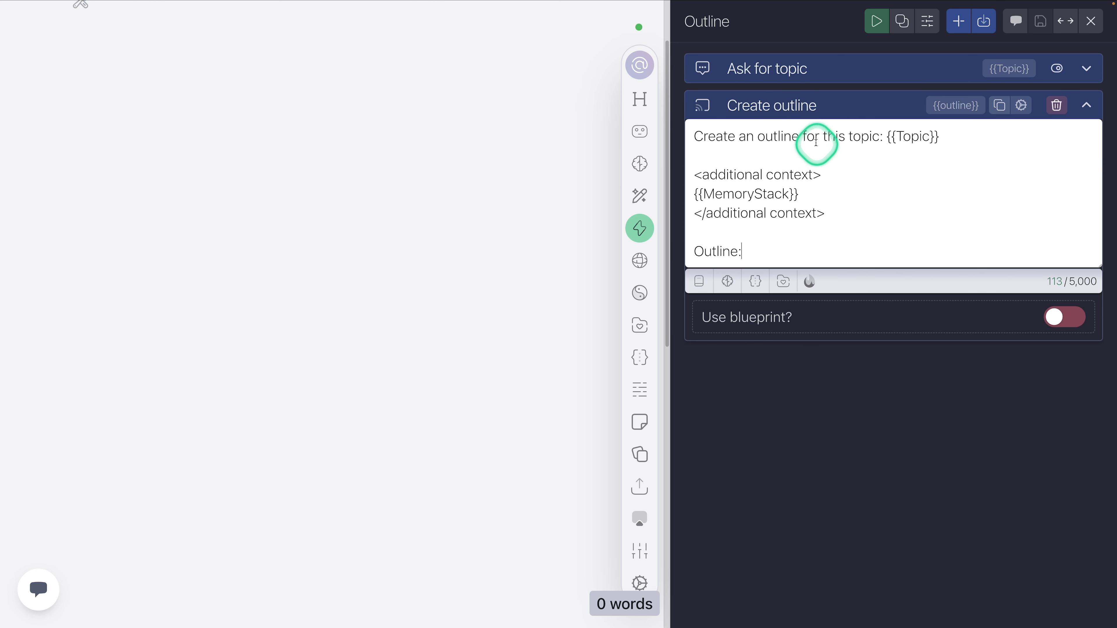
click(818, 108)
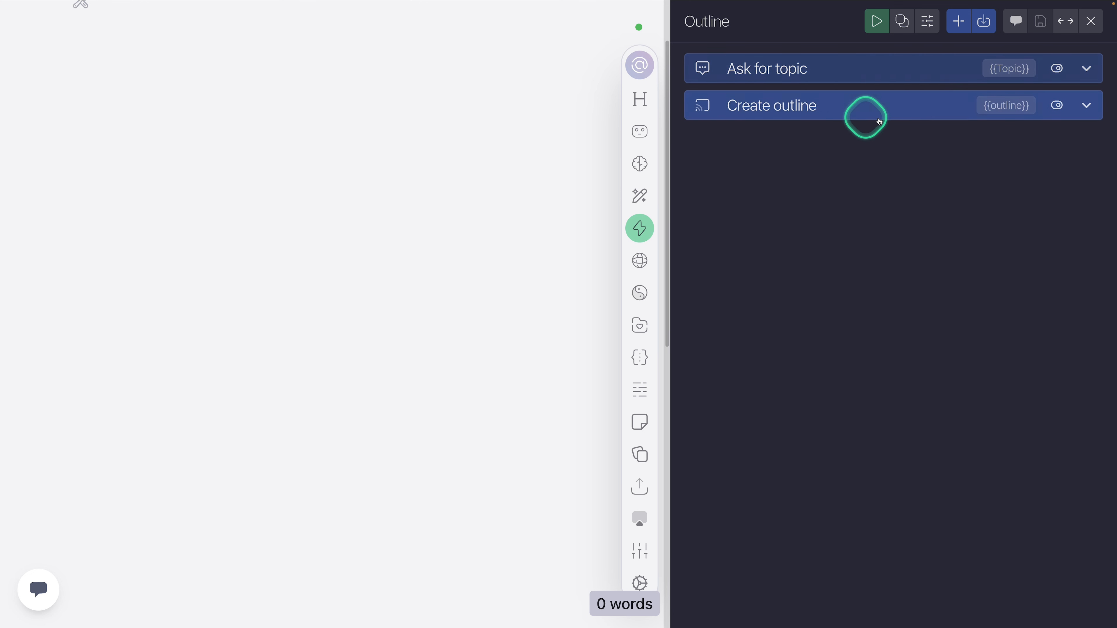
click(1091, 21)
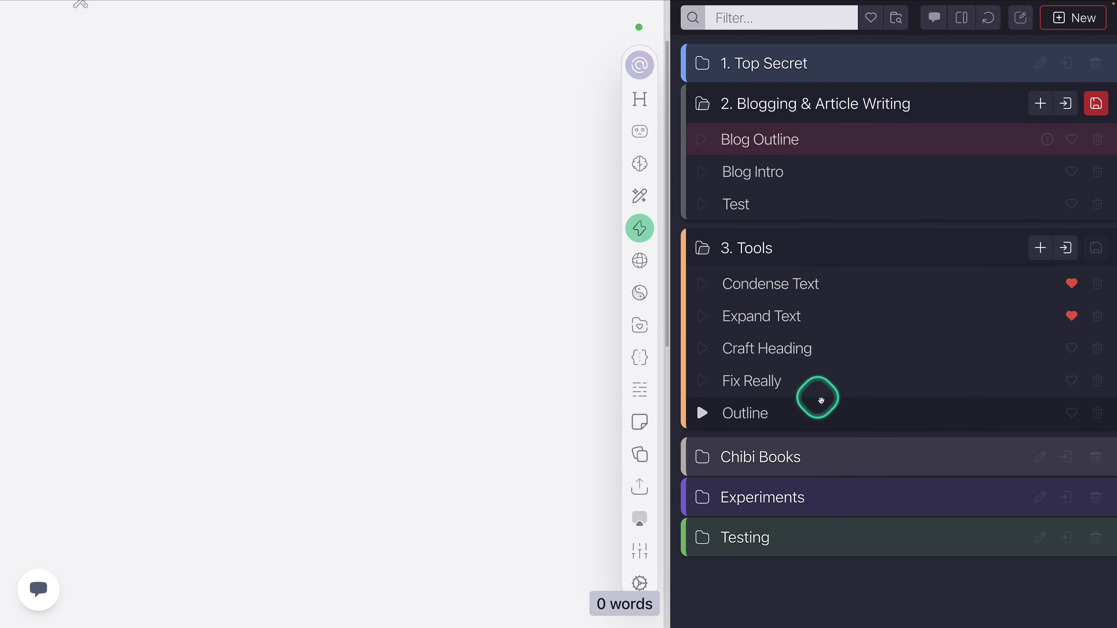
Step: Collapse the "2. Blogging & Article Writing" folder and move the Outline action to the top of the "3. Tools" folder
click(826, 62)
click(827, 66)
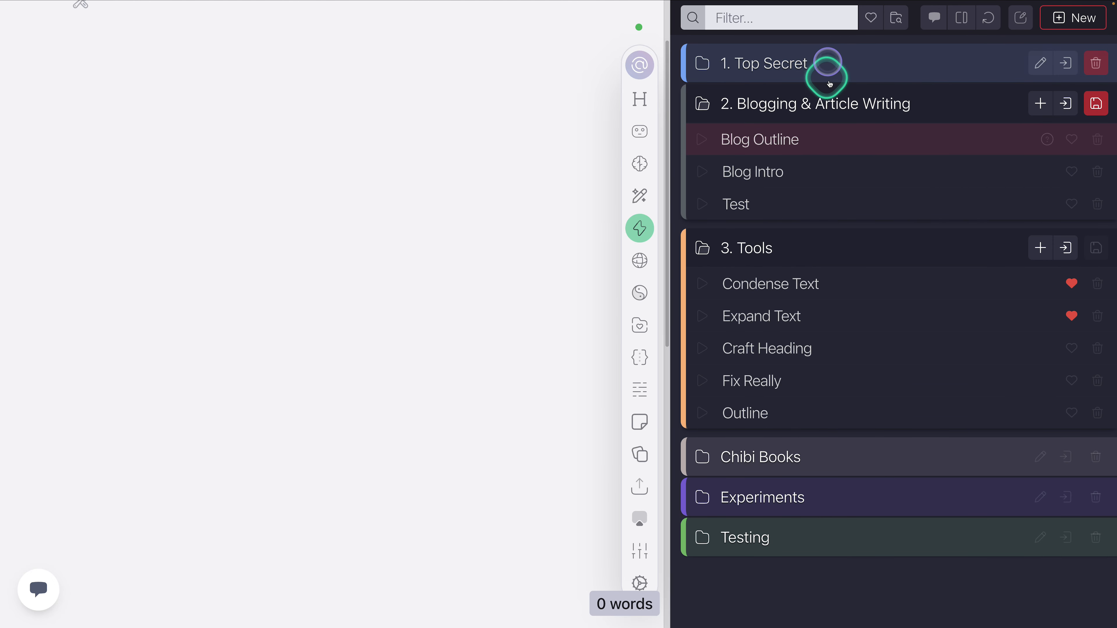
click(821, 100)
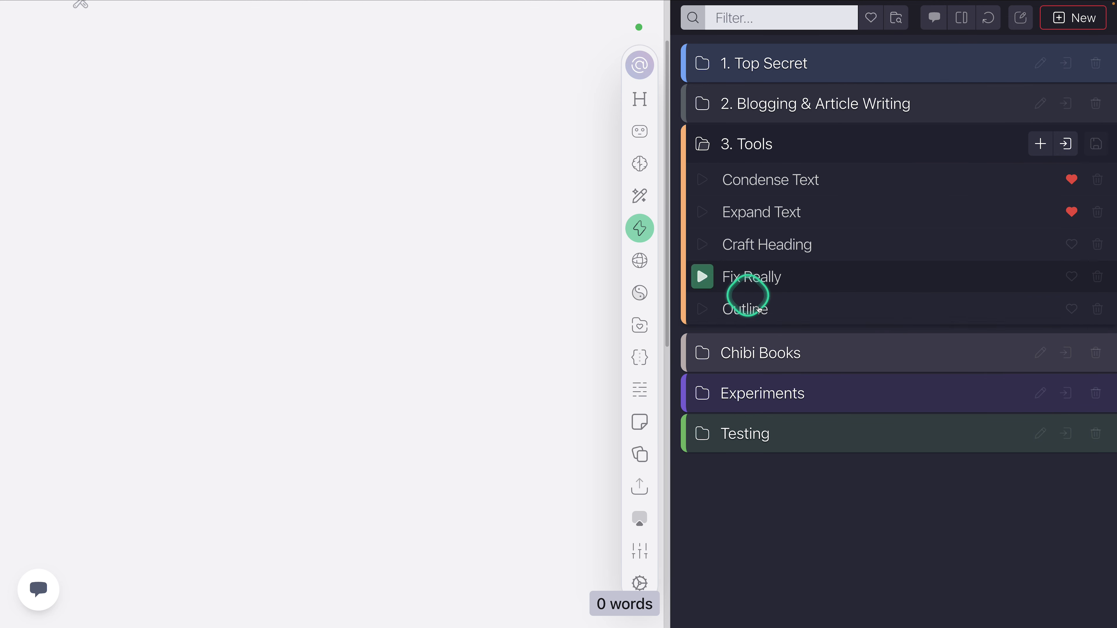
drag(783, 313, 788, 184)
click(765, 175)
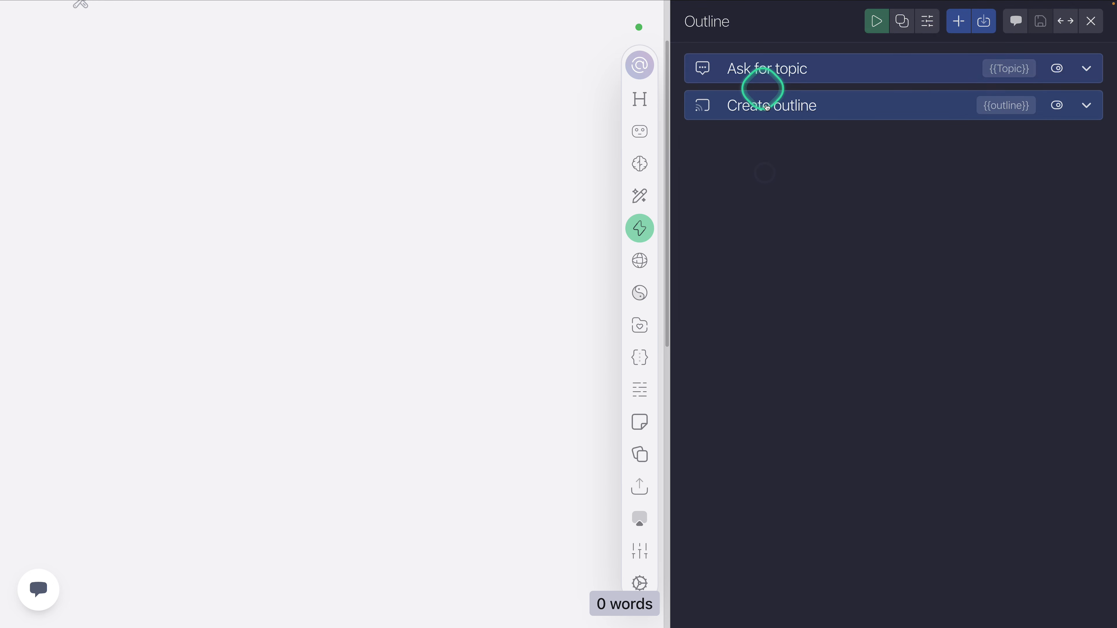
click(1090, 21)
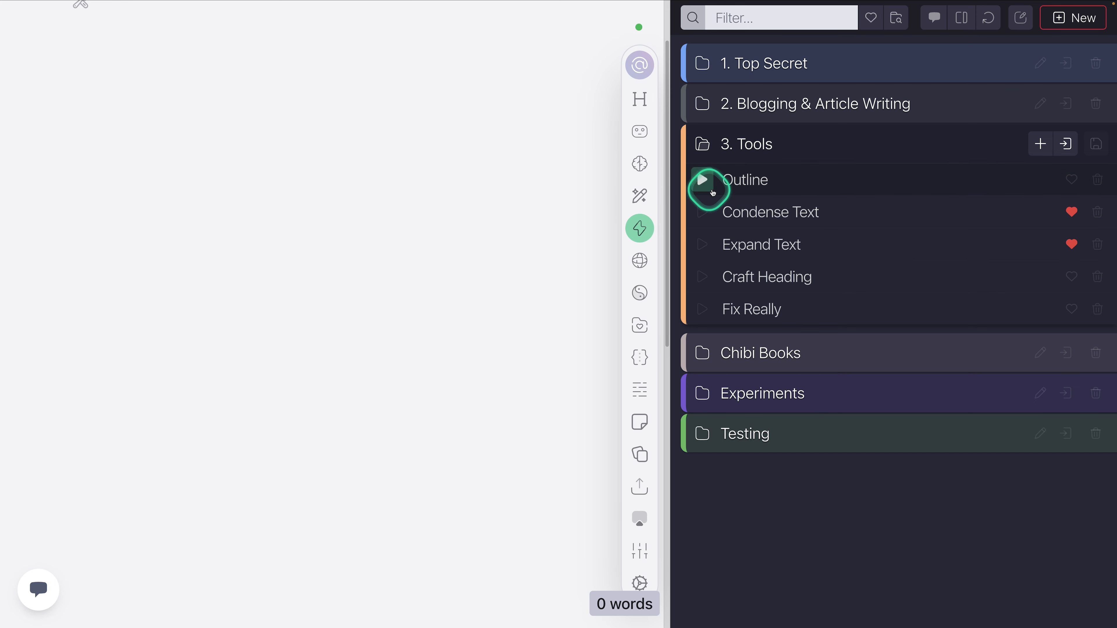
Step: Run the Outline action directly from the "3. Tools" folder
click(708, 182)
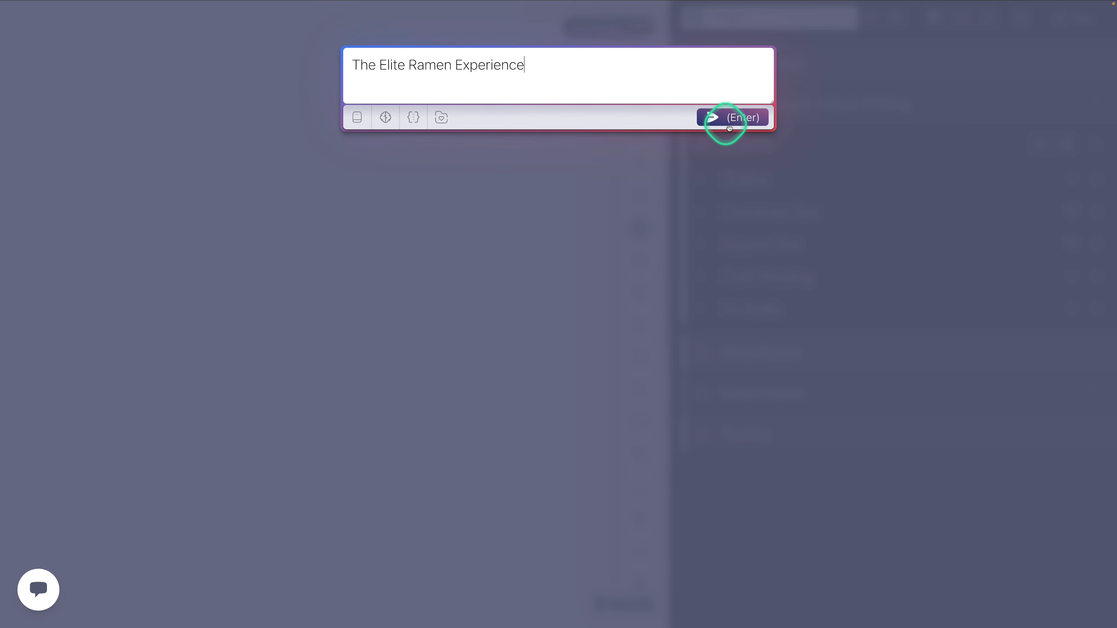